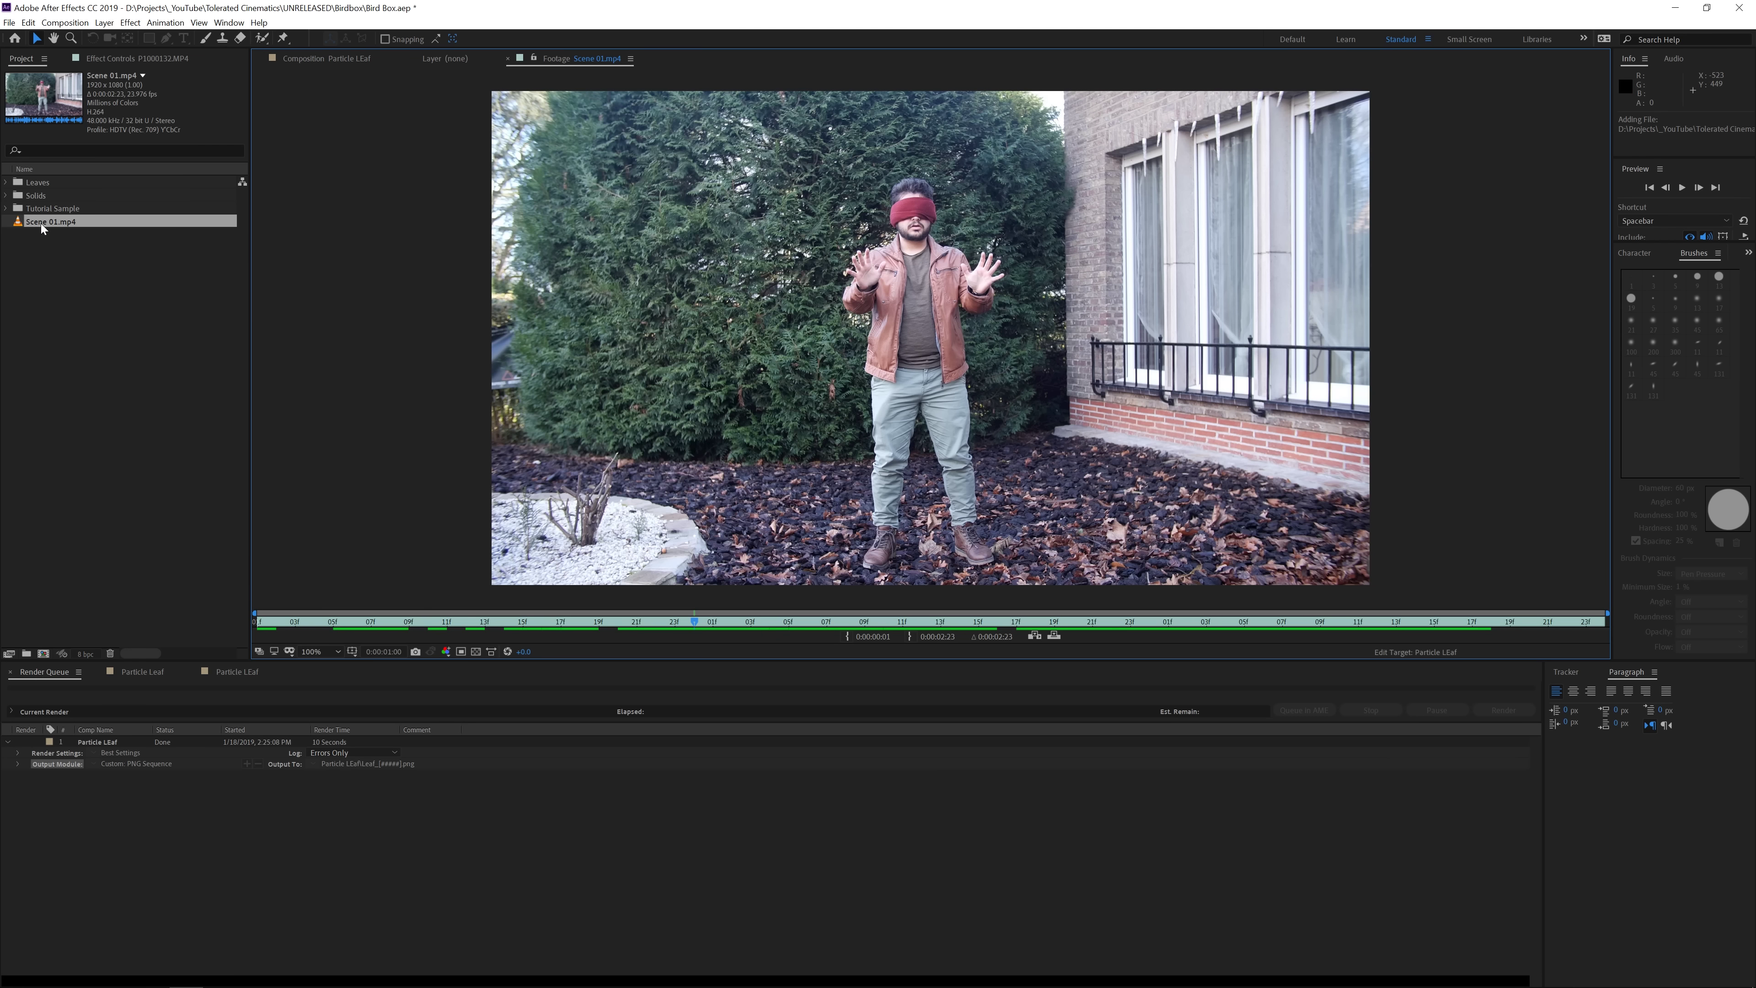
# Examine the leaf images Leaf_00000.png, Leaf_00001.png and Leaf_00003.png in the Leaves folder.
pyautogui.click(7, 182)
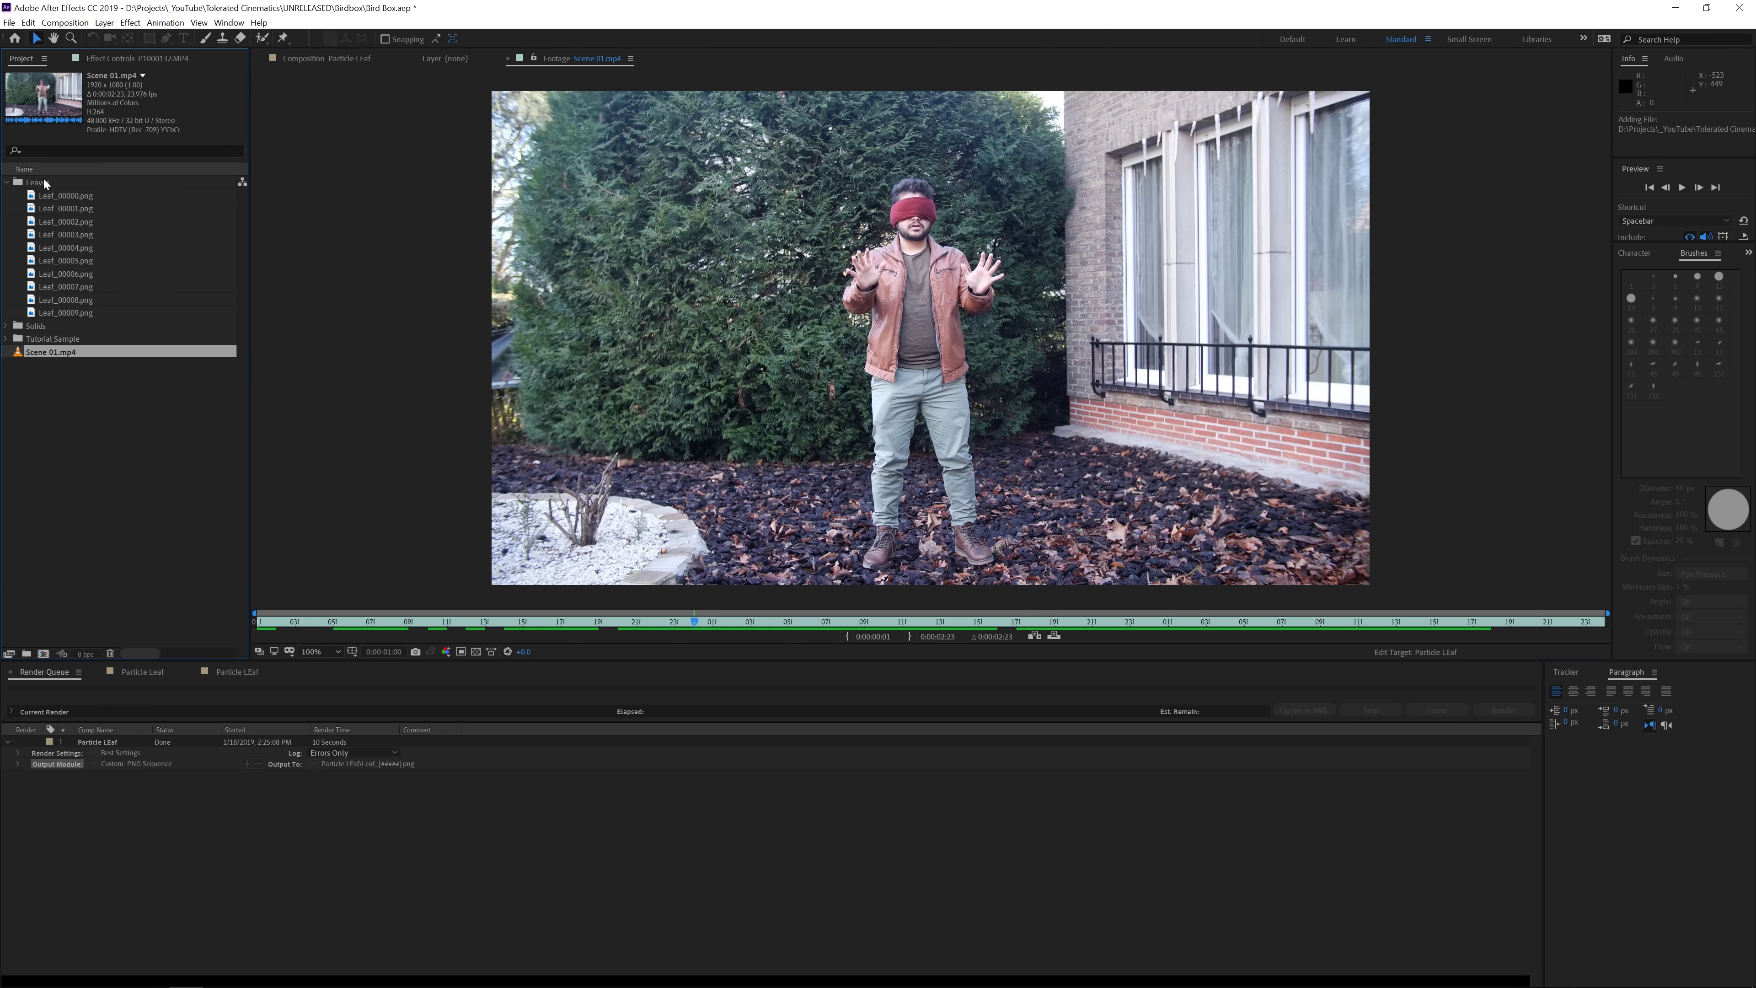
pyautogui.doubleClick(50, 196)
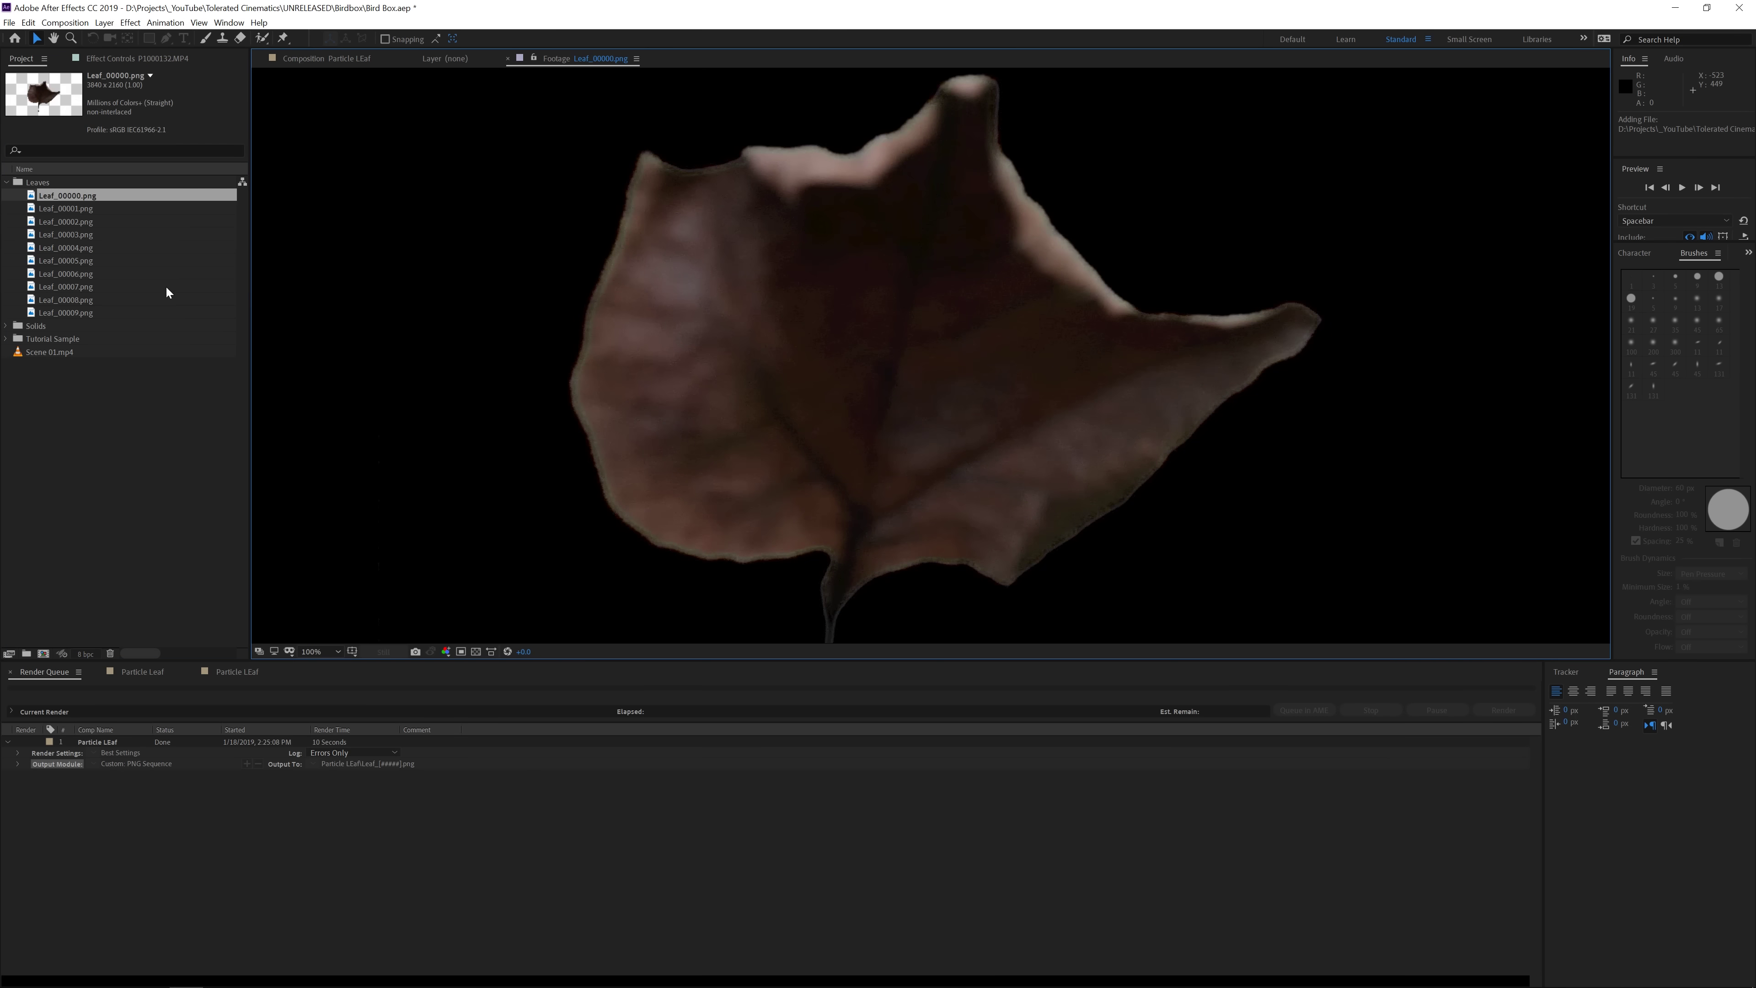
pyautogui.press(',')
pyautogui.doubleClick(60, 207)
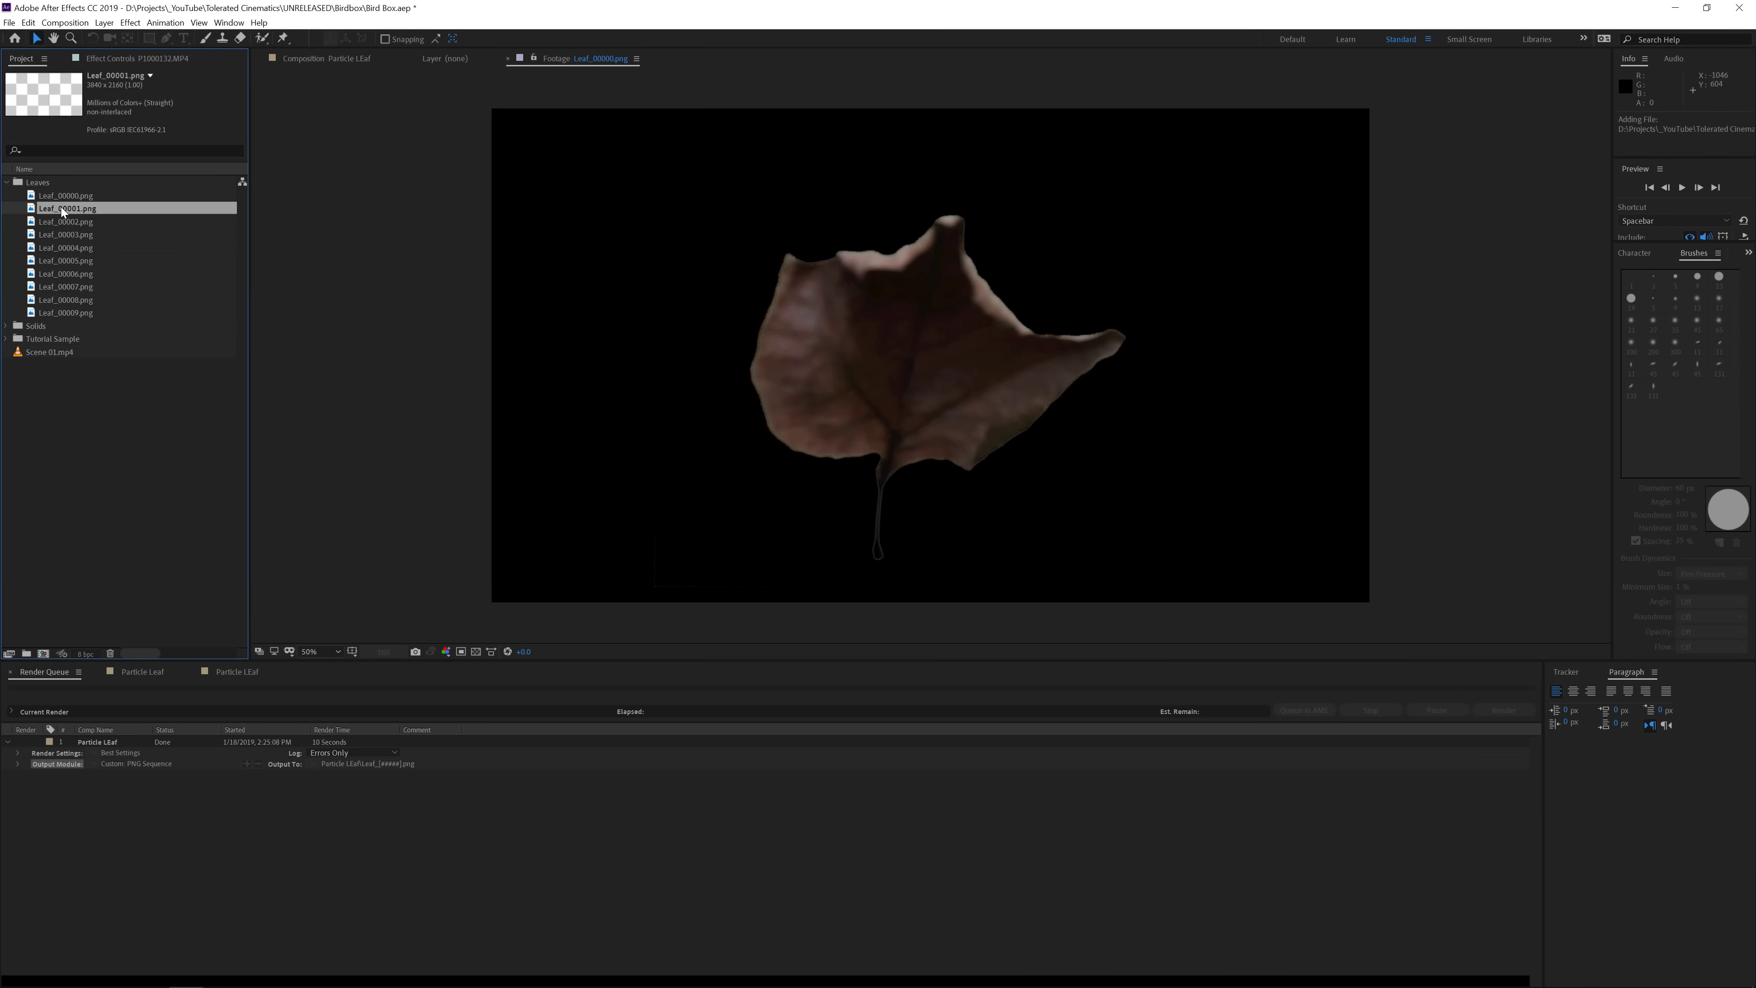
pyautogui.doubleClick(65, 236)
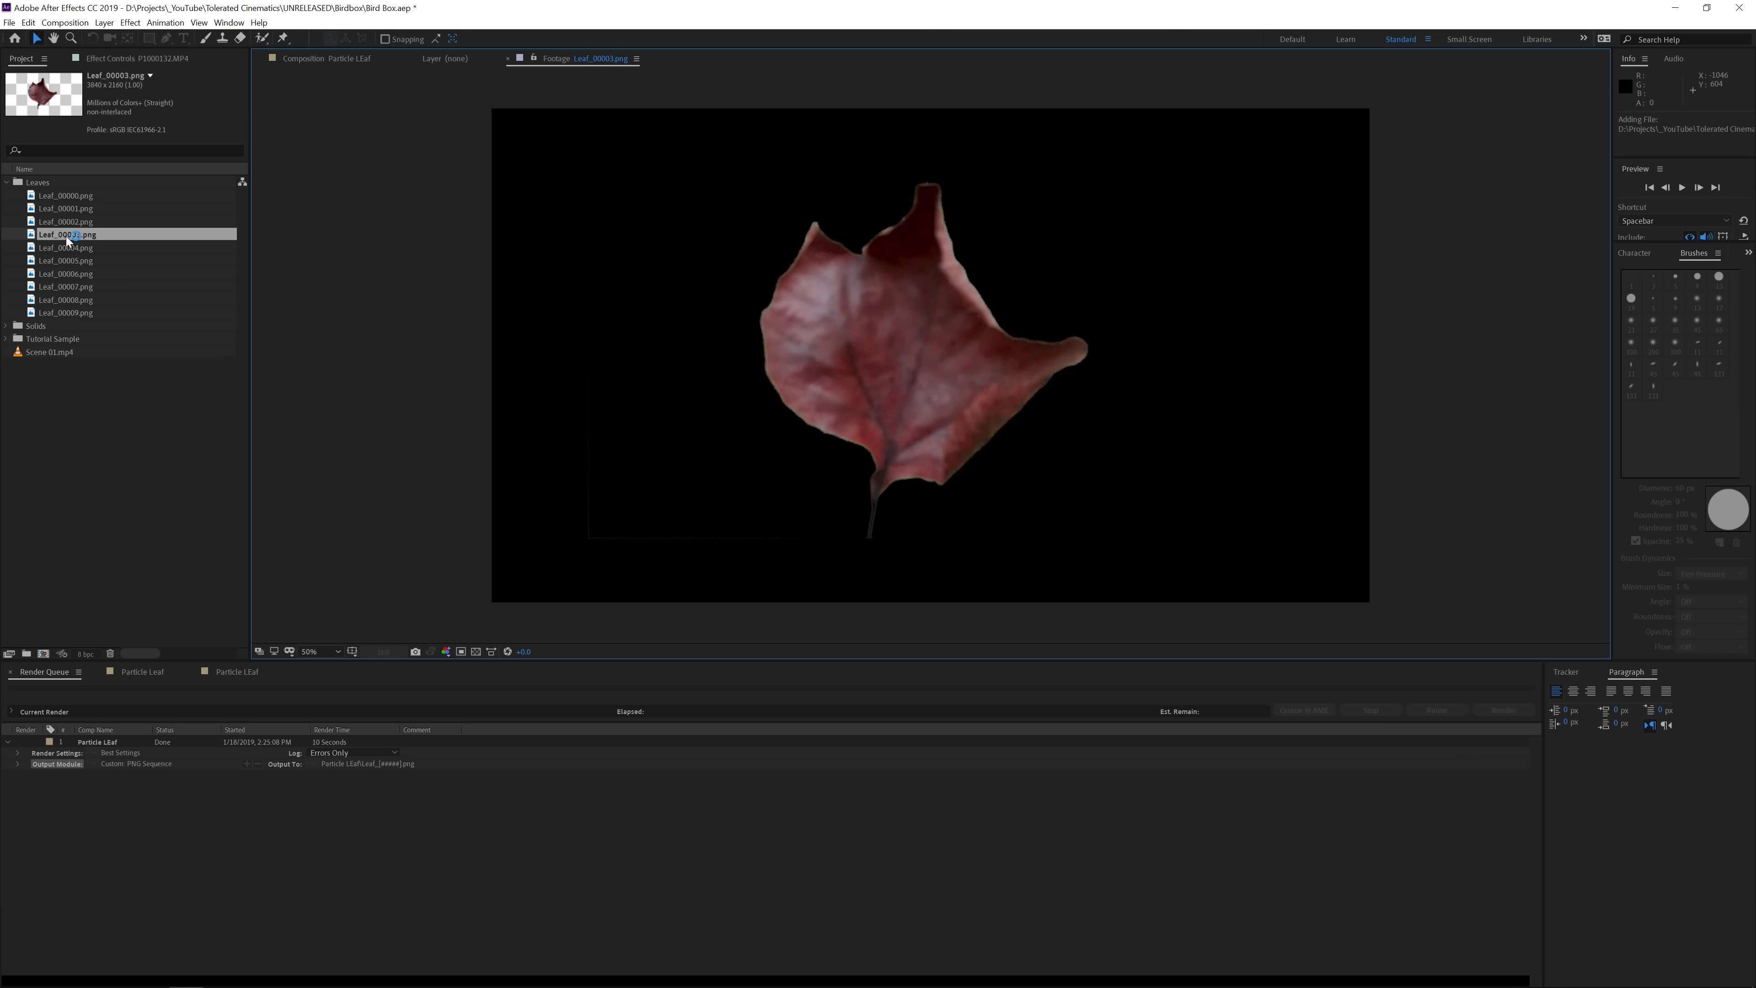
pyautogui.click(7, 182)
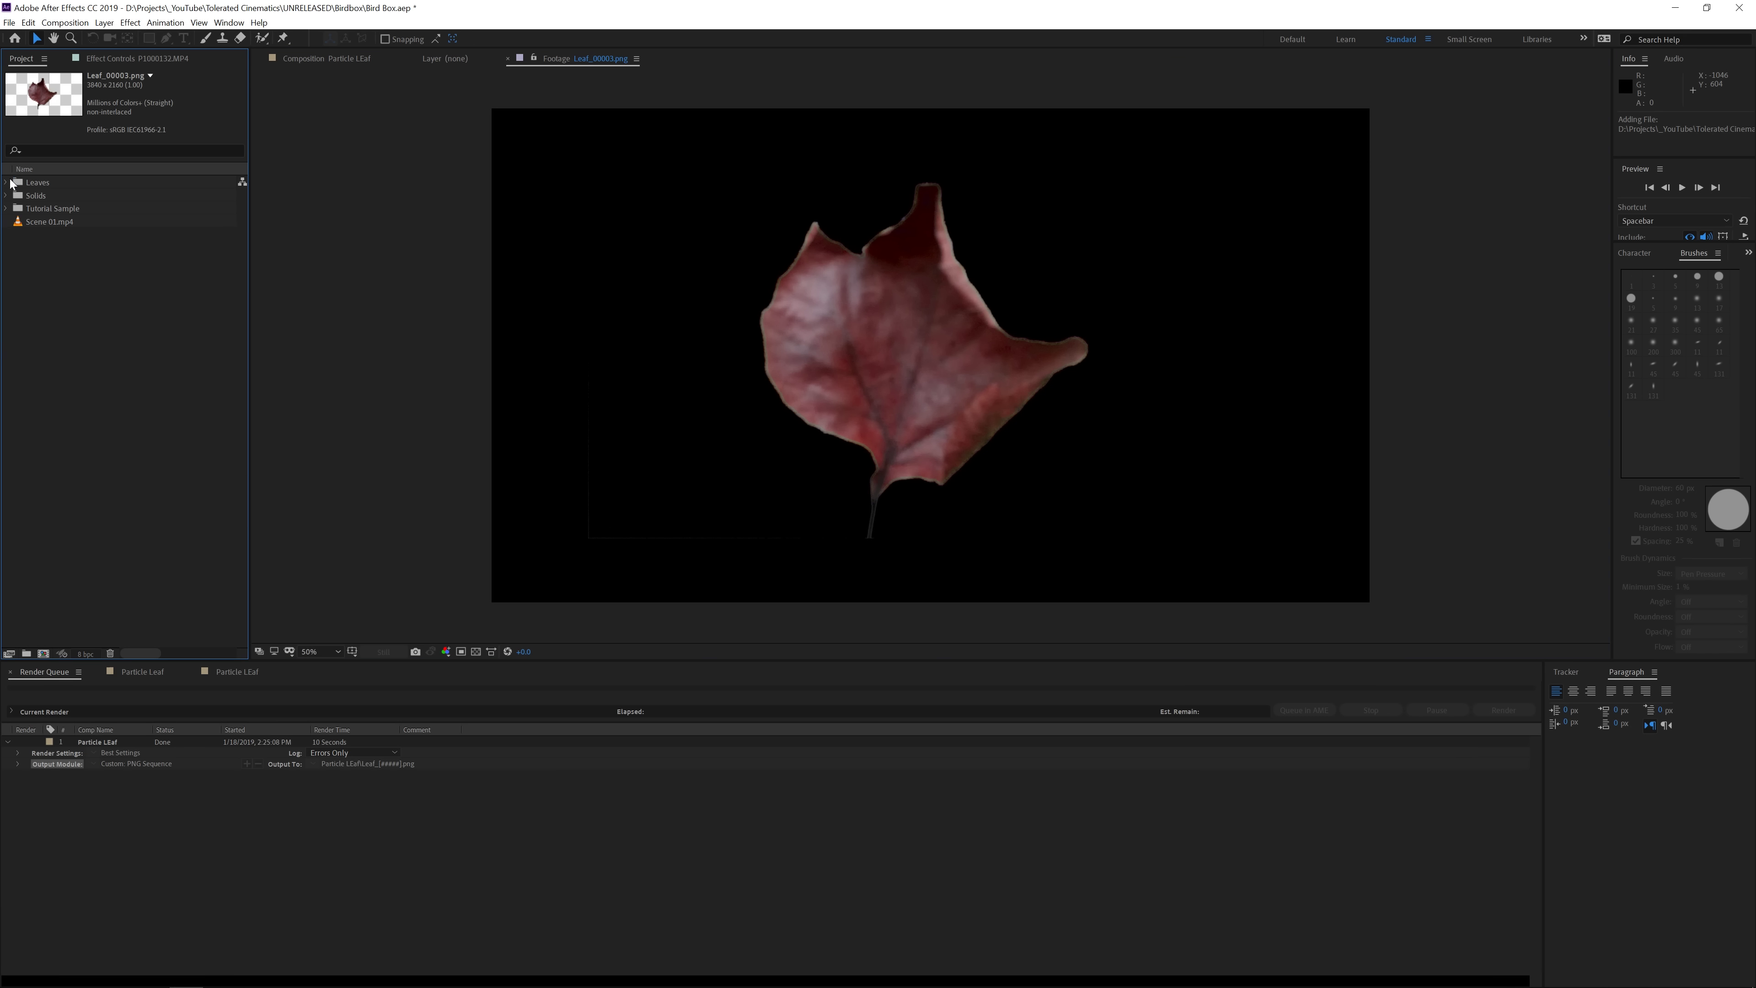
# Create a composition from Scene 01.mp4 and display it at Full resolution without the title/action safe guides.
pyautogui.moveTo(42, 222); pyautogui.dragTo(62, 652)
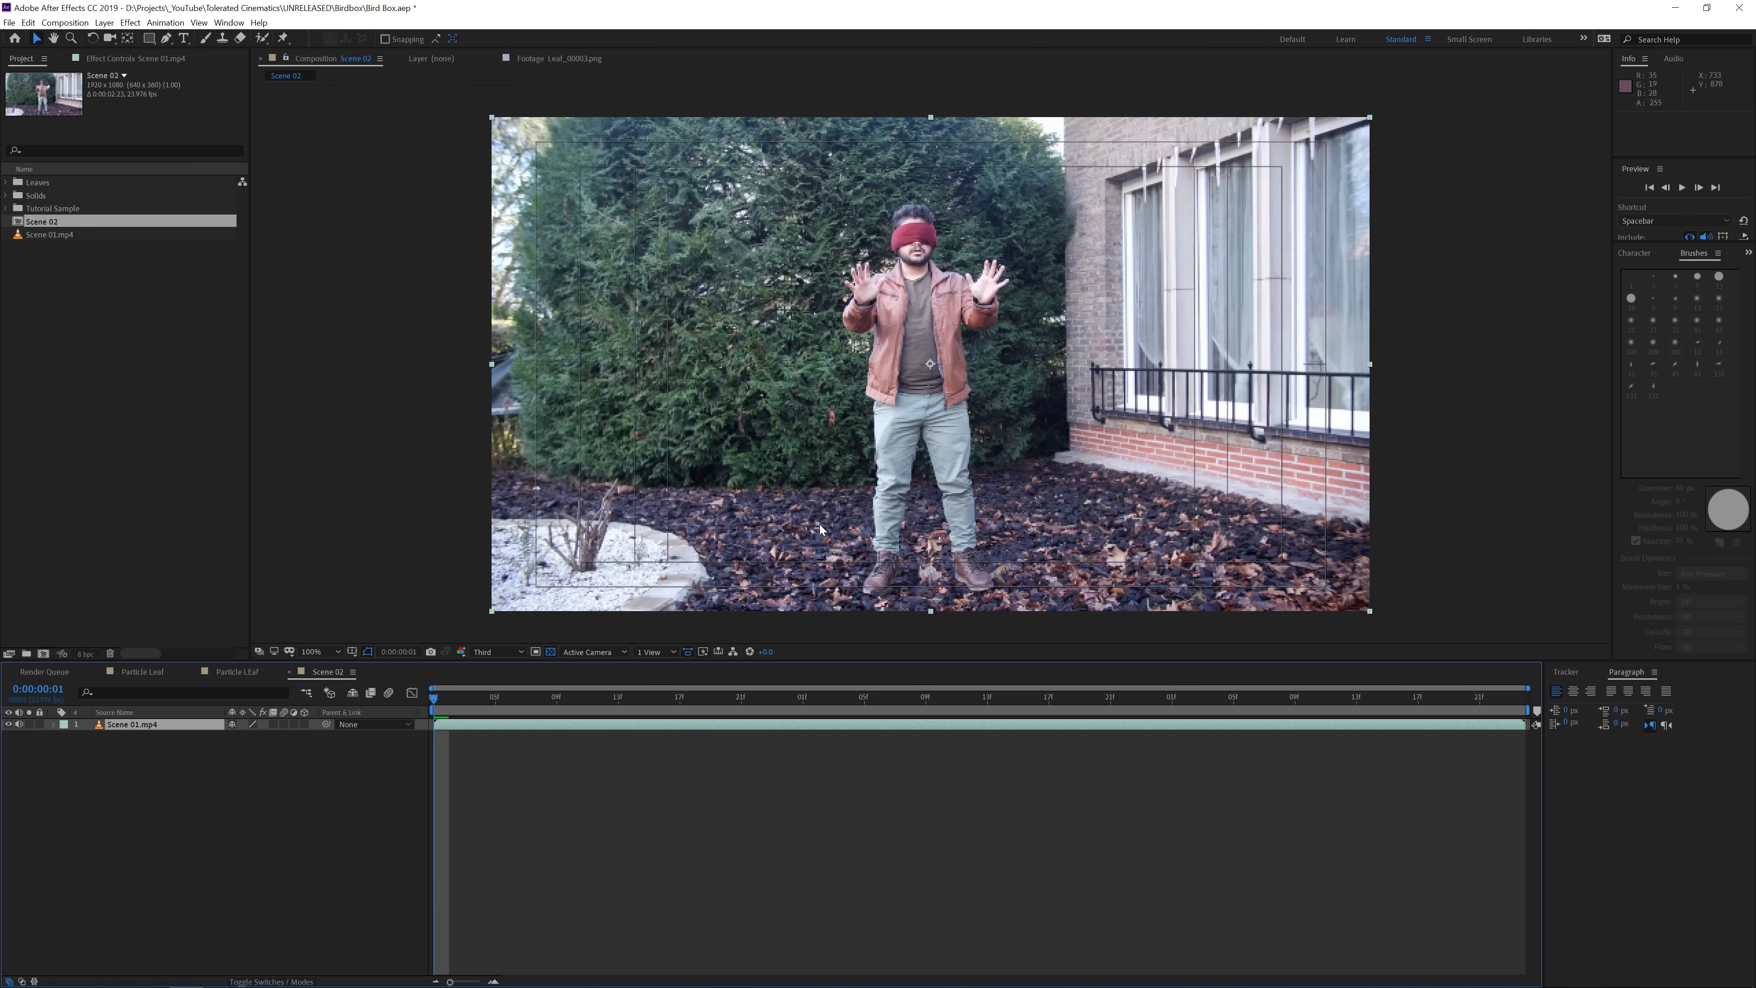
pyautogui.click(708, 806)
pyautogui.click(352, 649)
pyautogui.click(370, 667)
pyautogui.click(492, 652)
pyautogui.click(504, 688)
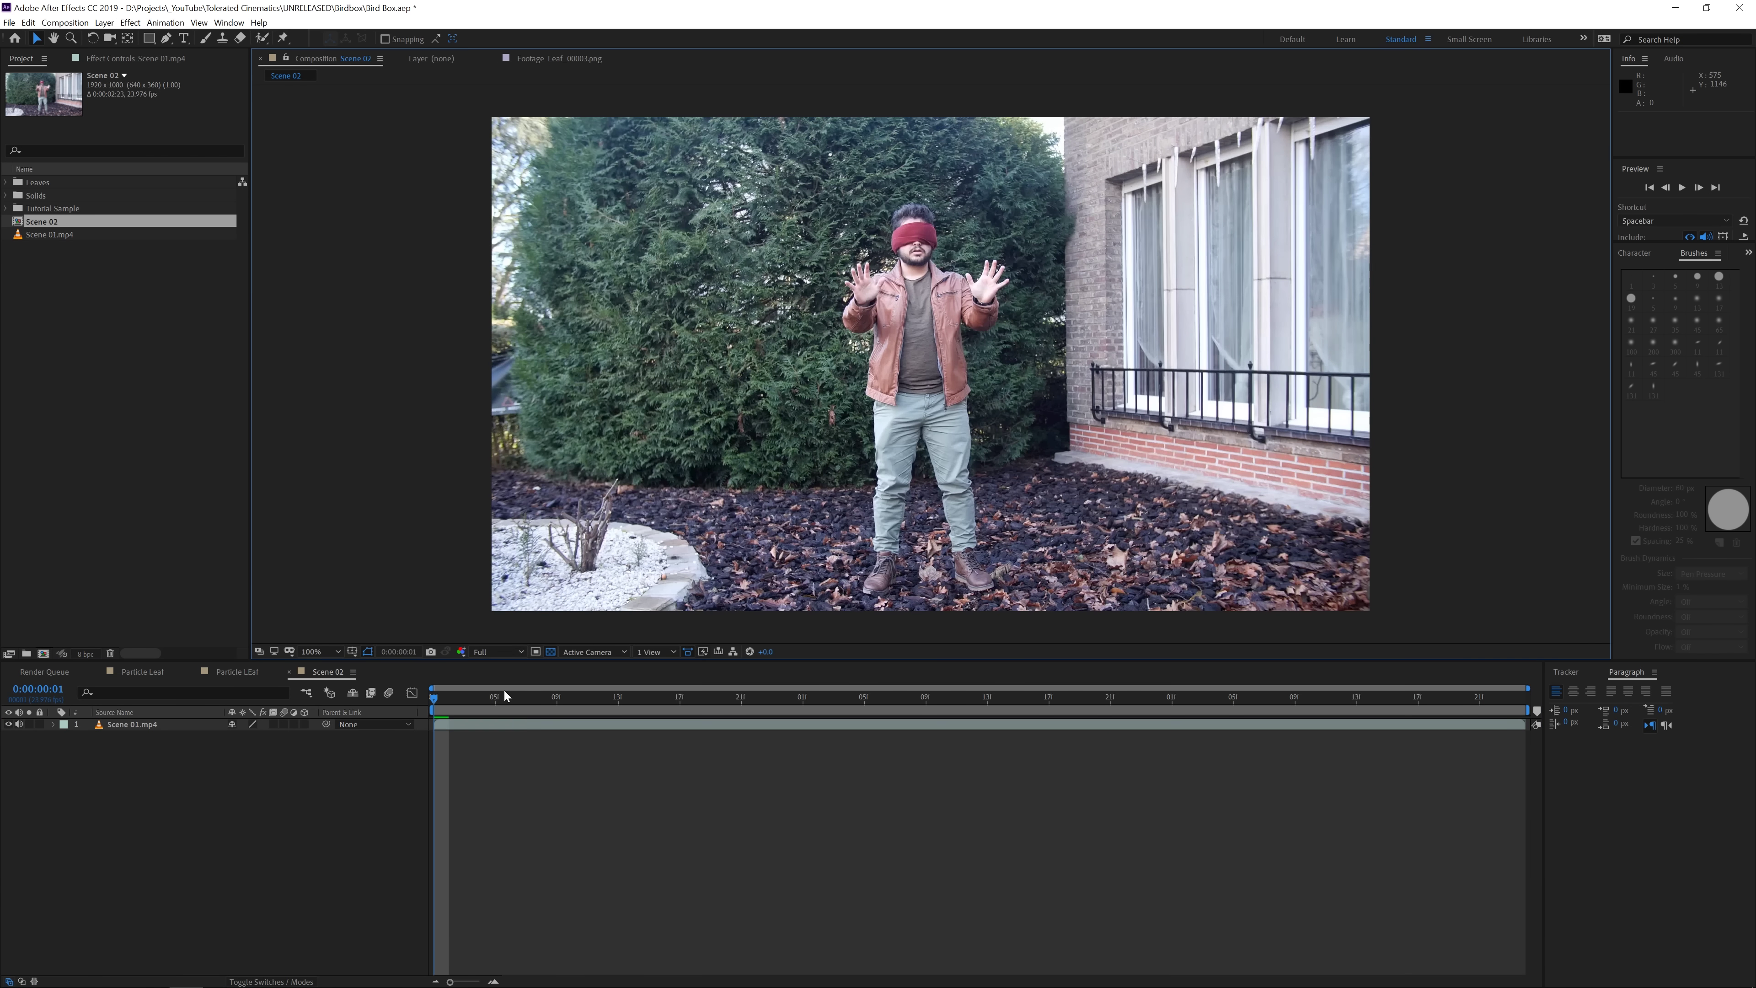
pyautogui.moveTo(484, 699); pyautogui.dragTo(216, 737)
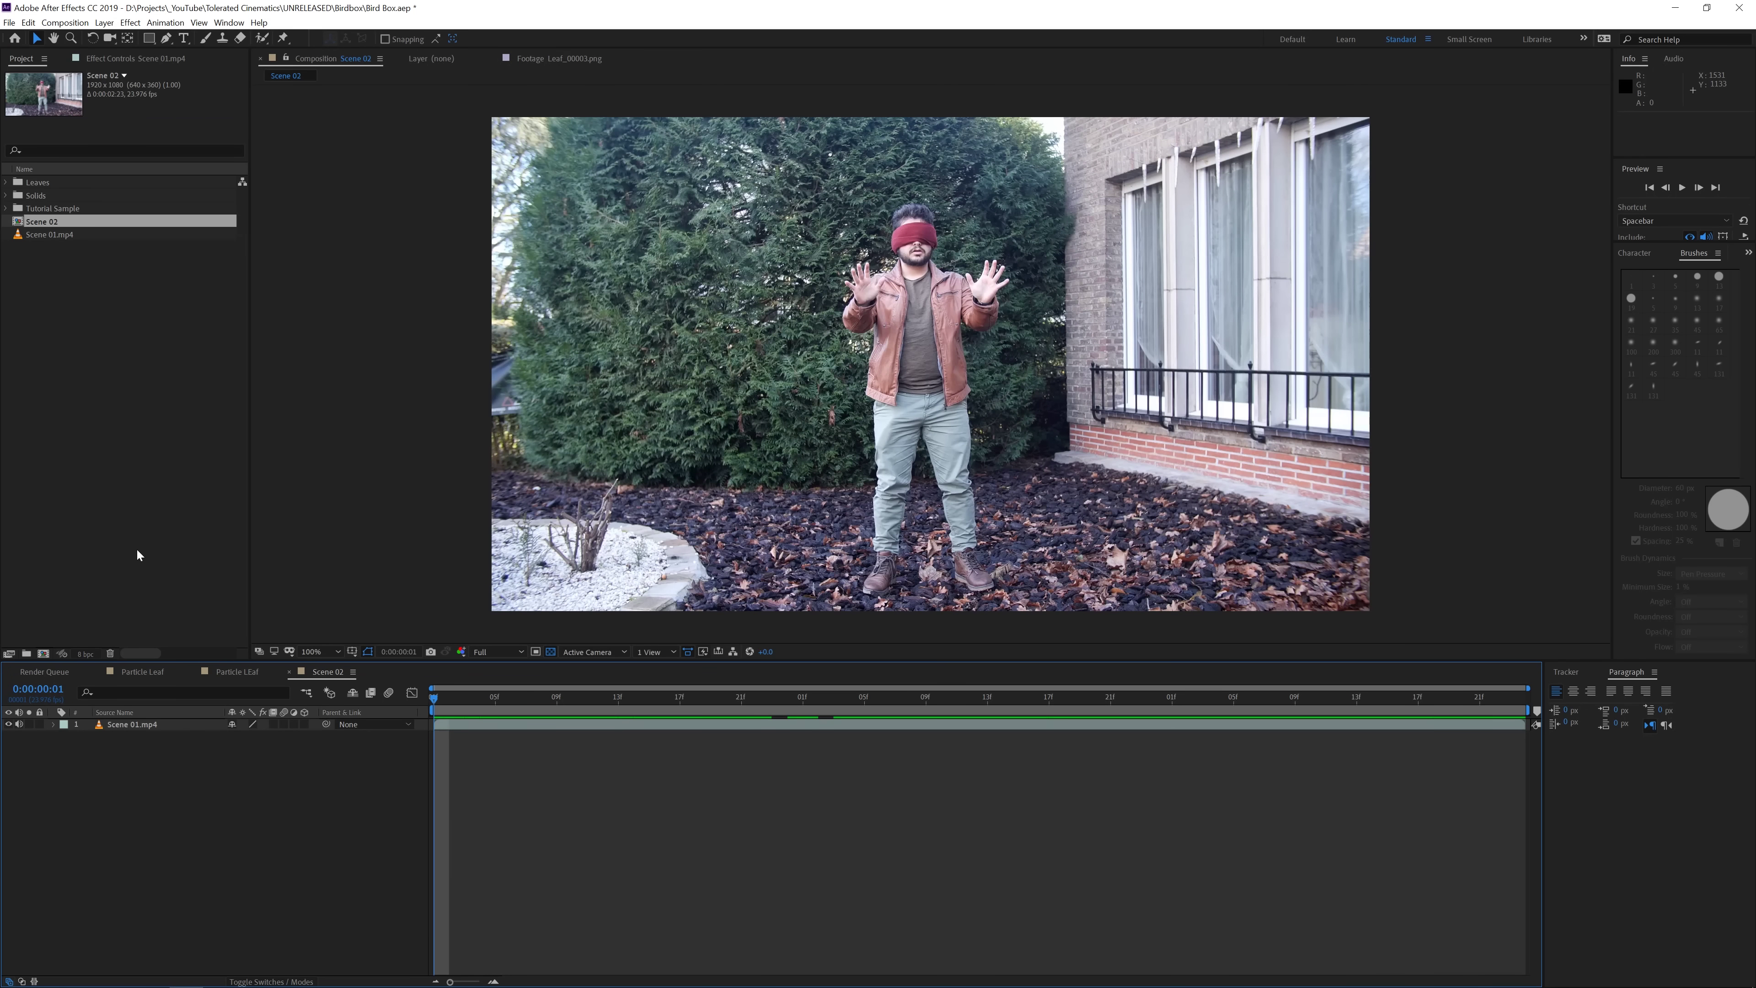
# Add a white solid named Alpha above the footage and hide it.
pyautogui.rightClick(162, 743)
pyautogui.moveTo(277, 751)
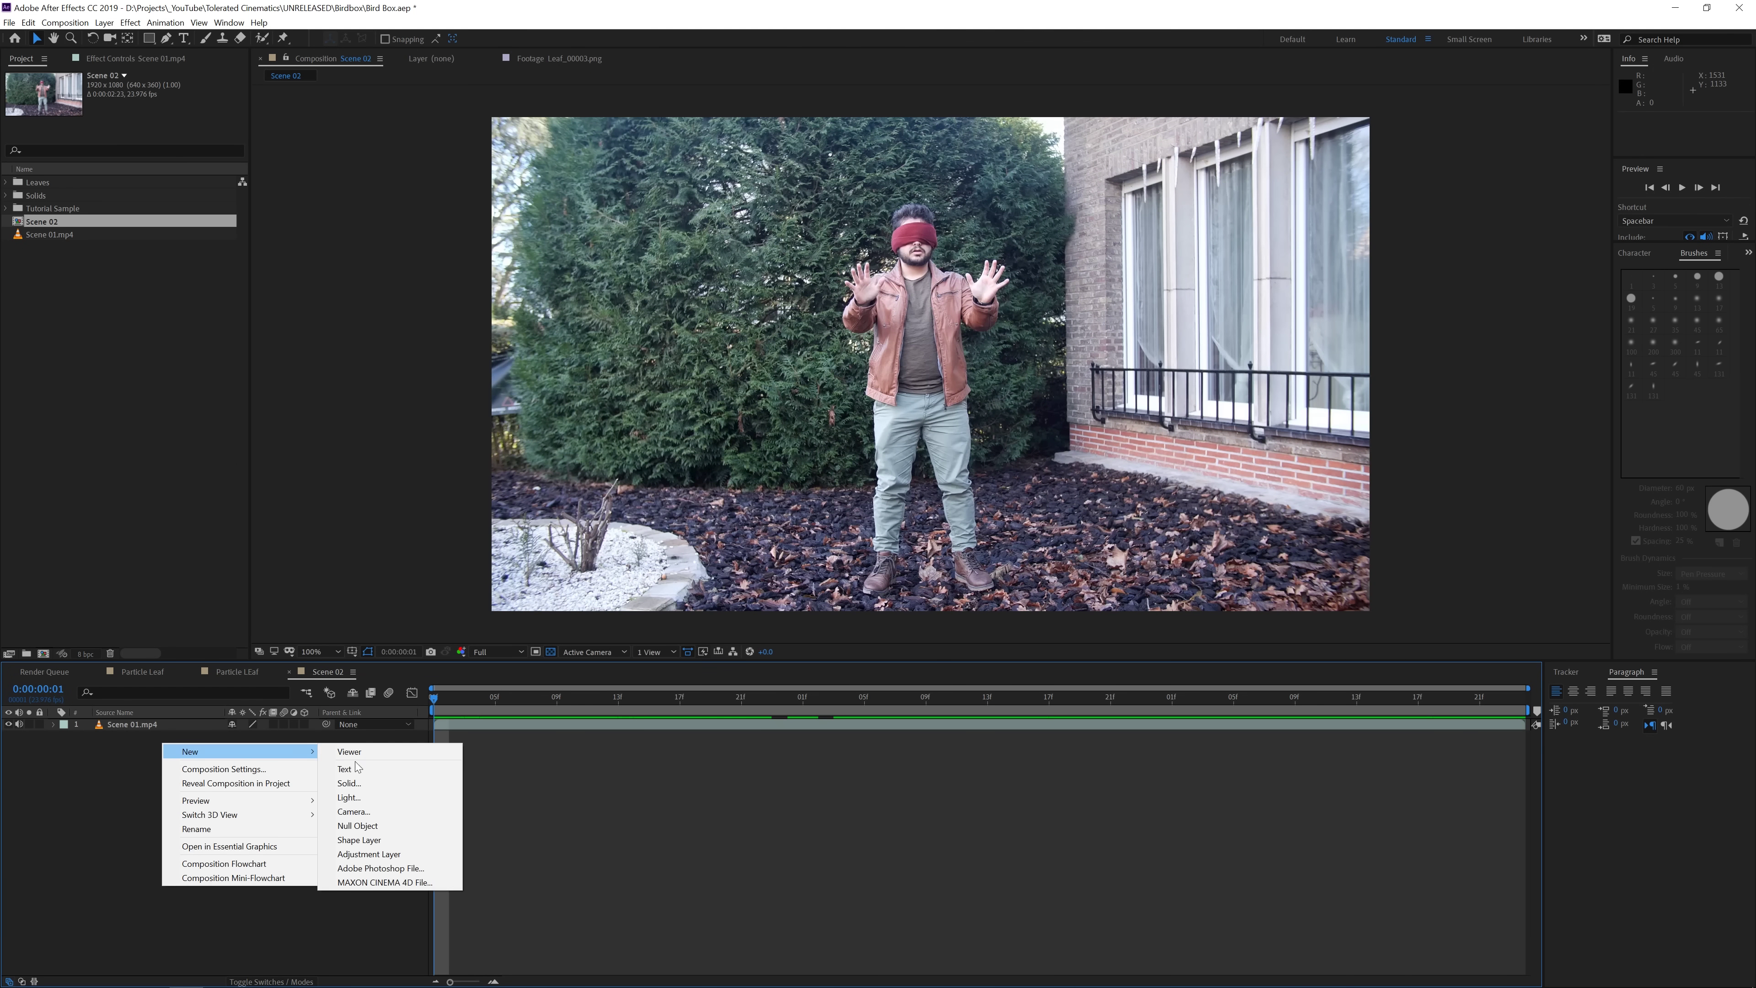
pyautogui.click(391, 783)
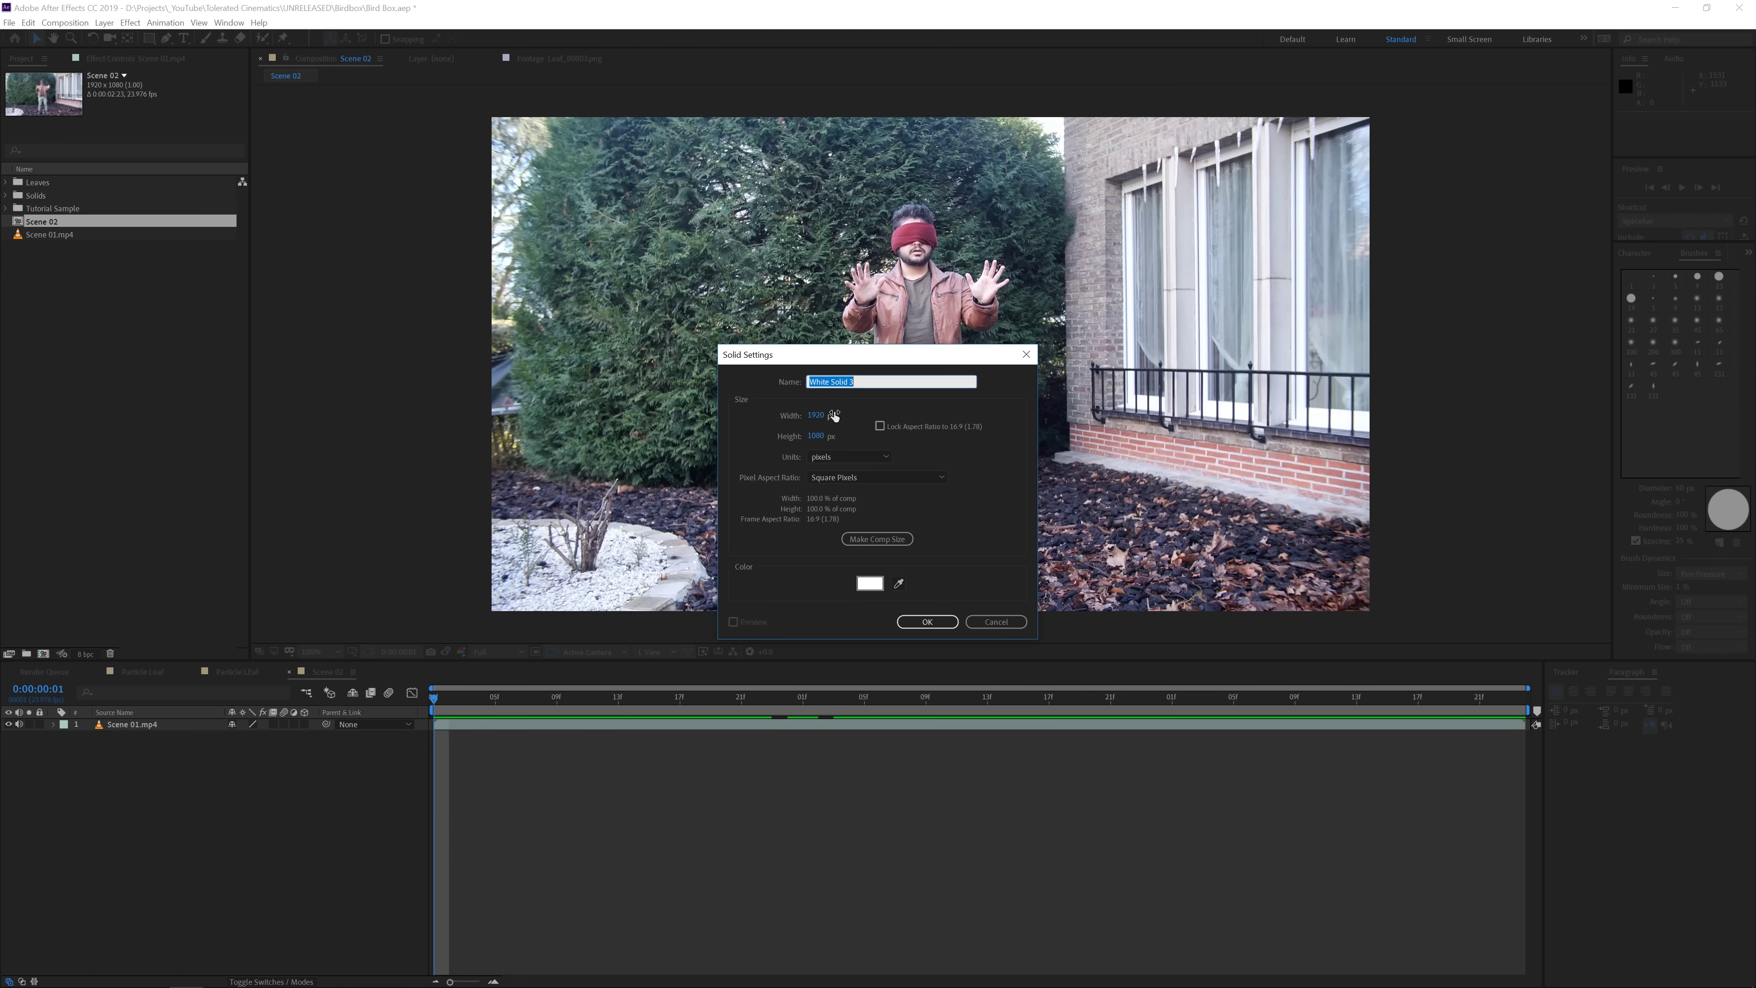
pyautogui.write('Alpha')
pyautogui.press('Return')
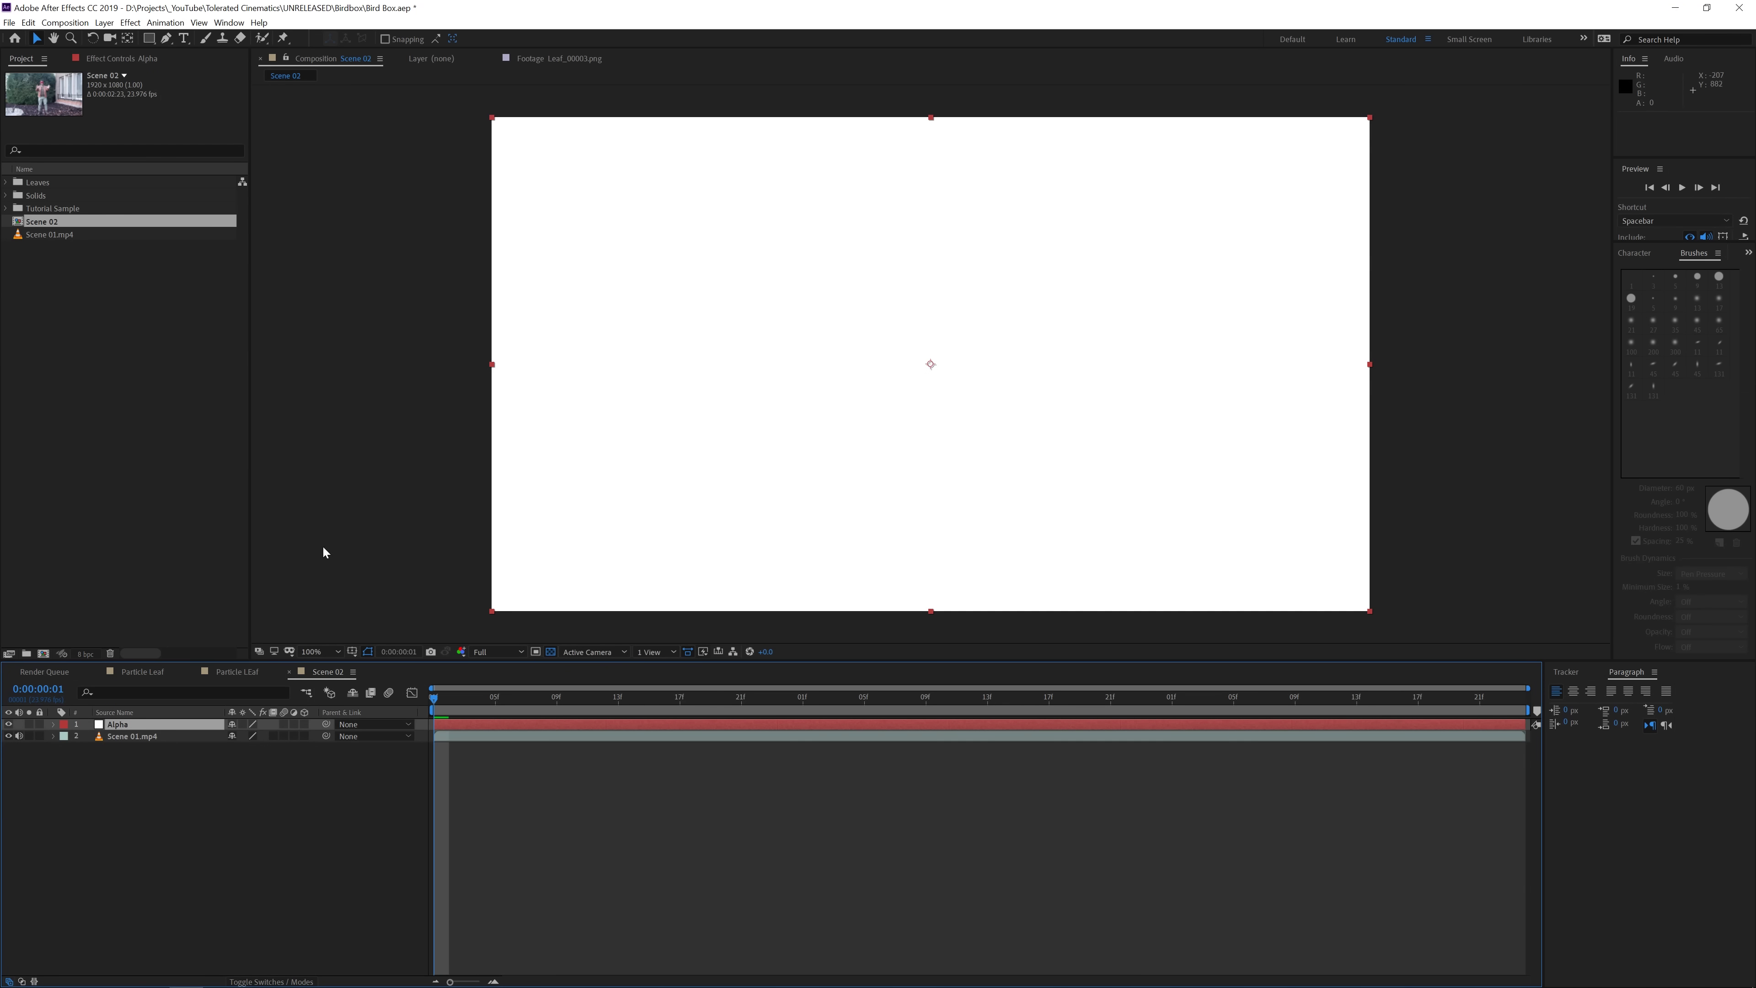
pyautogui.click(8, 723)
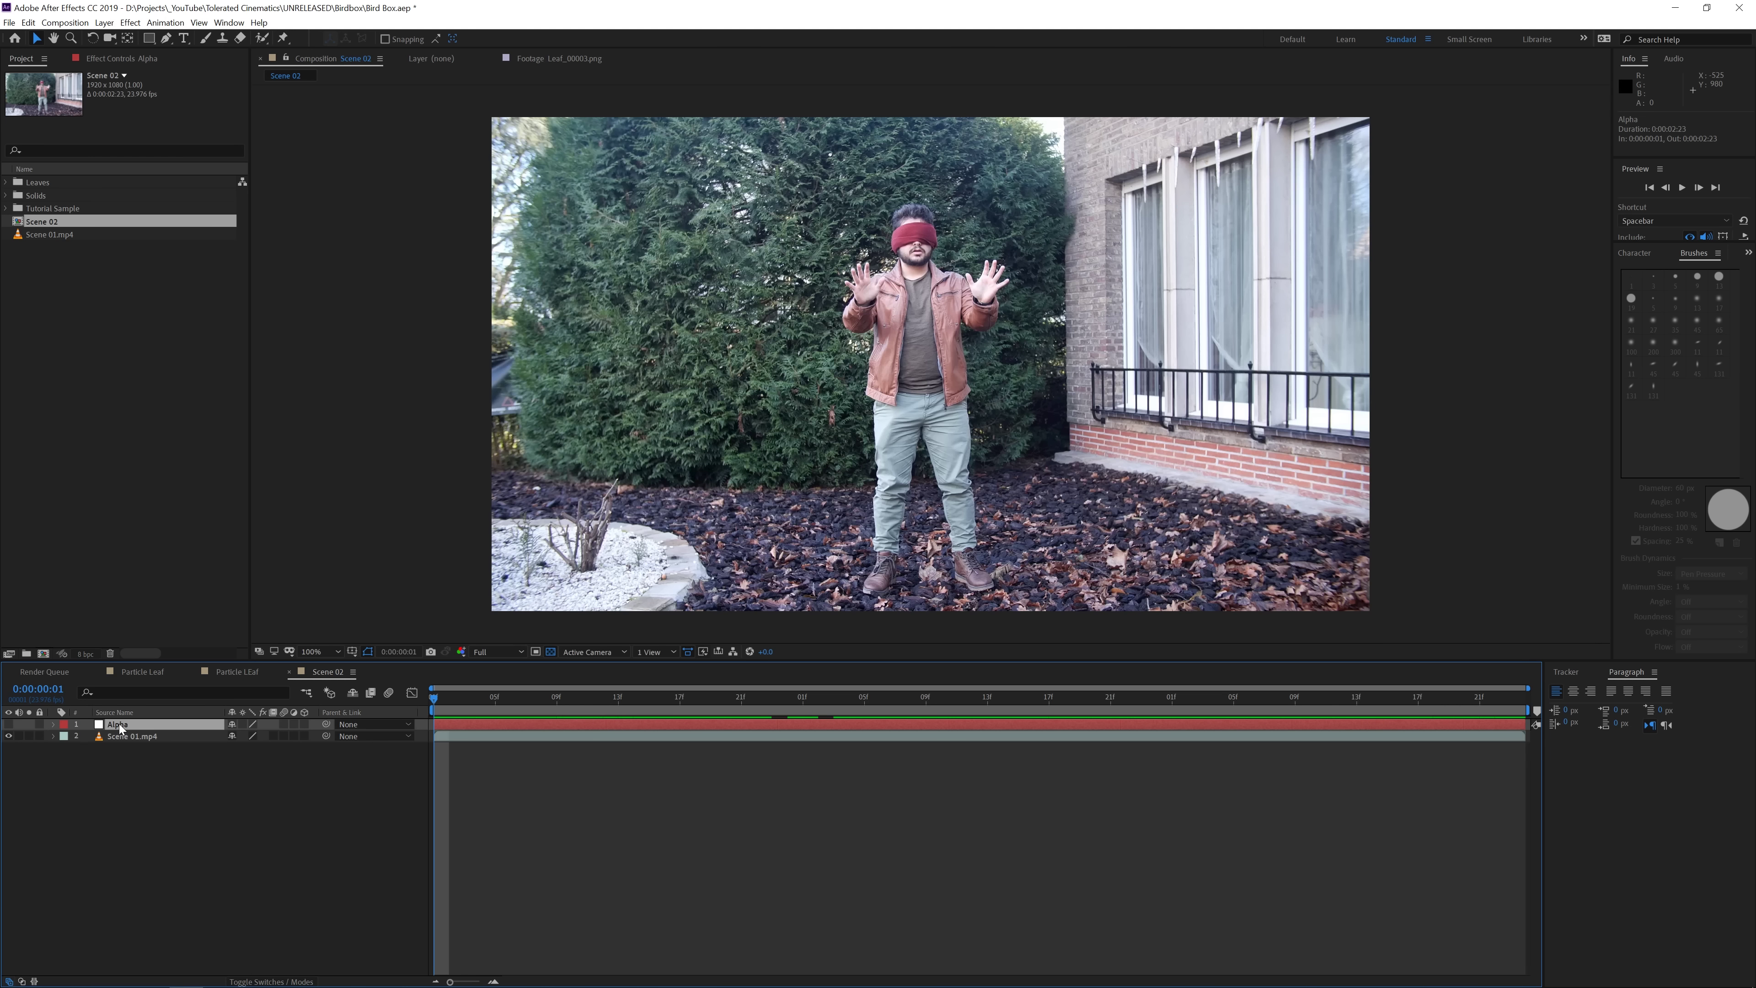
# Draw a closed Pen mask on the Alpha layer around the leaf-covered ground, excluding the white gravel bed, and check its coverage.
pyautogui.click(166, 38)
pyautogui.click(398, 466)
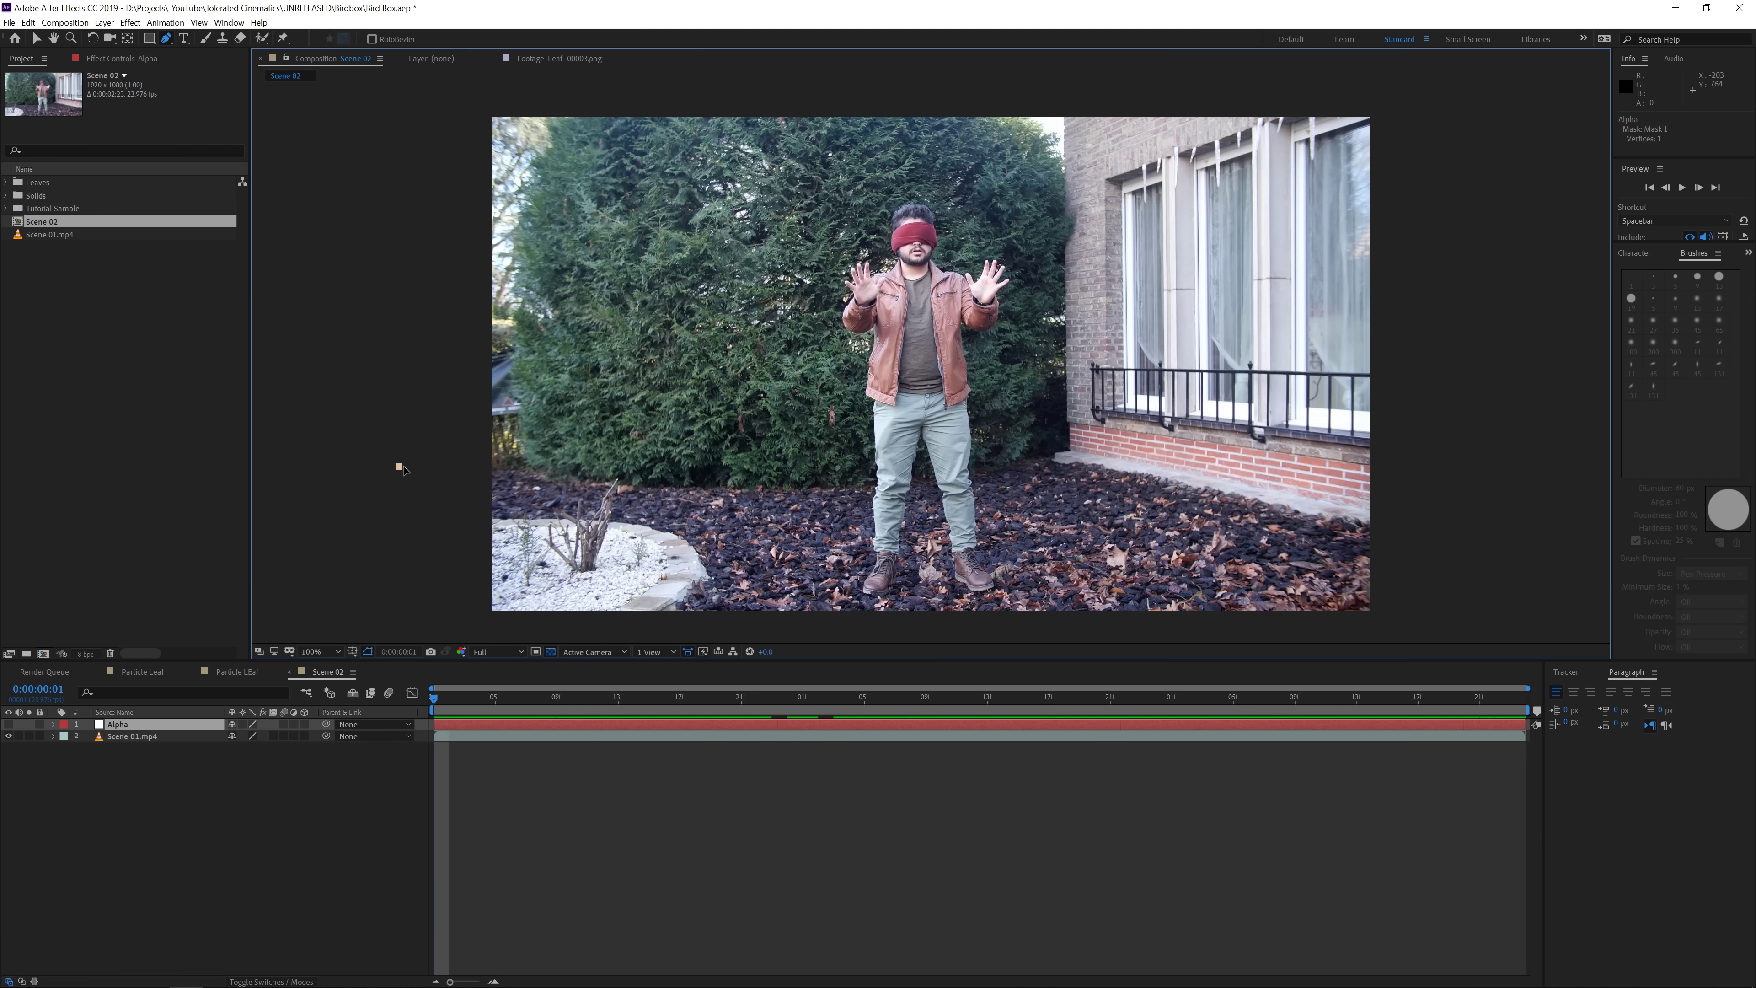
pyautogui.click(535, 470)
pyautogui.moveTo(685, 488); pyautogui.dragTo(718, 487)
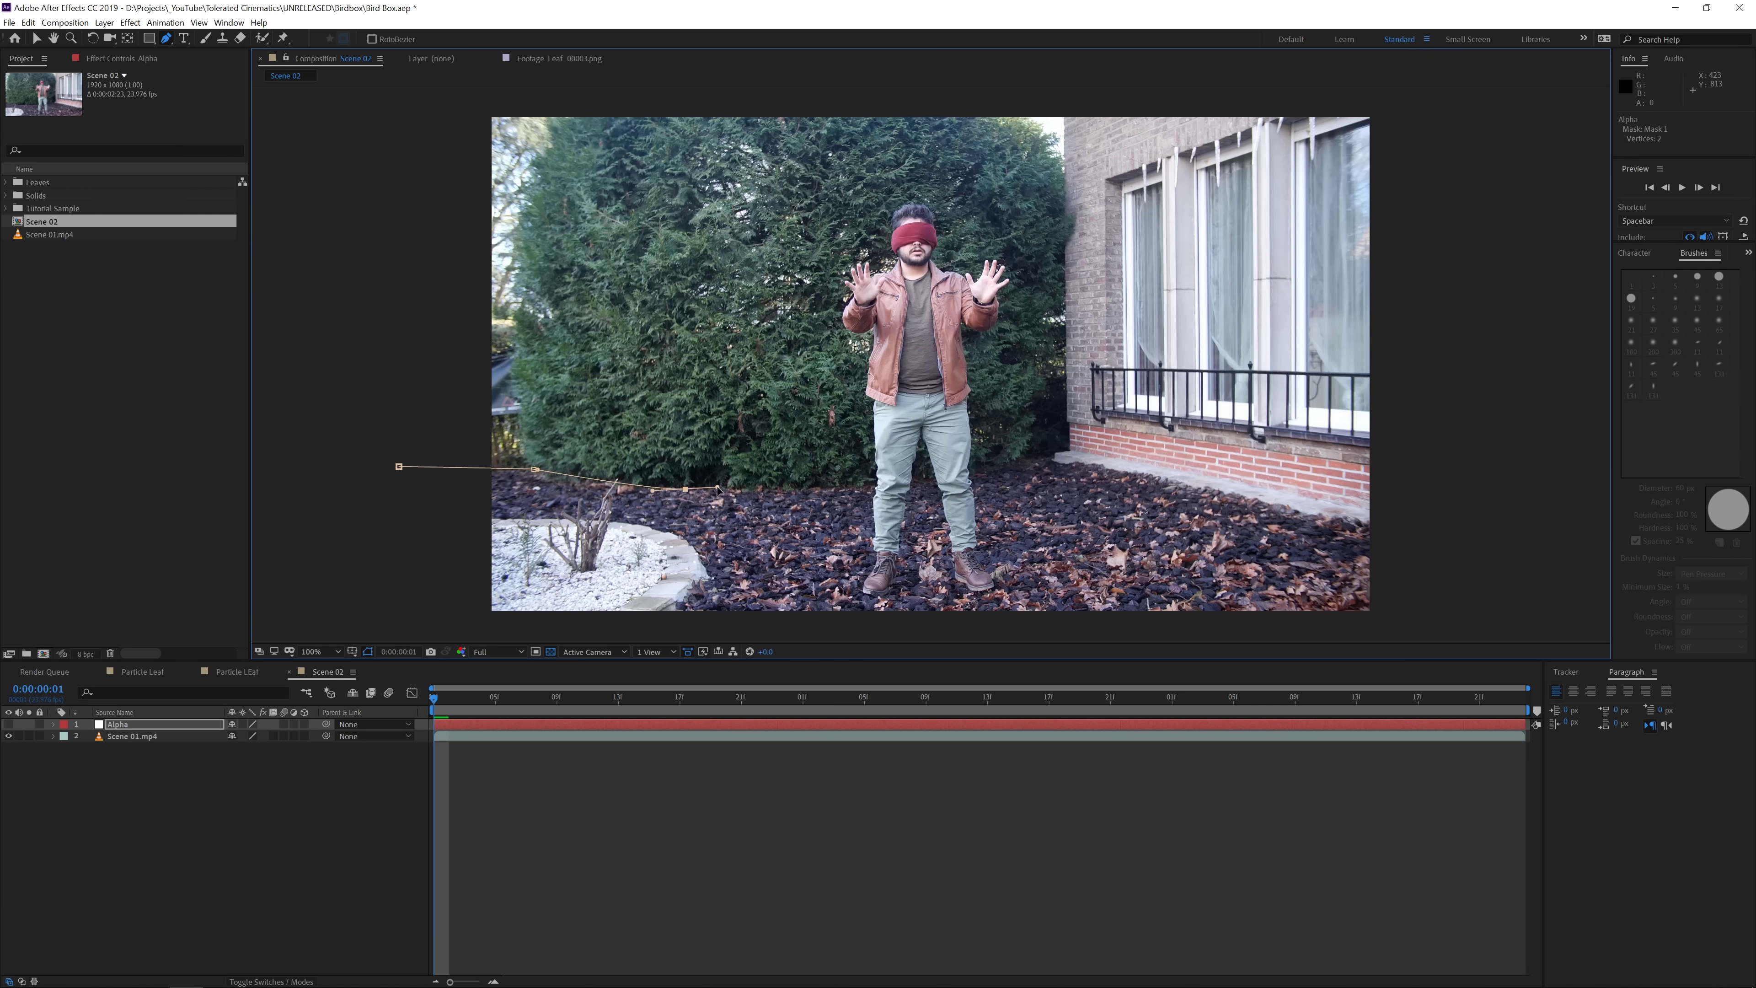
pyautogui.click(1000, 476)
pyautogui.click(1049, 460)
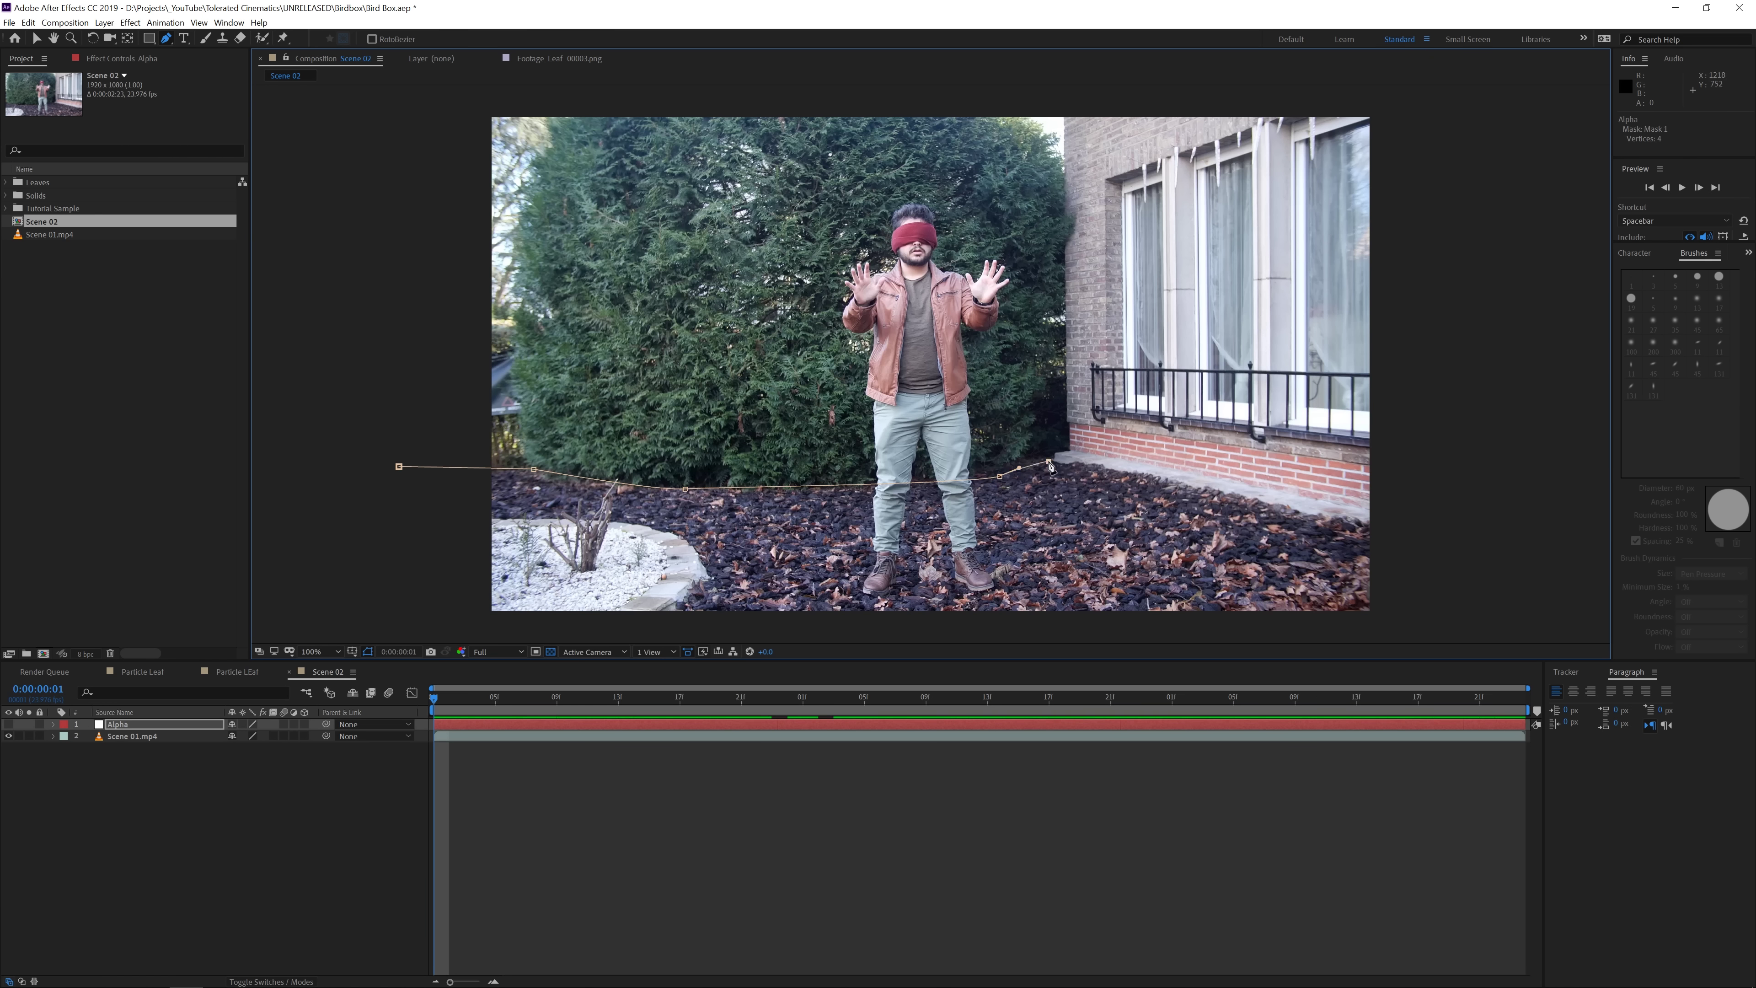
pyautogui.click(1398, 537)
pyautogui.click(1388, 626)
pyautogui.click(642, 628)
pyautogui.moveTo(711, 574); pyautogui.dragTo(627, 515)
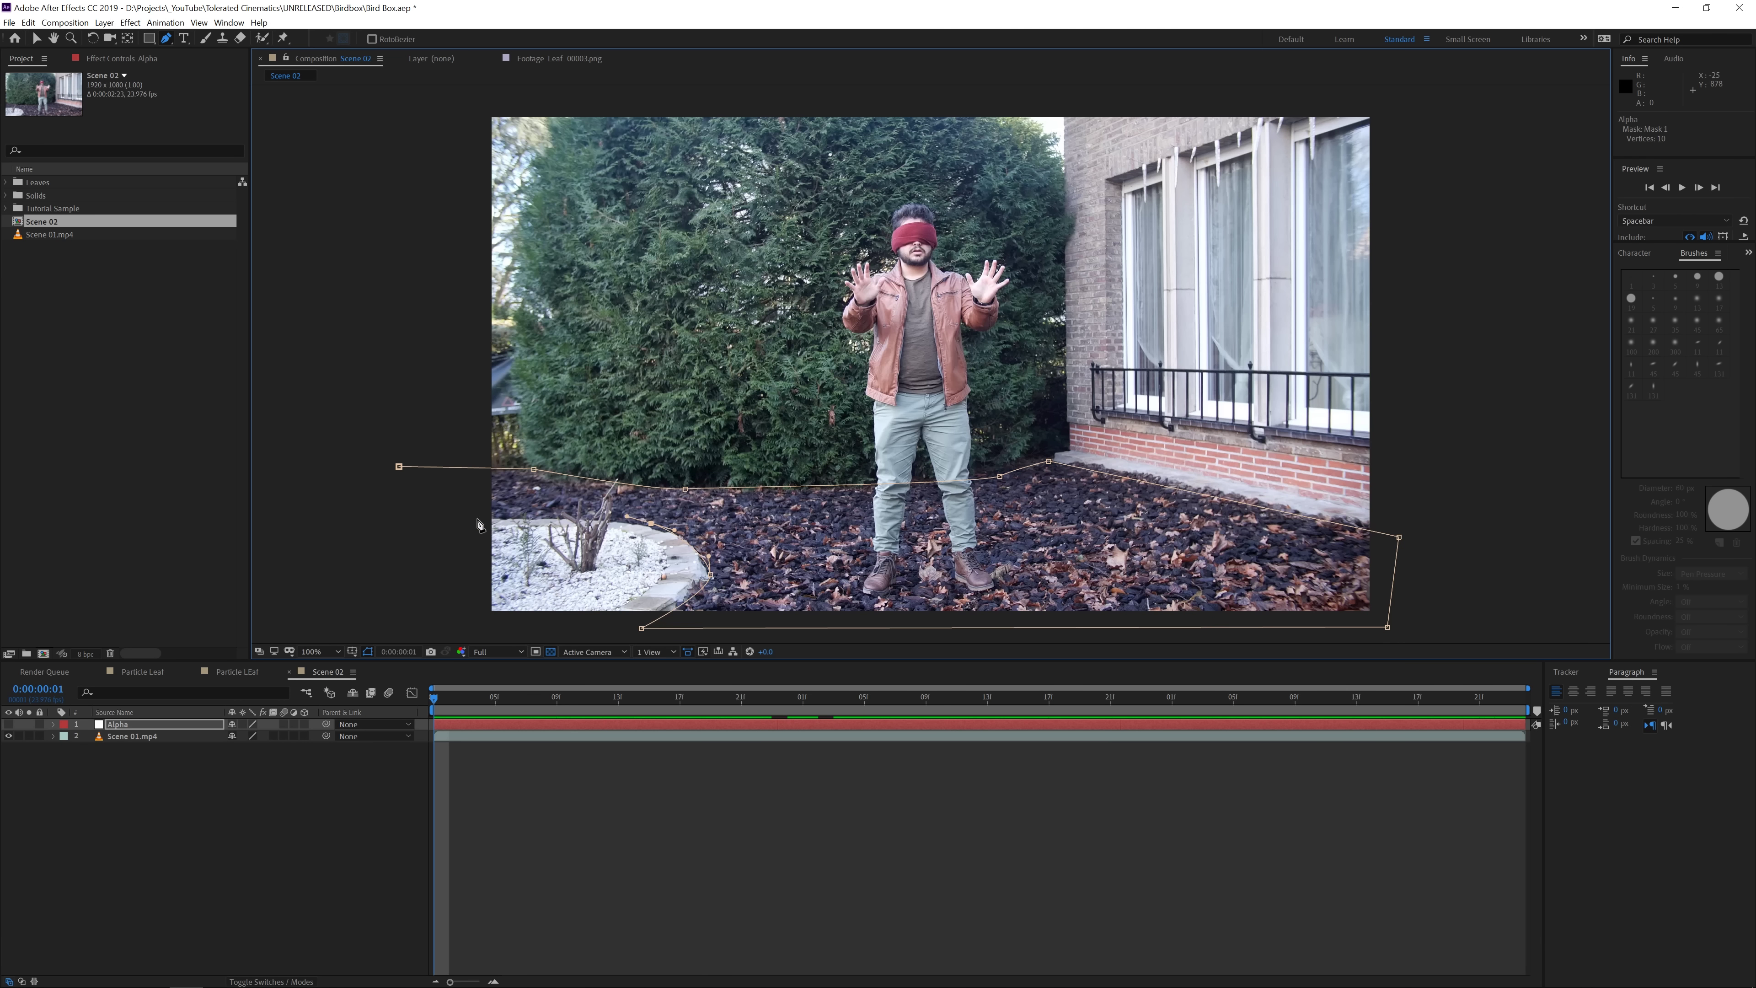
pyautogui.click(373, 526)
pyautogui.click(398, 468)
pyautogui.click(8, 724)
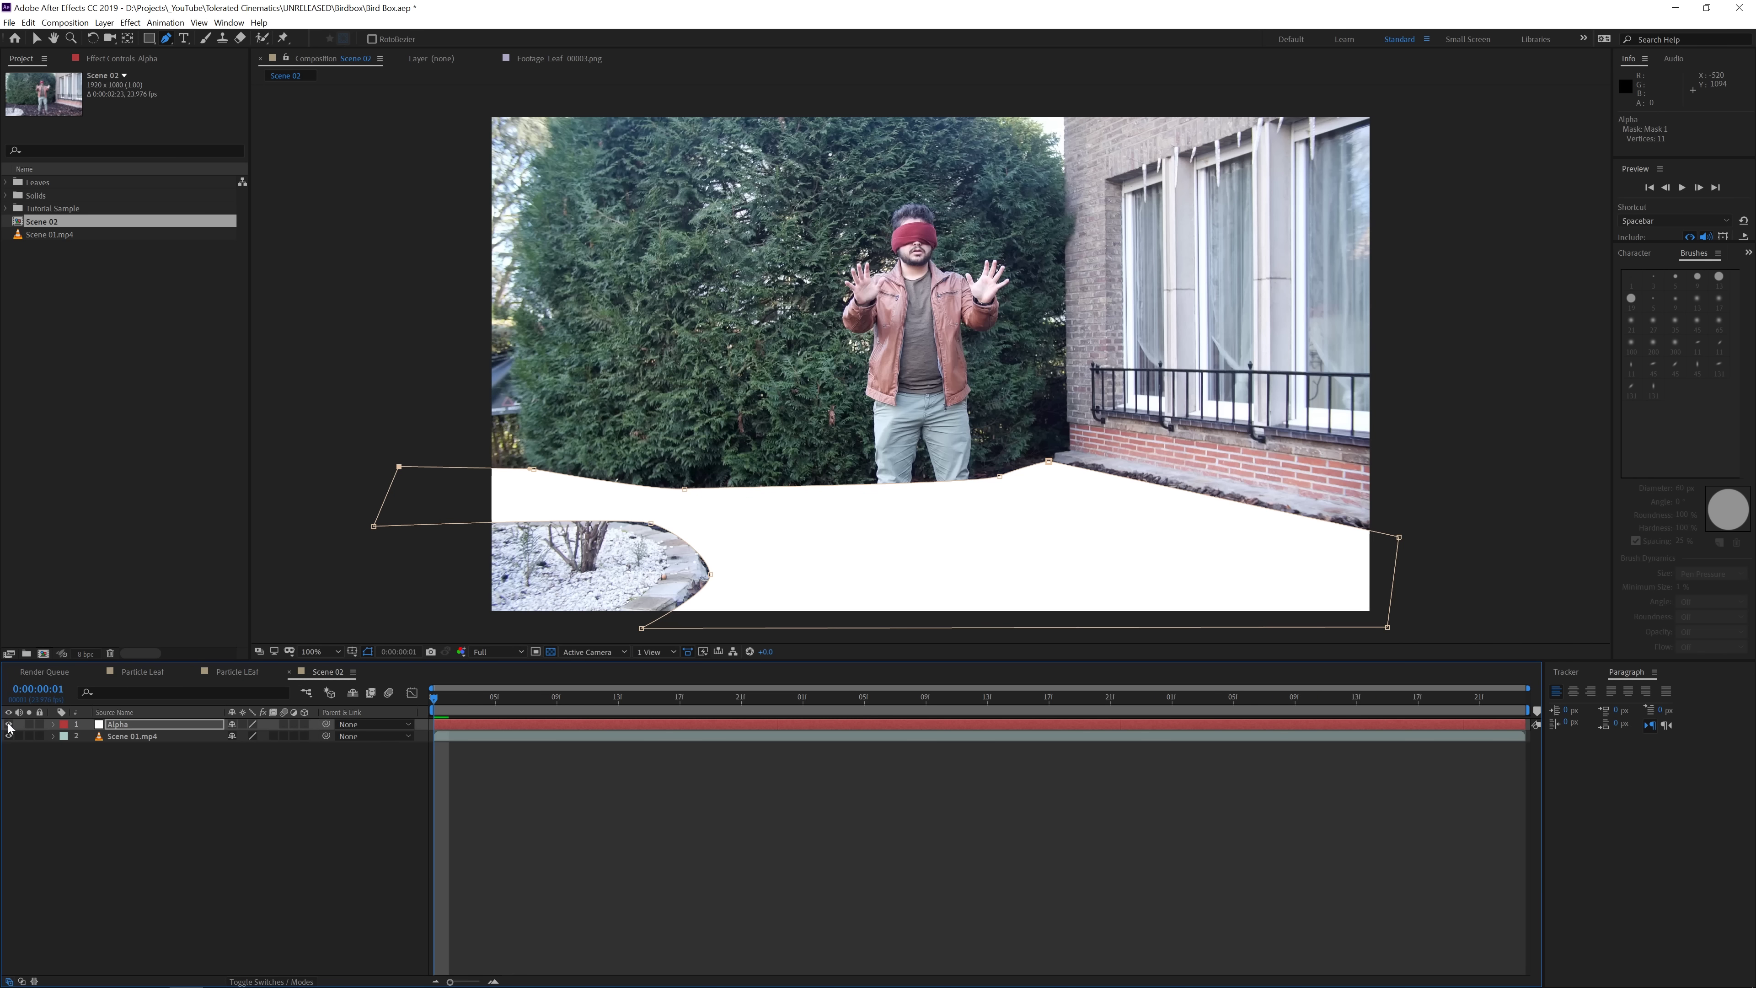
pyautogui.click(9, 724)
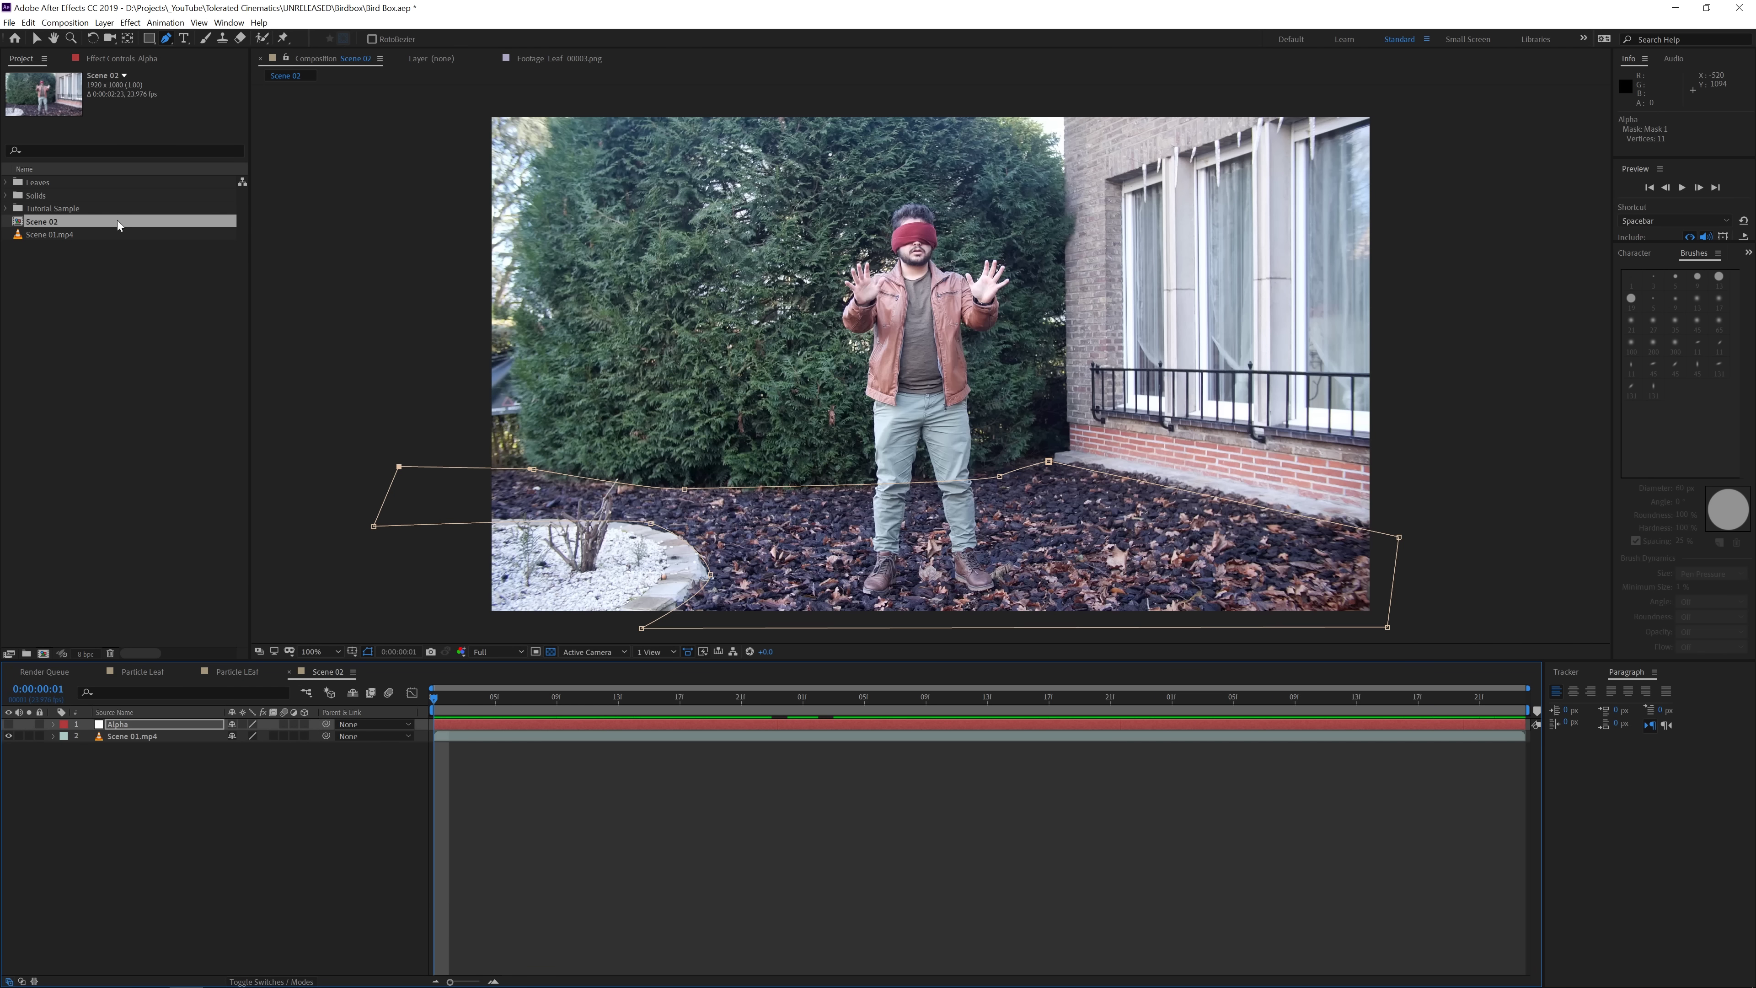
# Draw a second closed Pen mask on the Alpha layer loosely around the standing man, from above his head to below his feet.
pyautogui.click(849, 205)
pyautogui.click(813, 269)
pyautogui.click(799, 406)
pyautogui.click(818, 537)
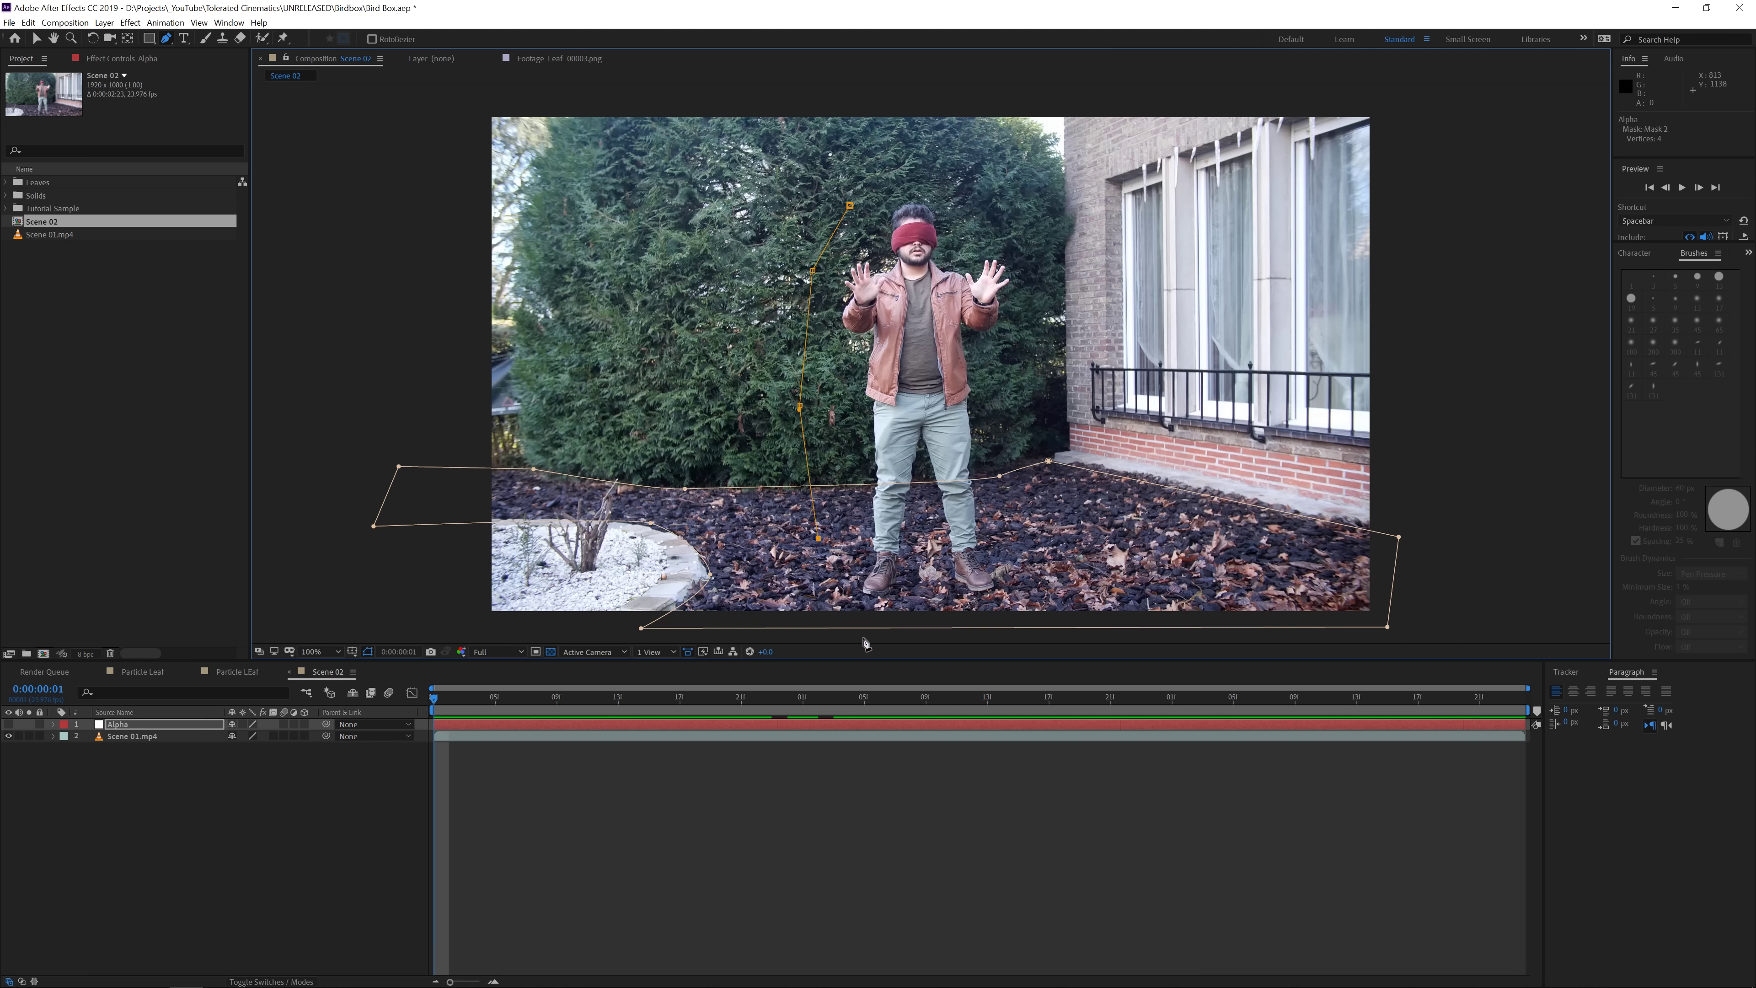
pyautogui.click(1018, 637)
pyautogui.click(1041, 565)
pyautogui.click(1016, 406)
pyautogui.click(1020, 328)
pyautogui.click(1017, 234)
pyautogui.click(922, 170)
pyautogui.click(850, 205)
# Set the mask around the man to Subtract and make the Alpha layer visible.
pyautogui.press('m')
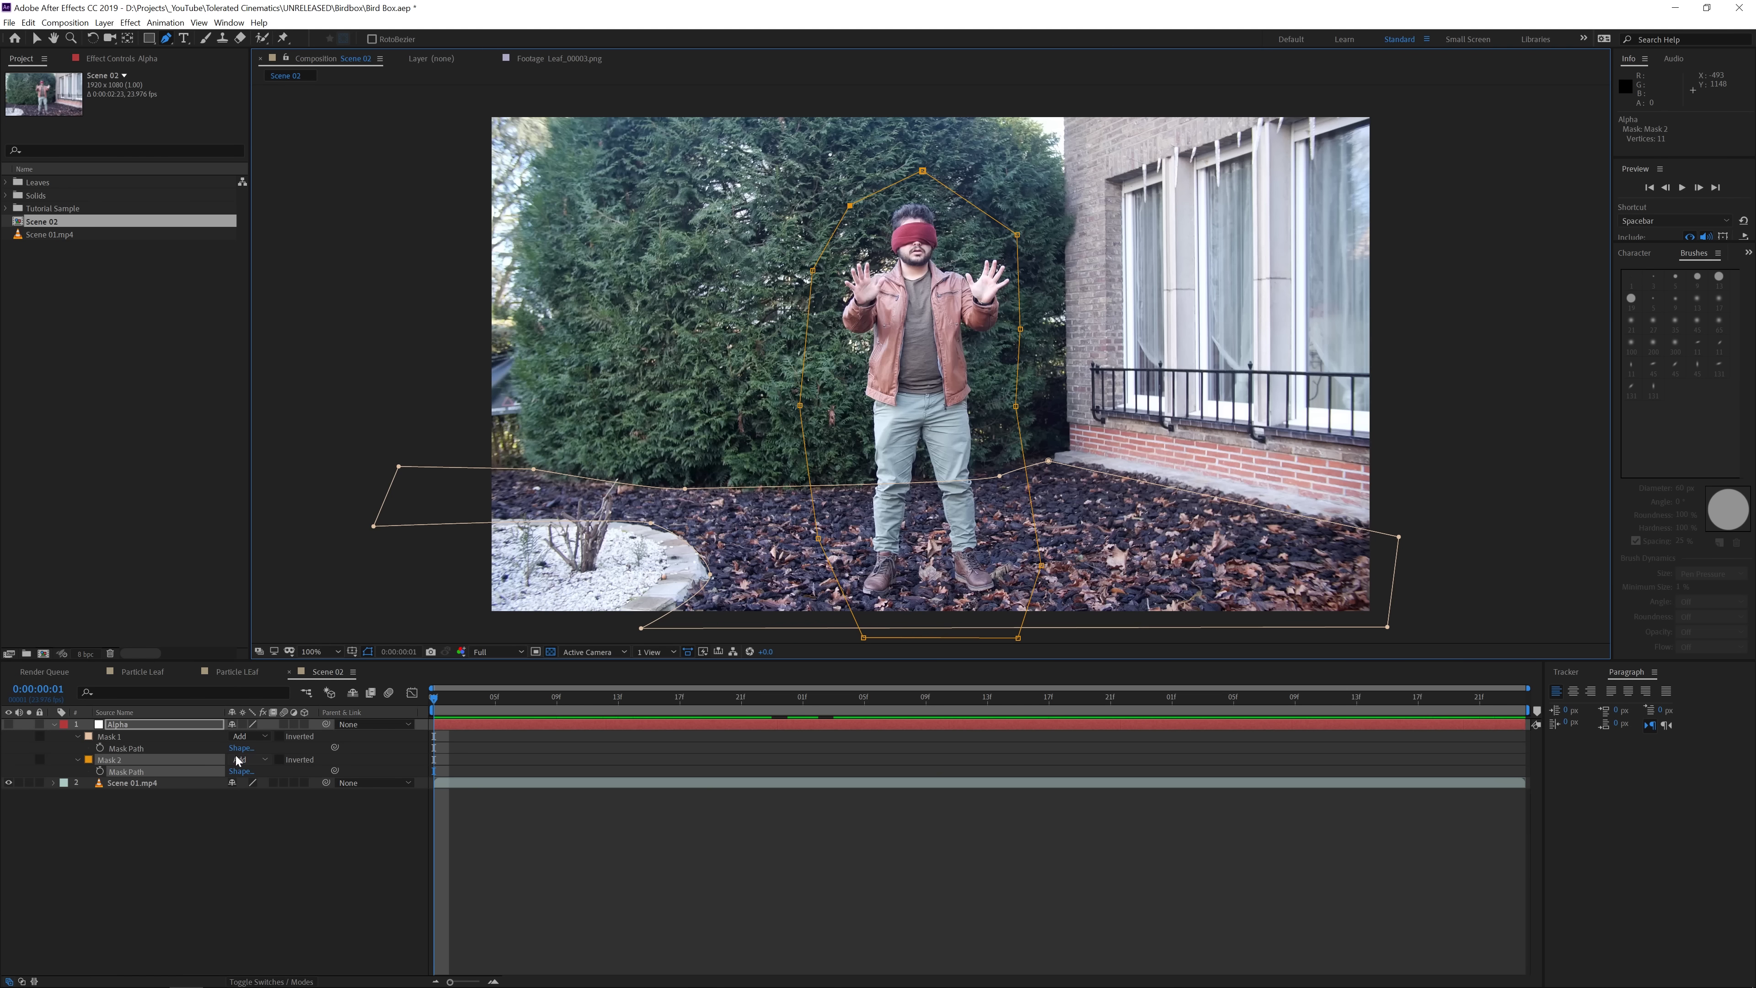
pyautogui.click(243, 759)
pyautogui.click(263, 802)
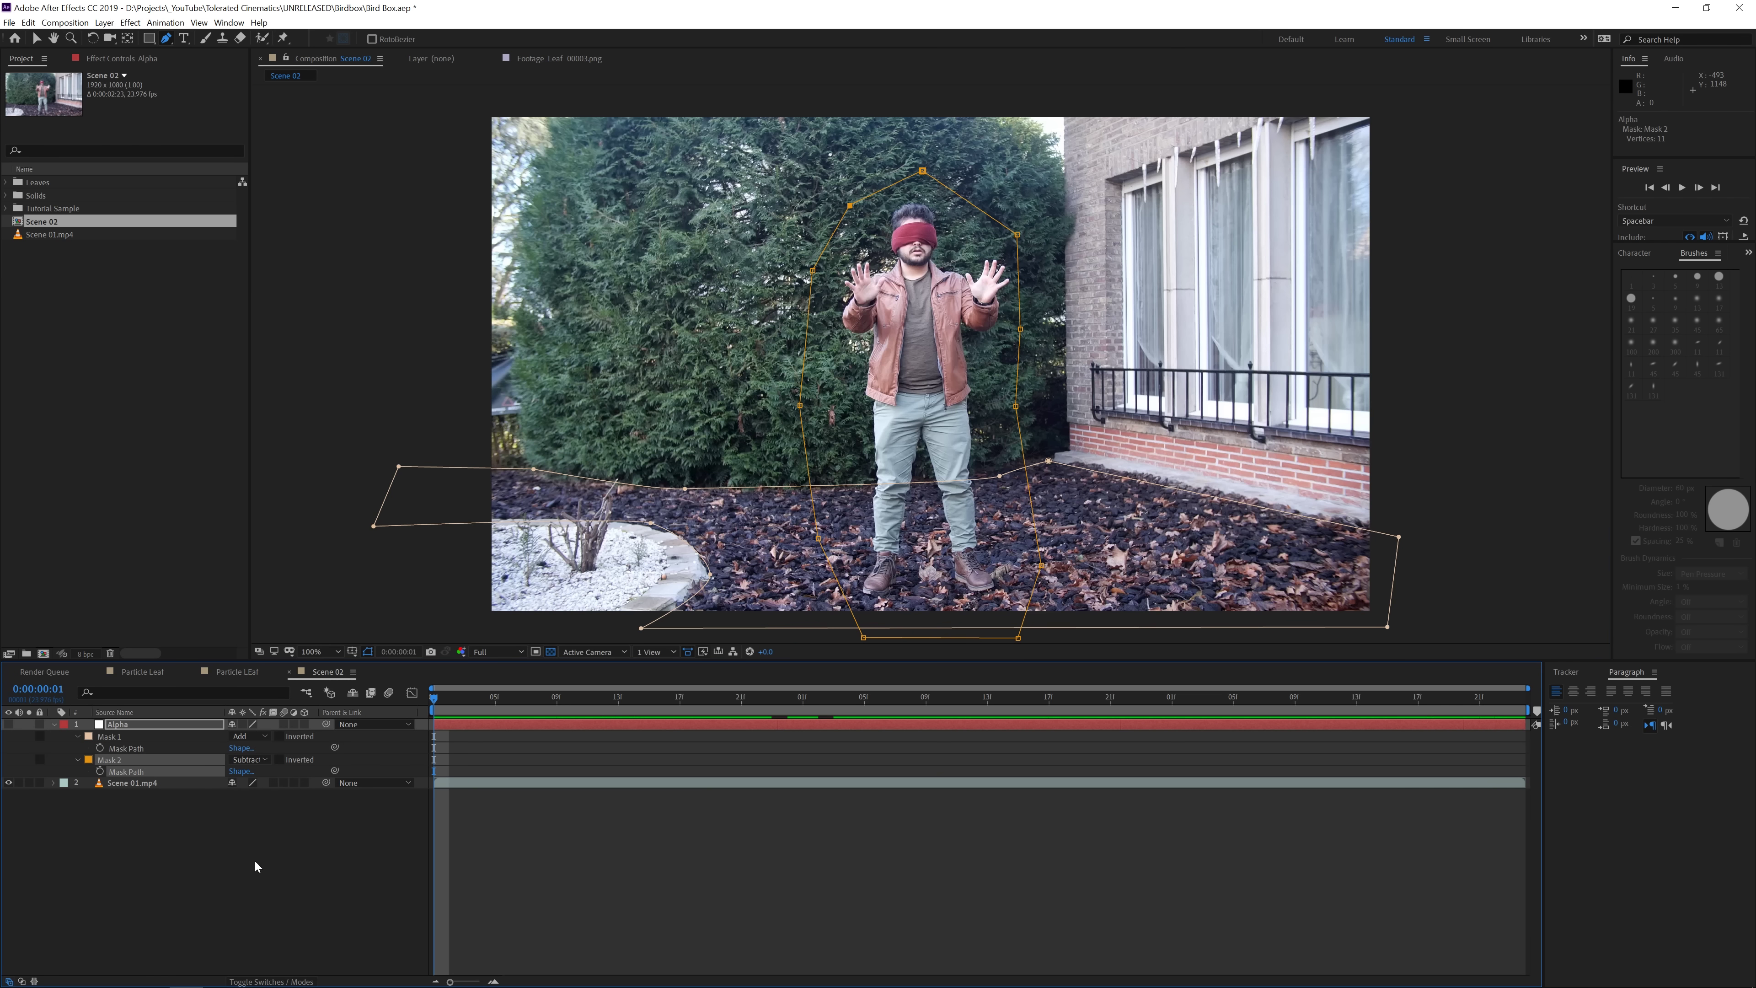
pyautogui.click(255, 854)
pyautogui.click(8, 724)
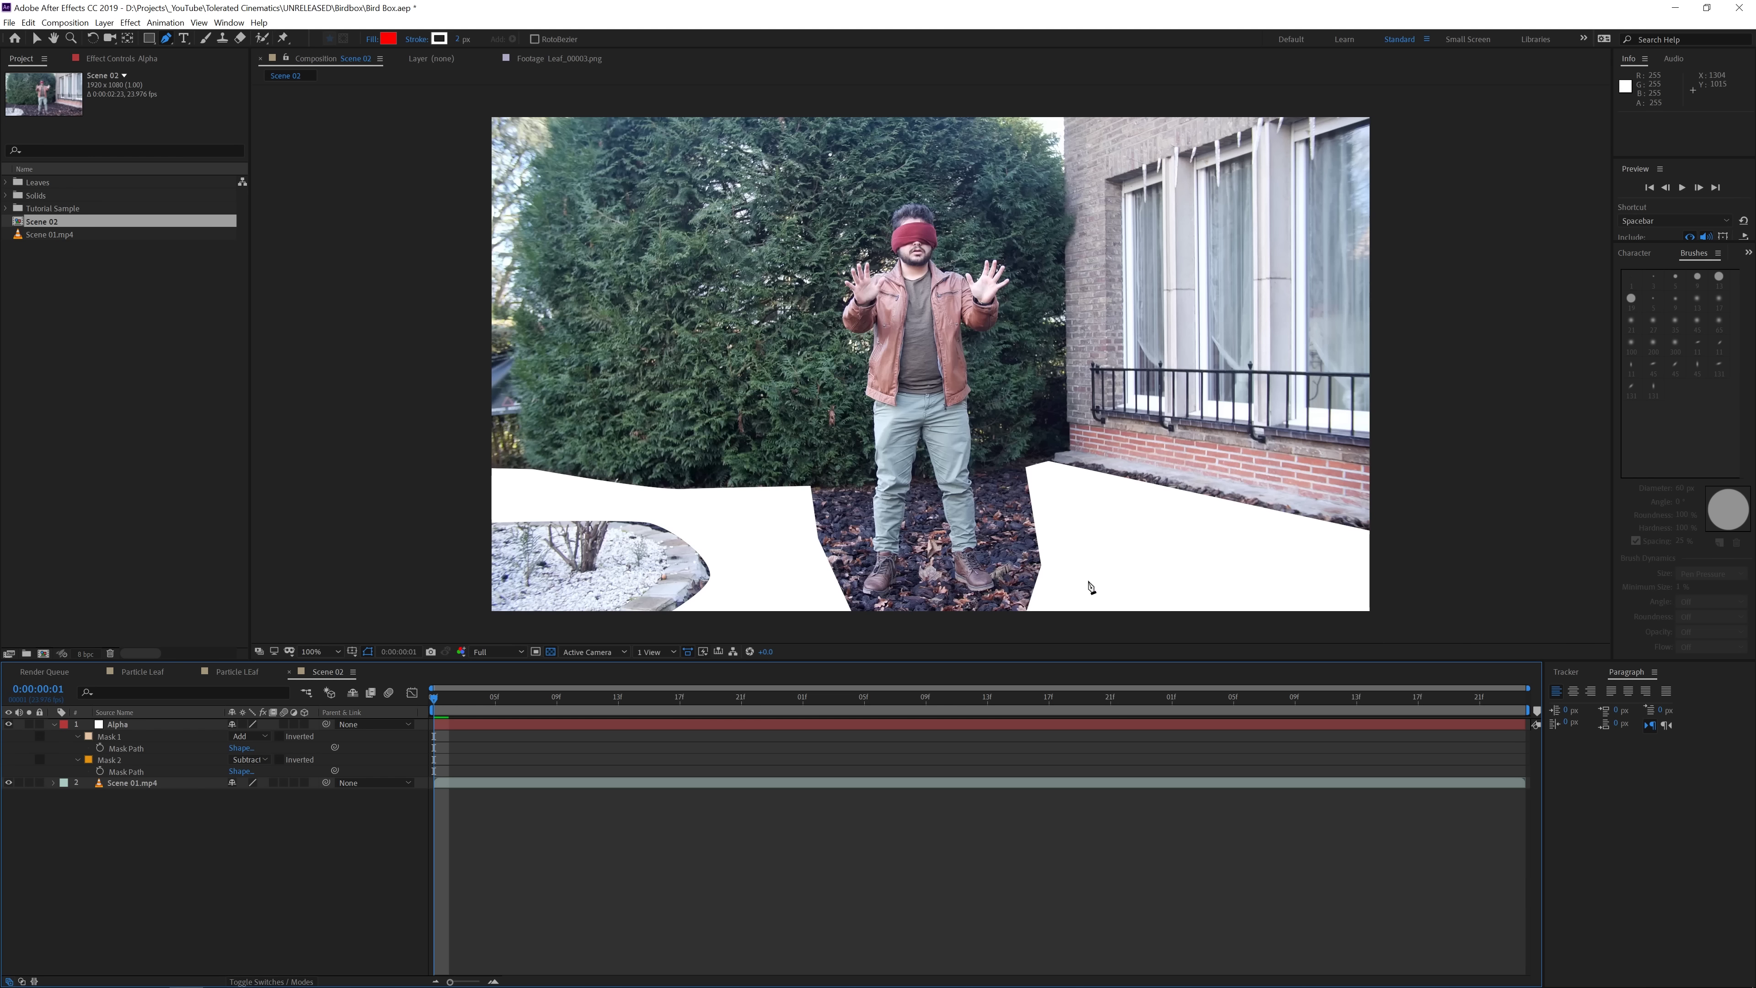
pyautogui.click(132, 727)
pyautogui.click(53, 724)
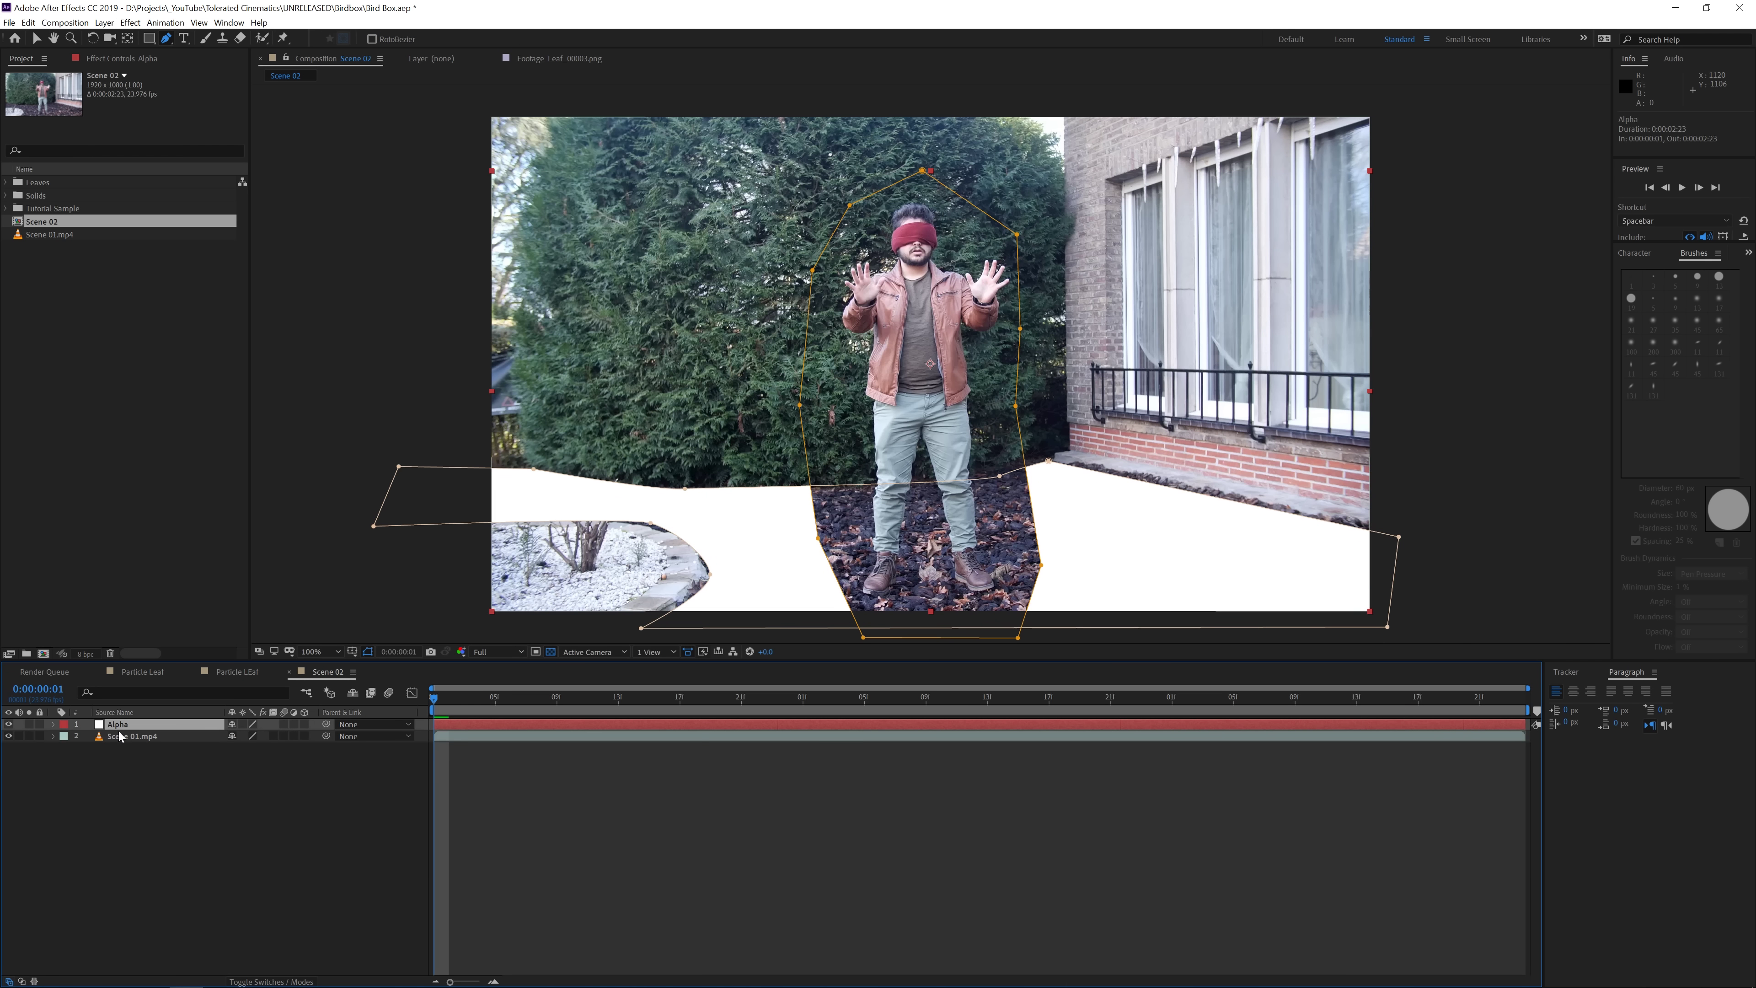
# Pre-compose the Alpha layer as Alpha Matte, moving all attributes into the new composition, and hide it.
pyautogui.click(104, 22)
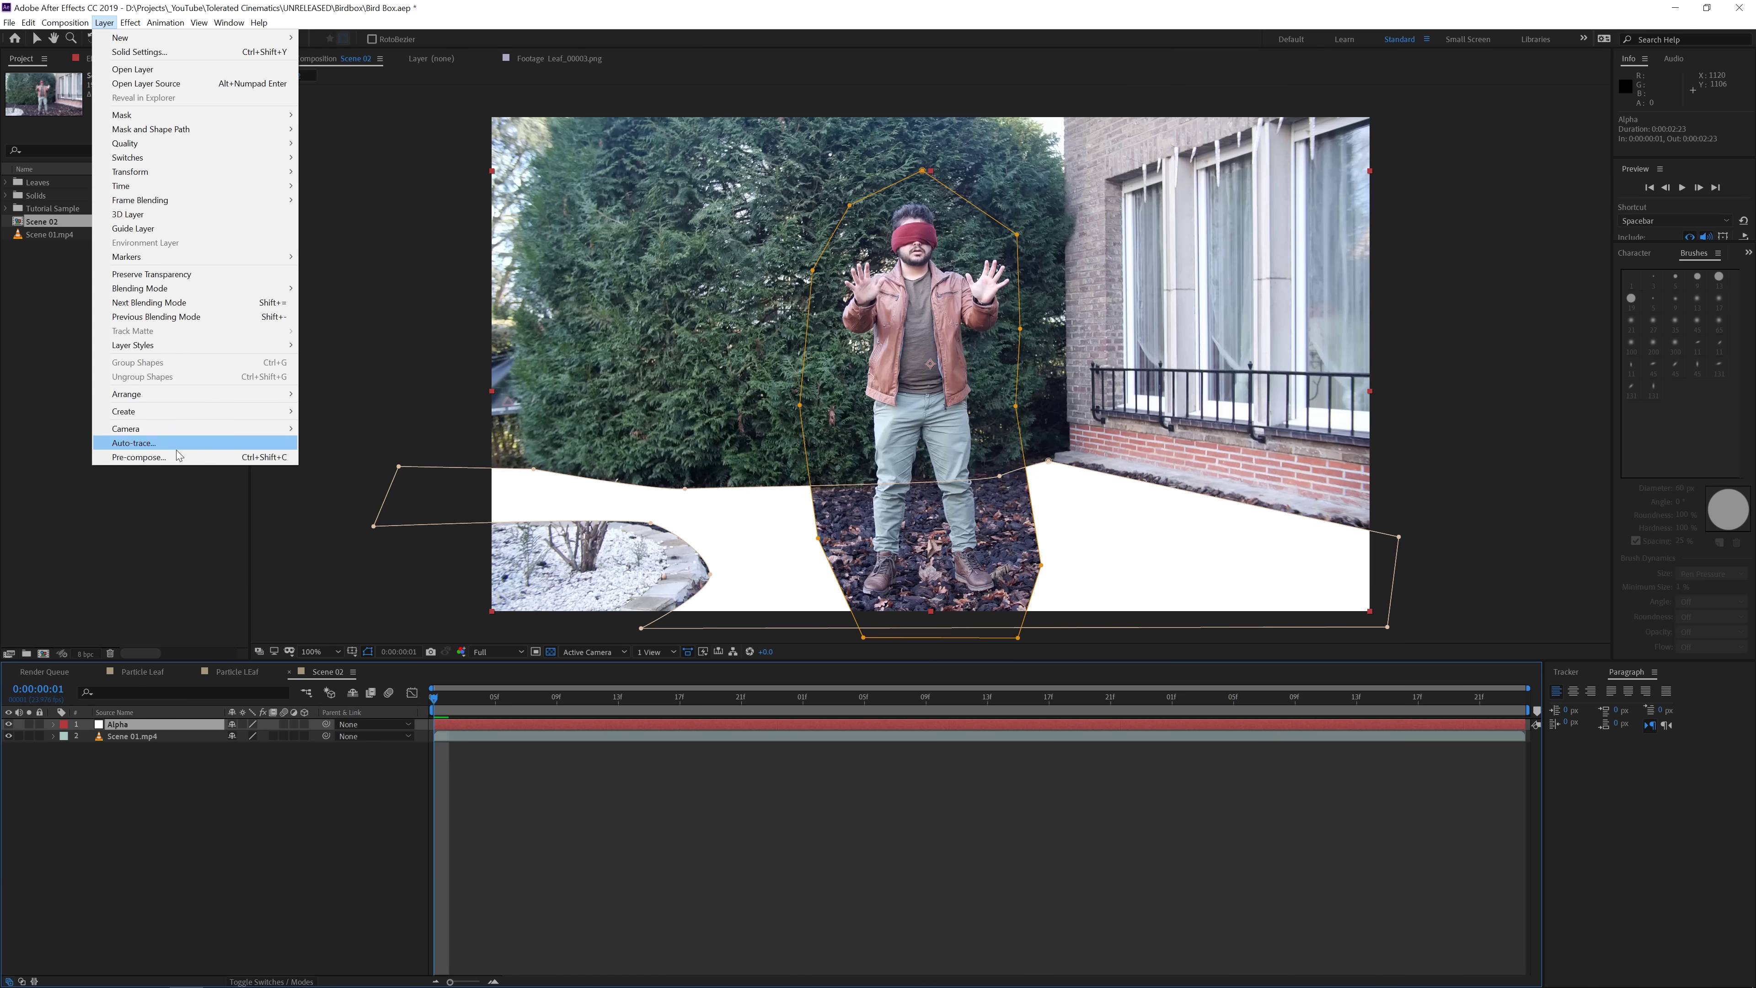
pyautogui.click(138, 456)
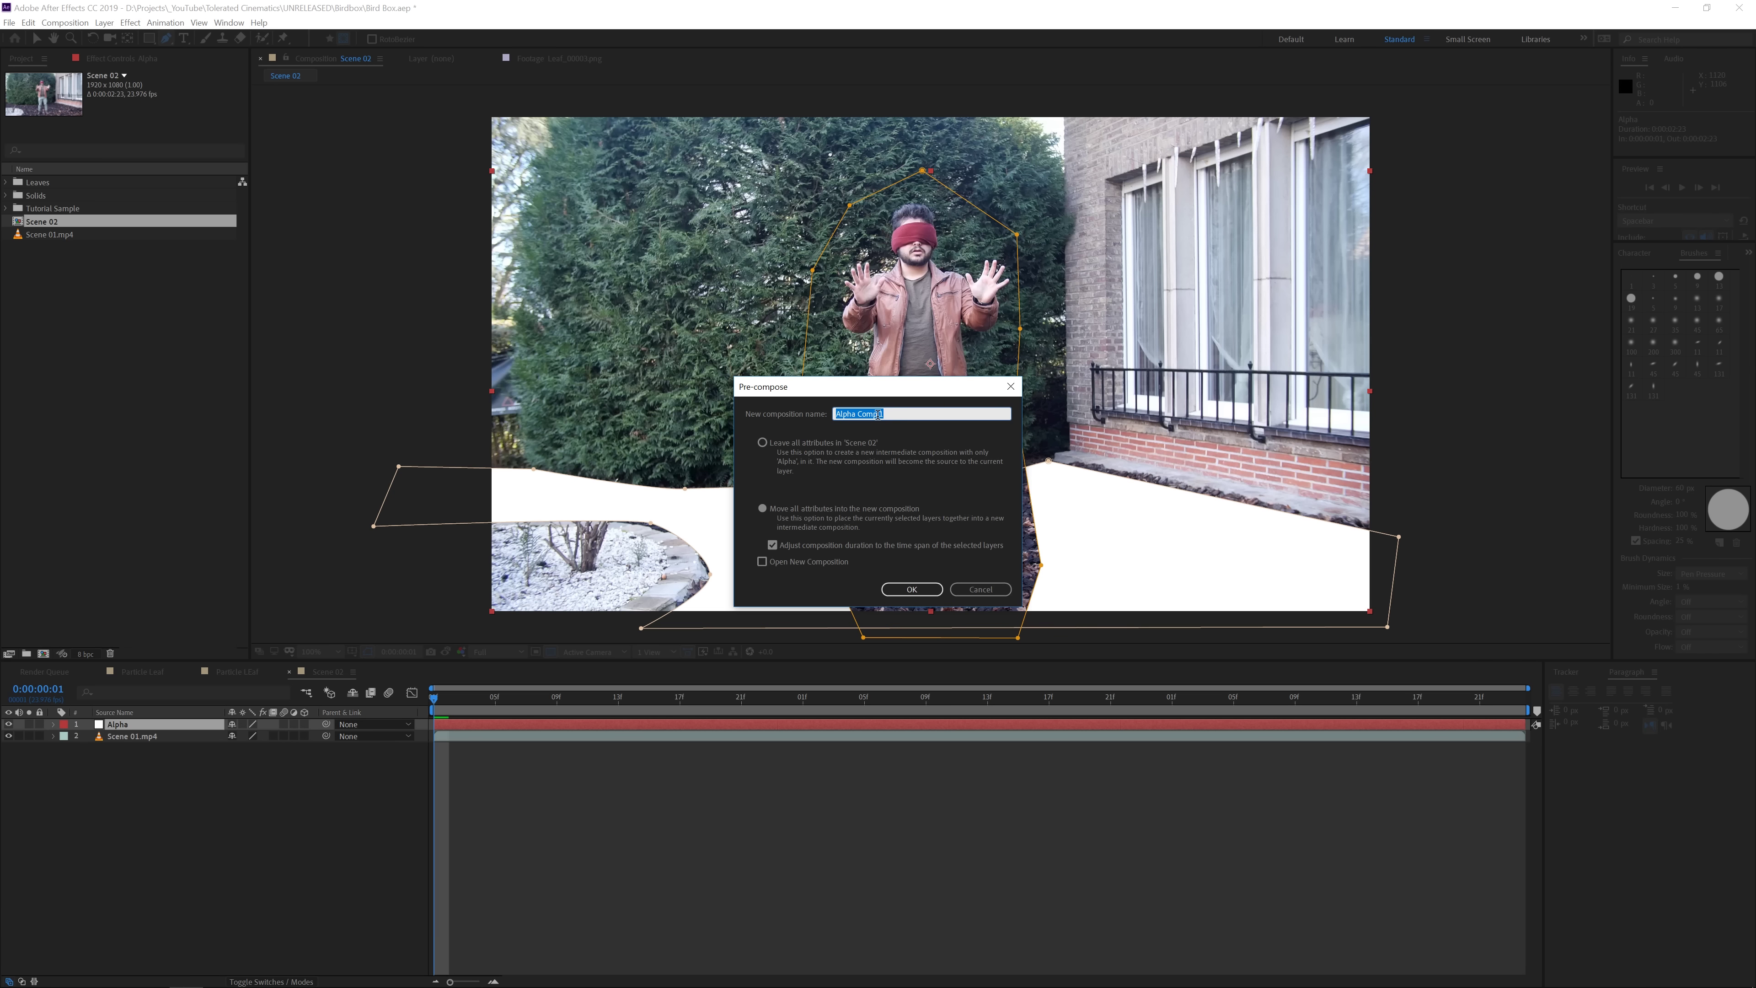
pyautogui.write('Alpha Matte')
pyautogui.press('Return')
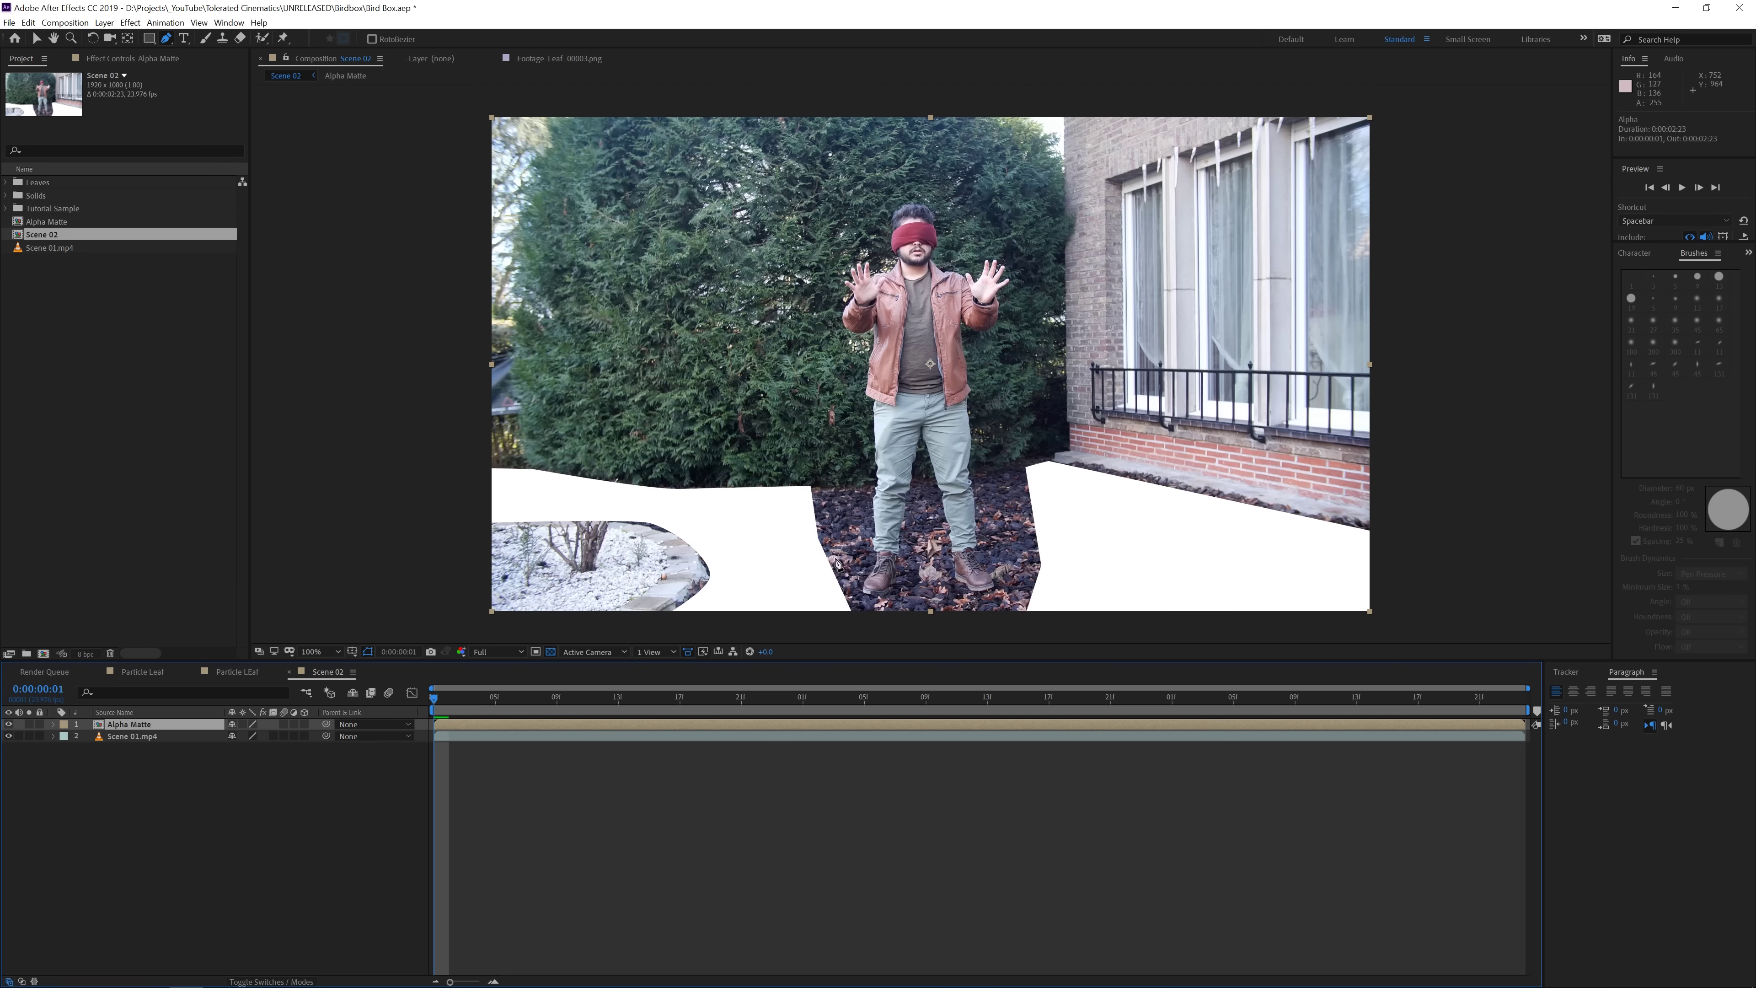
pyautogui.click(8, 724)
# Add a new full-frame white solid named Particles.
pyautogui.rightClick(152, 759)
pyautogui.moveTo(180, 769)
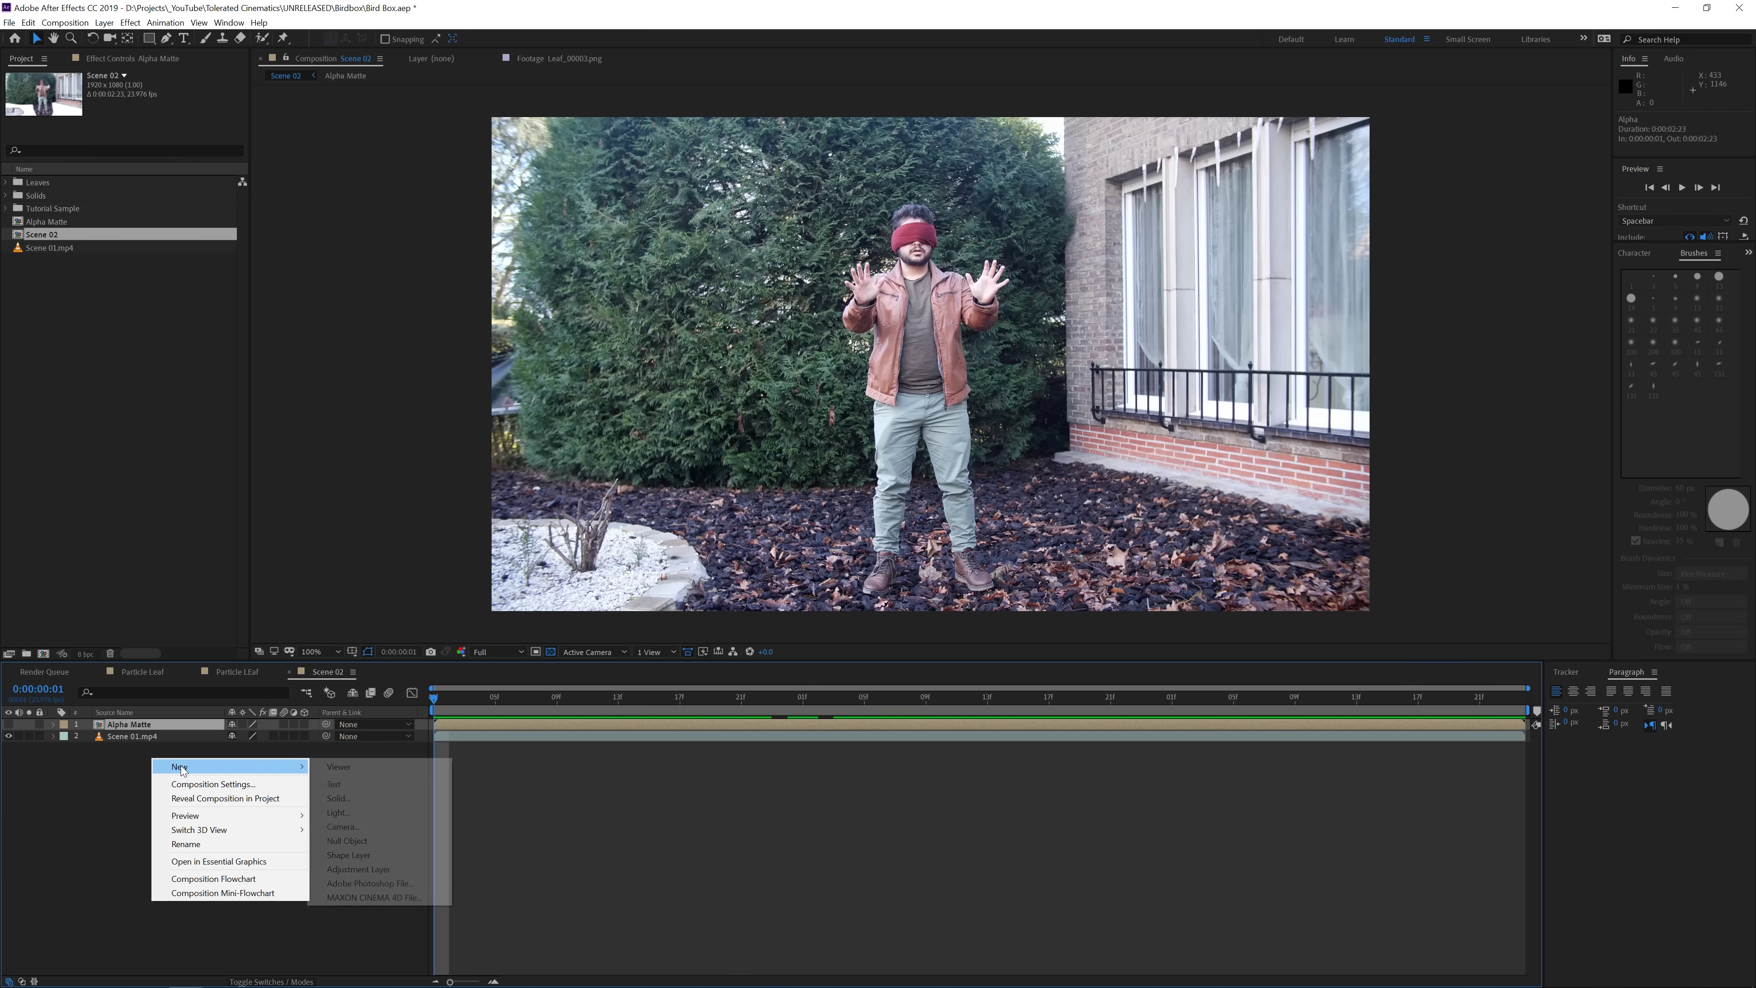
pyautogui.click(391, 798)
pyautogui.write('Particles')
pyautogui.press('Return')
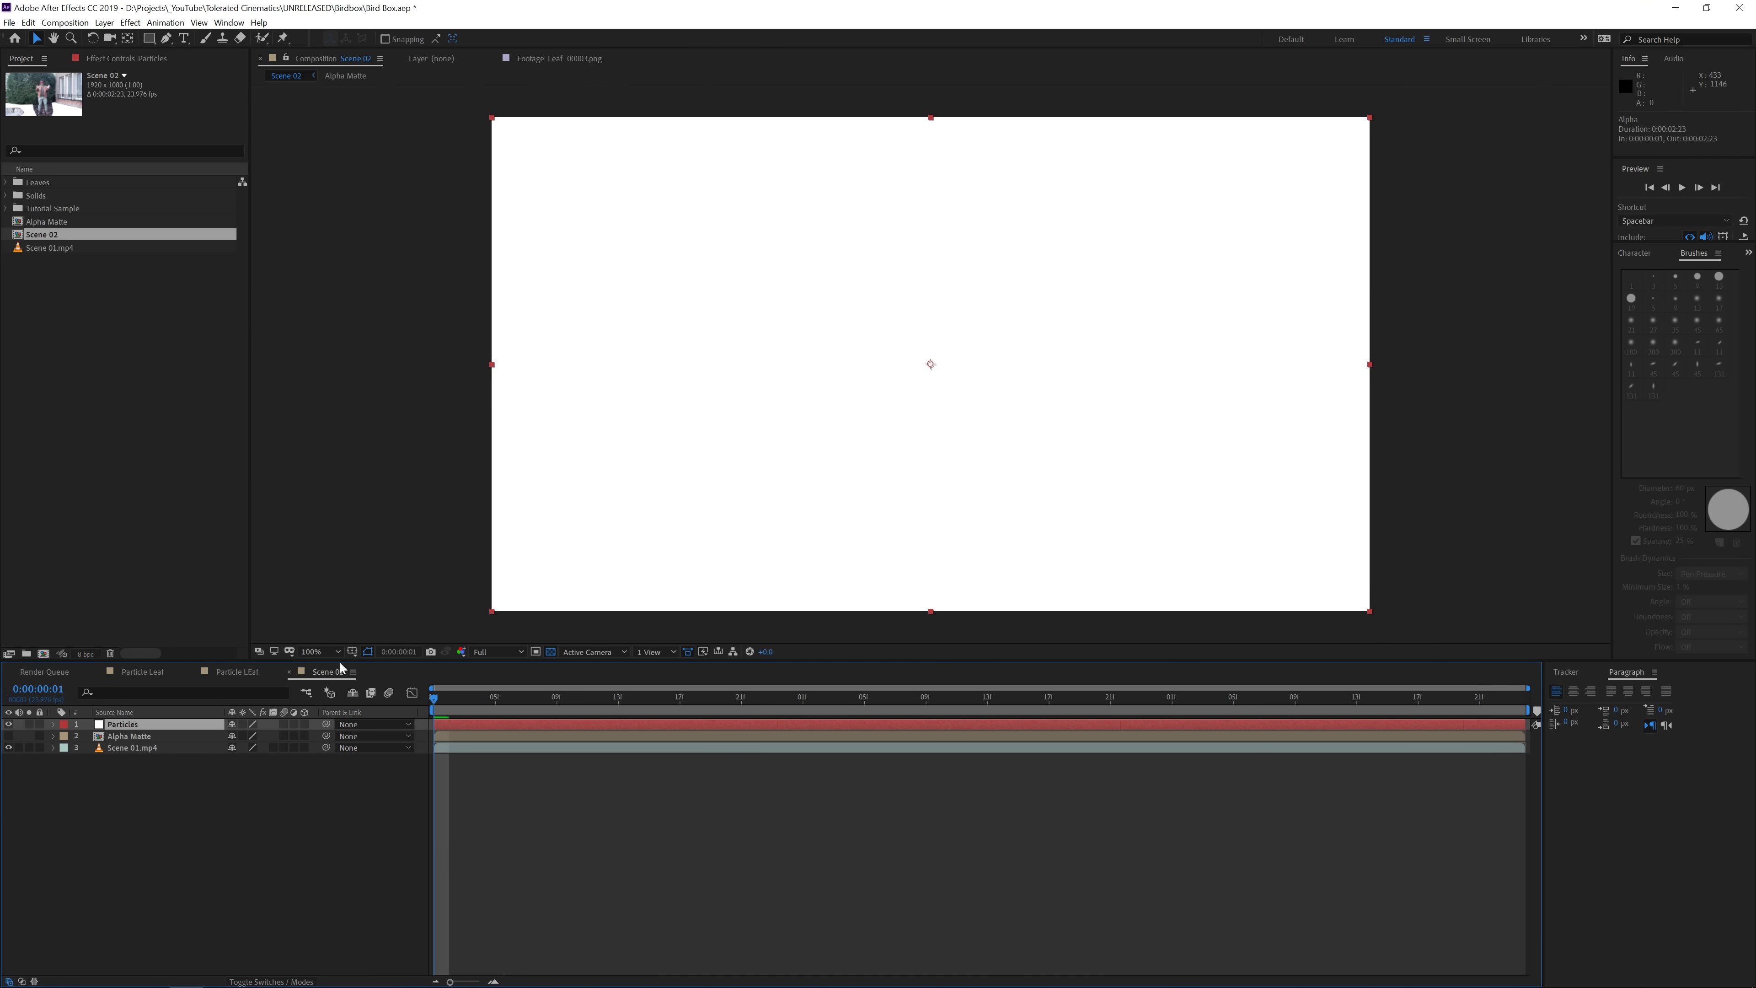
# Apply the RG Trapcode Particular effect to the Particles layer and preview the layer soloed without the transparency grid.
pyautogui.click(129, 22)
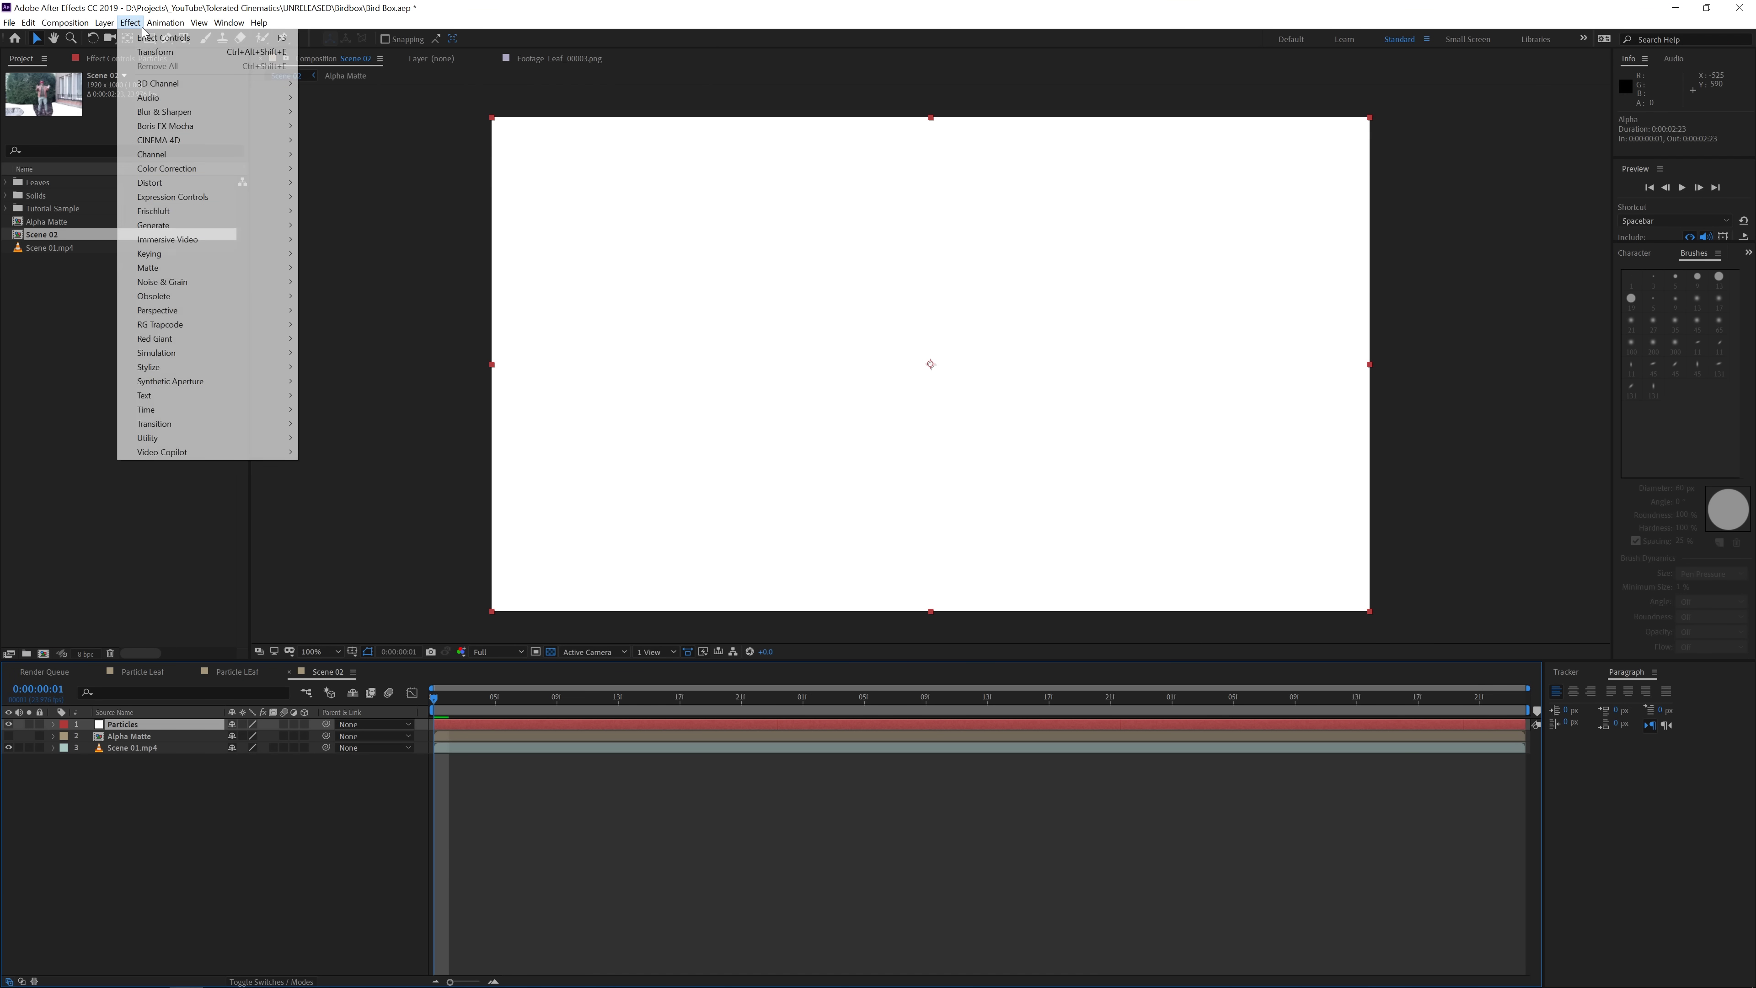
pyautogui.moveTo(233, 327)
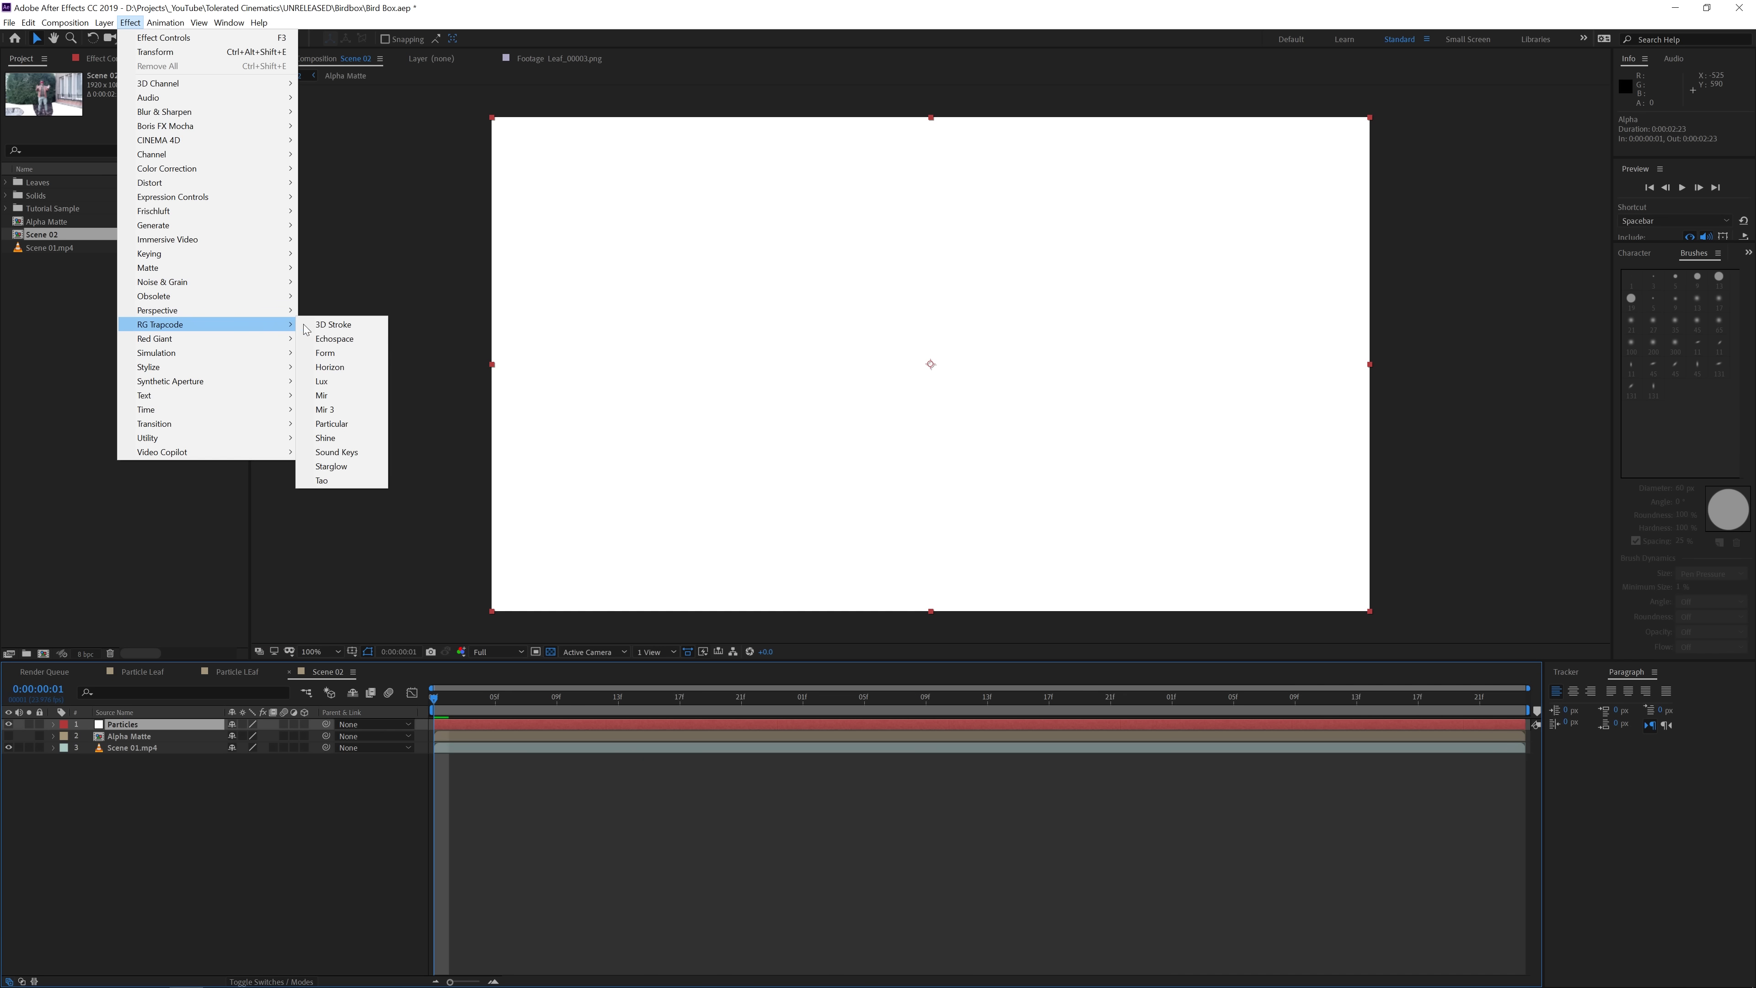
pyautogui.click(355, 422)
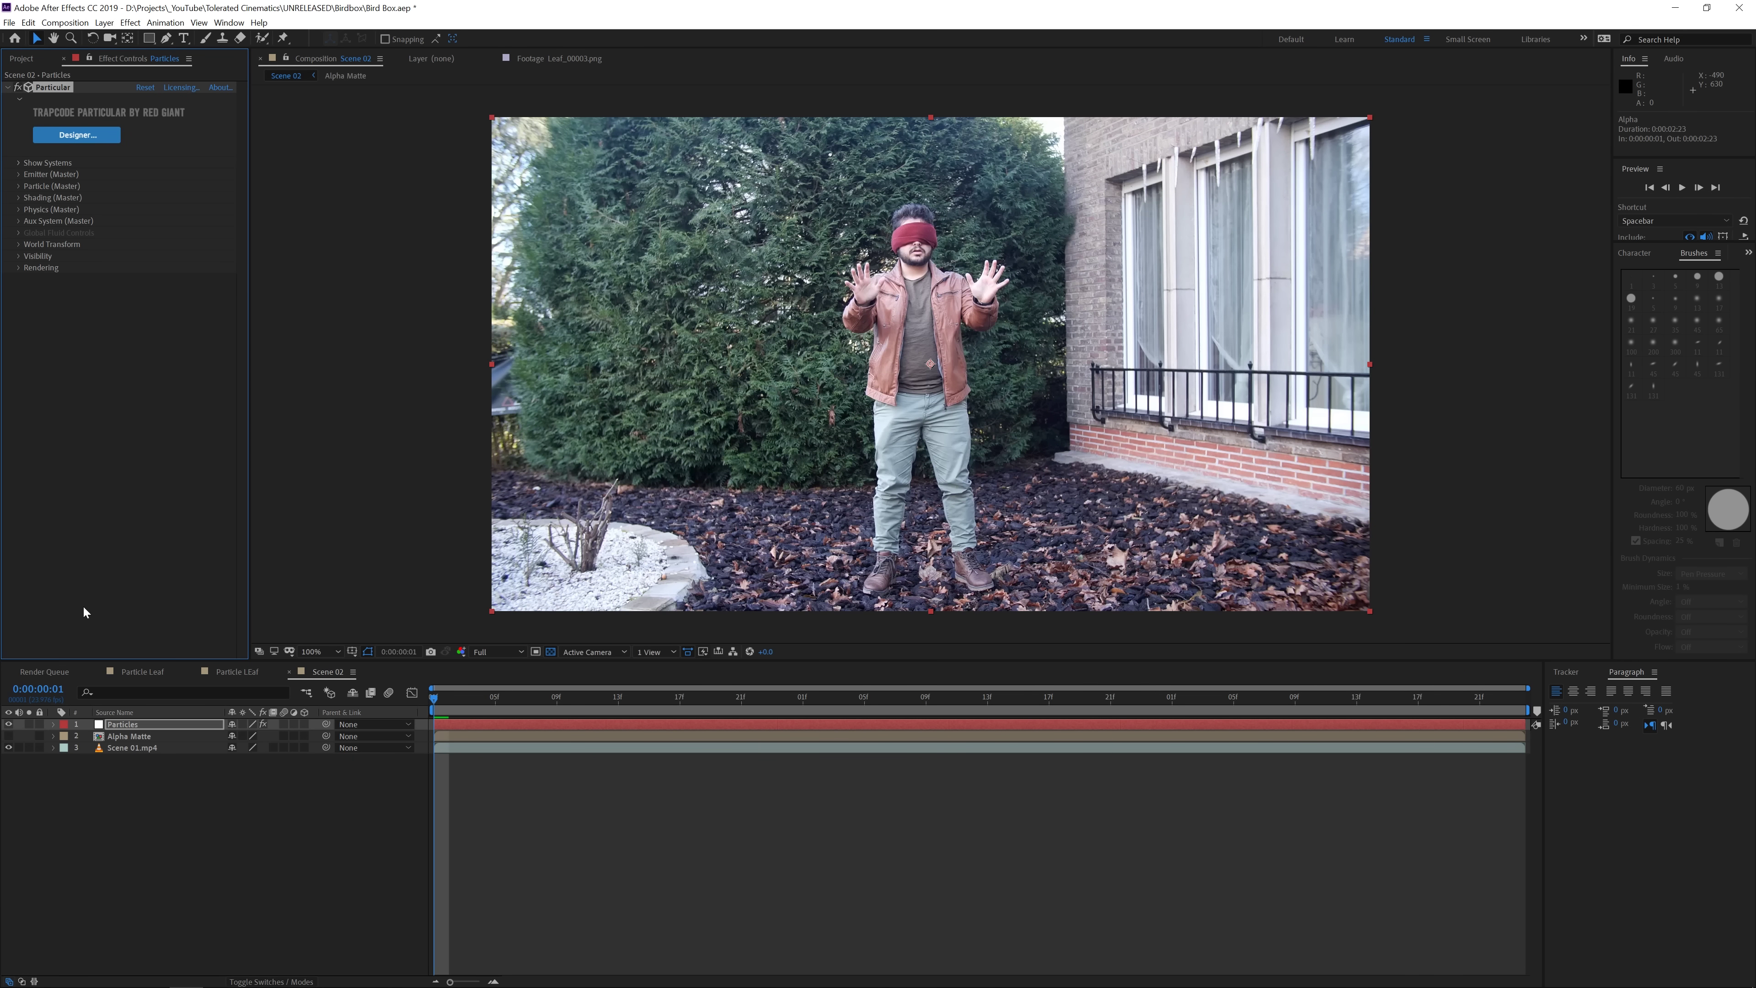
pyautogui.click(29, 724)
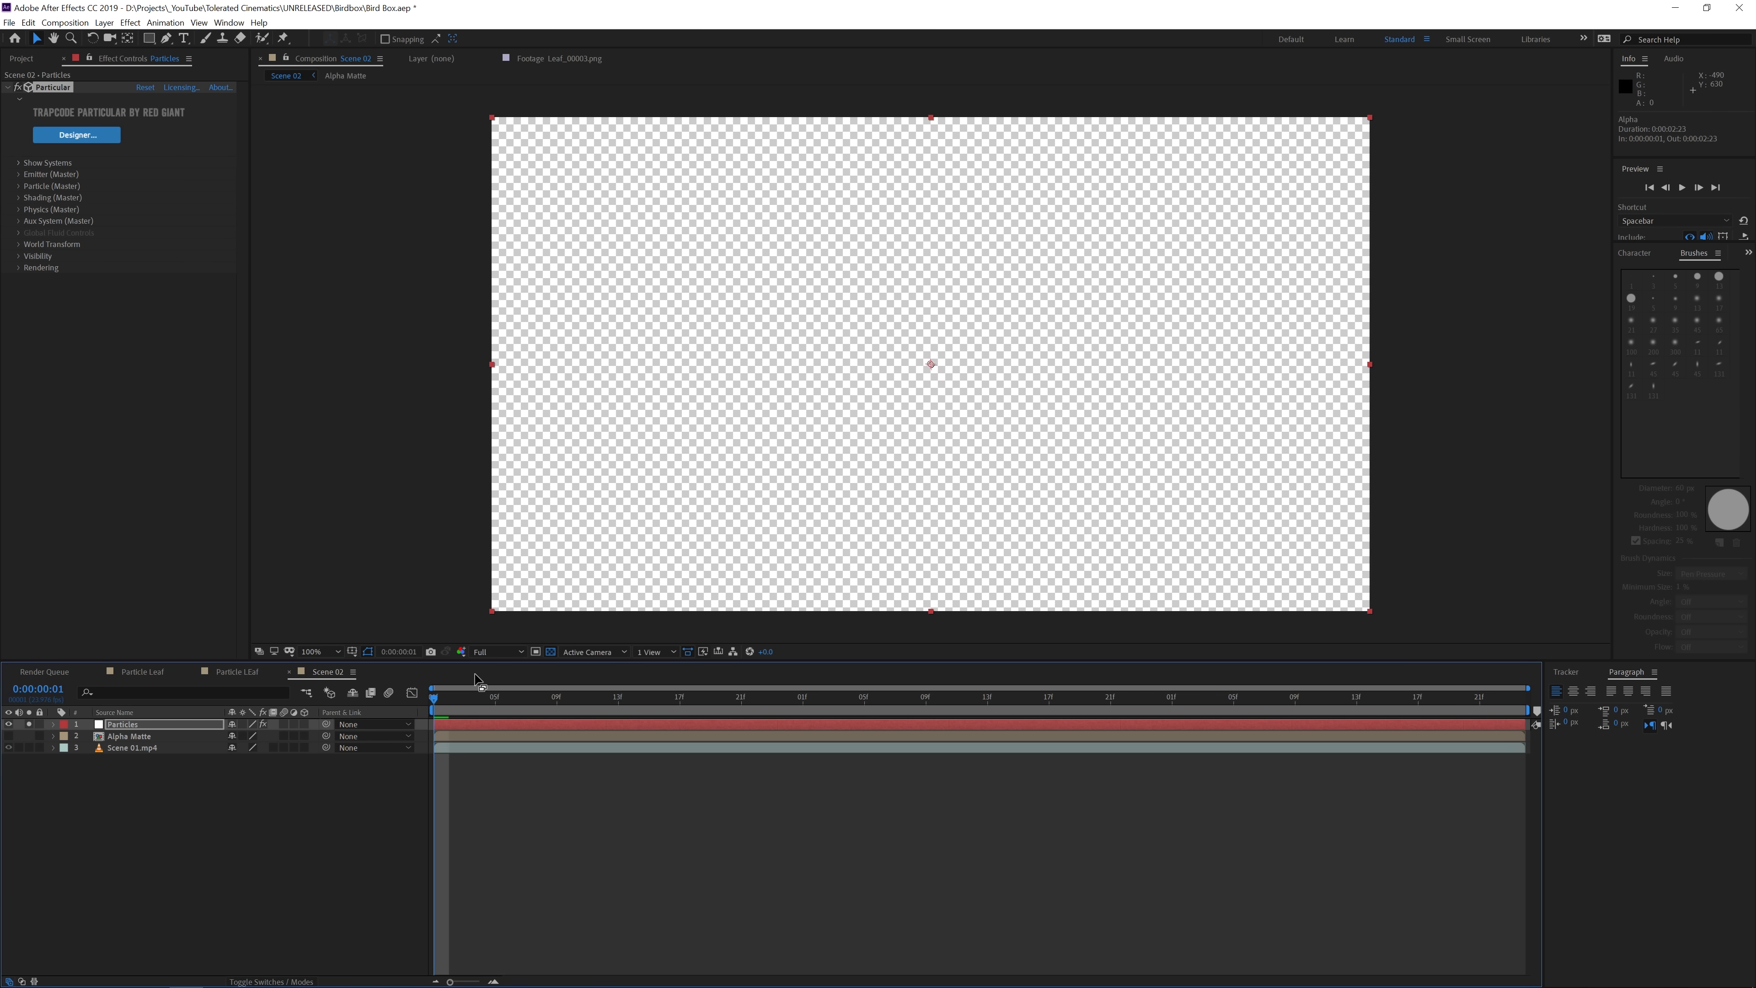
pyautogui.click(551, 651)
pyautogui.moveTo(437, 699)
pyautogui.mouseDown()
pyautogui.moveTo(1218, 698)
pyautogui.moveTo(435, 699)
pyautogui.mouseUp()
# Create a single composition from Leaf_00000.png through Leaf_00009.png with a one-second still duration and sequenced layers.
pyautogui.click(21, 60)
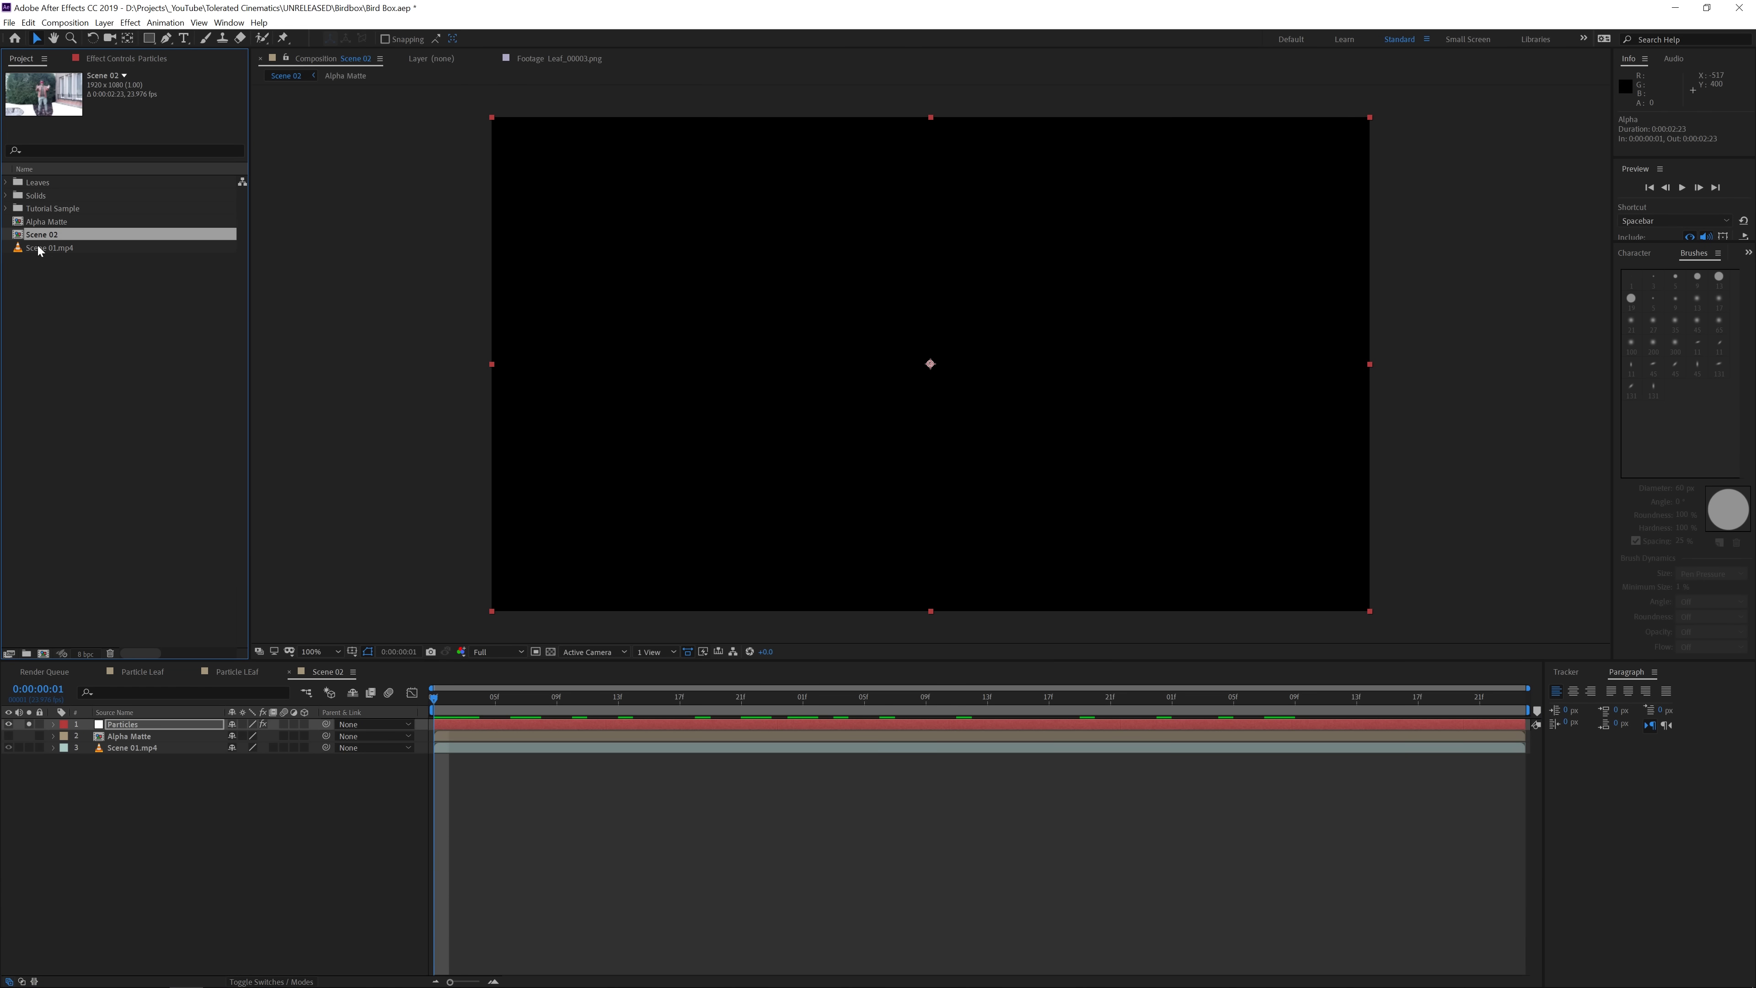
pyautogui.click(7, 183)
pyautogui.click(73, 197)
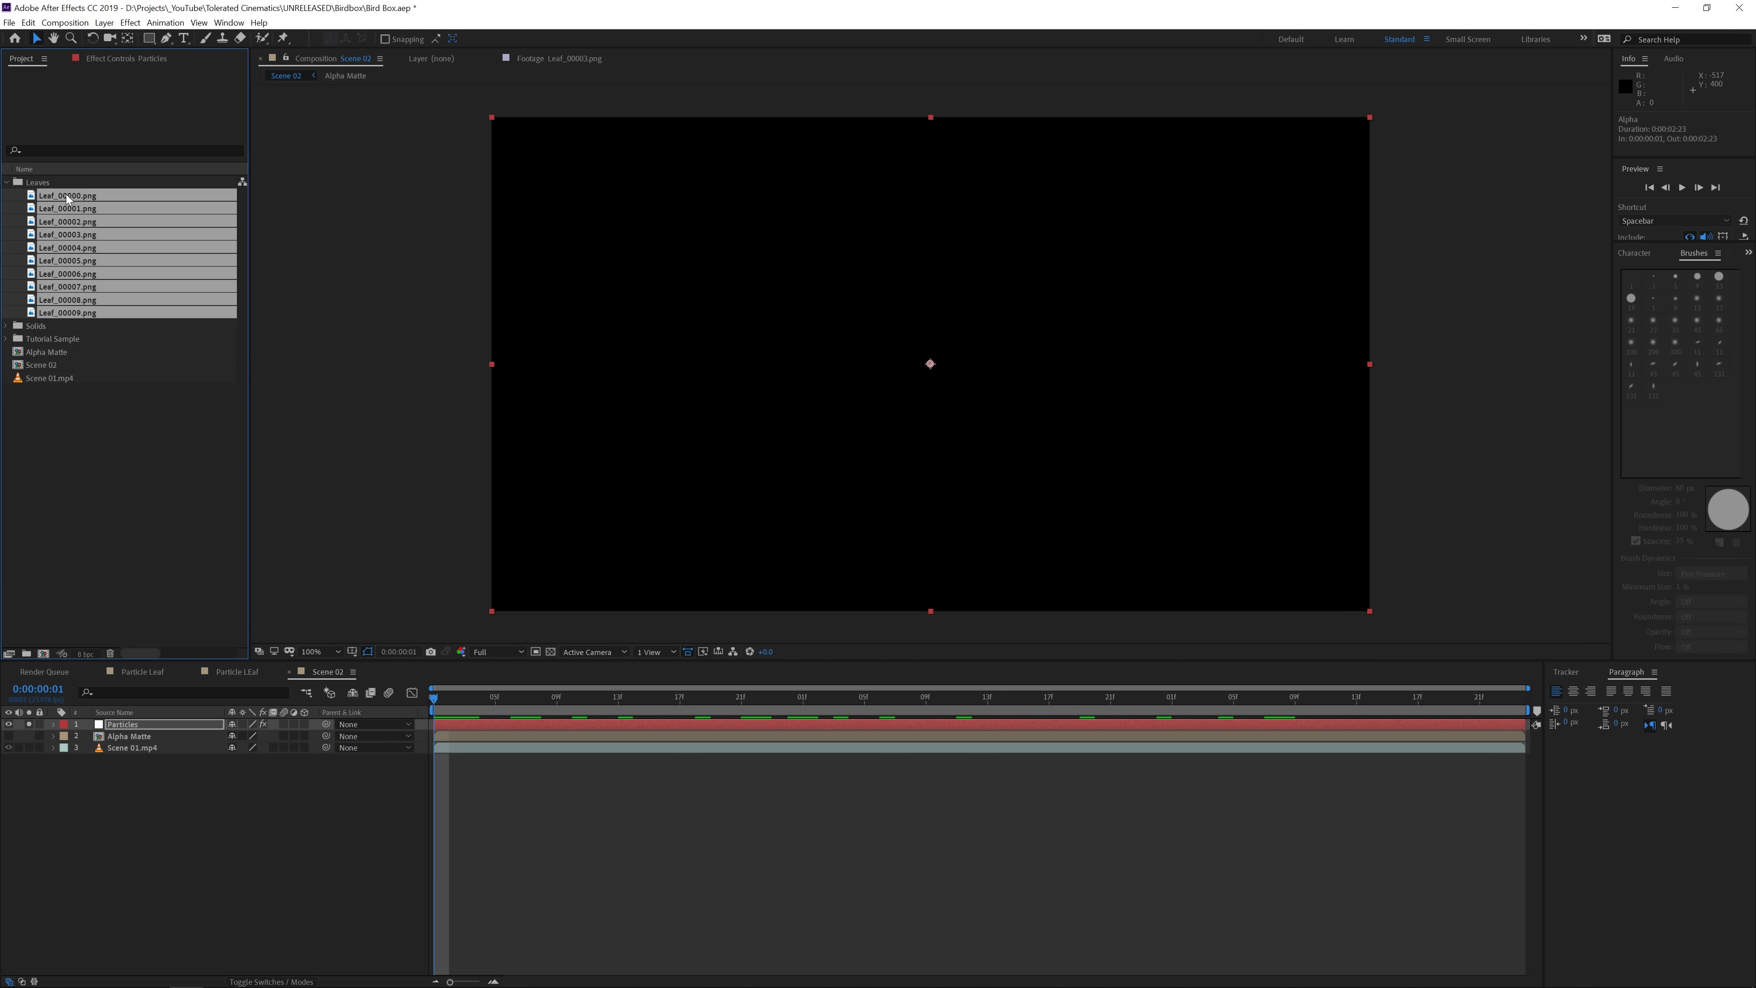
pyautogui.moveTo(67, 200); pyautogui.dragTo(42, 656)
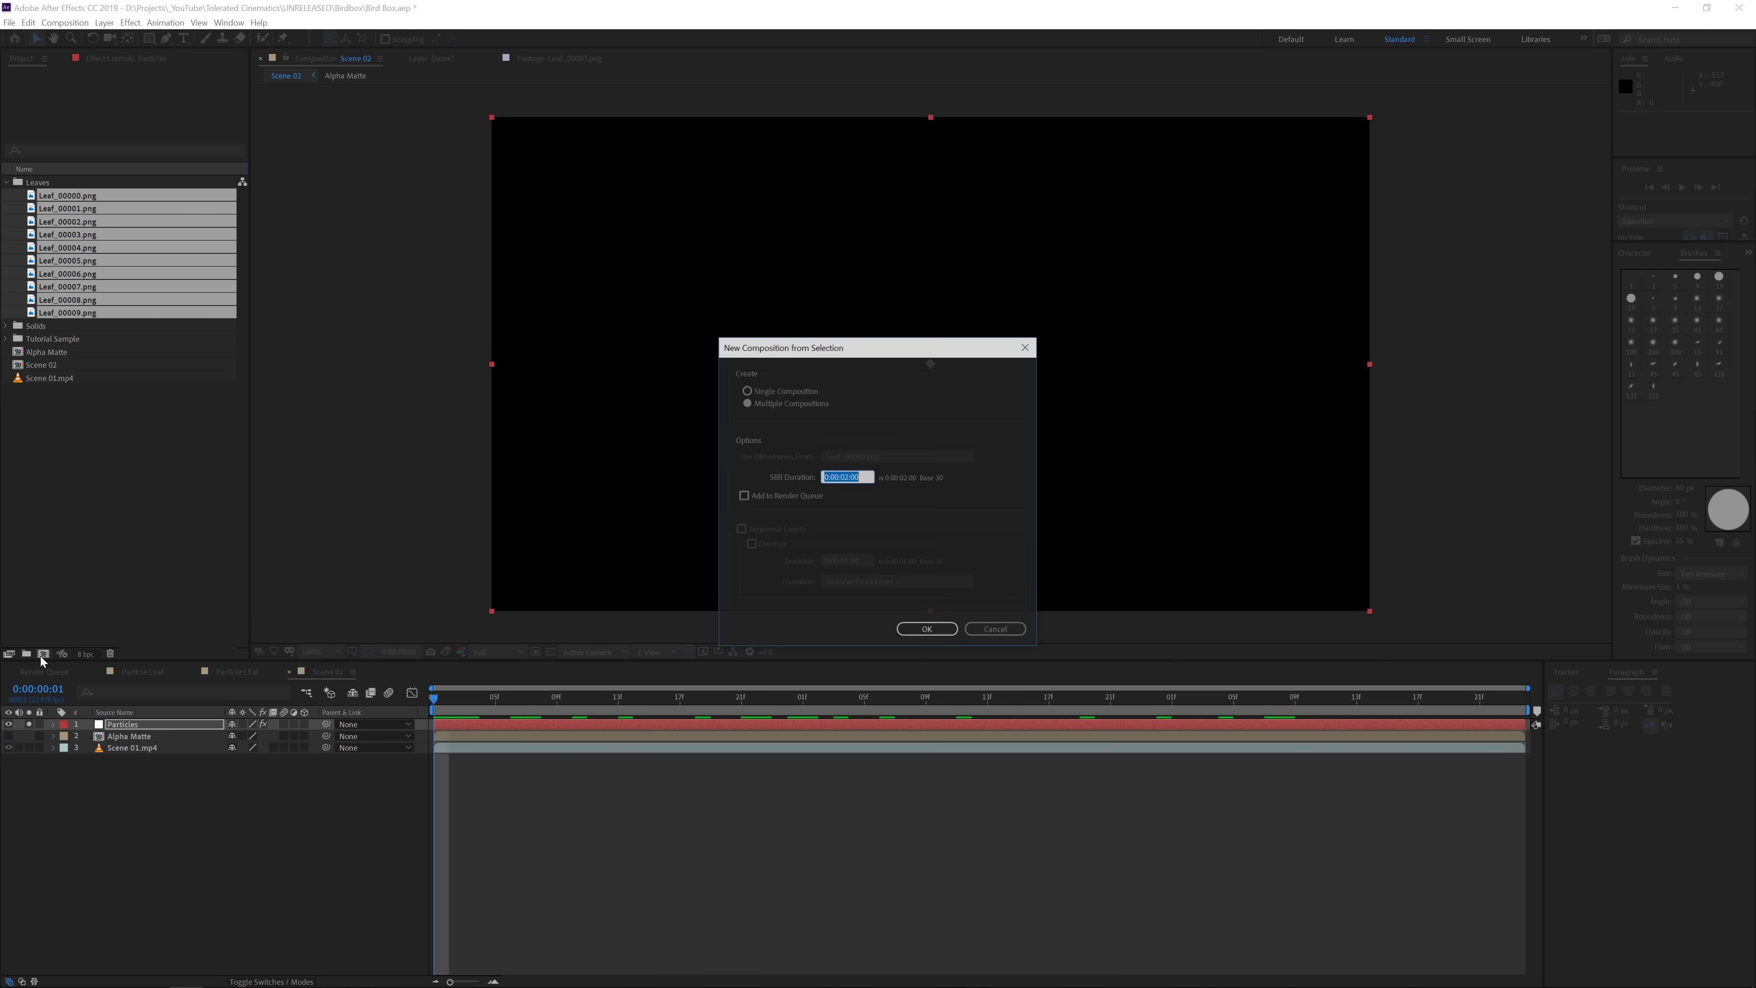
pyautogui.click(759, 393)
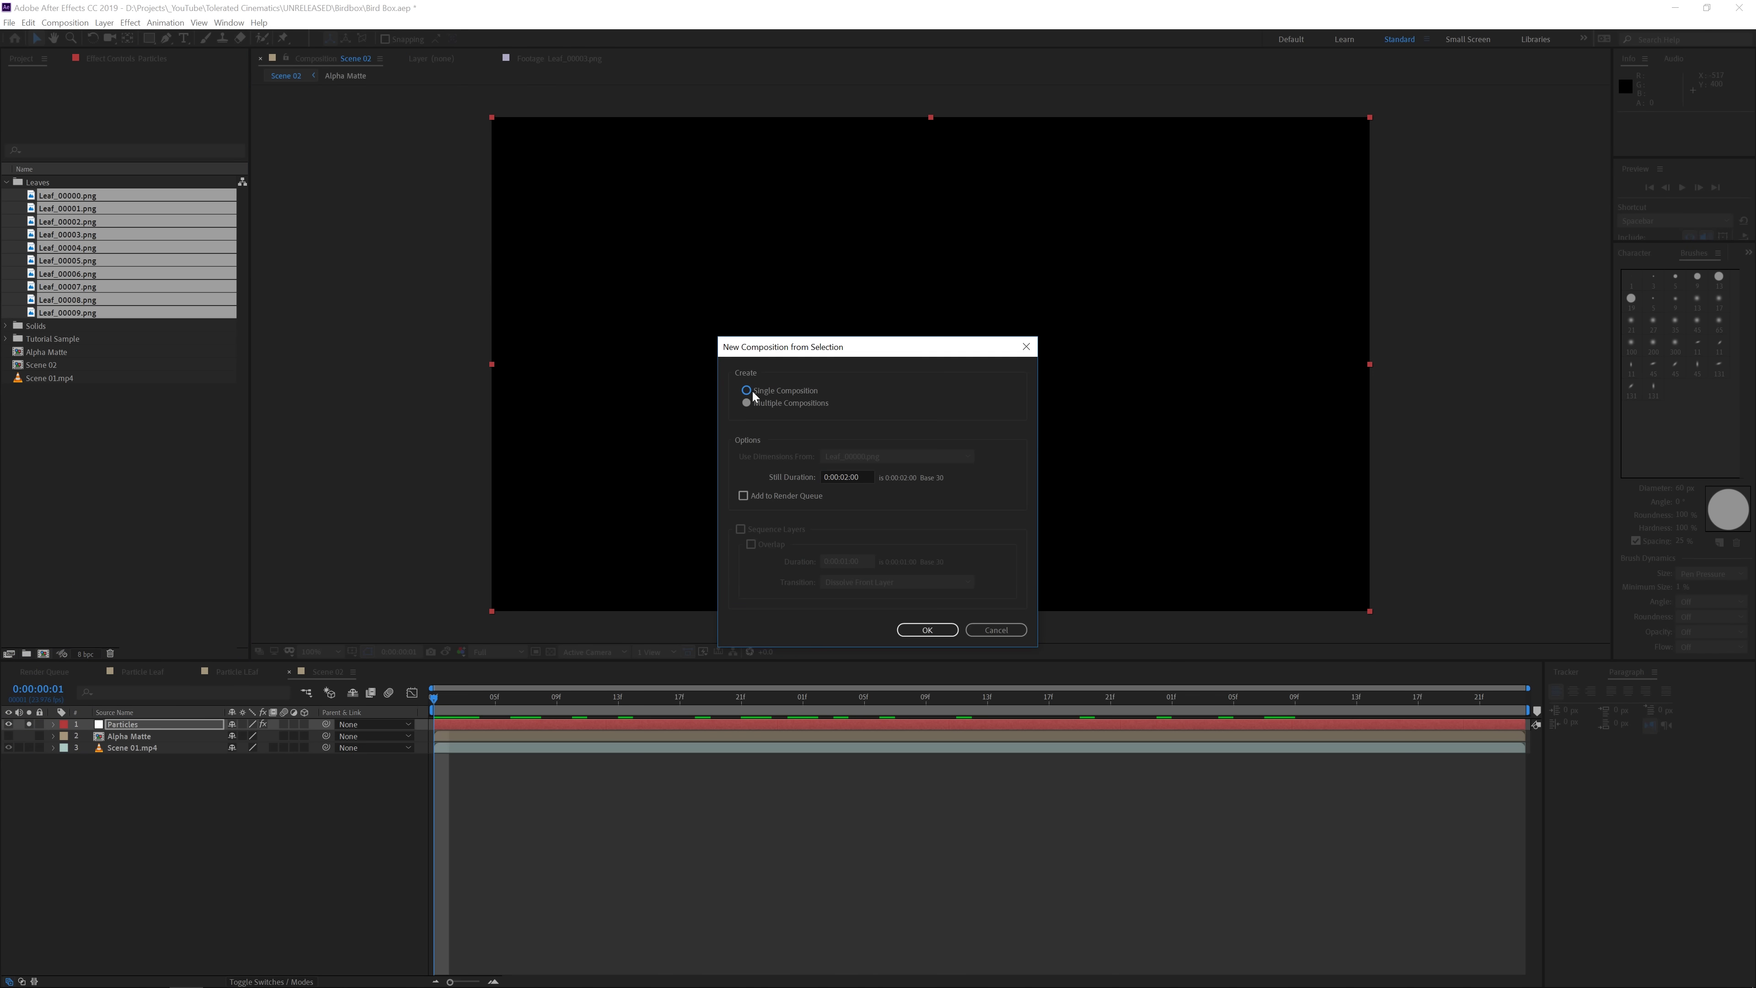
pyautogui.click(849, 477)
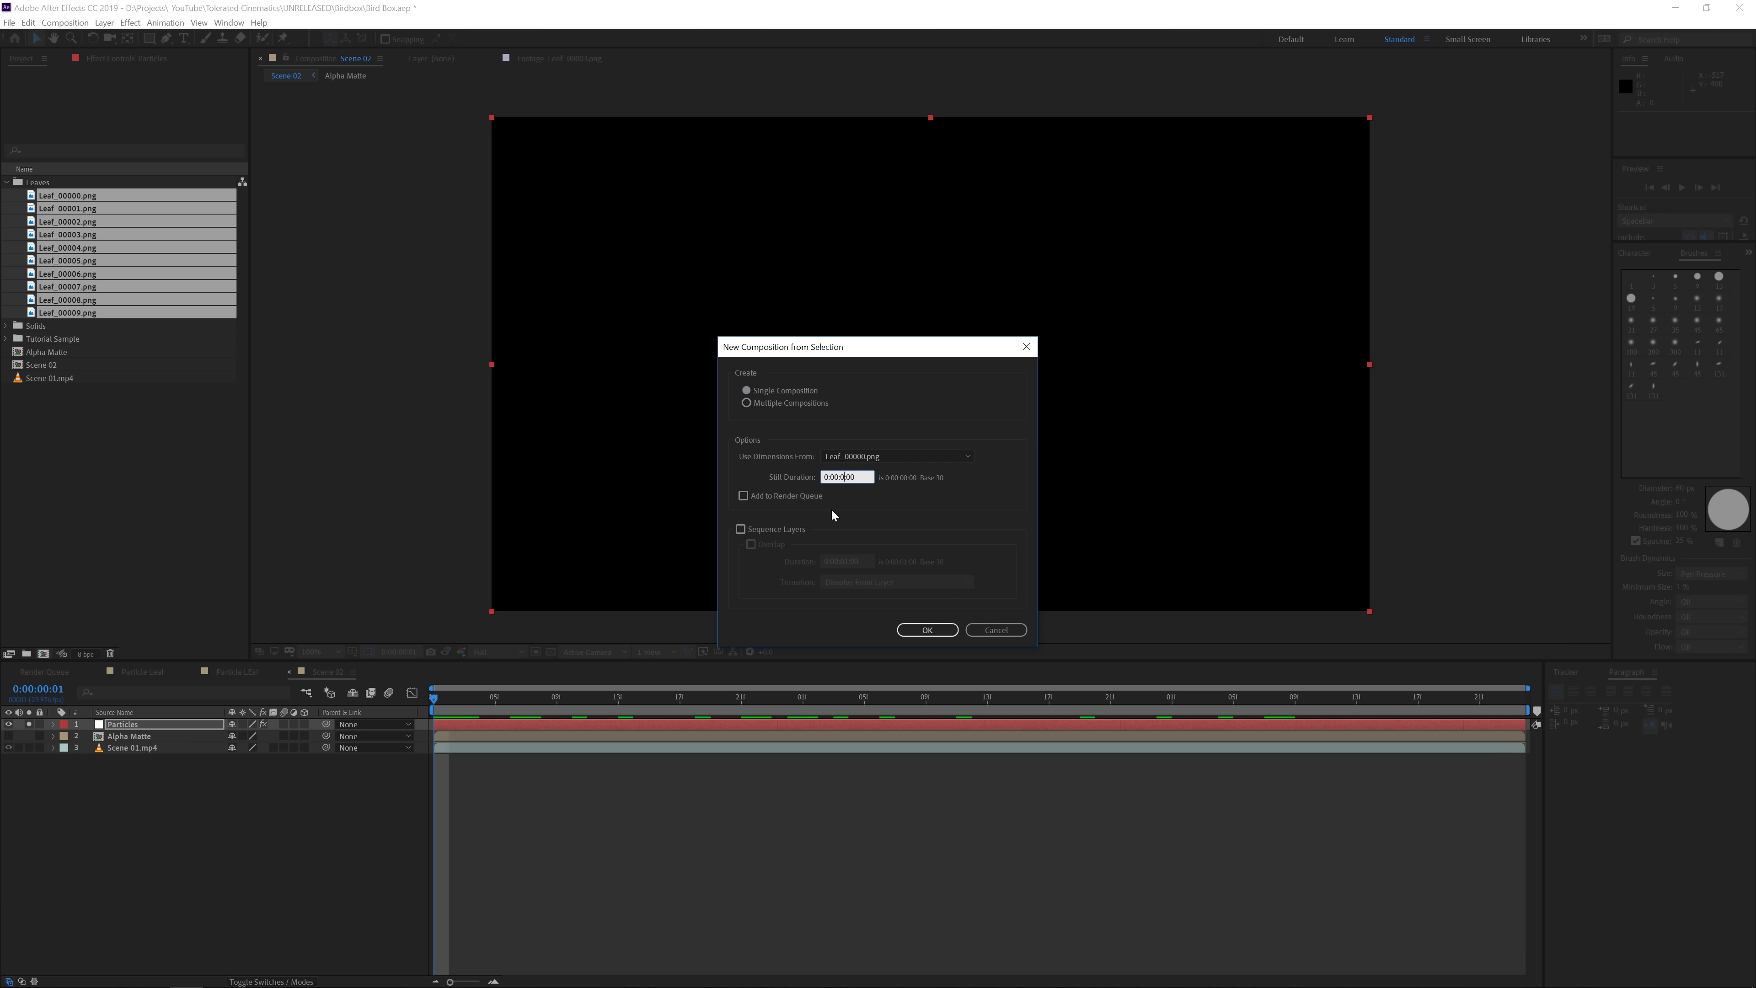
pyautogui.press('Return')
pyautogui.click(741, 530)
pyautogui.click(925, 629)
# Review the sequence of leaf images in the new composition, zoomed out to see each whole leaf.
pyautogui.moveTo(463, 698); pyautogui.dragTo(492, 740)
pyautogui.press(',')
pyautogui.press(',')
pyautogui.moveTo(743, 754); pyautogui.dragTo(480, 759)
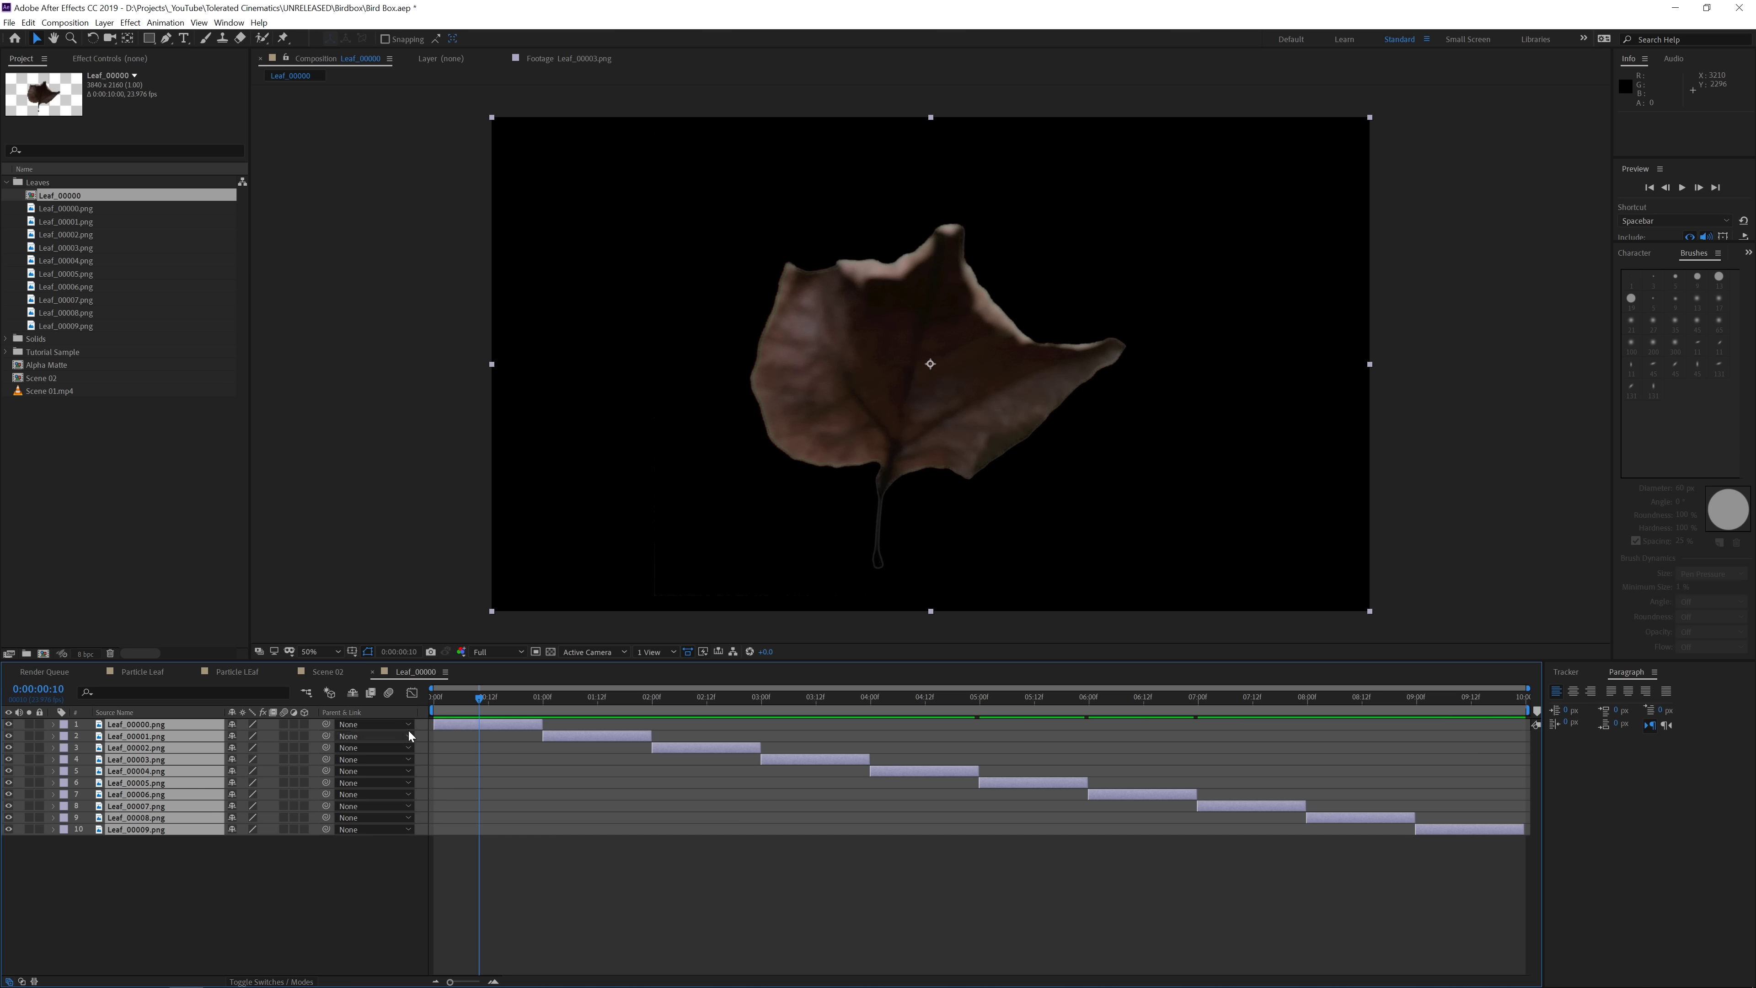
# Return to the Scene 02 composition, go to frame 16, and add the Leaf_00000 composition above the Particles layer.
pyautogui.click(148, 673)
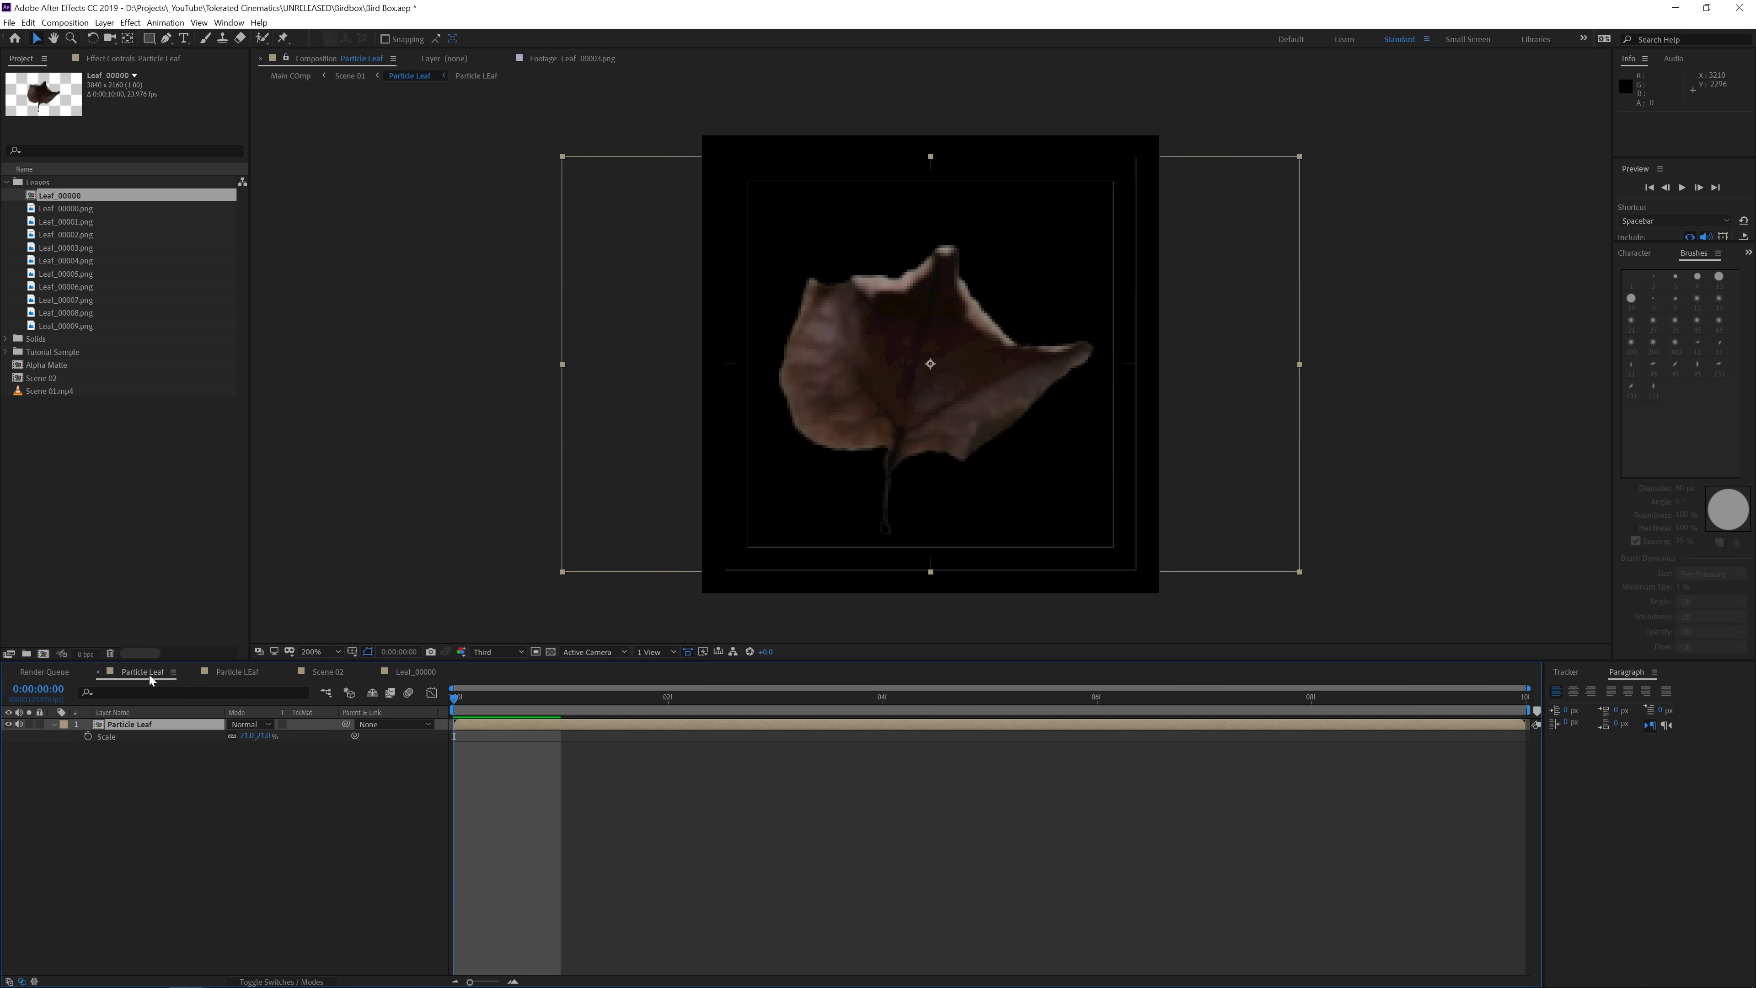
pyautogui.moveTo(317, 670); pyautogui.dragTo(124, 679)
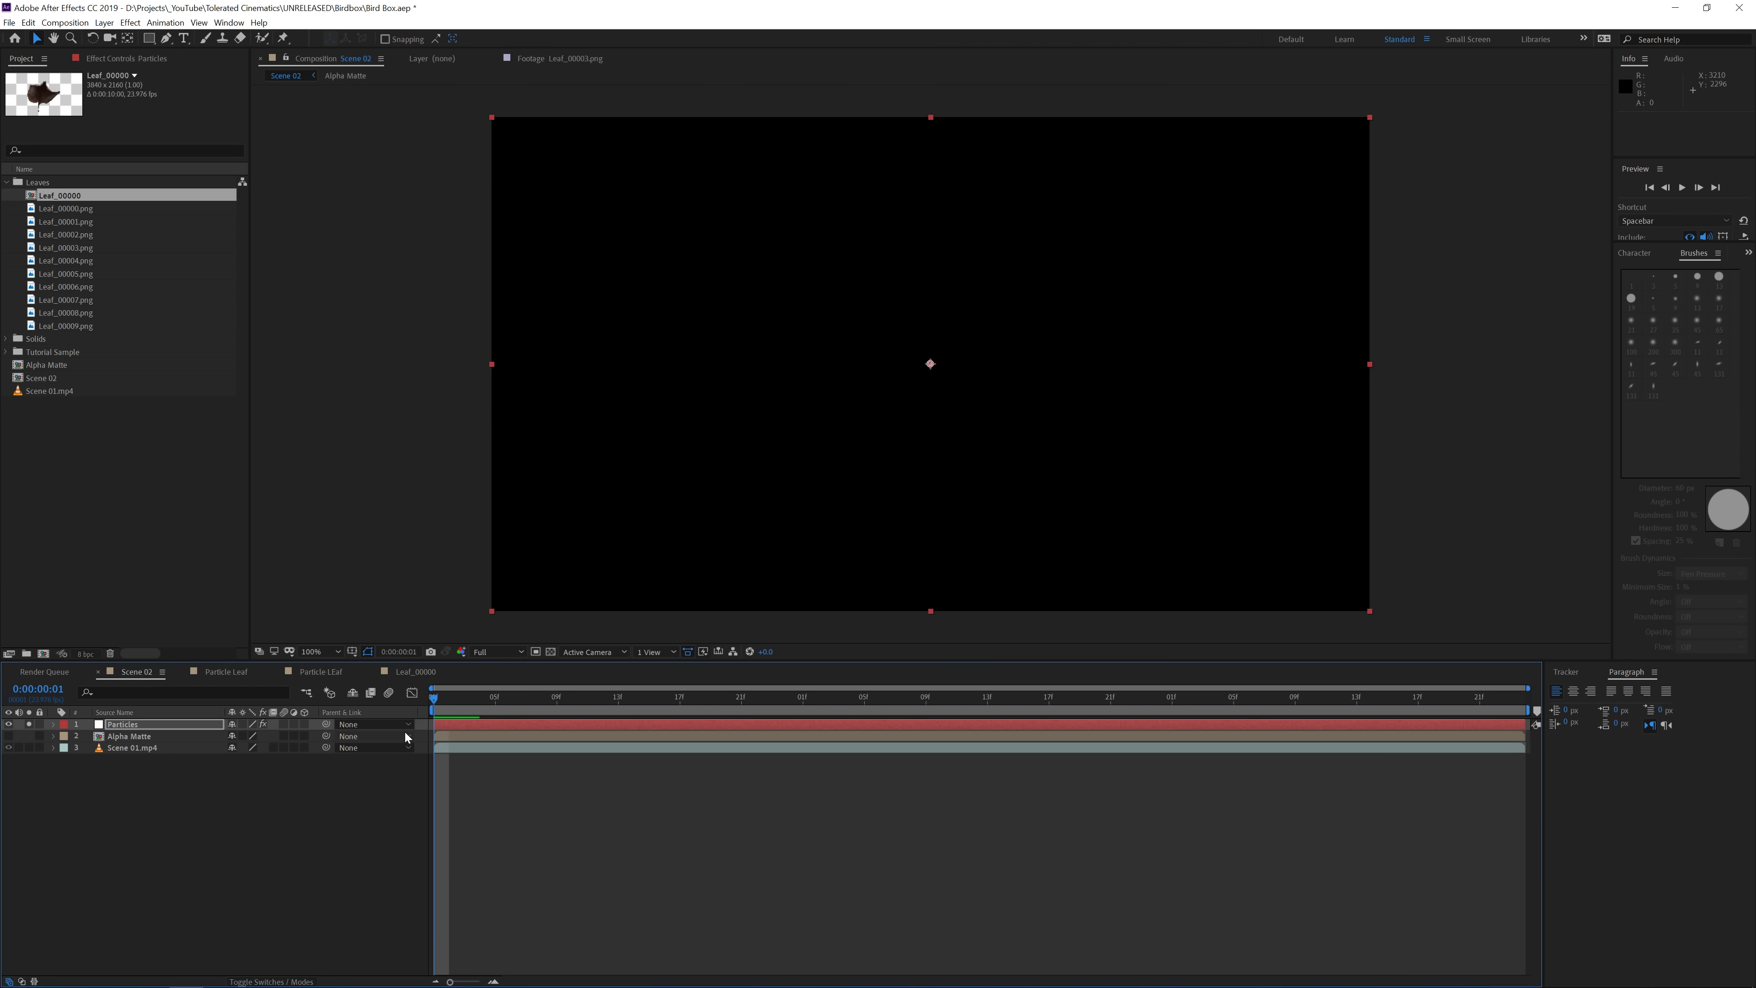
pyautogui.moveTo(443, 704); pyautogui.dragTo(138, 723)
pyautogui.click(138, 724)
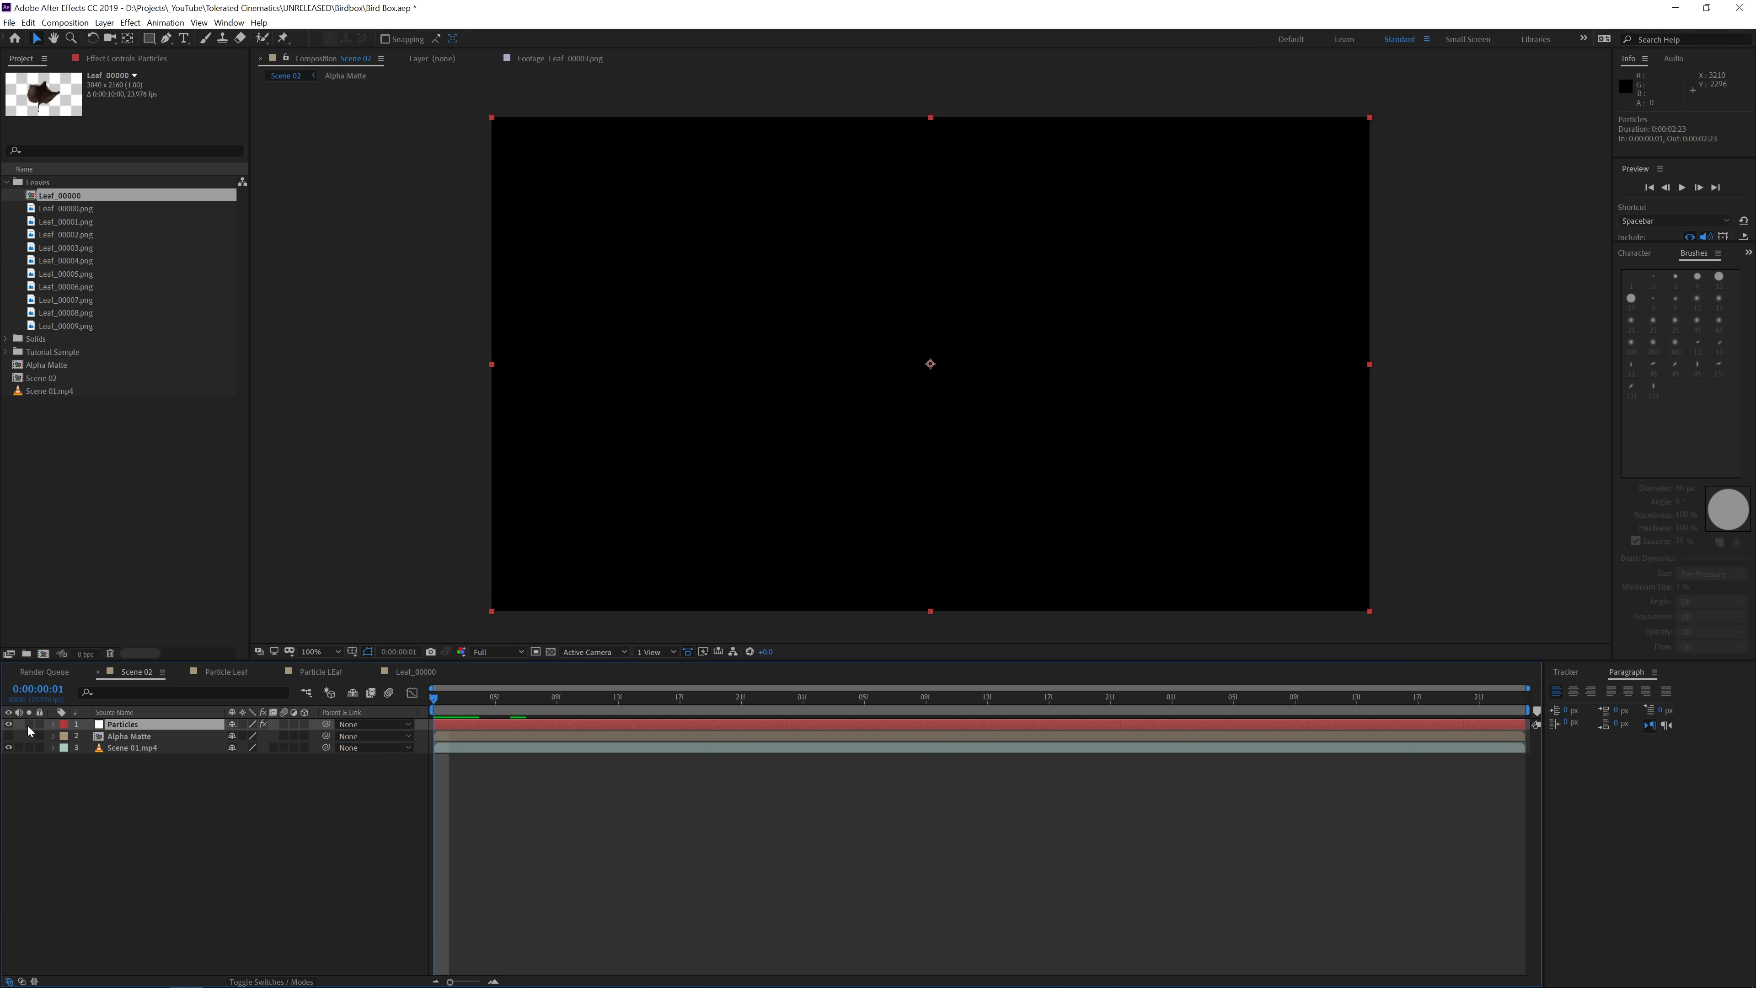
pyautogui.click(664, 699)
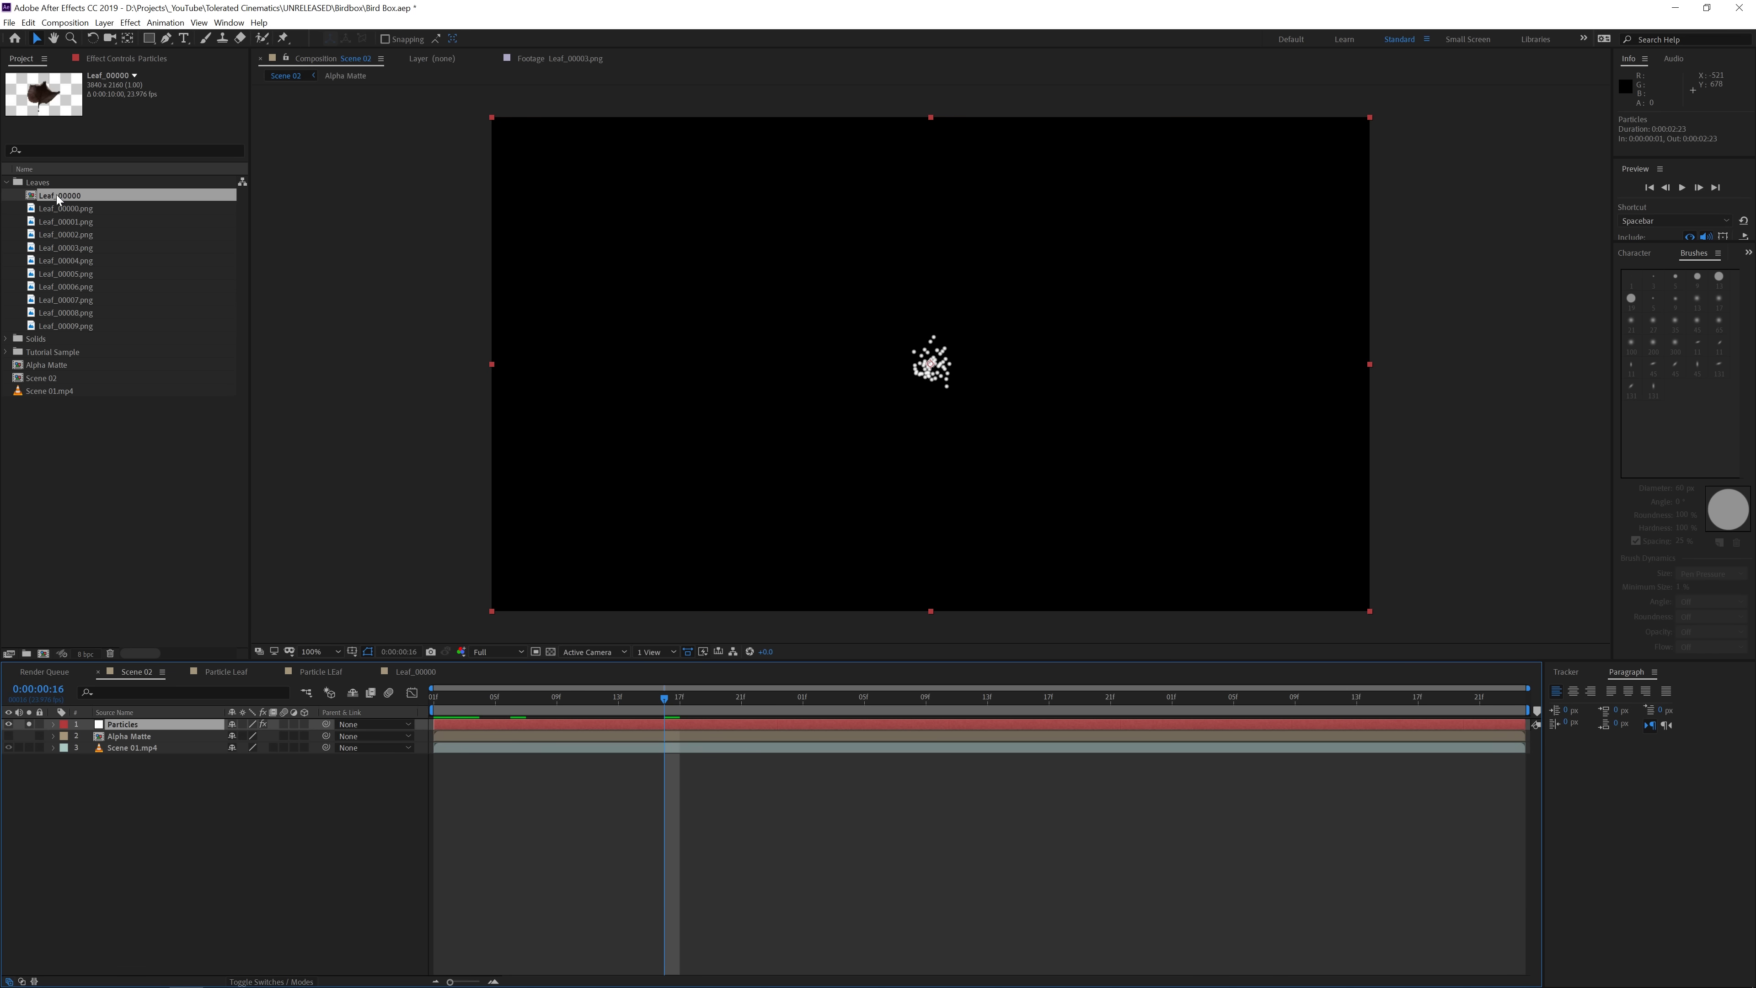
pyautogui.moveTo(60, 199); pyautogui.dragTo(134, 723)
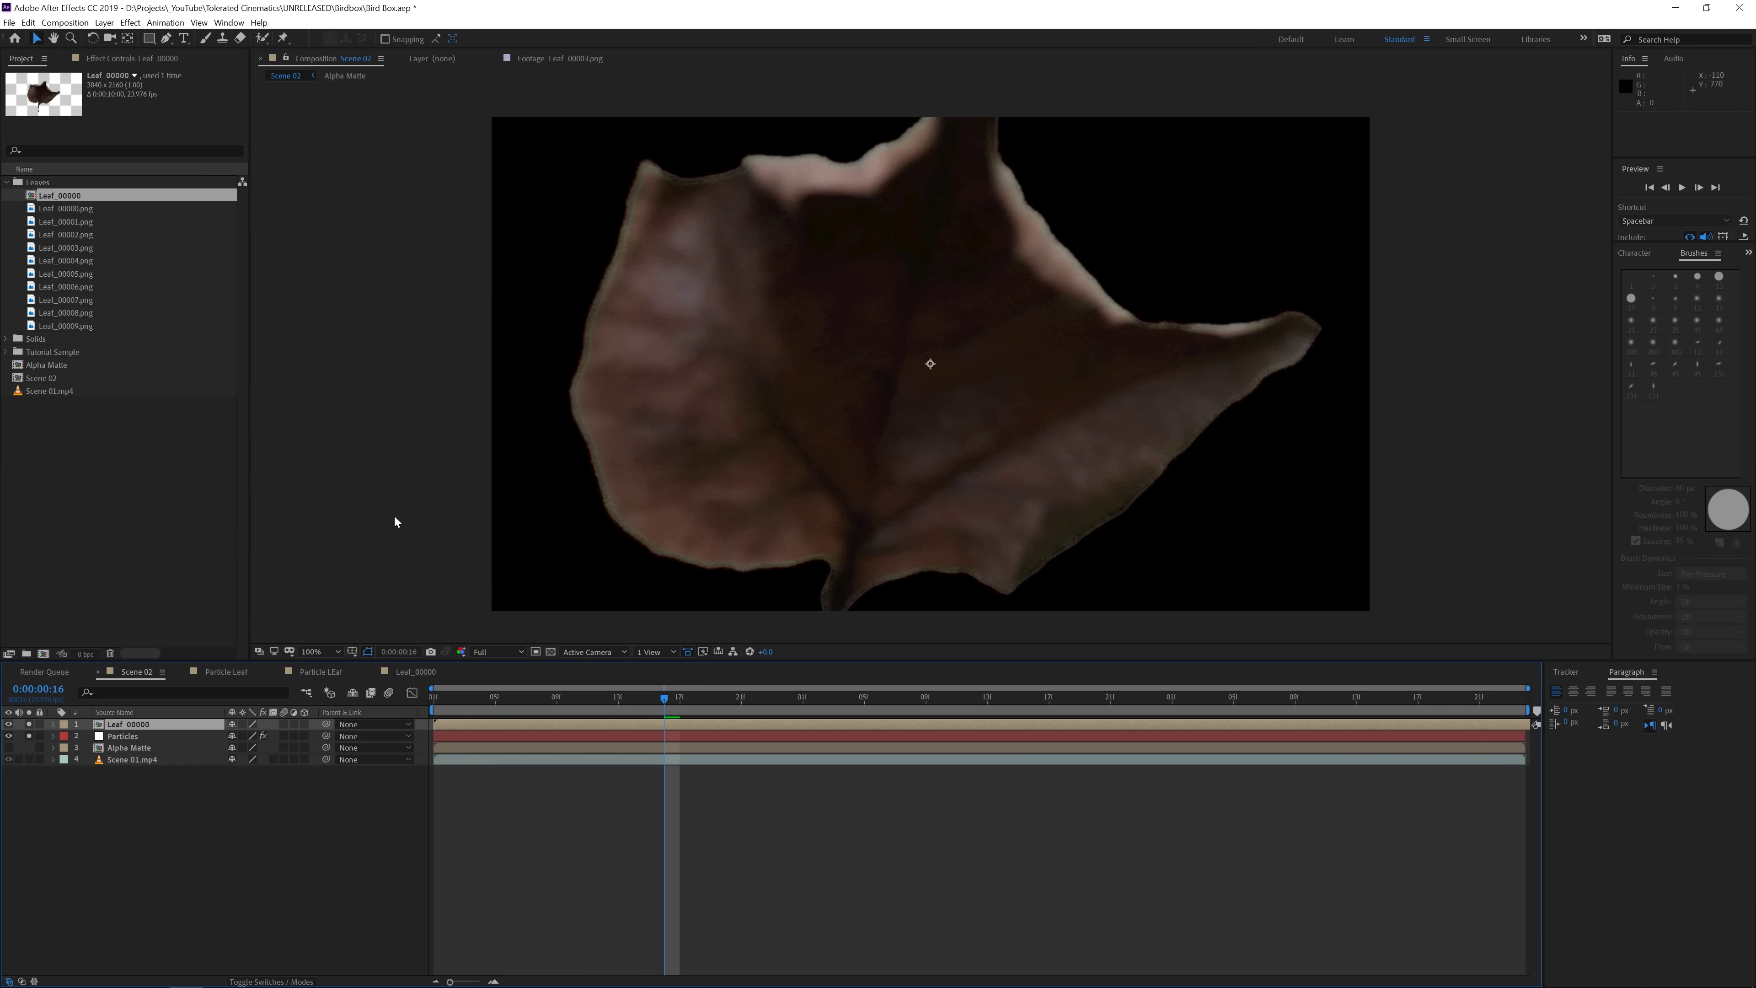
# Hide the Leaf_00000 layer, turn off solo on it and the Particles layer, and make the leaf layer 3D.
pyautogui.click(29, 723)
pyautogui.click(8, 724)
pyautogui.click(28, 735)
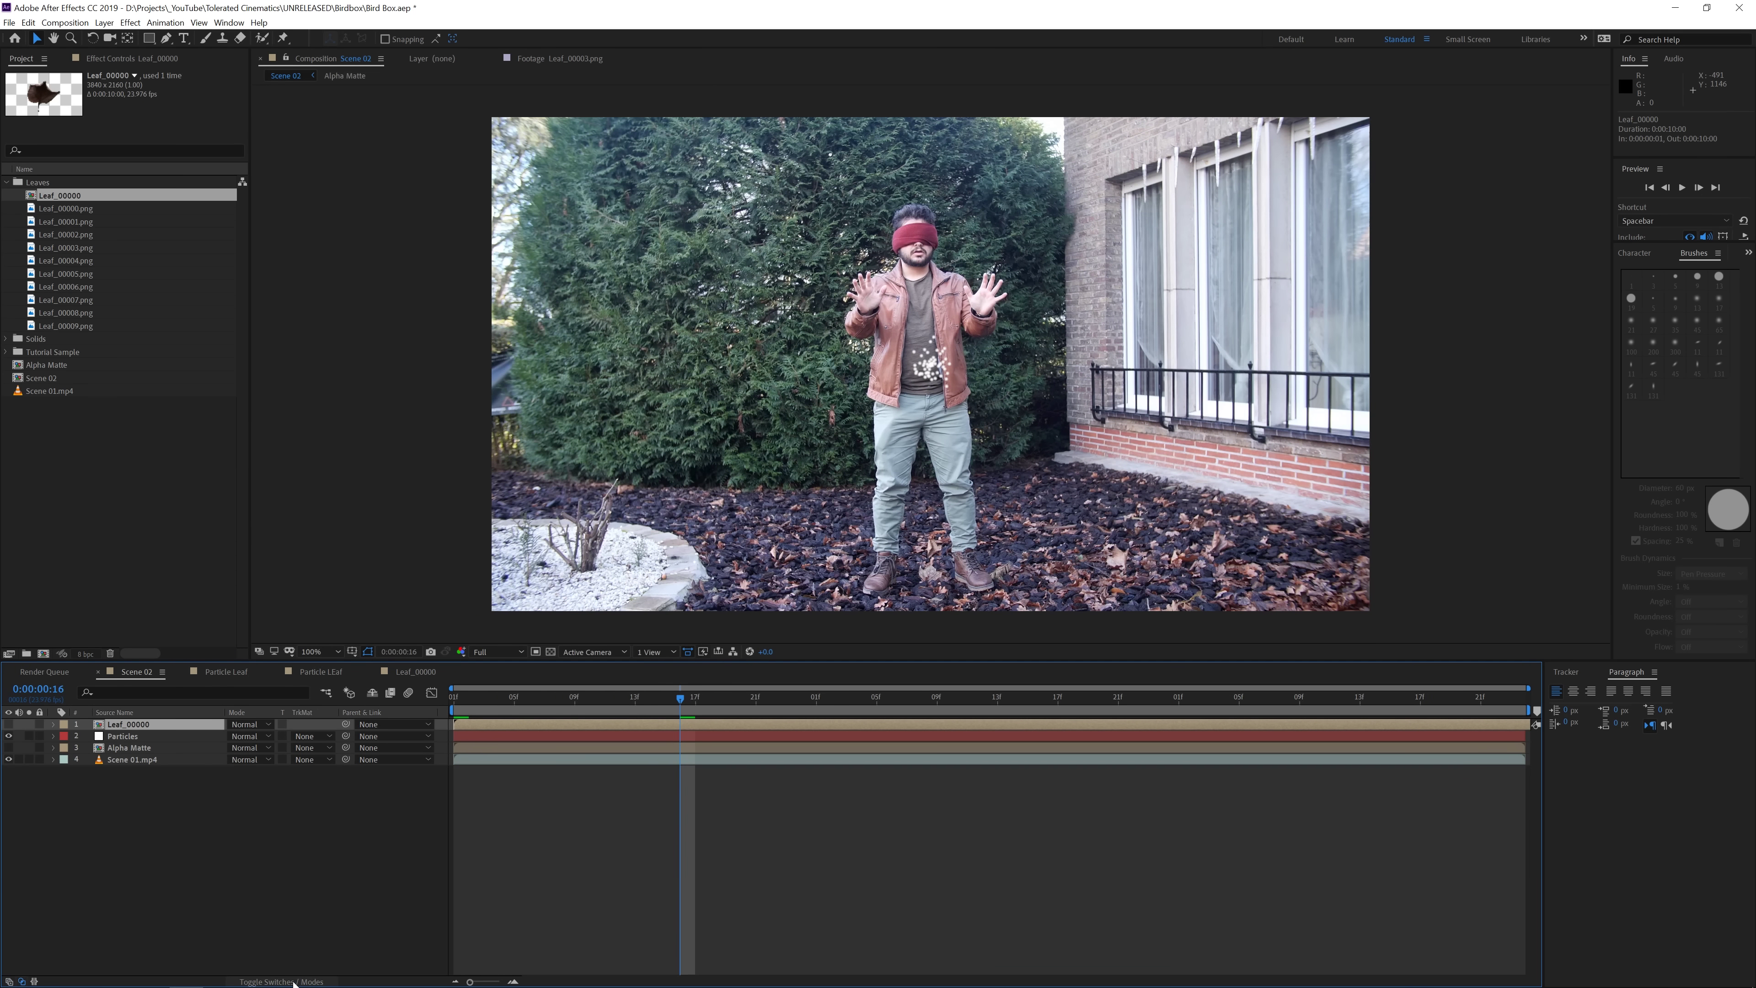
pyautogui.click(304, 724)
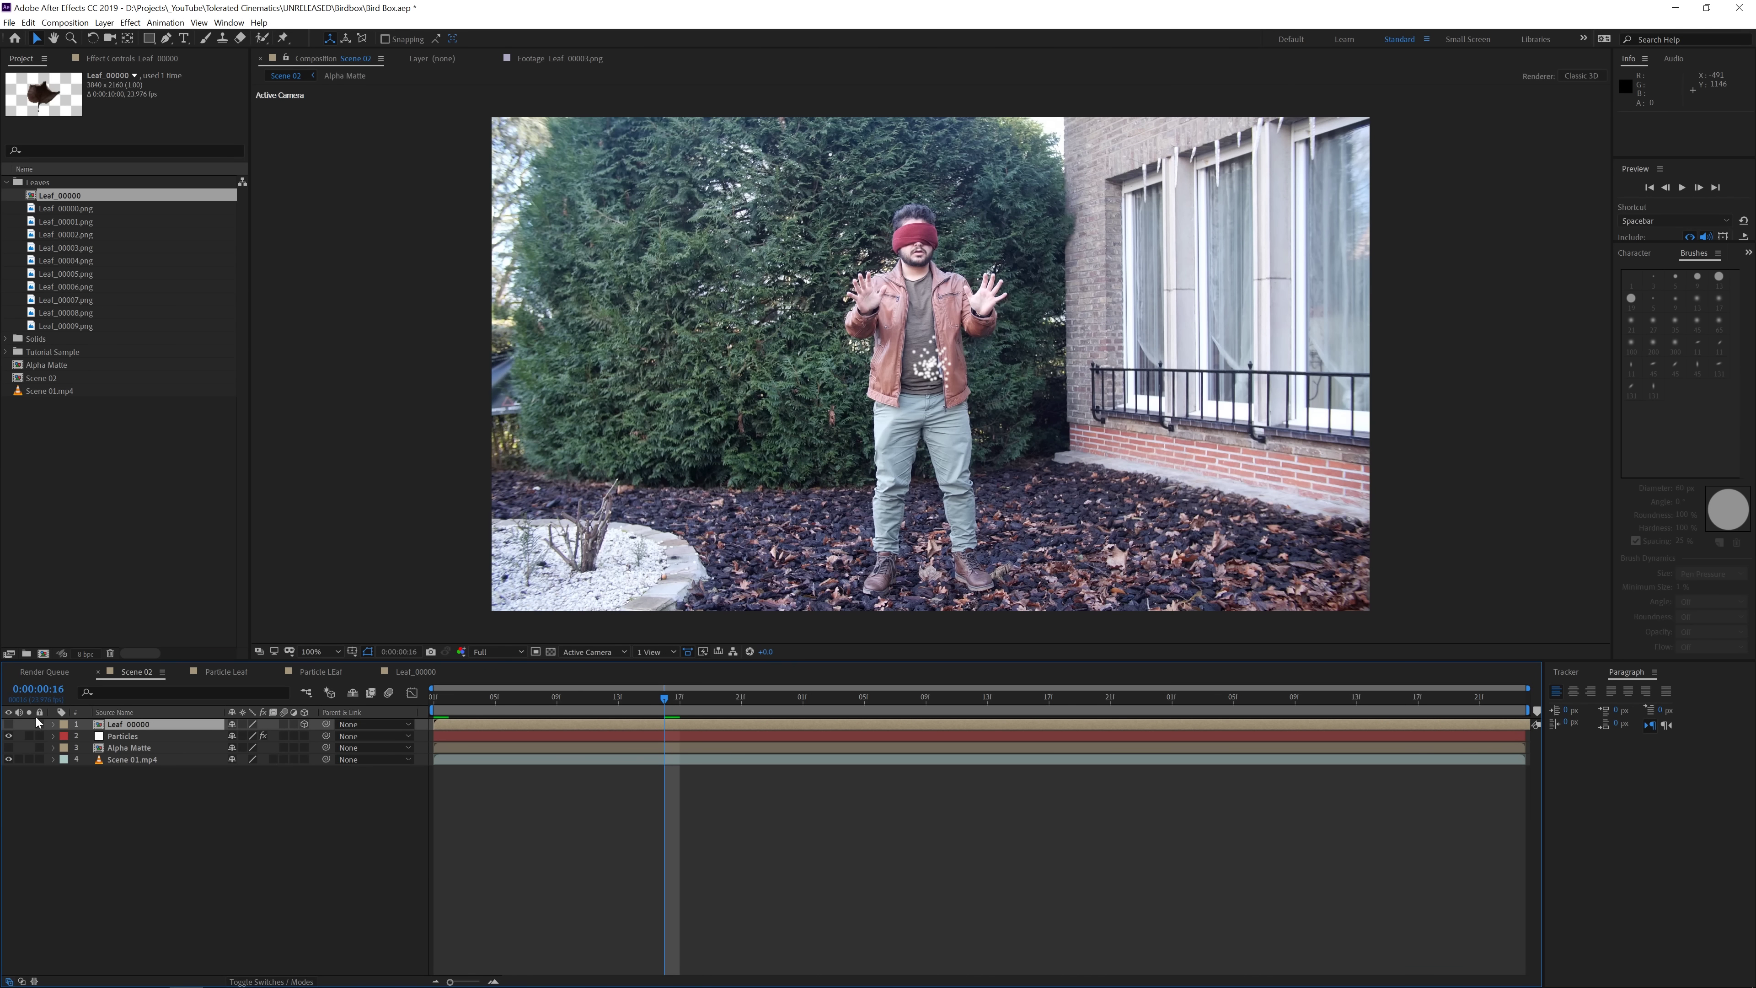
# Solo the Particles layer and set the composition preview resolution to Half.
pyautogui.click(136, 737)
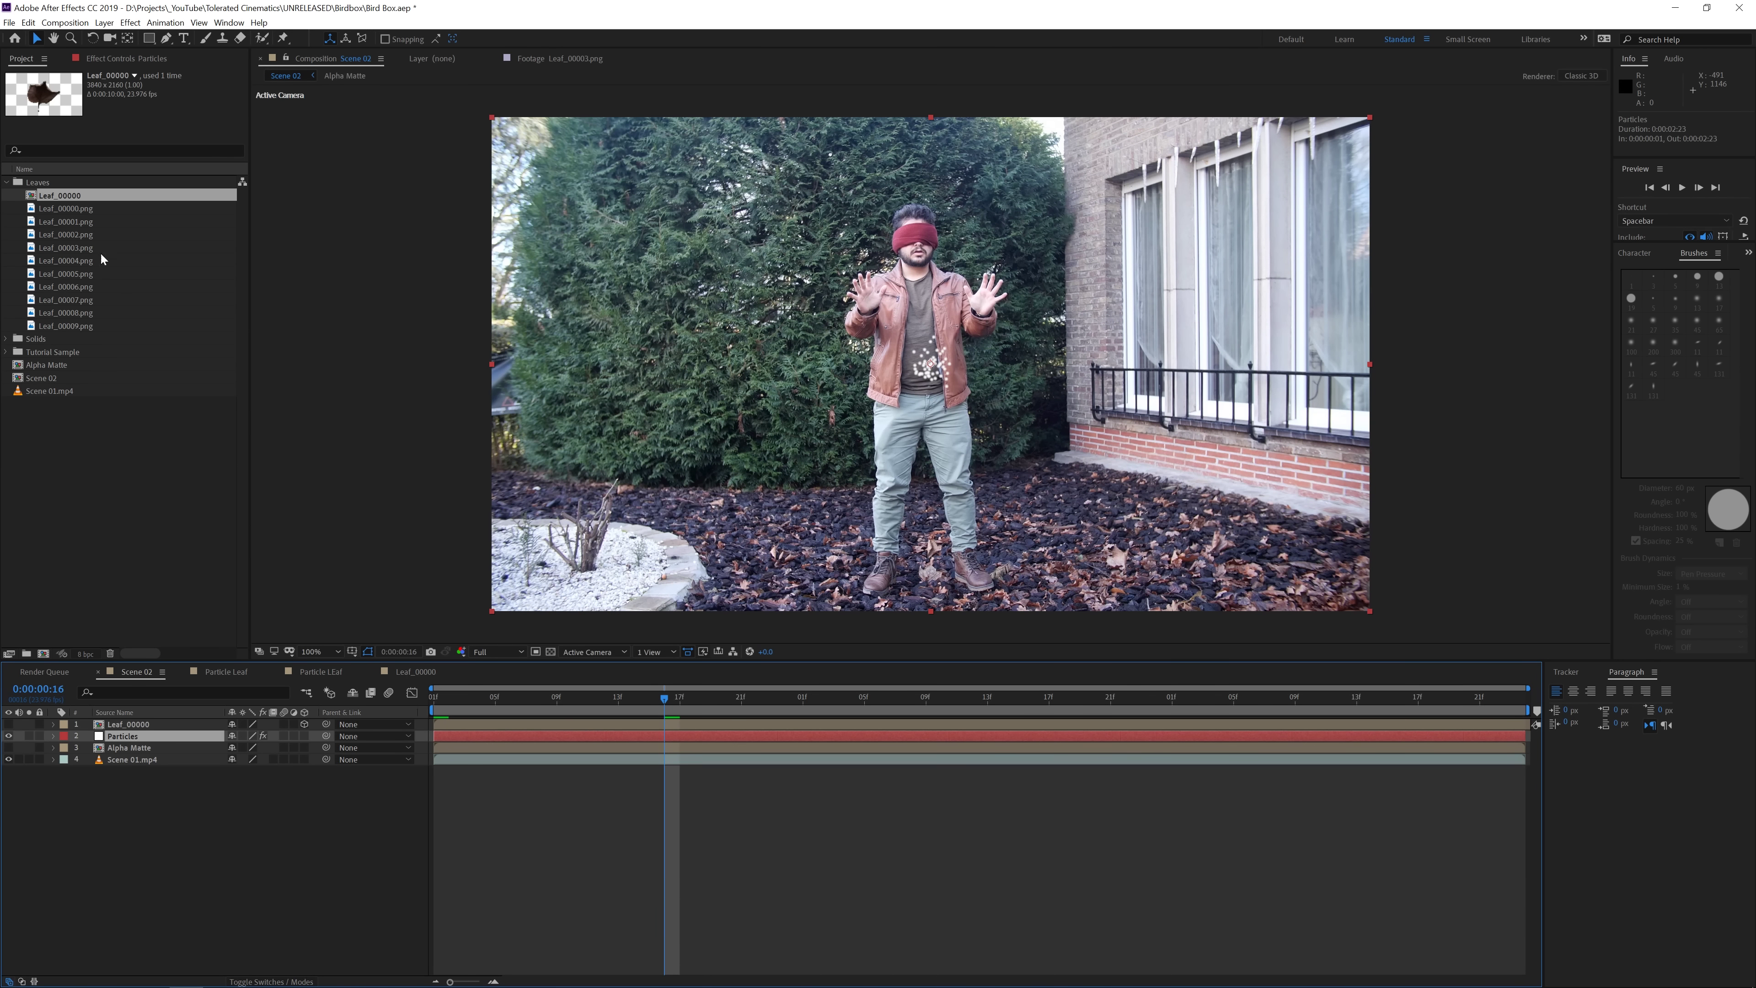
pyautogui.click(29, 735)
pyautogui.click(497, 651)
pyautogui.click(492, 699)
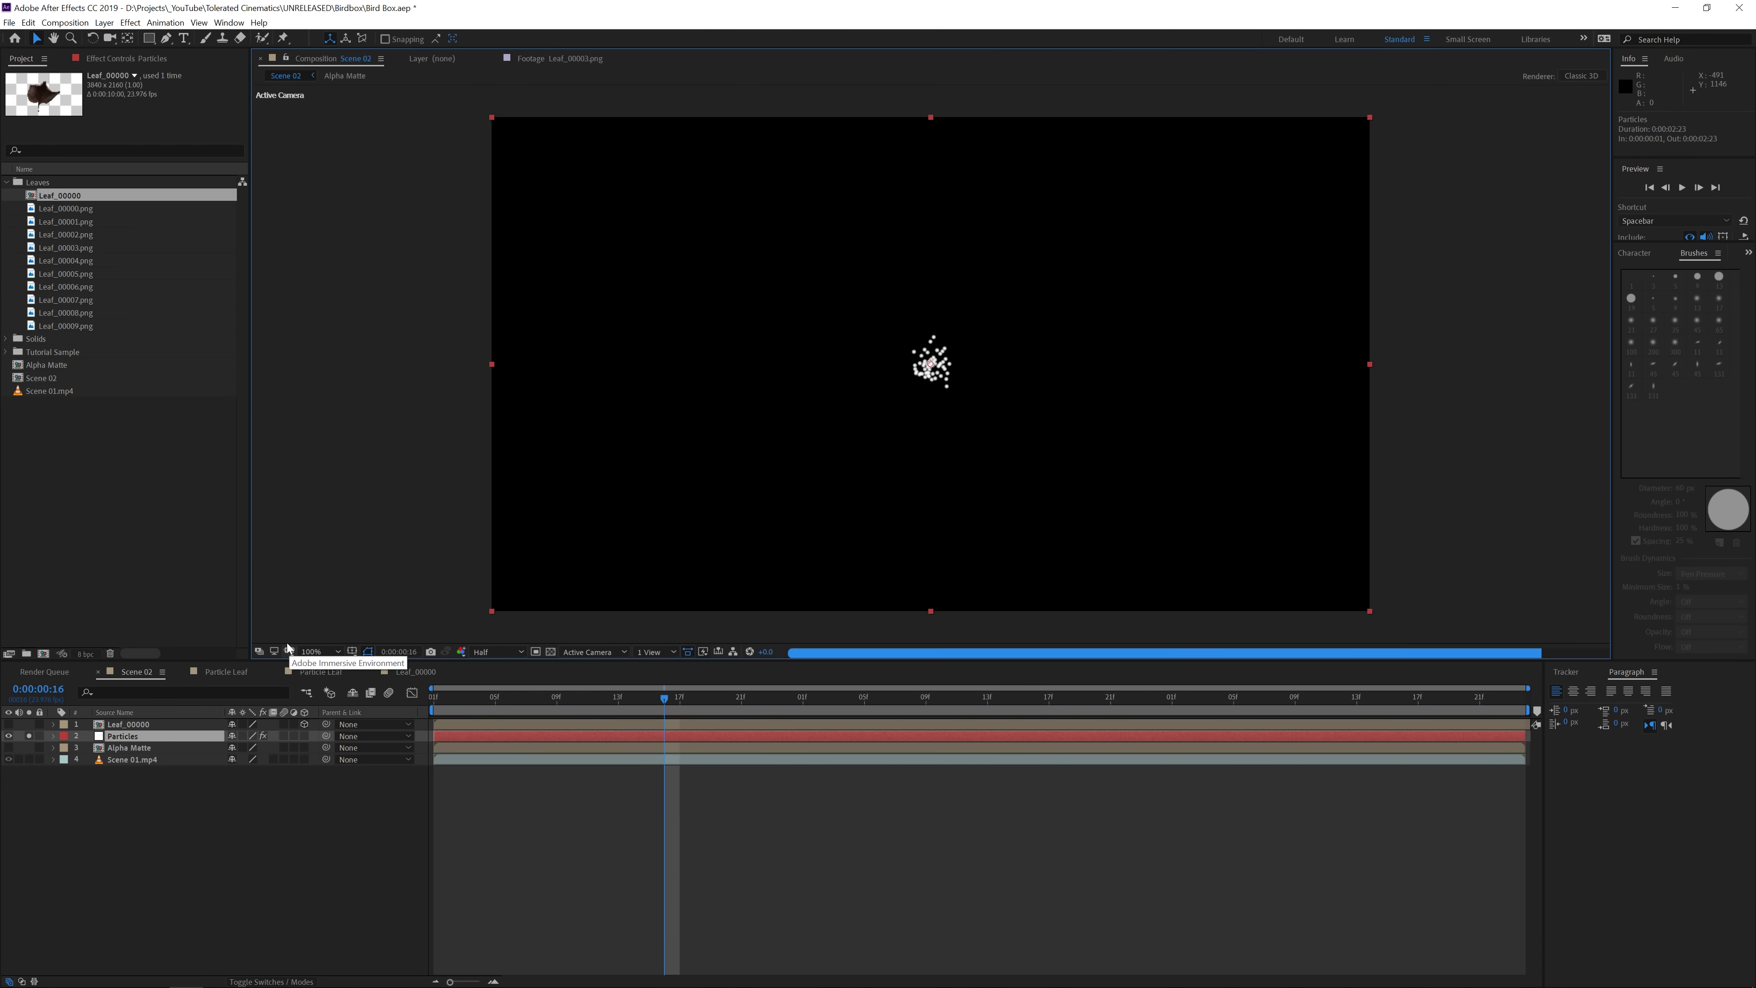
# In the Particular emitter settings, set Particles/sec to 25000 and Emitter Type to Layer.
pyautogui.click(123, 59)
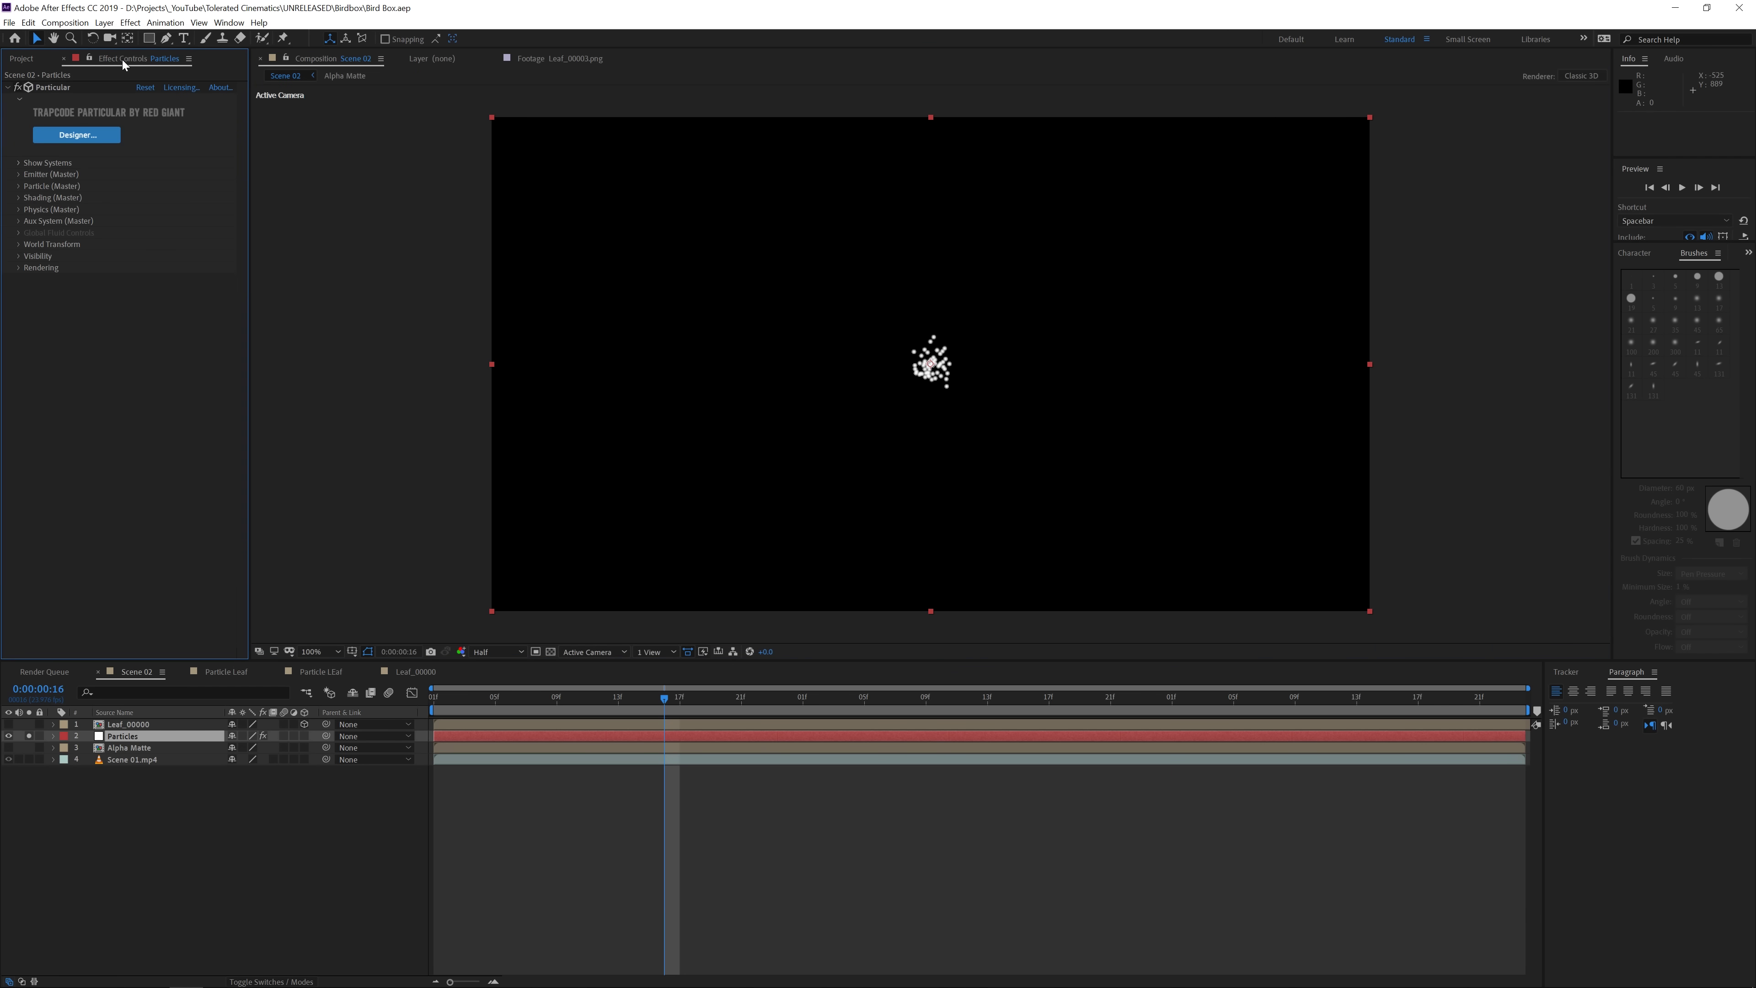
pyautogui.click(19, 174)
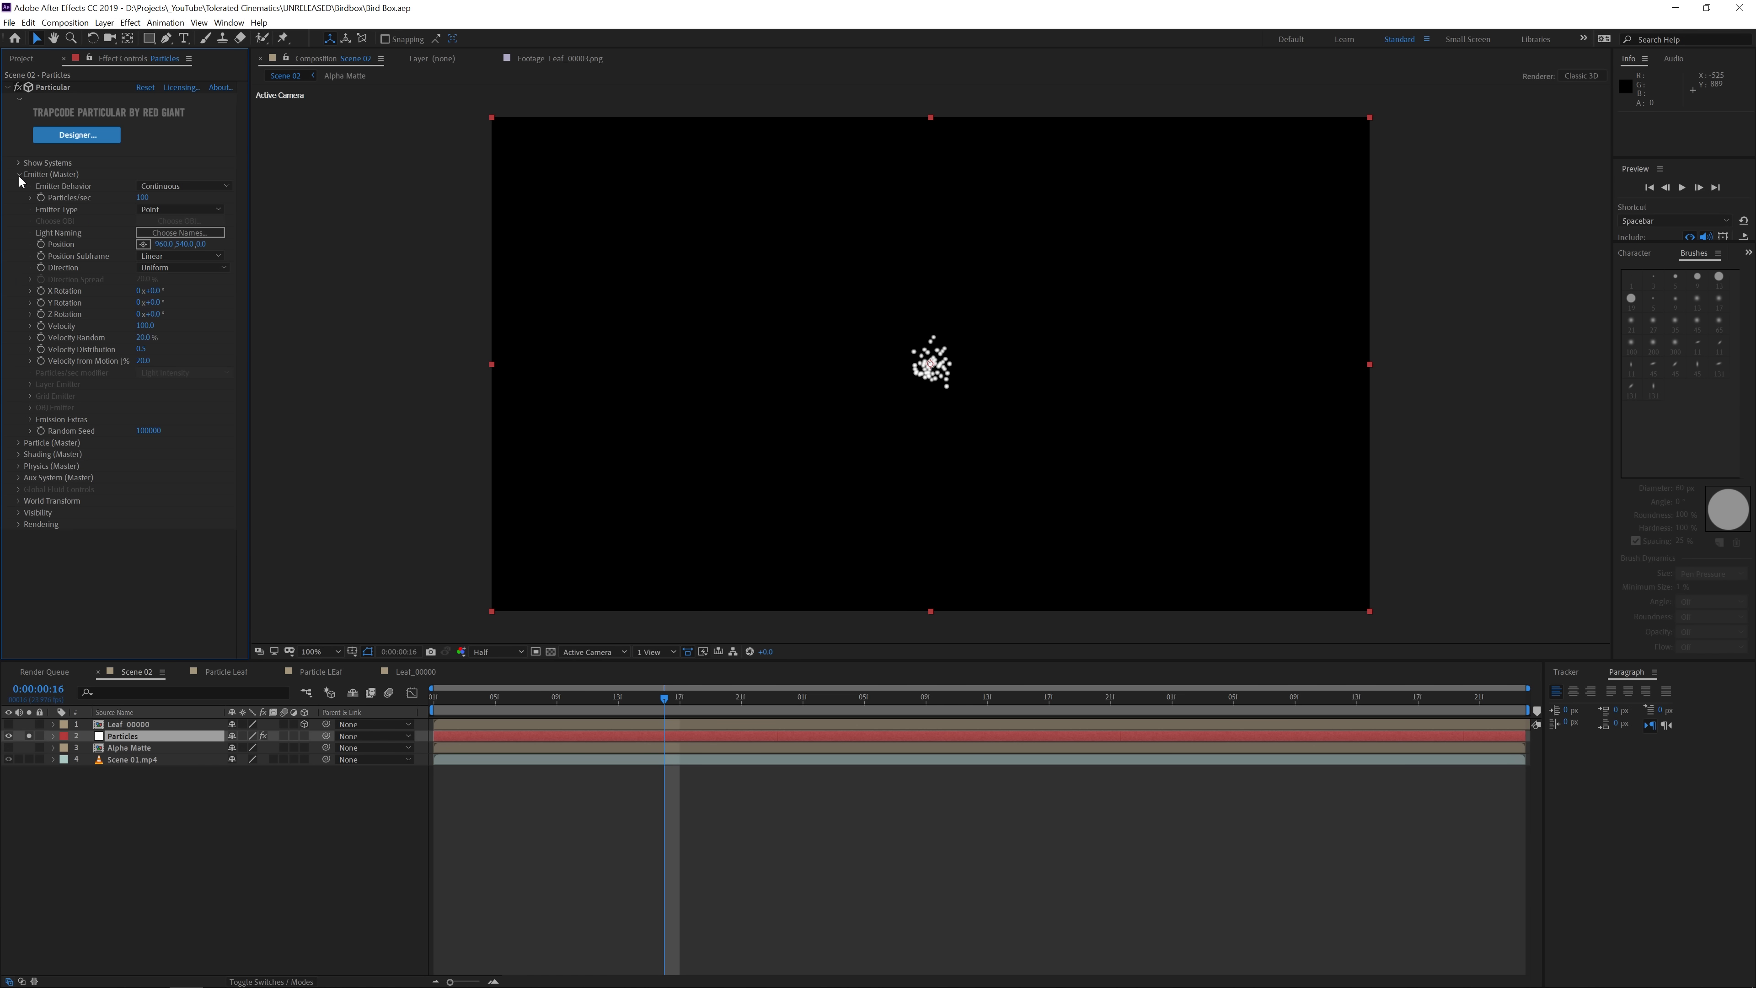
pyautogui.click(143, 198)
pyautogui.write('25000')
pyautogui.press('Return')
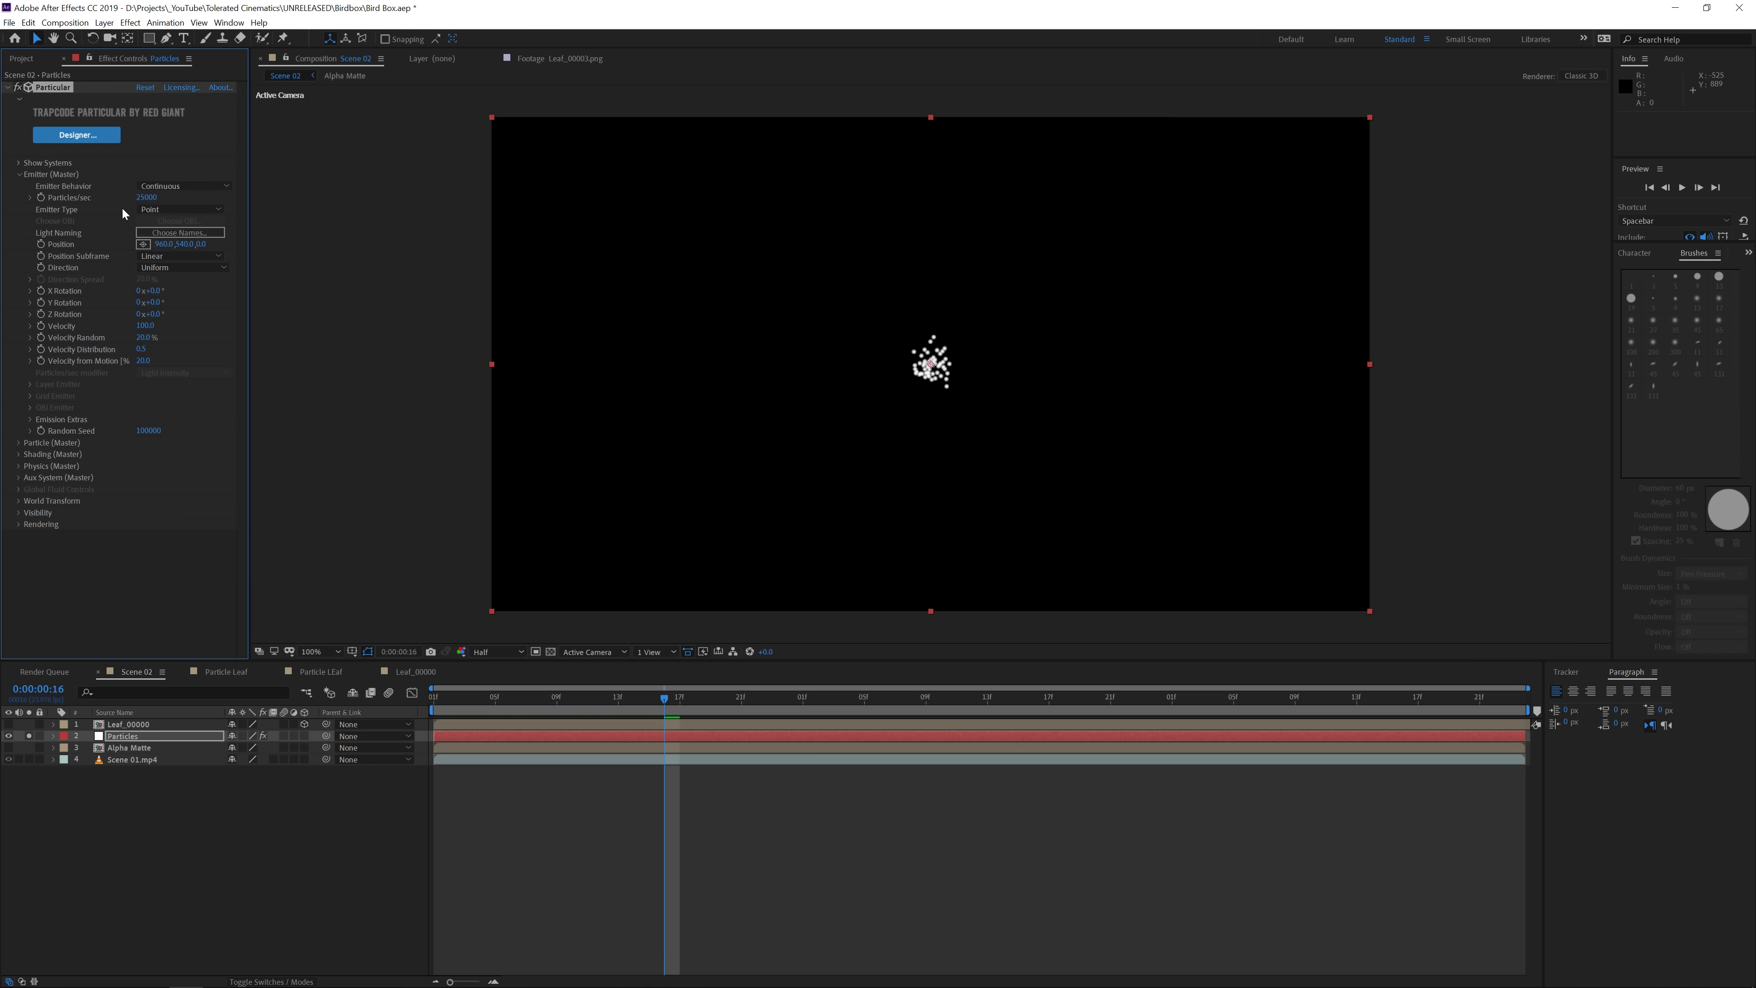
pyautogui.click(167, 209)
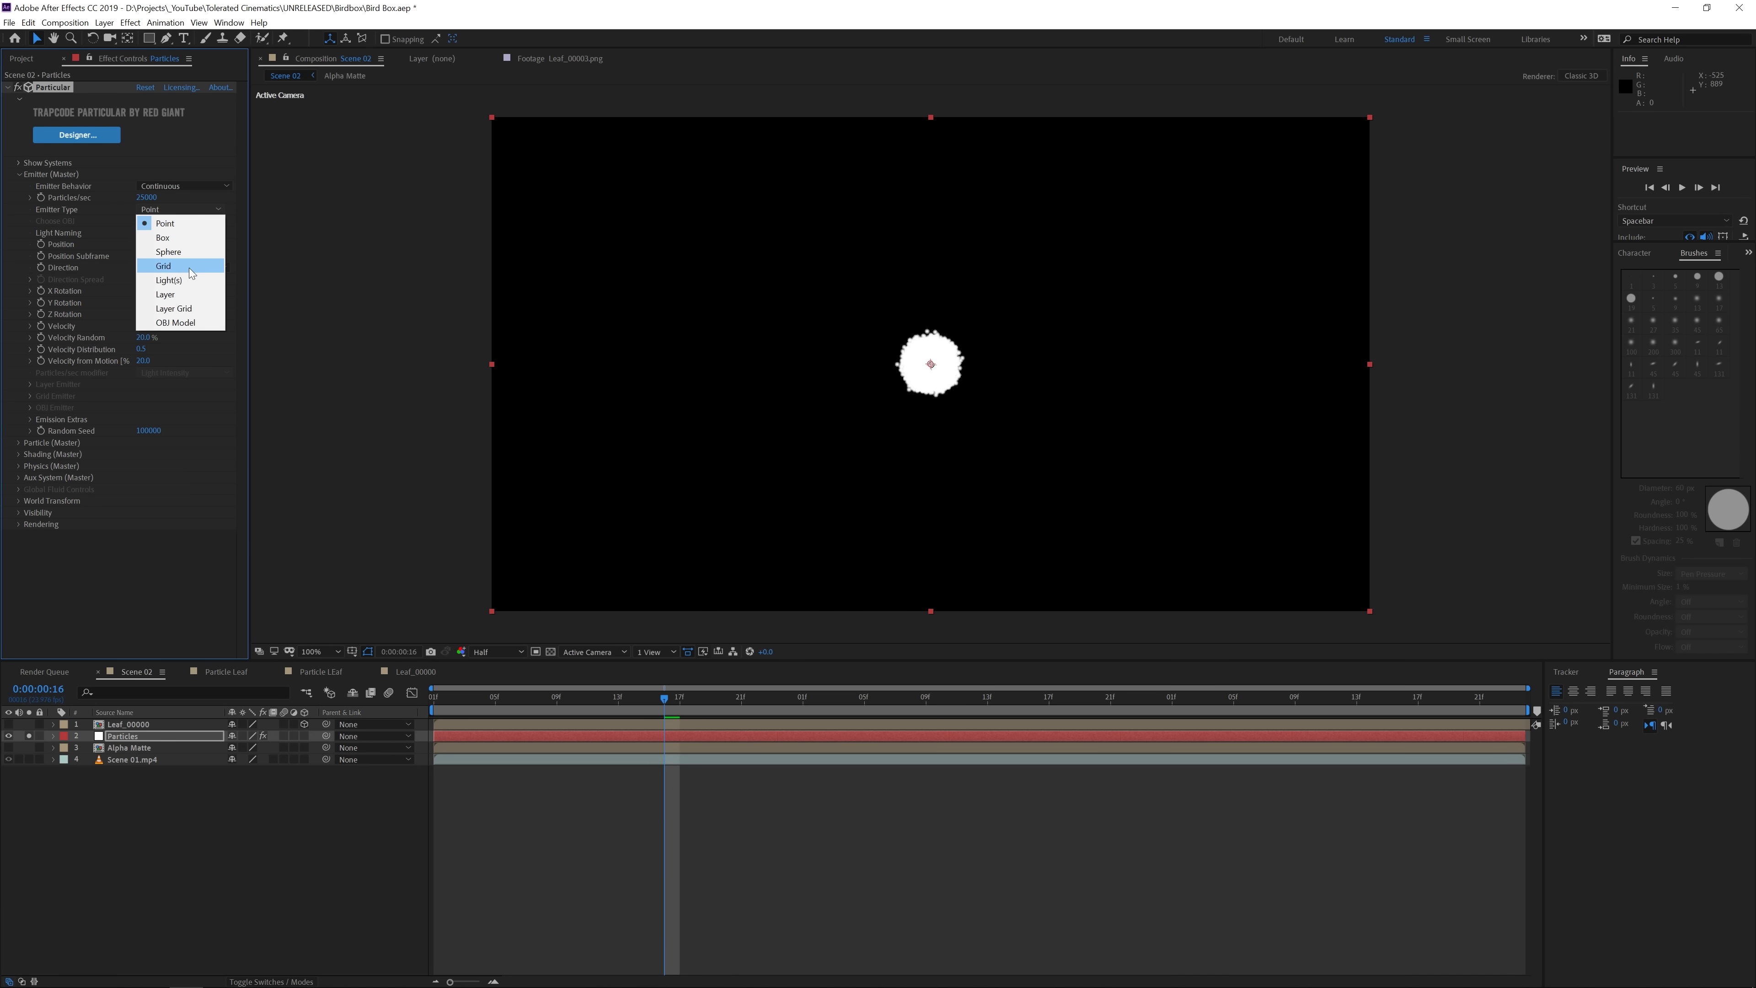
pyautogui.click(170, 295)
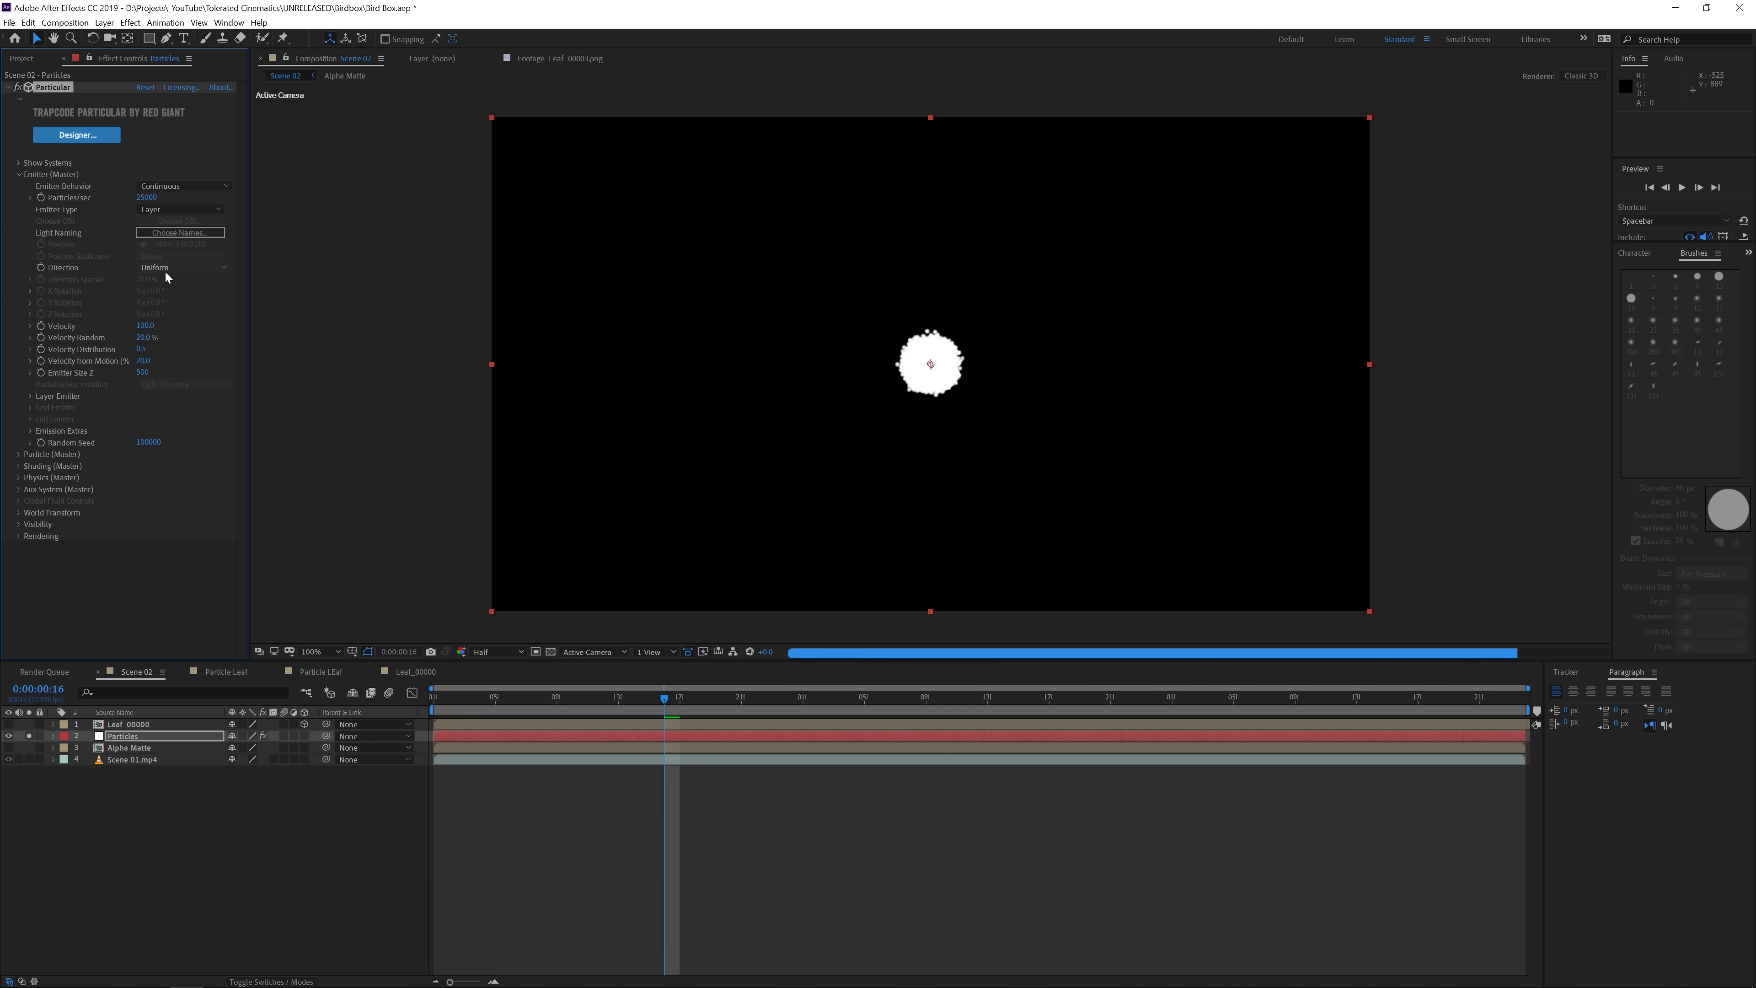
# Make the Alpha Matte layer 3D and assign it as the Layer Emitter source for Particular.
pyautogui.click(31, 397)
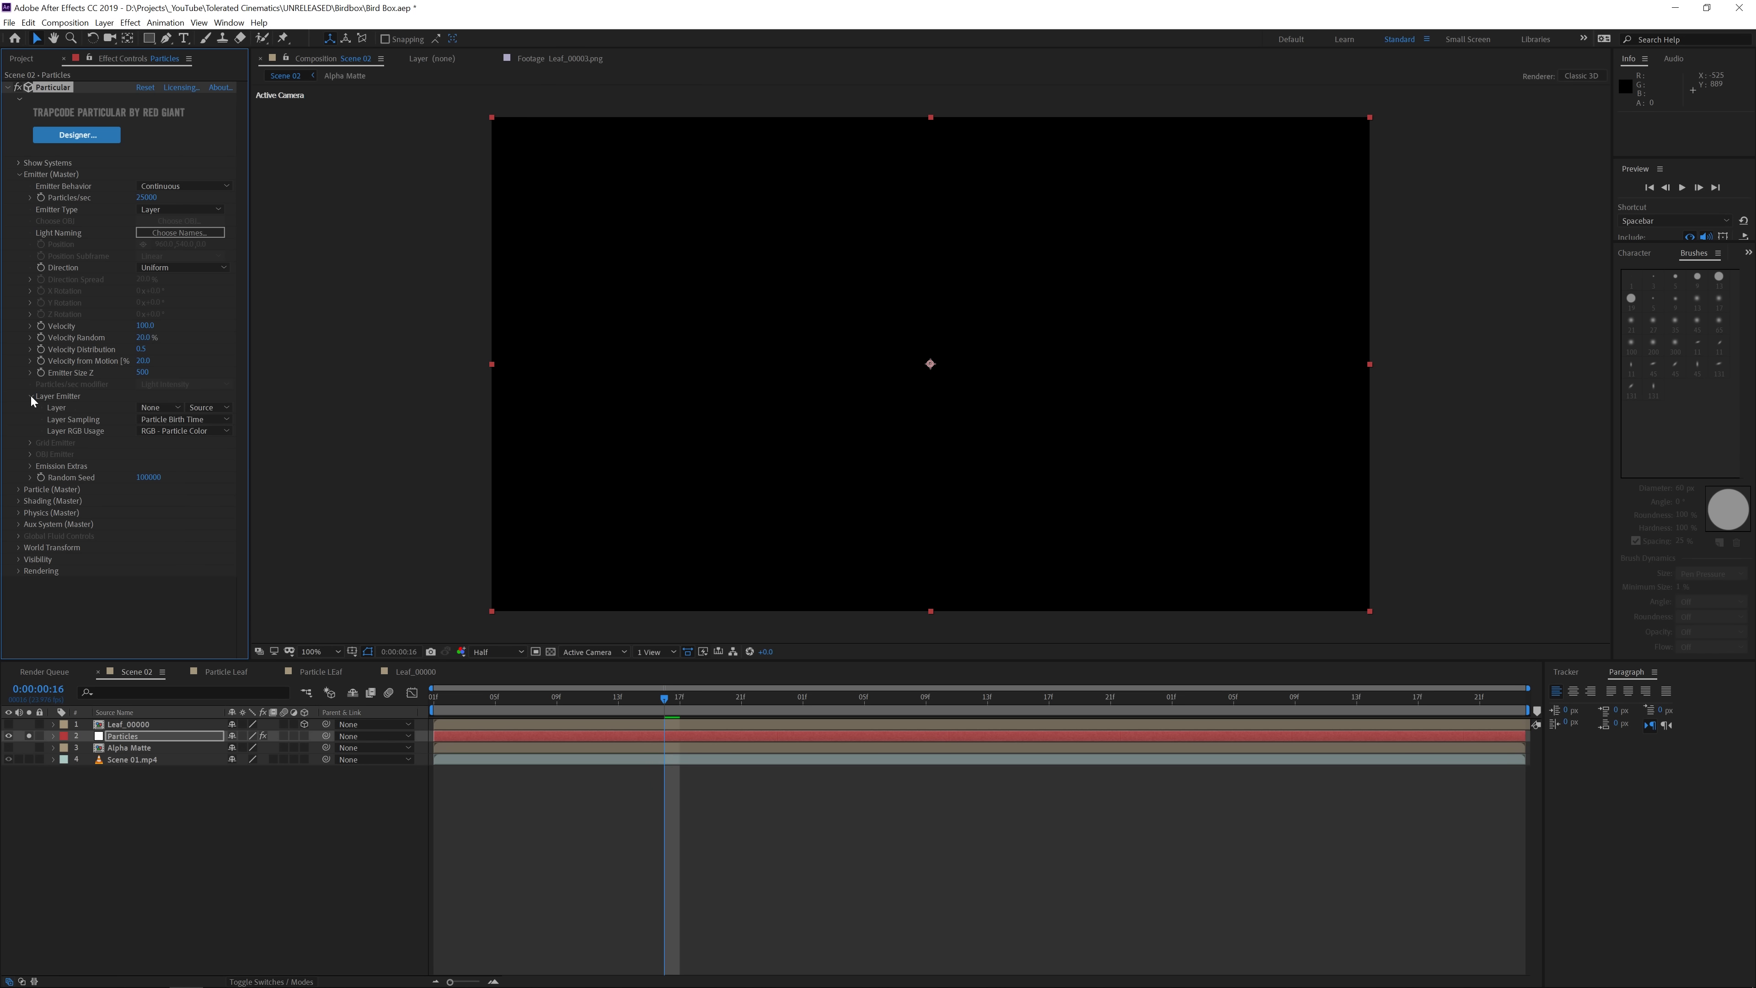
pyautogui.click(159, 407)
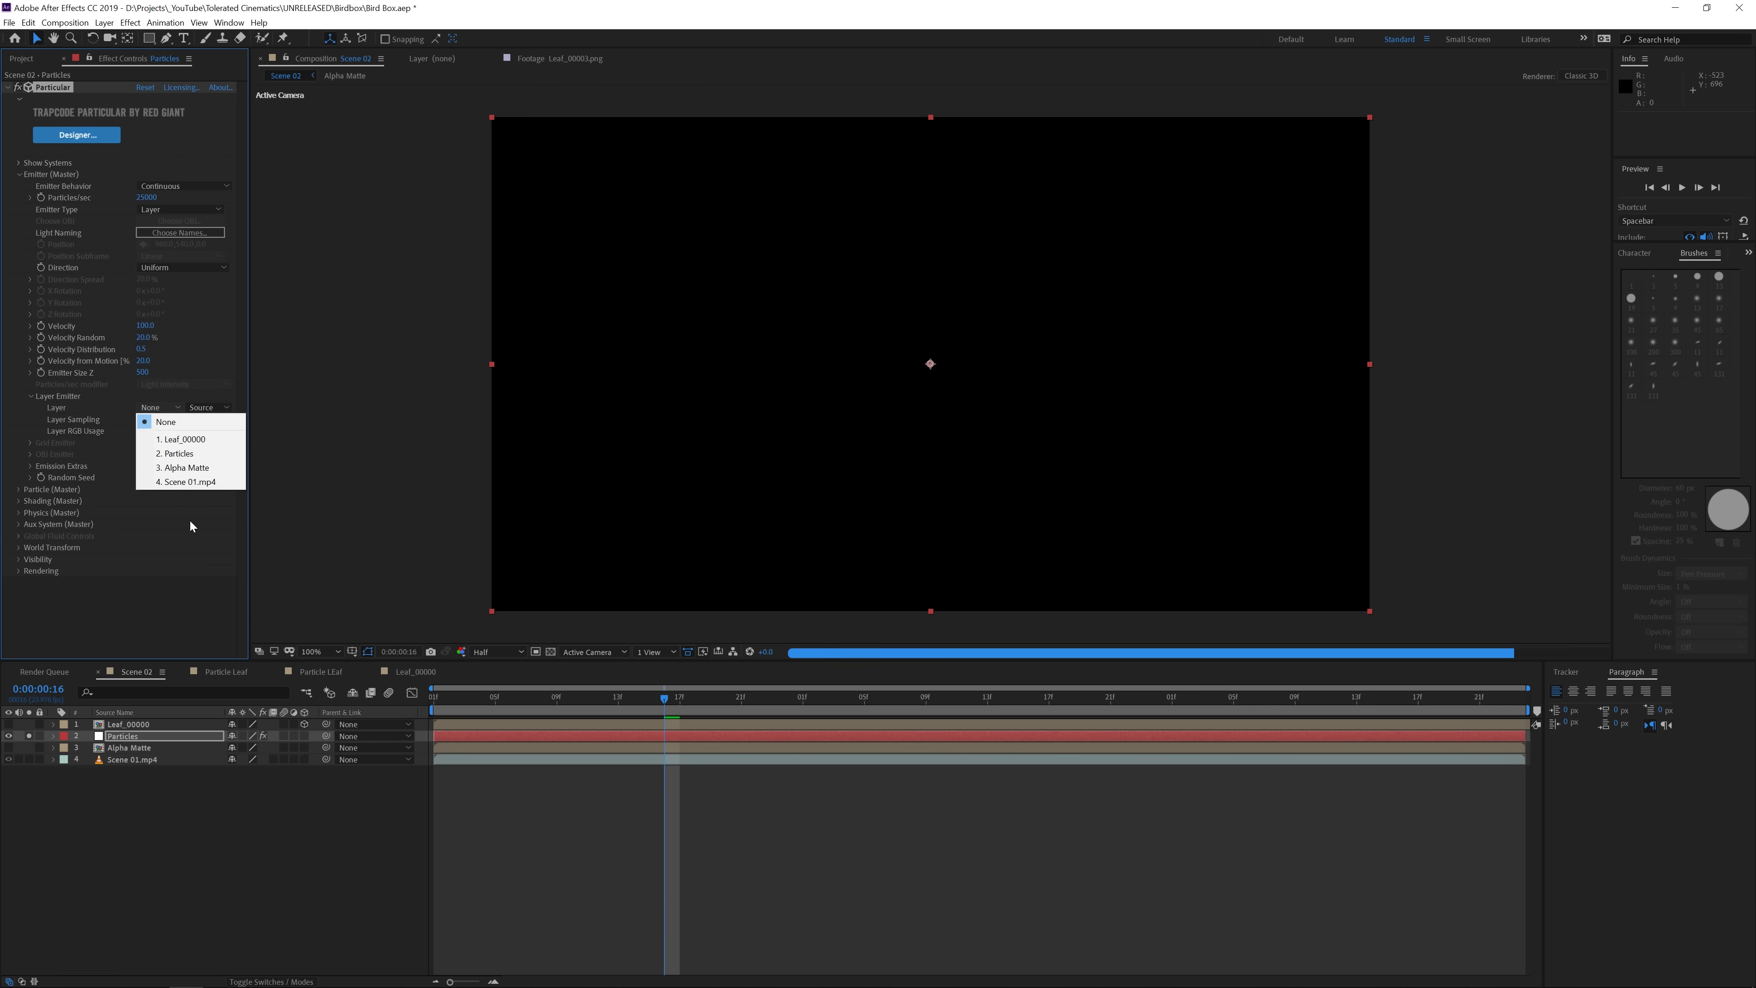
pyautogui.click(179, 746)
pyautogui.click(304, 748)
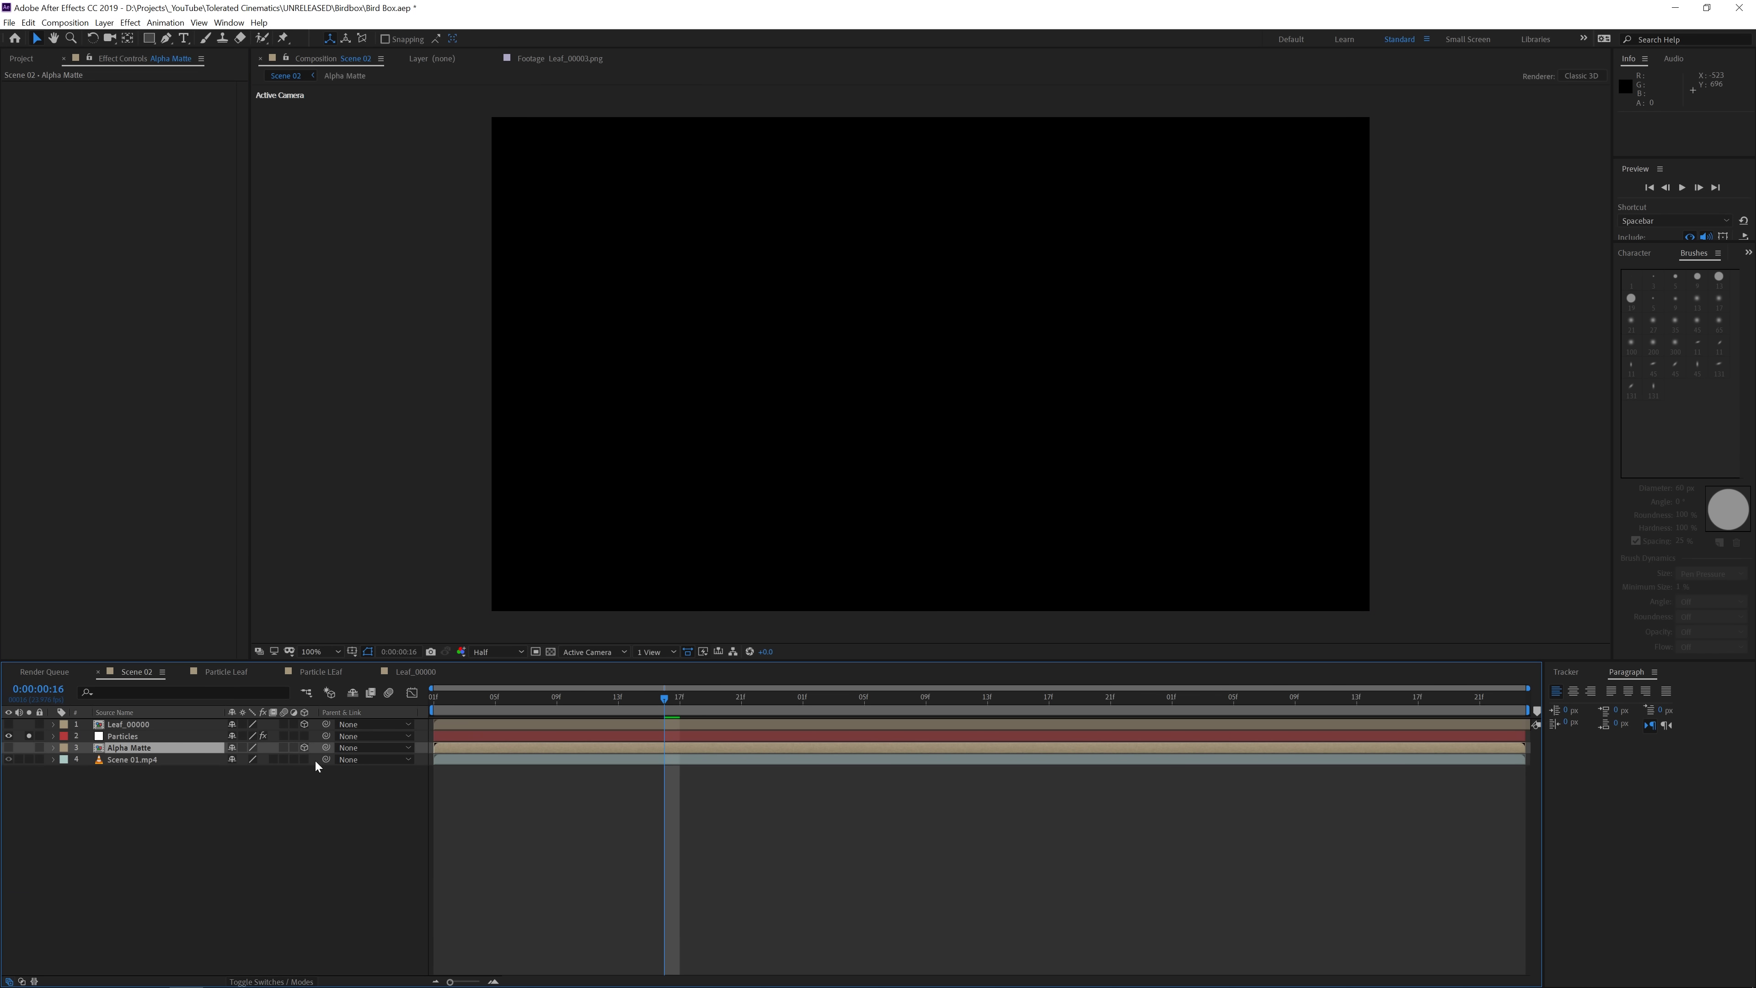
pyautogui.click(125, 737)
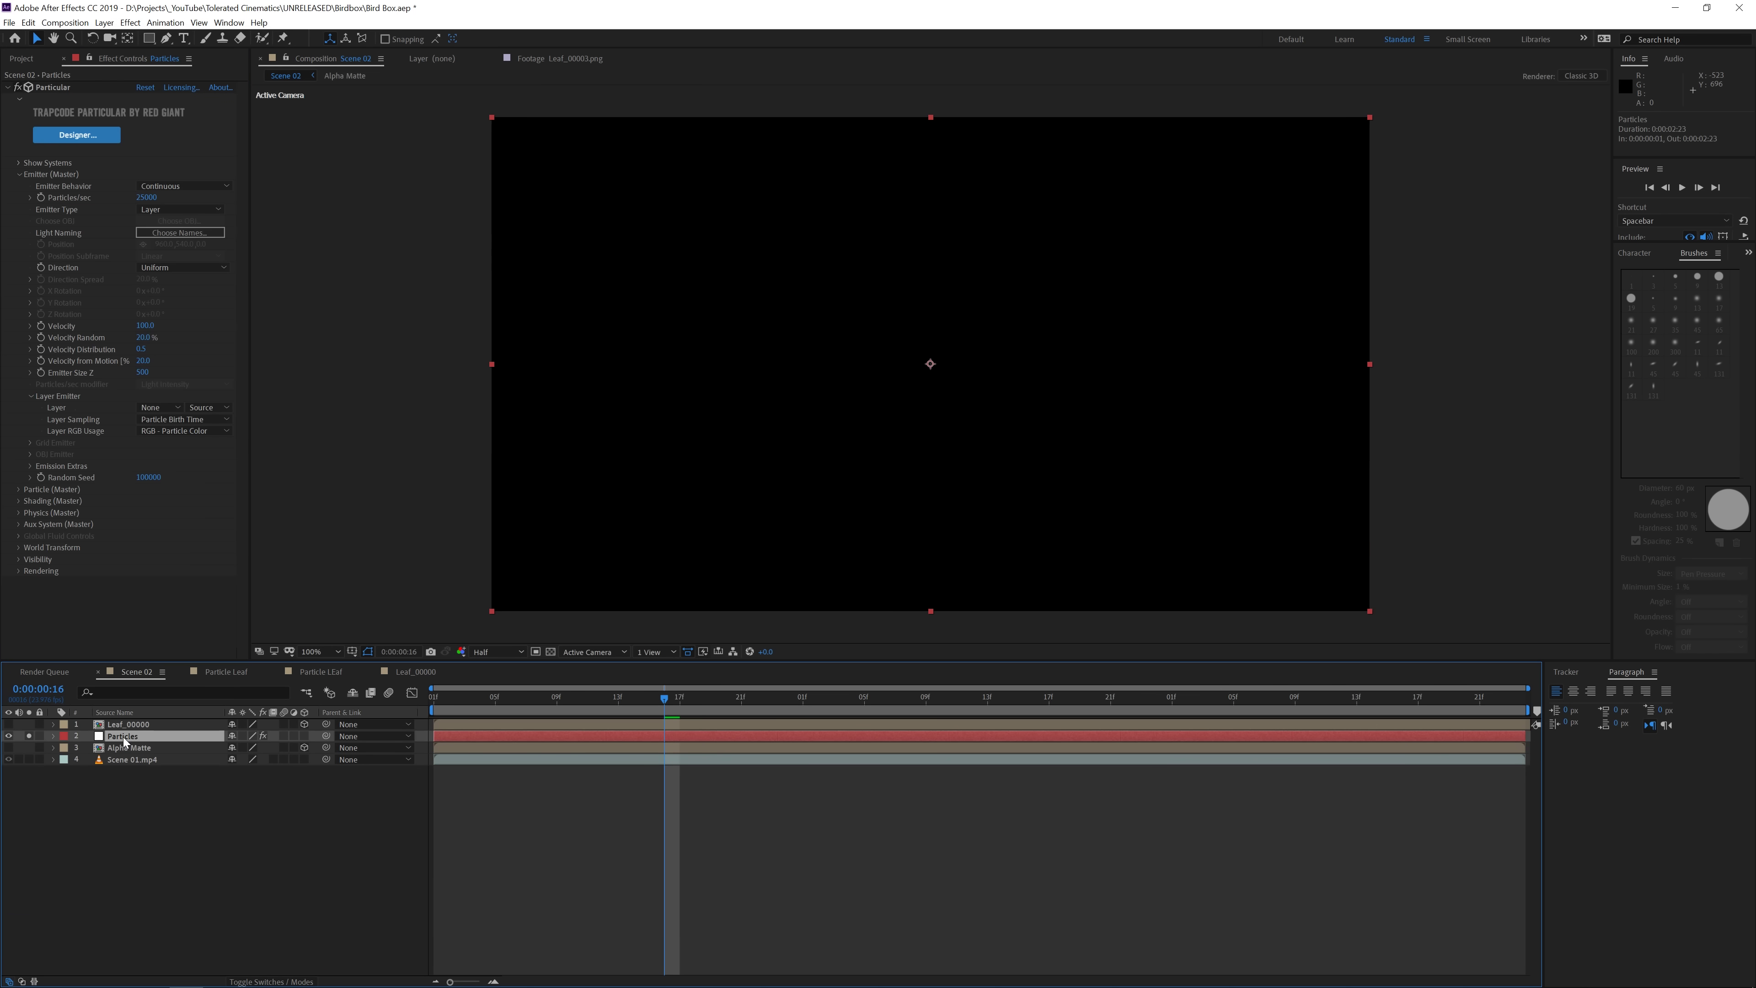
pyautogui.click(160, 407)
pyautogui.click(177, 467)
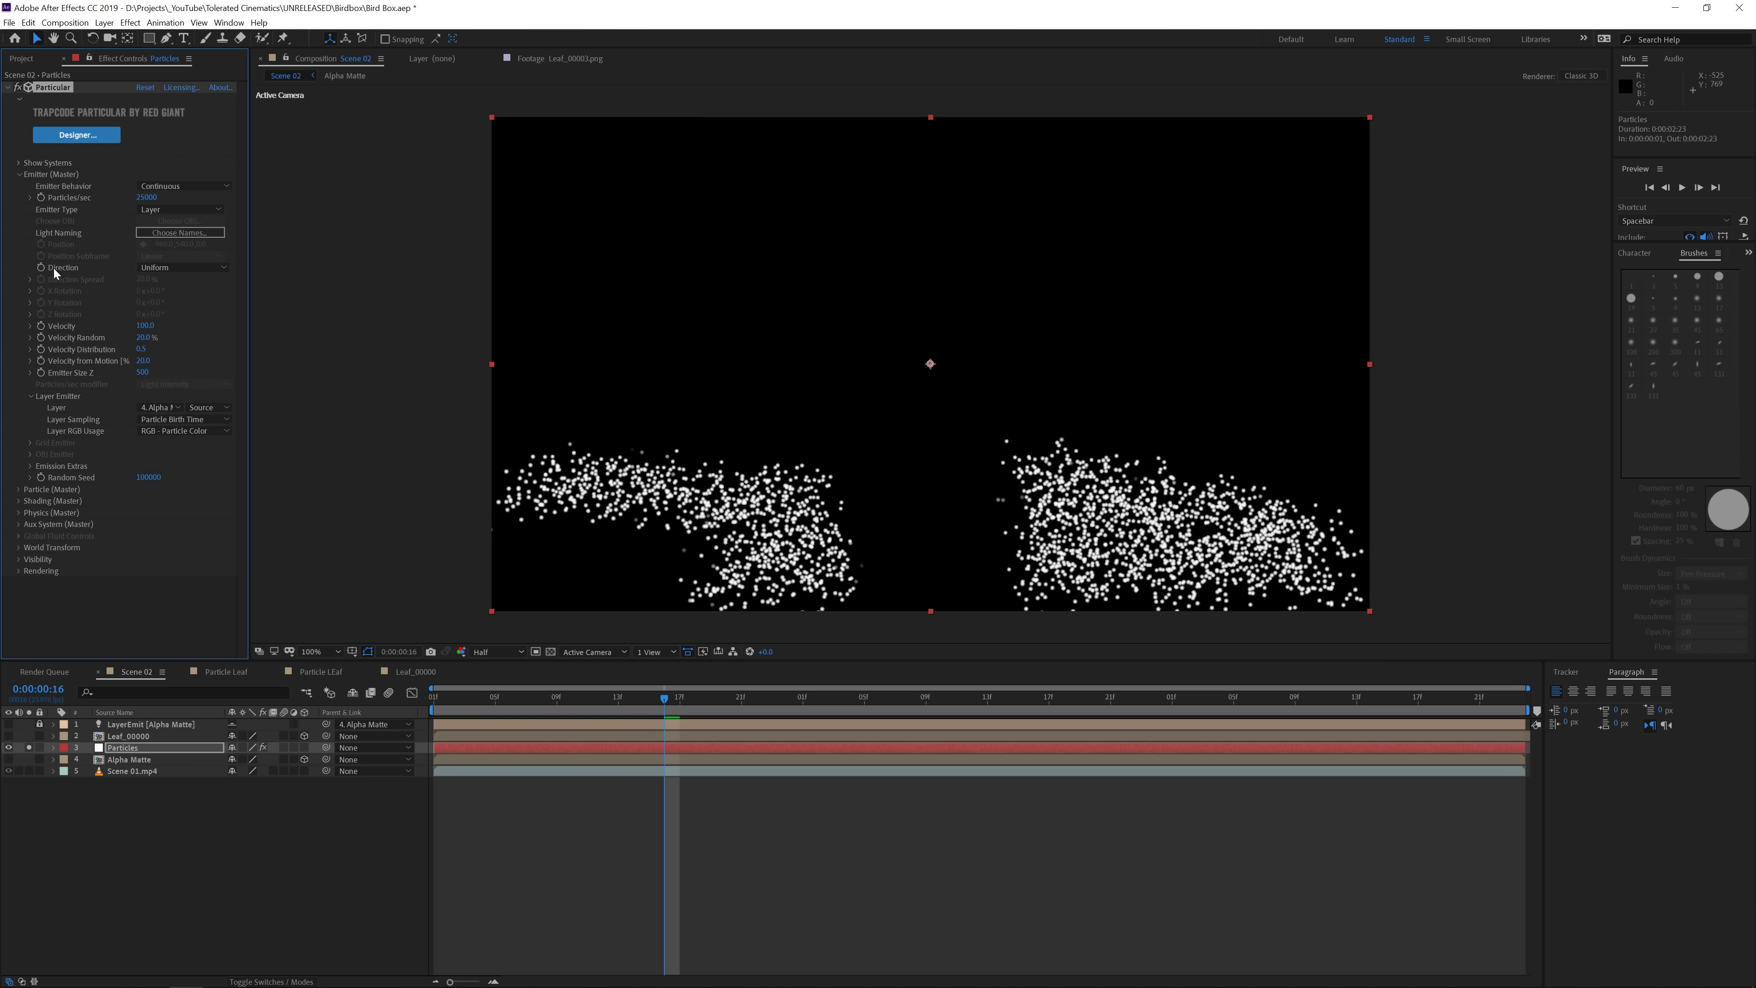
# Set the emitter Direction to Directional with an X Rotation of -35°.
pyautogui.click(167, 267)
pyautogui.click(168, 290)
pyautogui.click(158, 292)
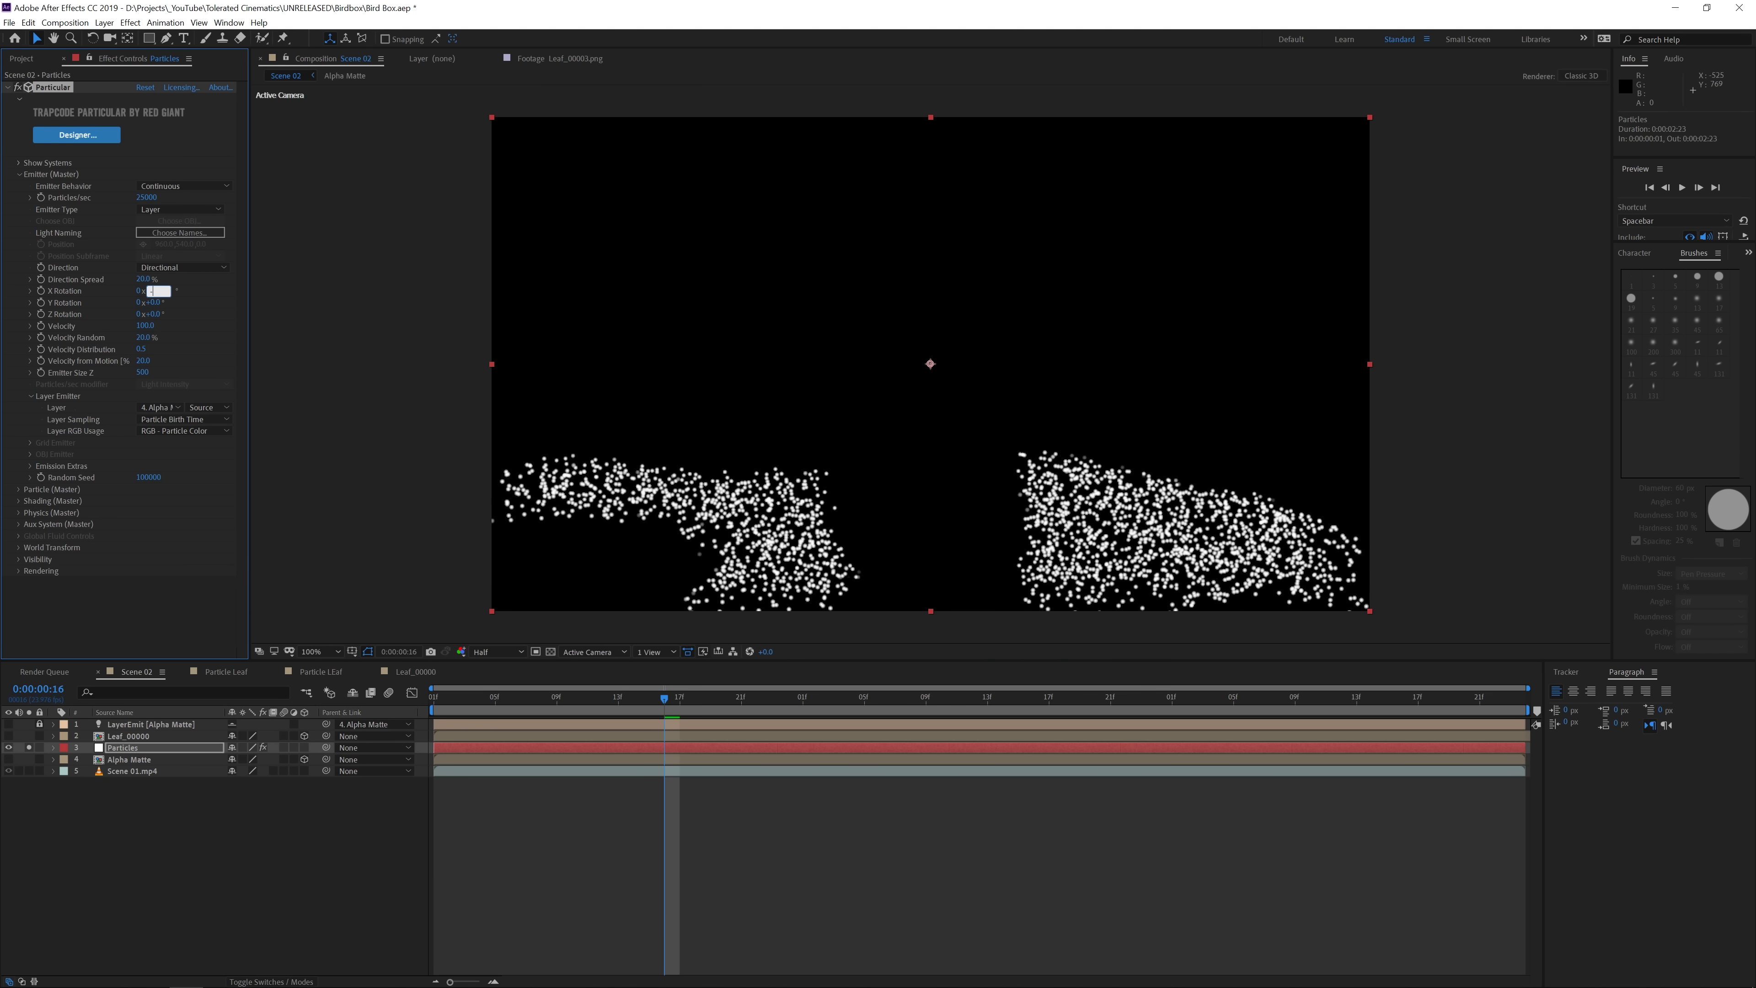
pyautogui.write('-35')
pyautogui.press('Return')
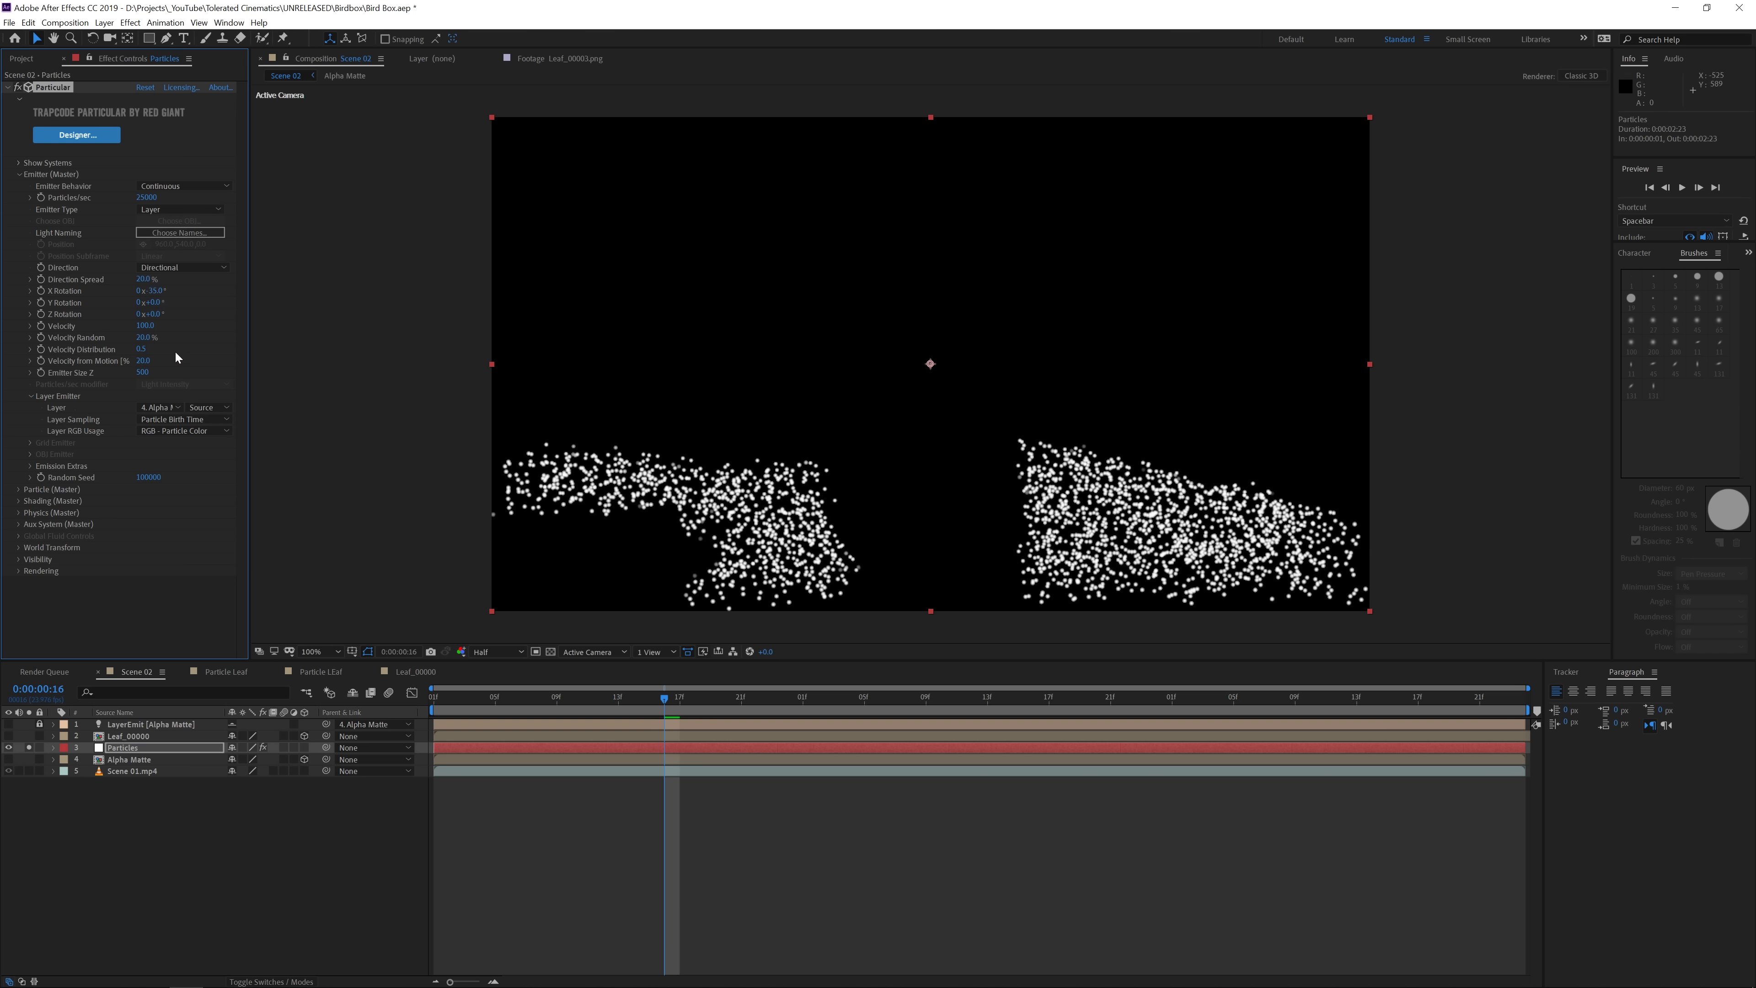
# Set the emitter's Velocity to 500, Velocity Random to 85%, and Direction Spread to 10%.
pyautogui.click(145, 326)
pyautogui.write('500')
pyautogui.click(145, 337)
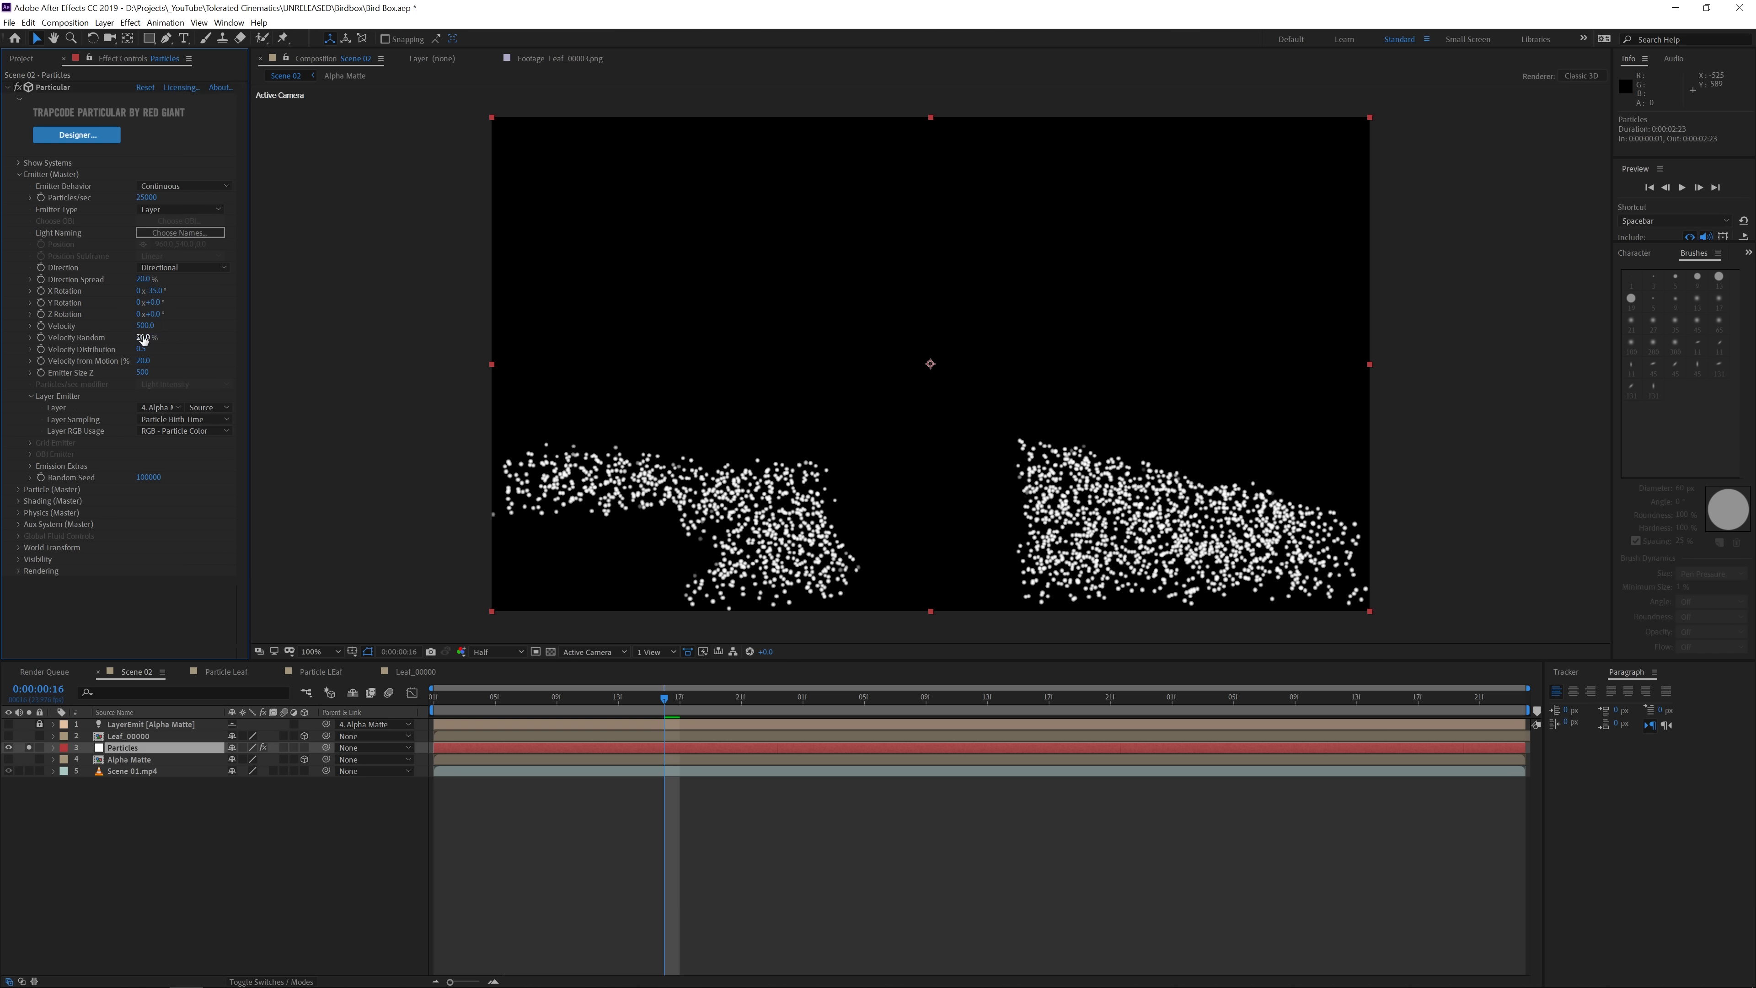
pyautogui.write('1')
pyautogui.write('50')
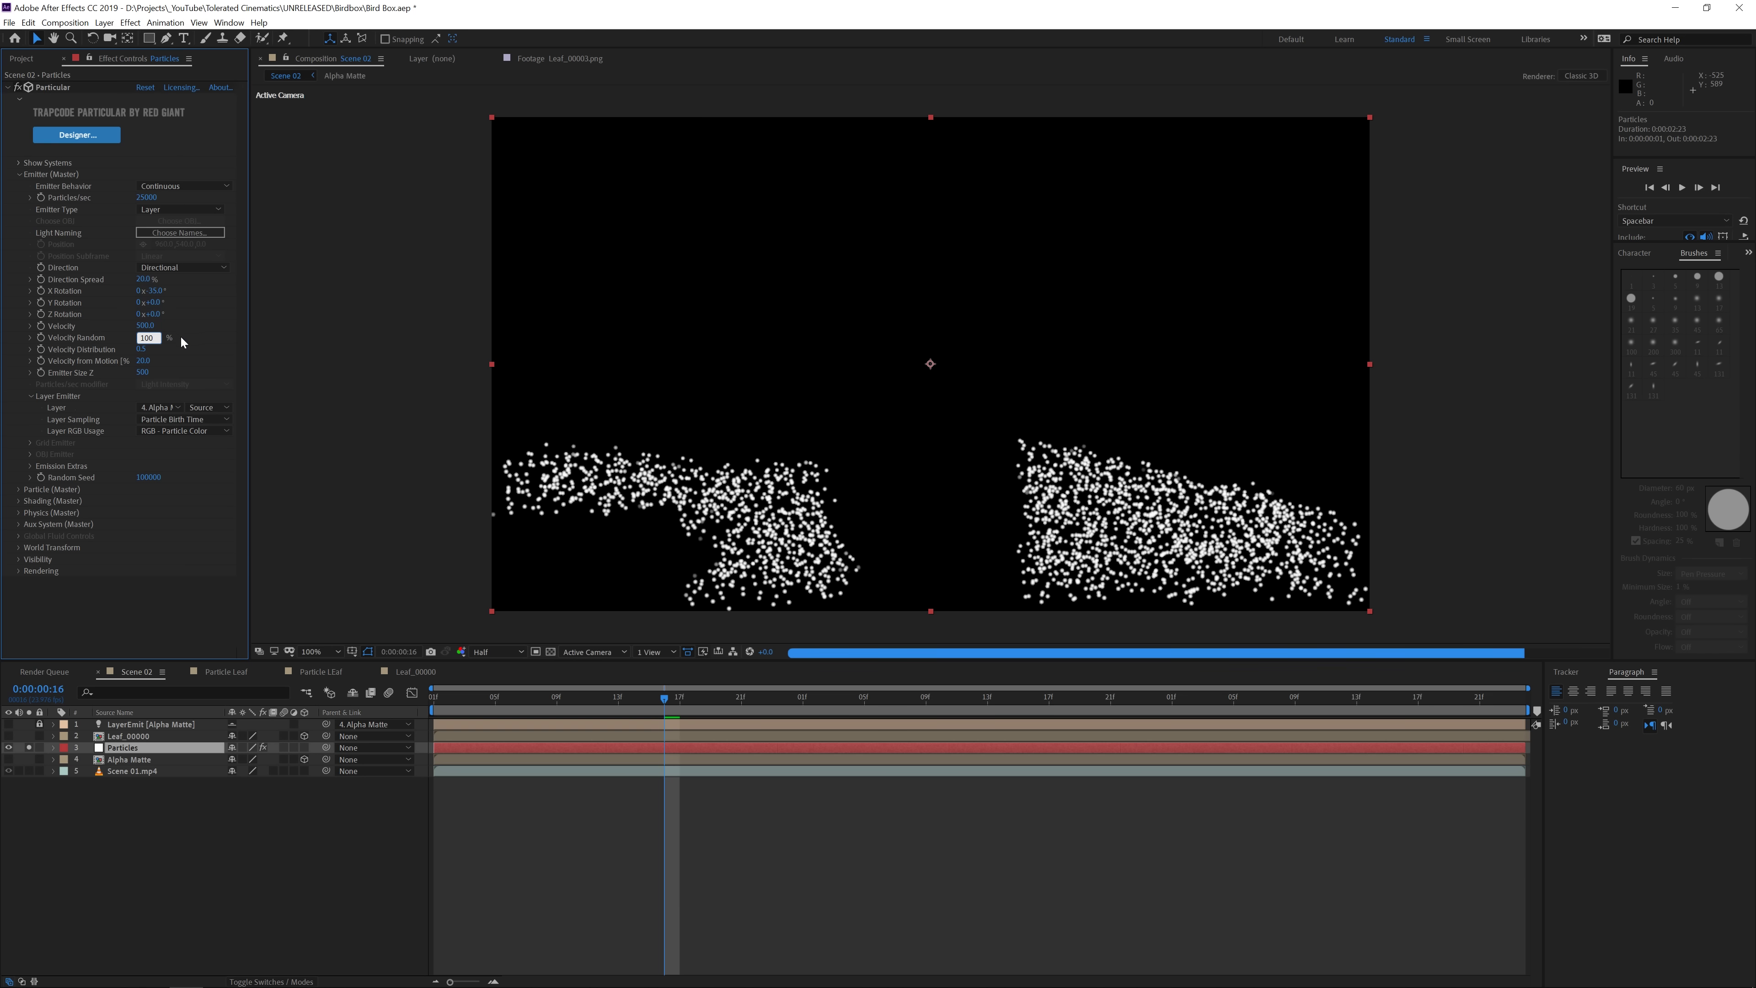
pyautogui.press('Return')
pyautogui.write('85')
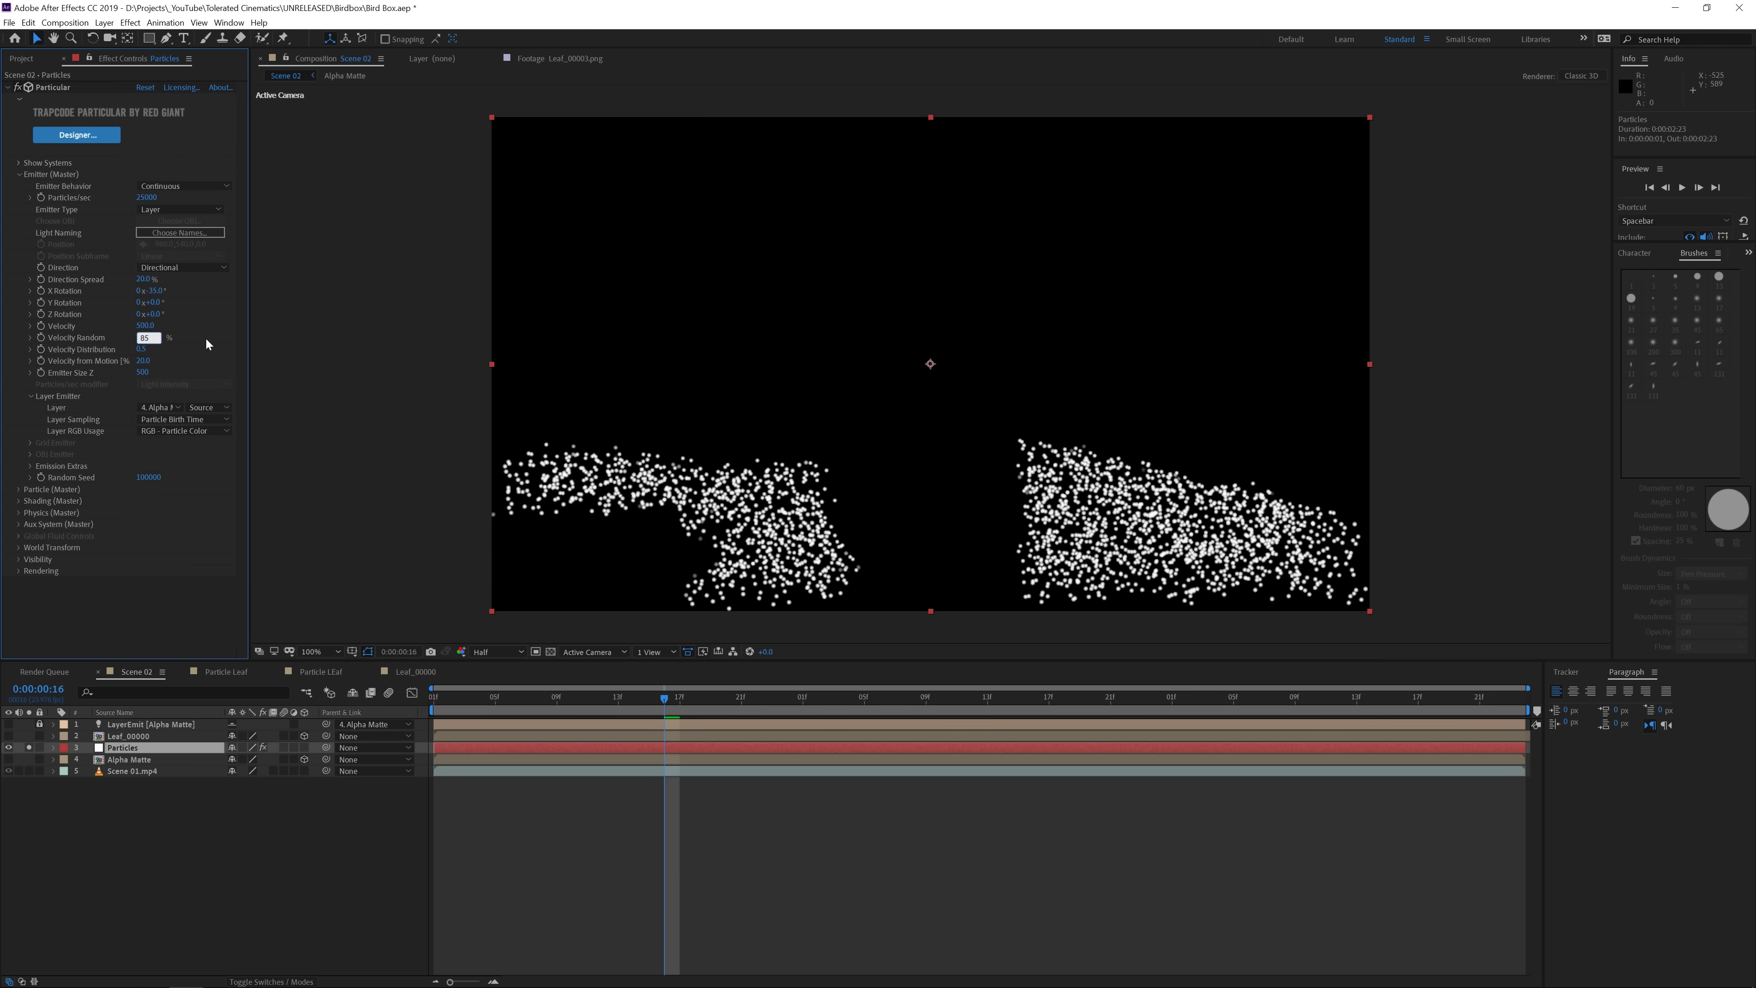
pyautogui.press('Return')
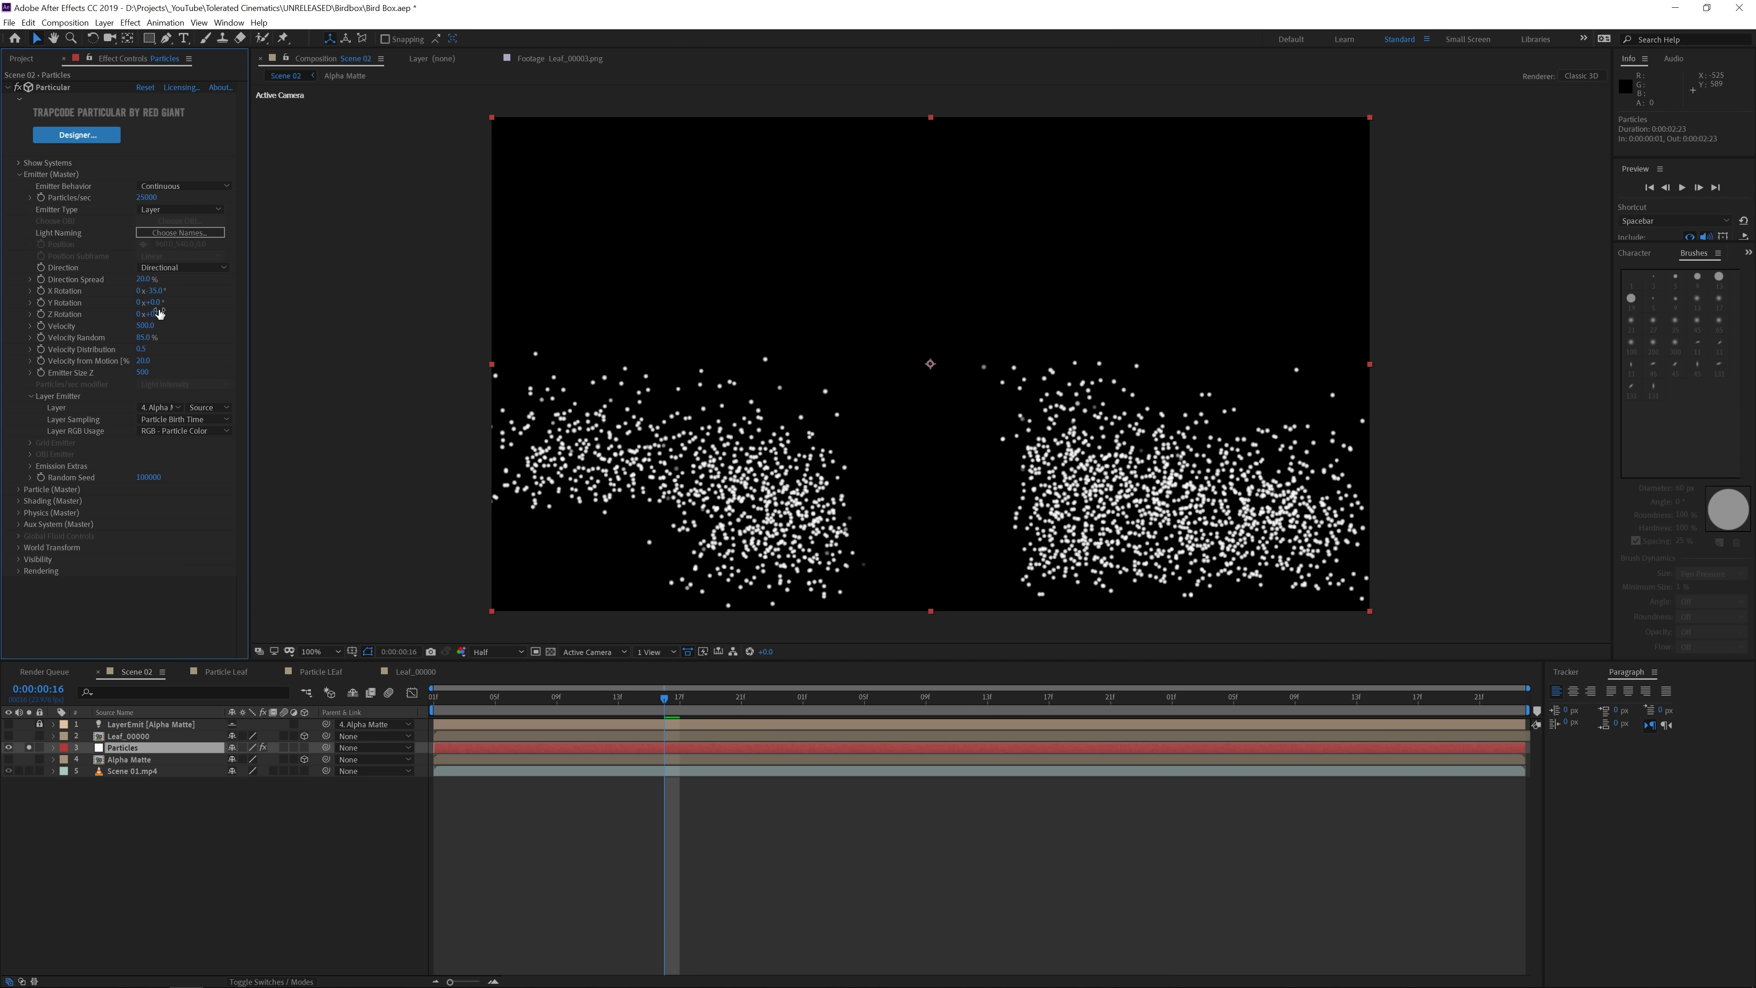
pyautogui.click(143, 279)
pyautogui.press('Return')
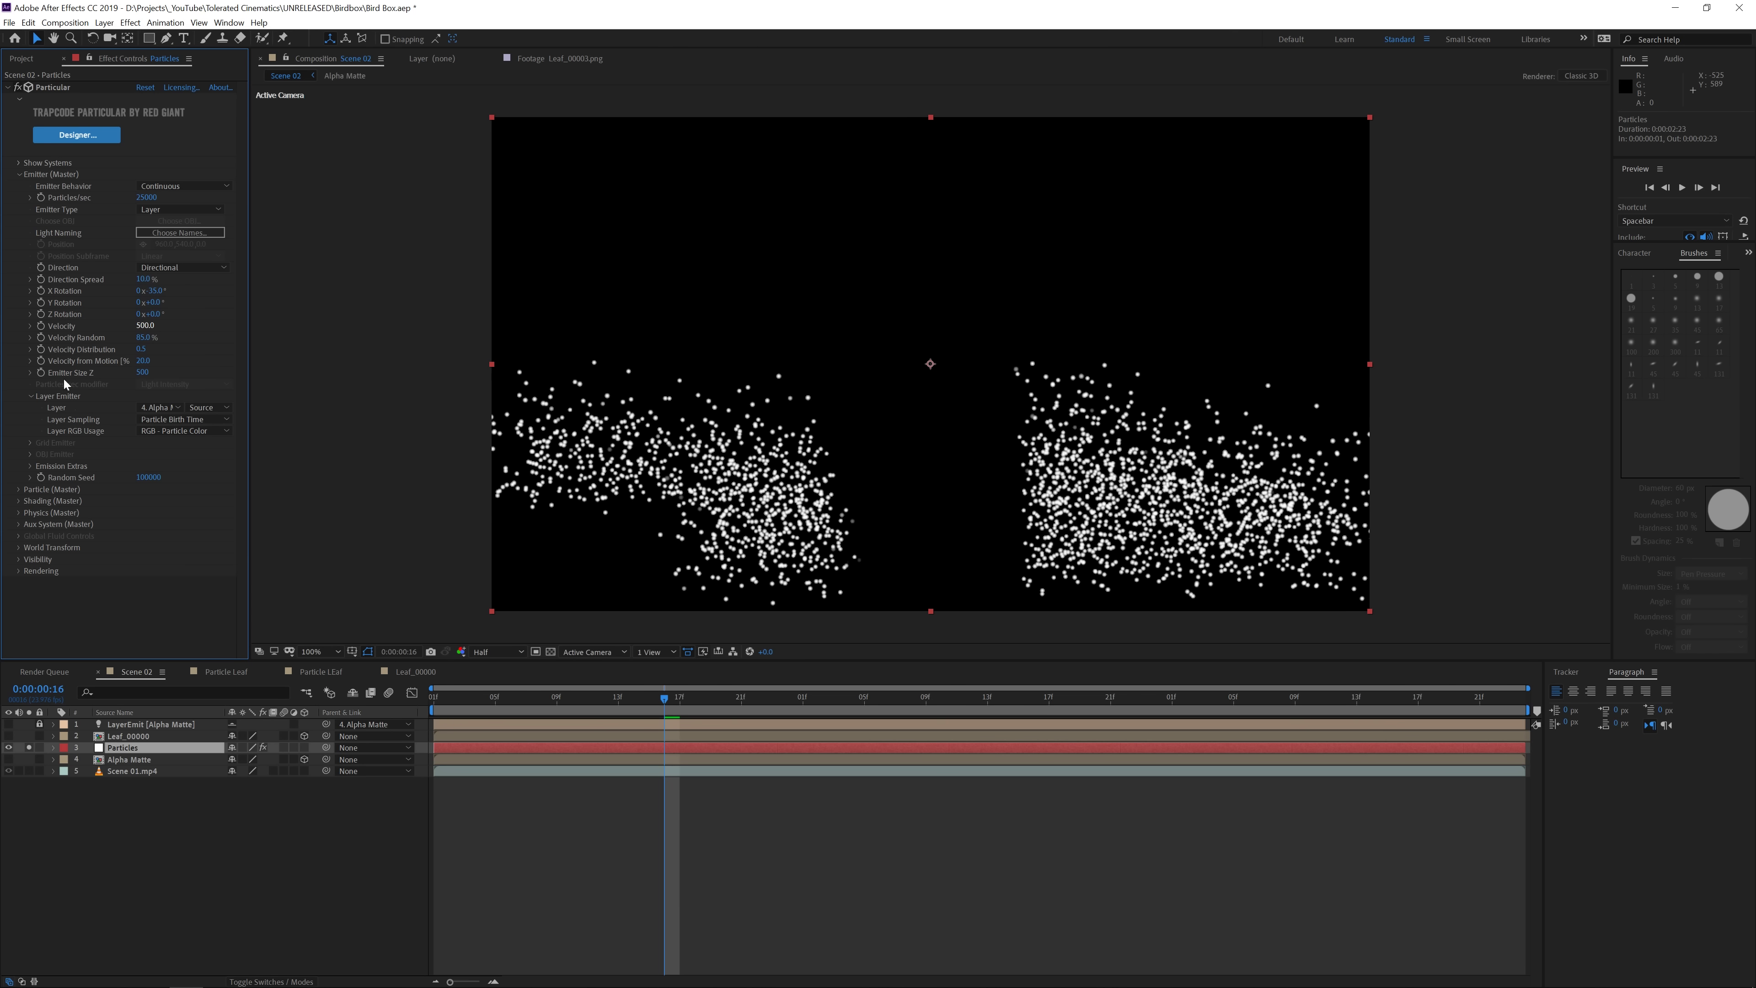
# Set the particle Life to 25 seconds in the Particle (Master) settings.
pyautogui.click(19, 490)
pyautogui.scroll(-3, 21, 493)
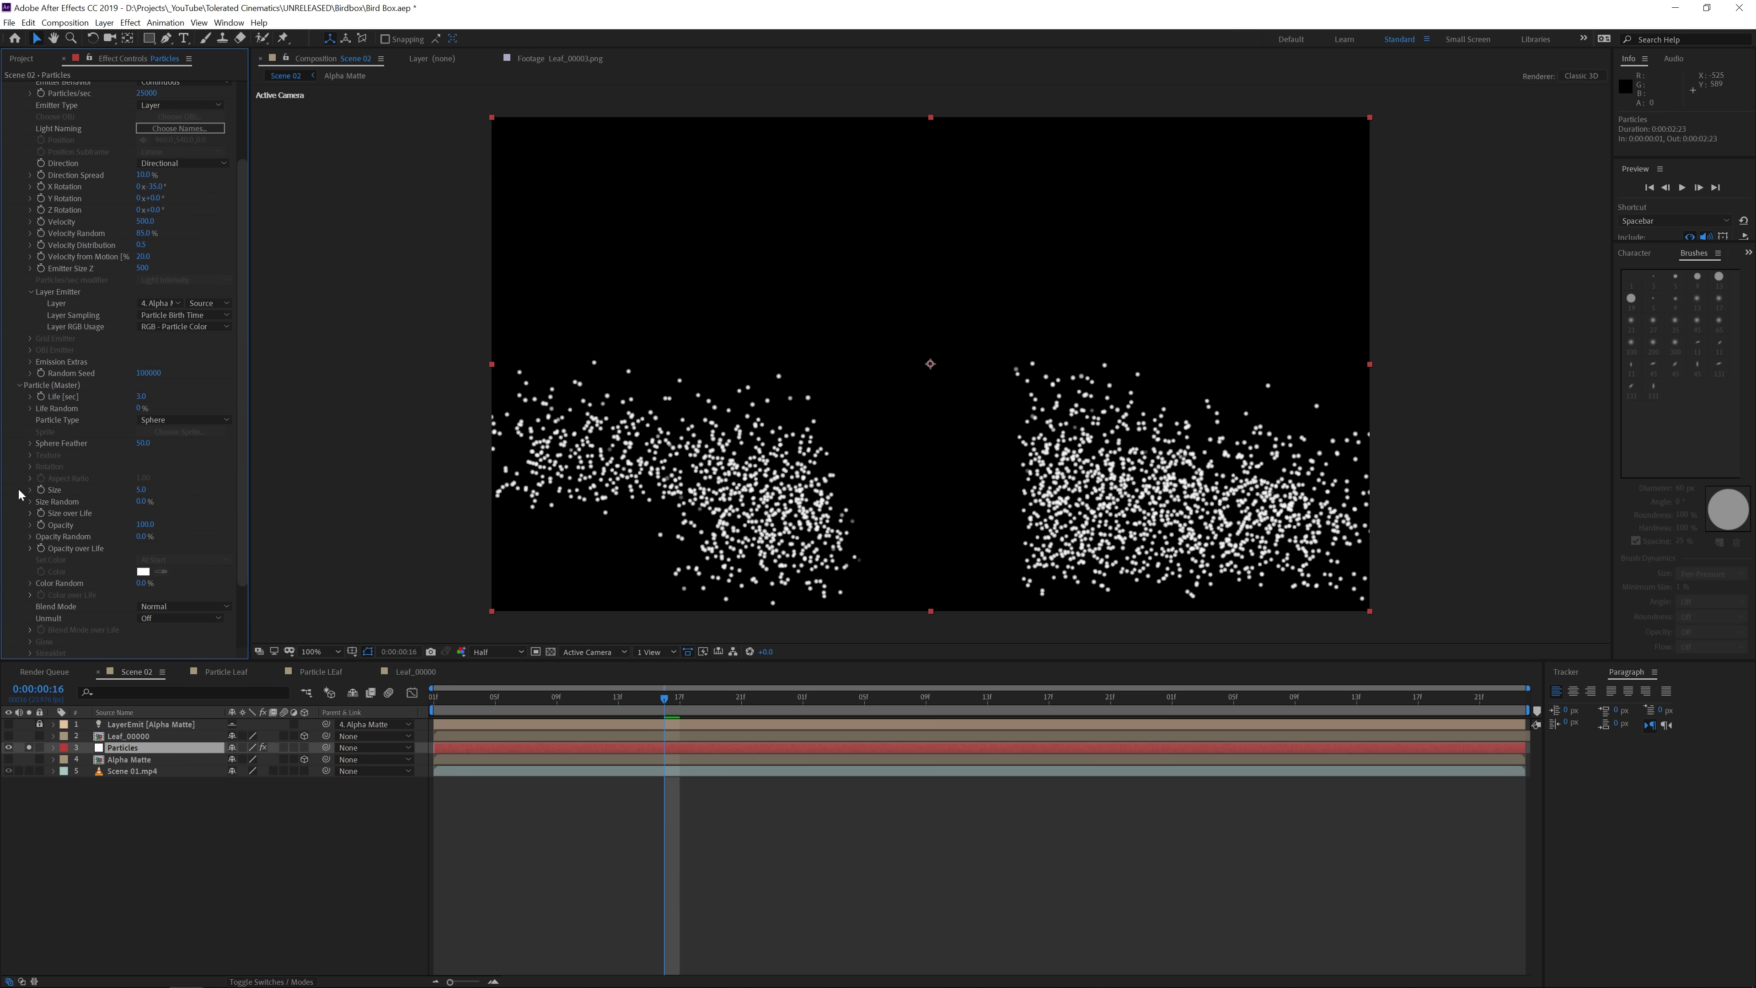
pyautogui.click(141, 396)
pyautogui.write('25')
pyautogui.press('Return')
# Enable keyframing of Particles/sec at the first frame, 0:00:00:01.
pyautogui.click(428, 699)
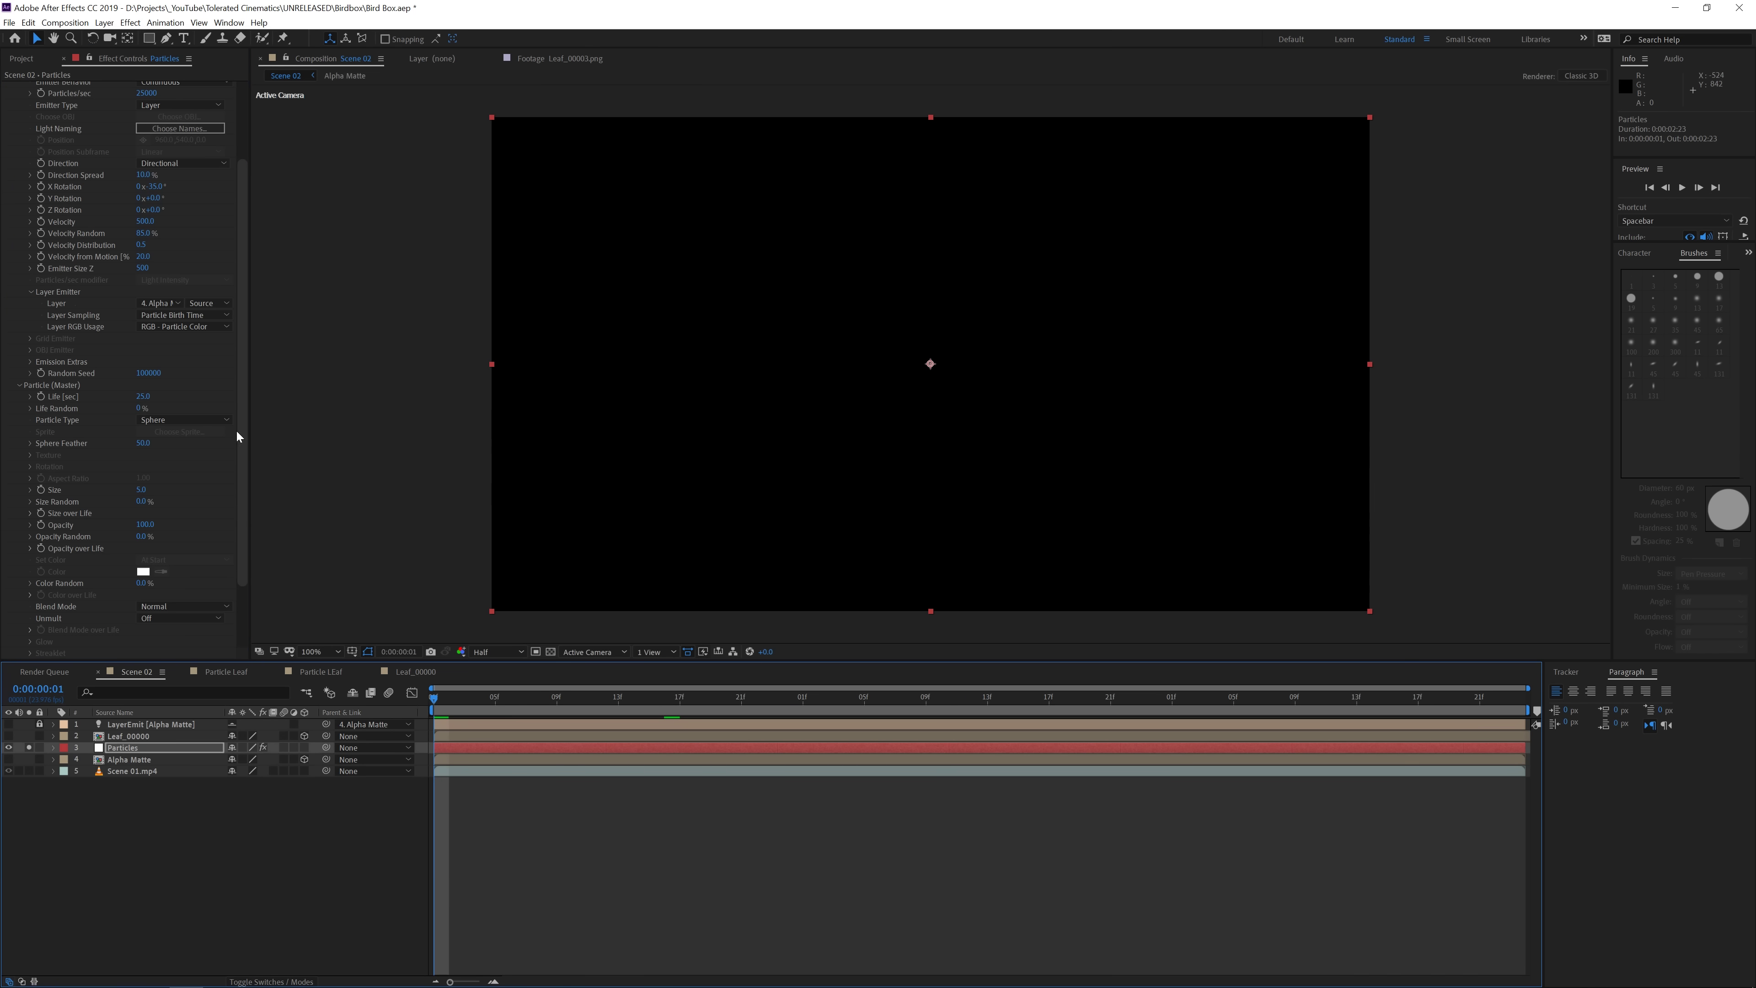
pyautogui.scroll(3, 235, 331)
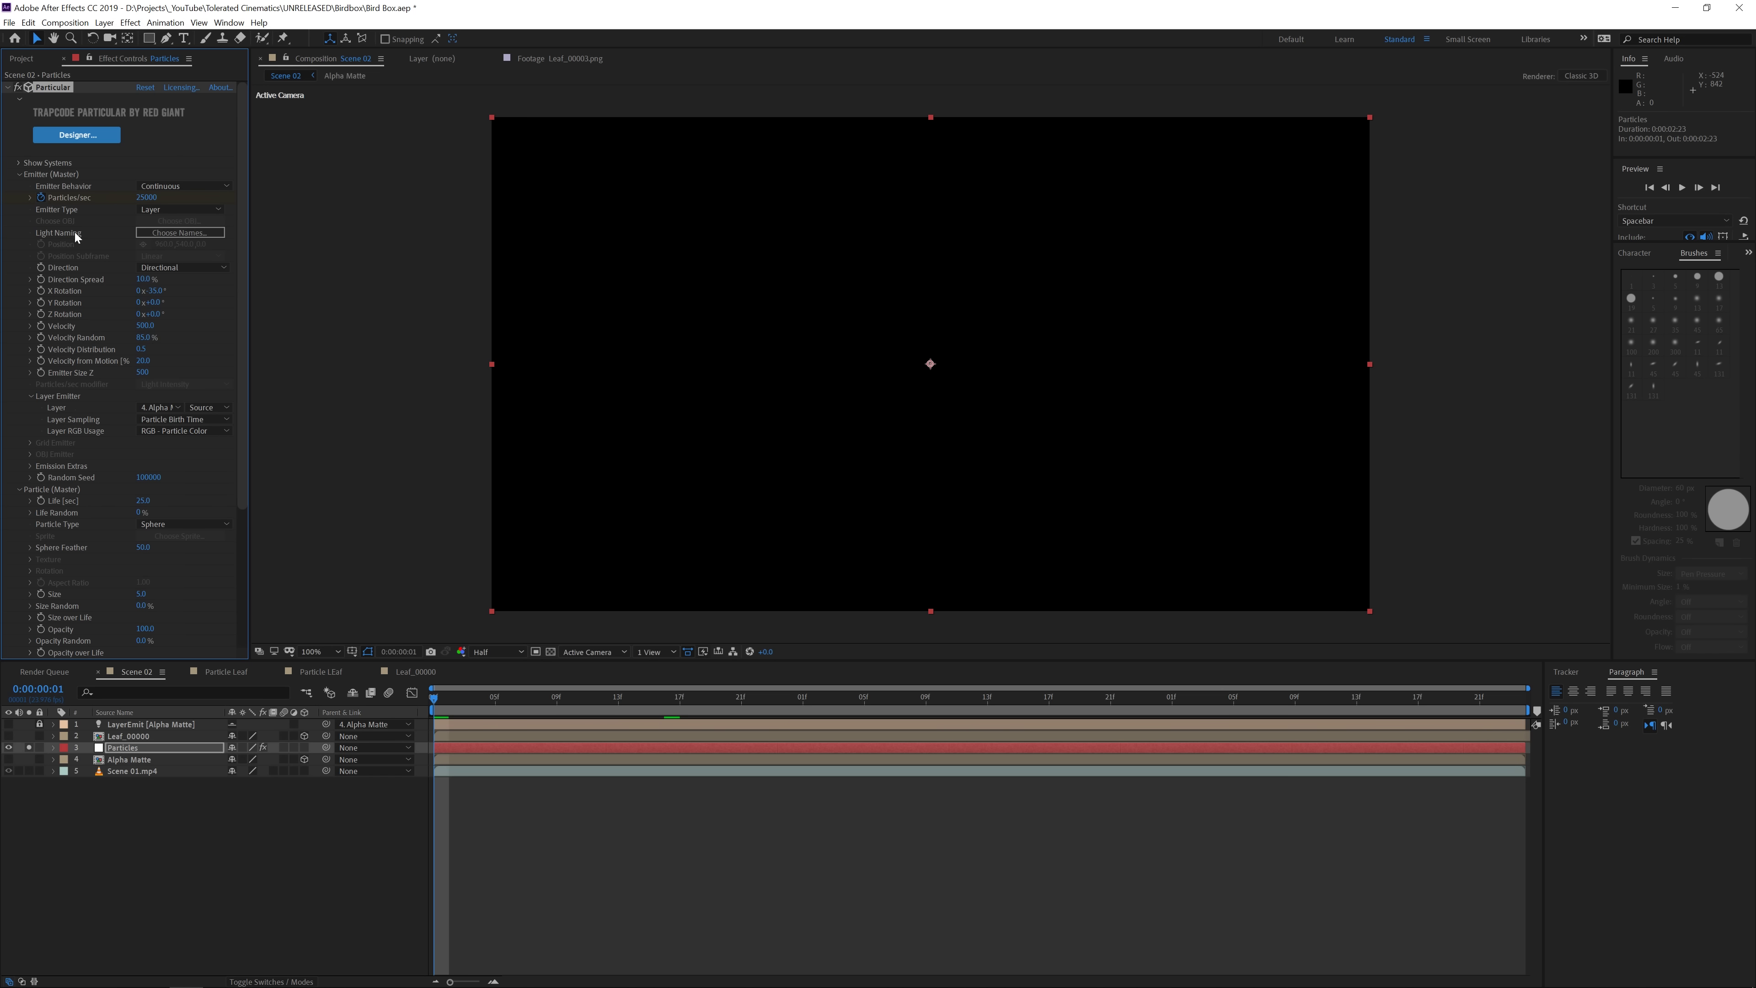
# Set Particles/sec to 0 at frame 0:00:00:02 so the emission stops after the first frame.
pyautogui.press('pagedown')
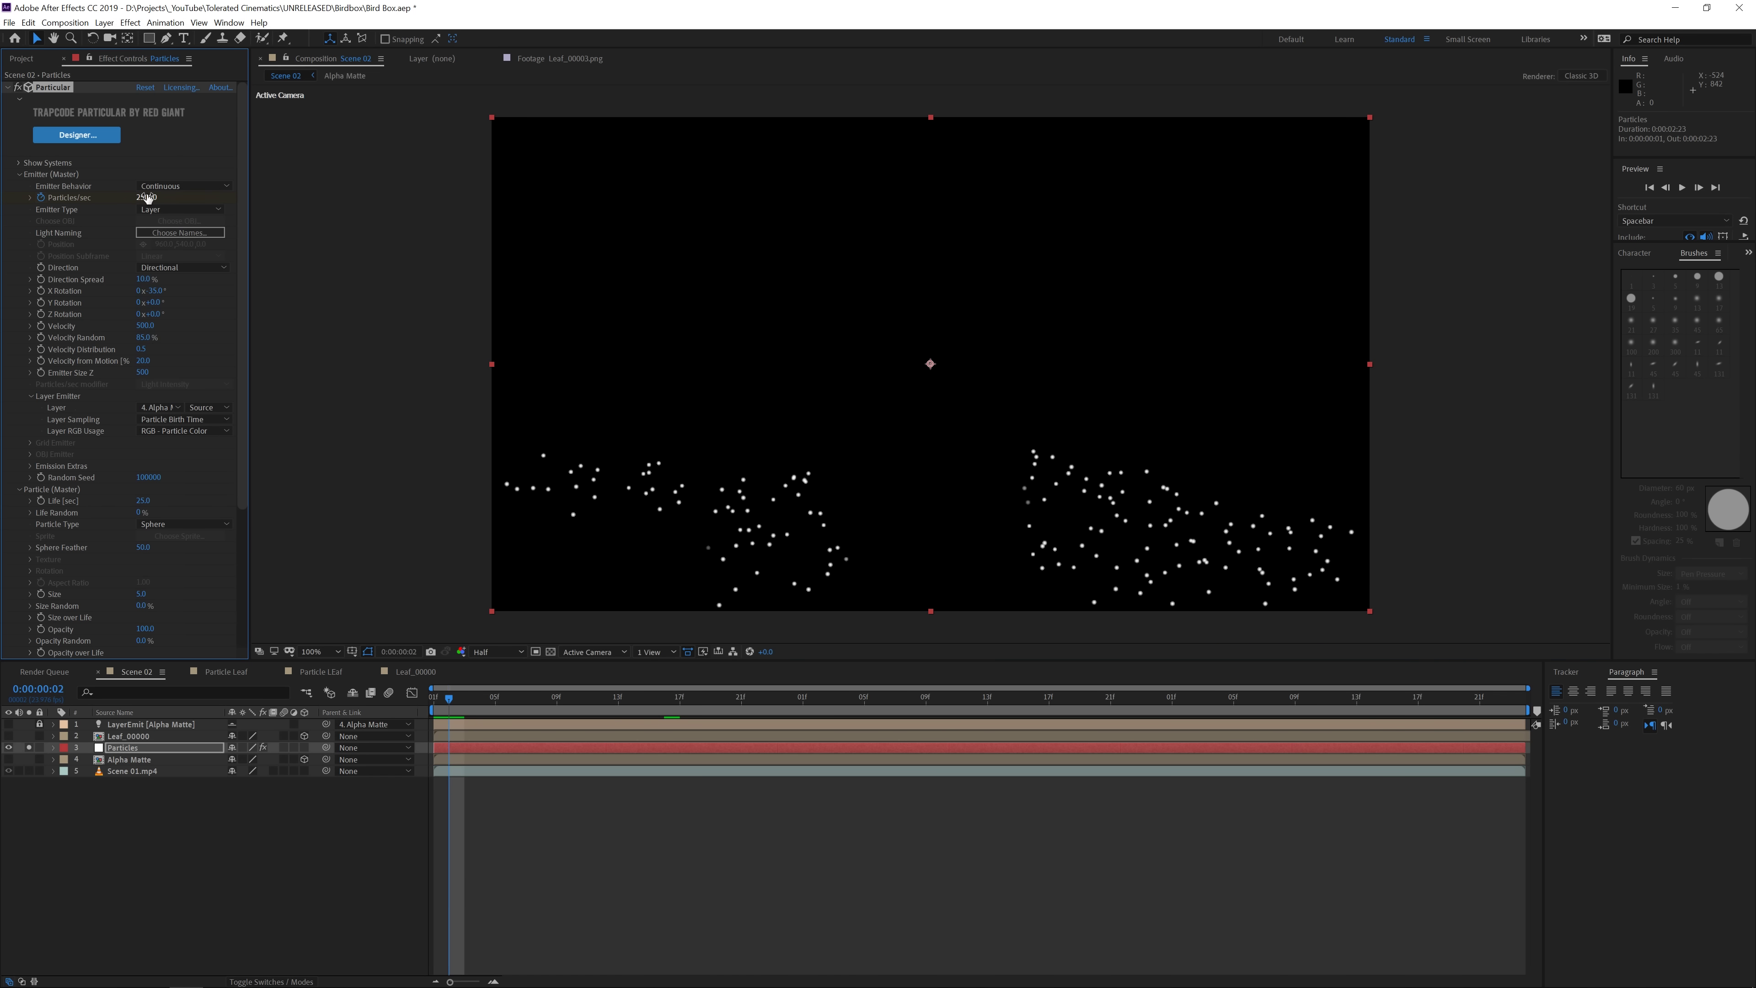
pyautogui.click(147, 198)
pyautogui.write('0')
pyautogui.press('Return')
pyautogui.hotkey('ctrl', 'z')
# Set the Particles/sec keyframe at the first frame, 0:00:00:01, to 50000.
pyautogui.click(149, 198)
pyautogui.write('50')
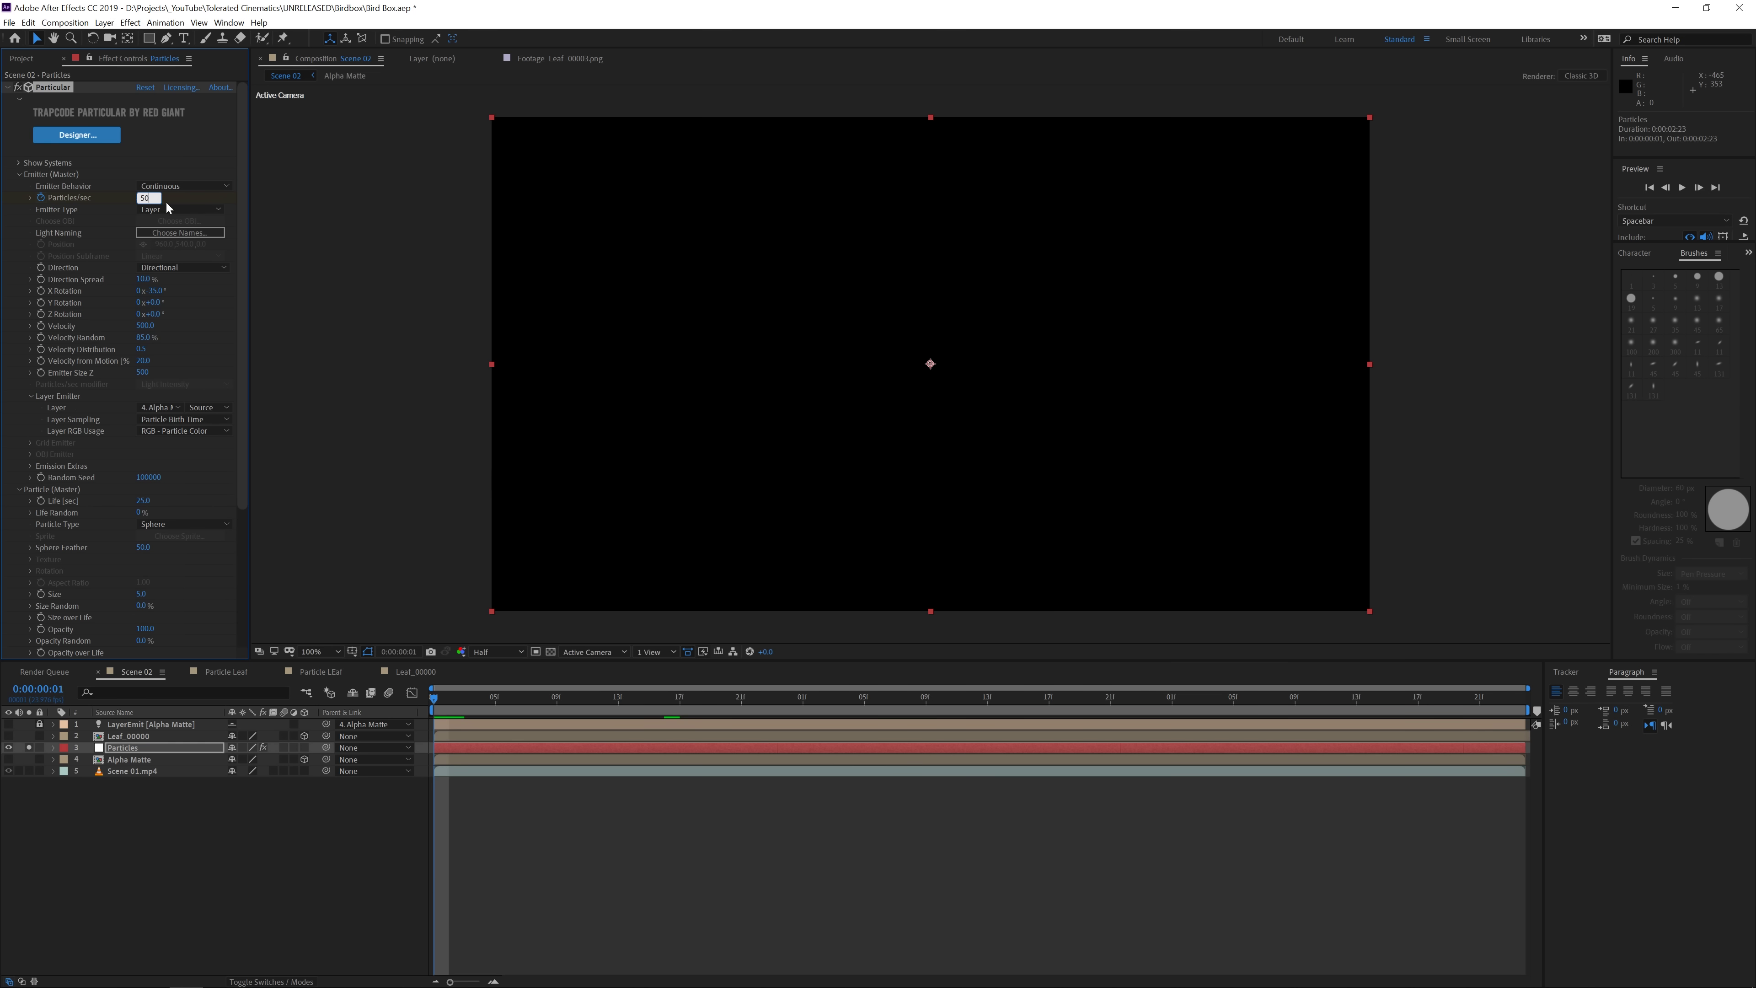
pyautogui.write('000')
pyautogui.press('Return')
pyautogui.press('pagedown')
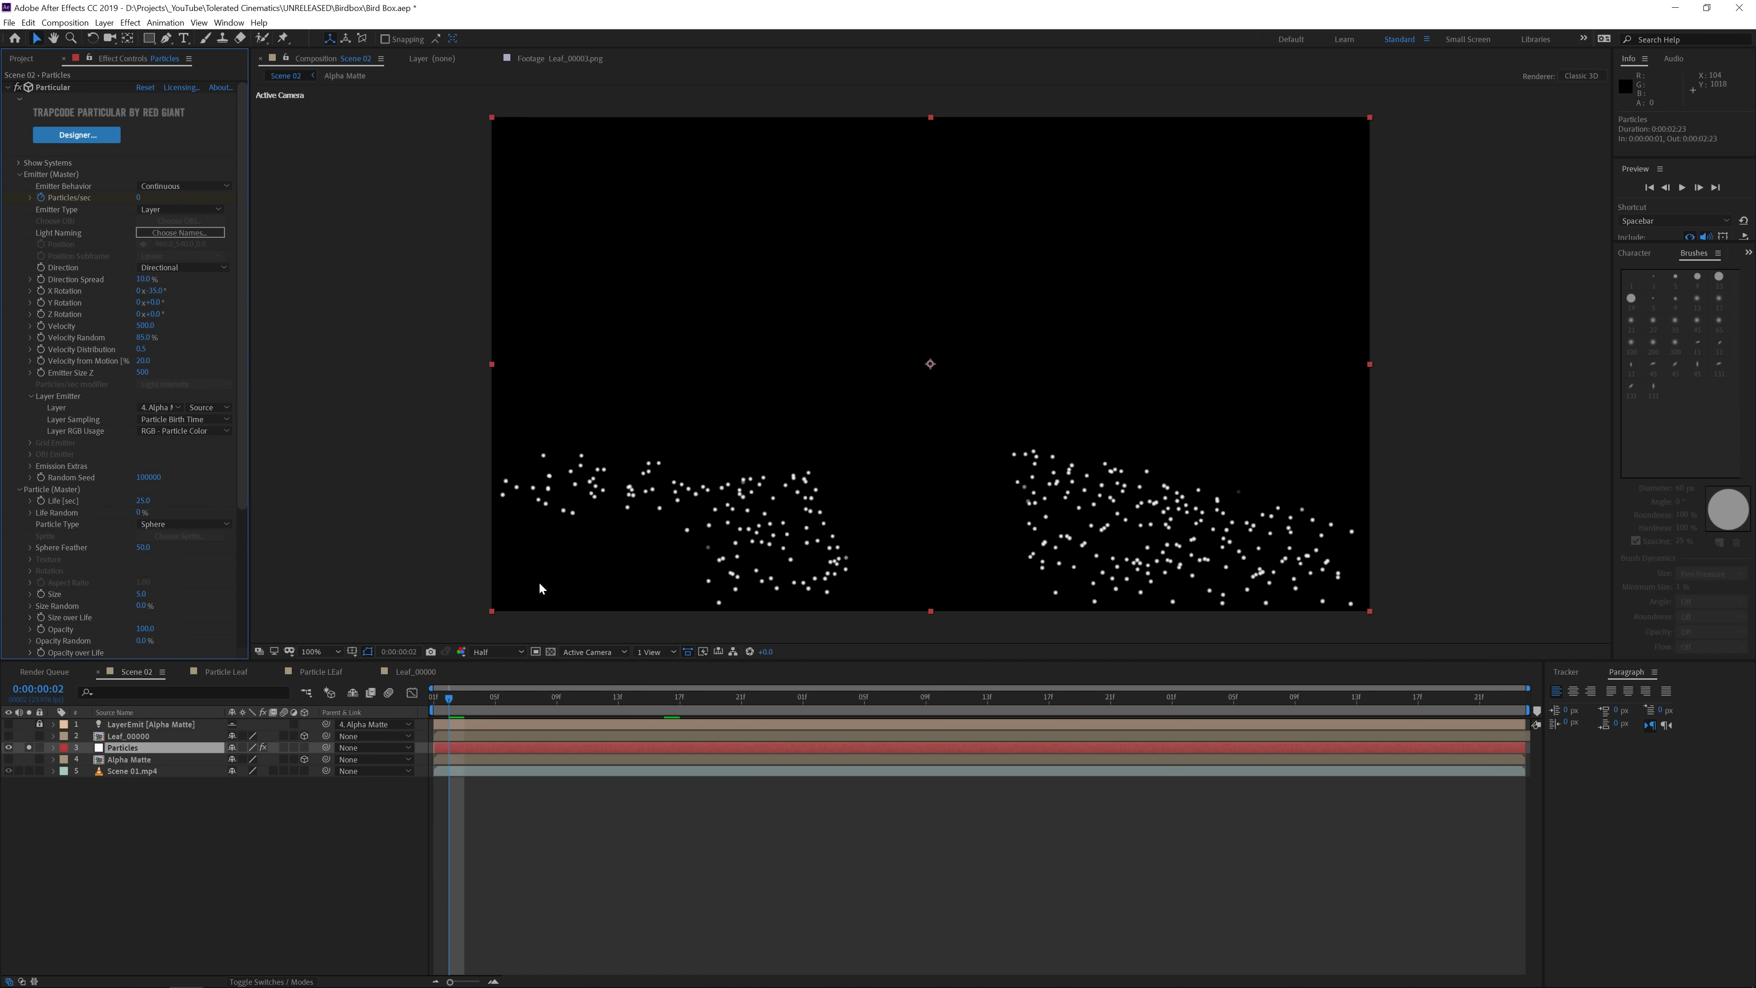
pyautogui.press('pagedown')
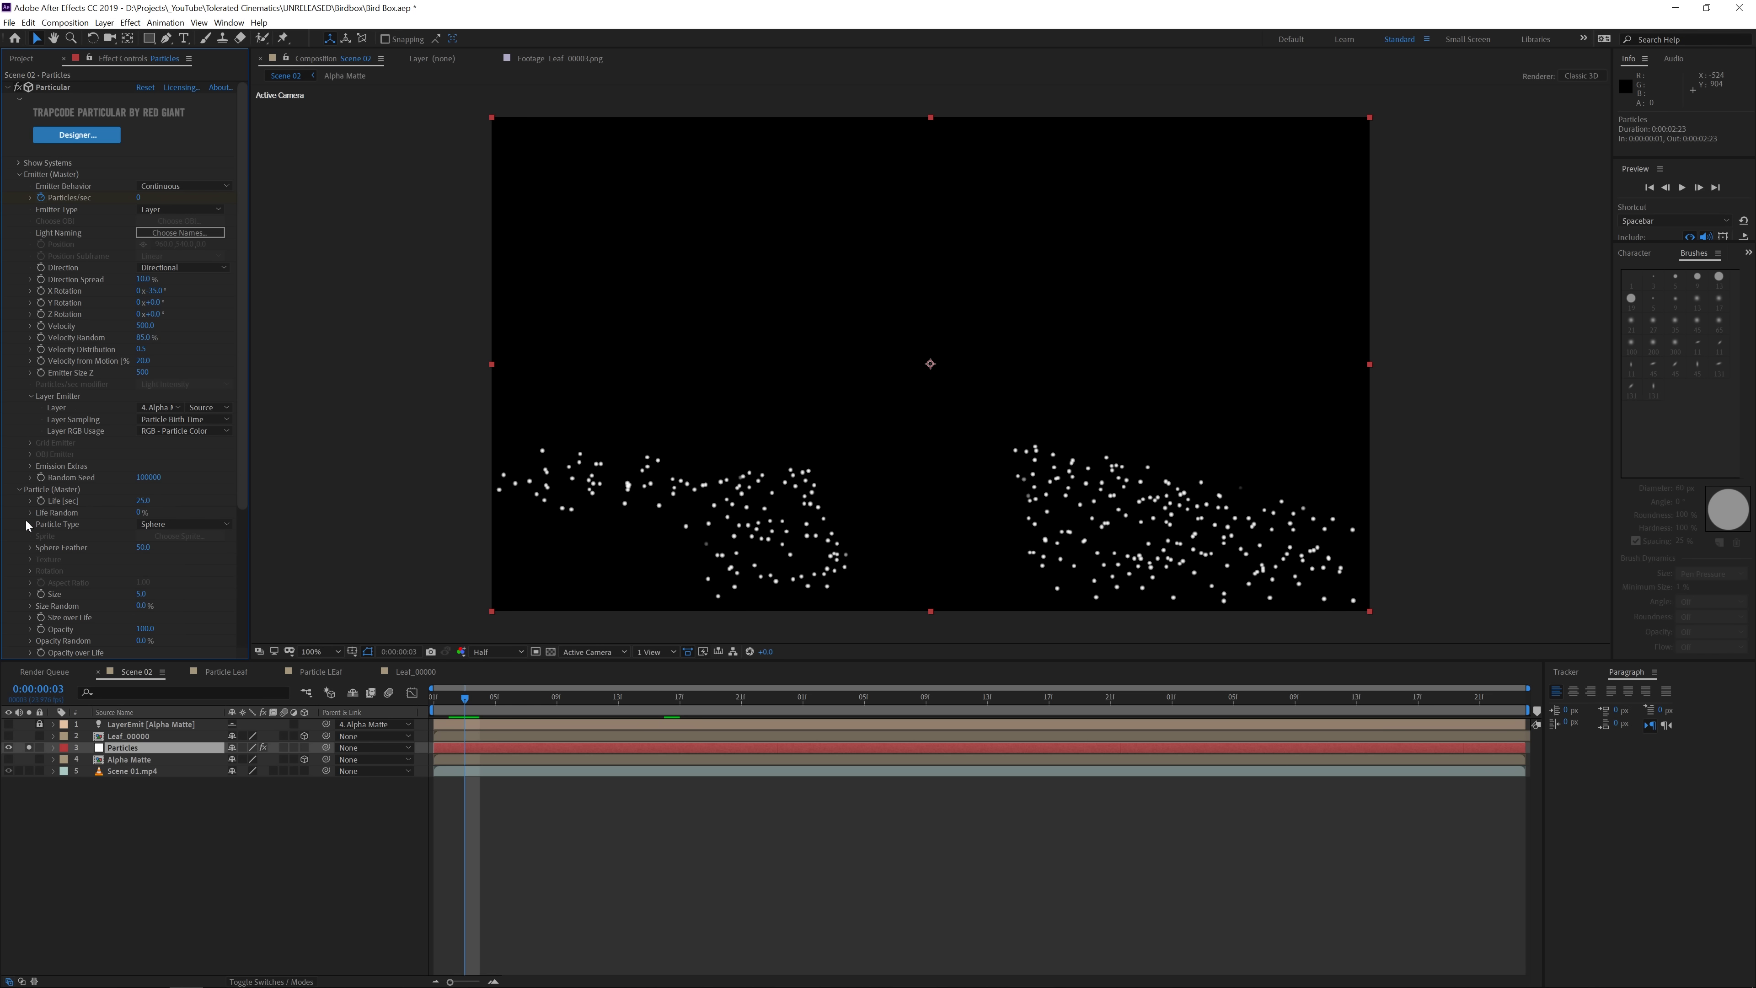
# Set the Particle Type to Textured Polygon in the Particle (Master) settings.
pyautogui.scroll(-1, 27, 526)
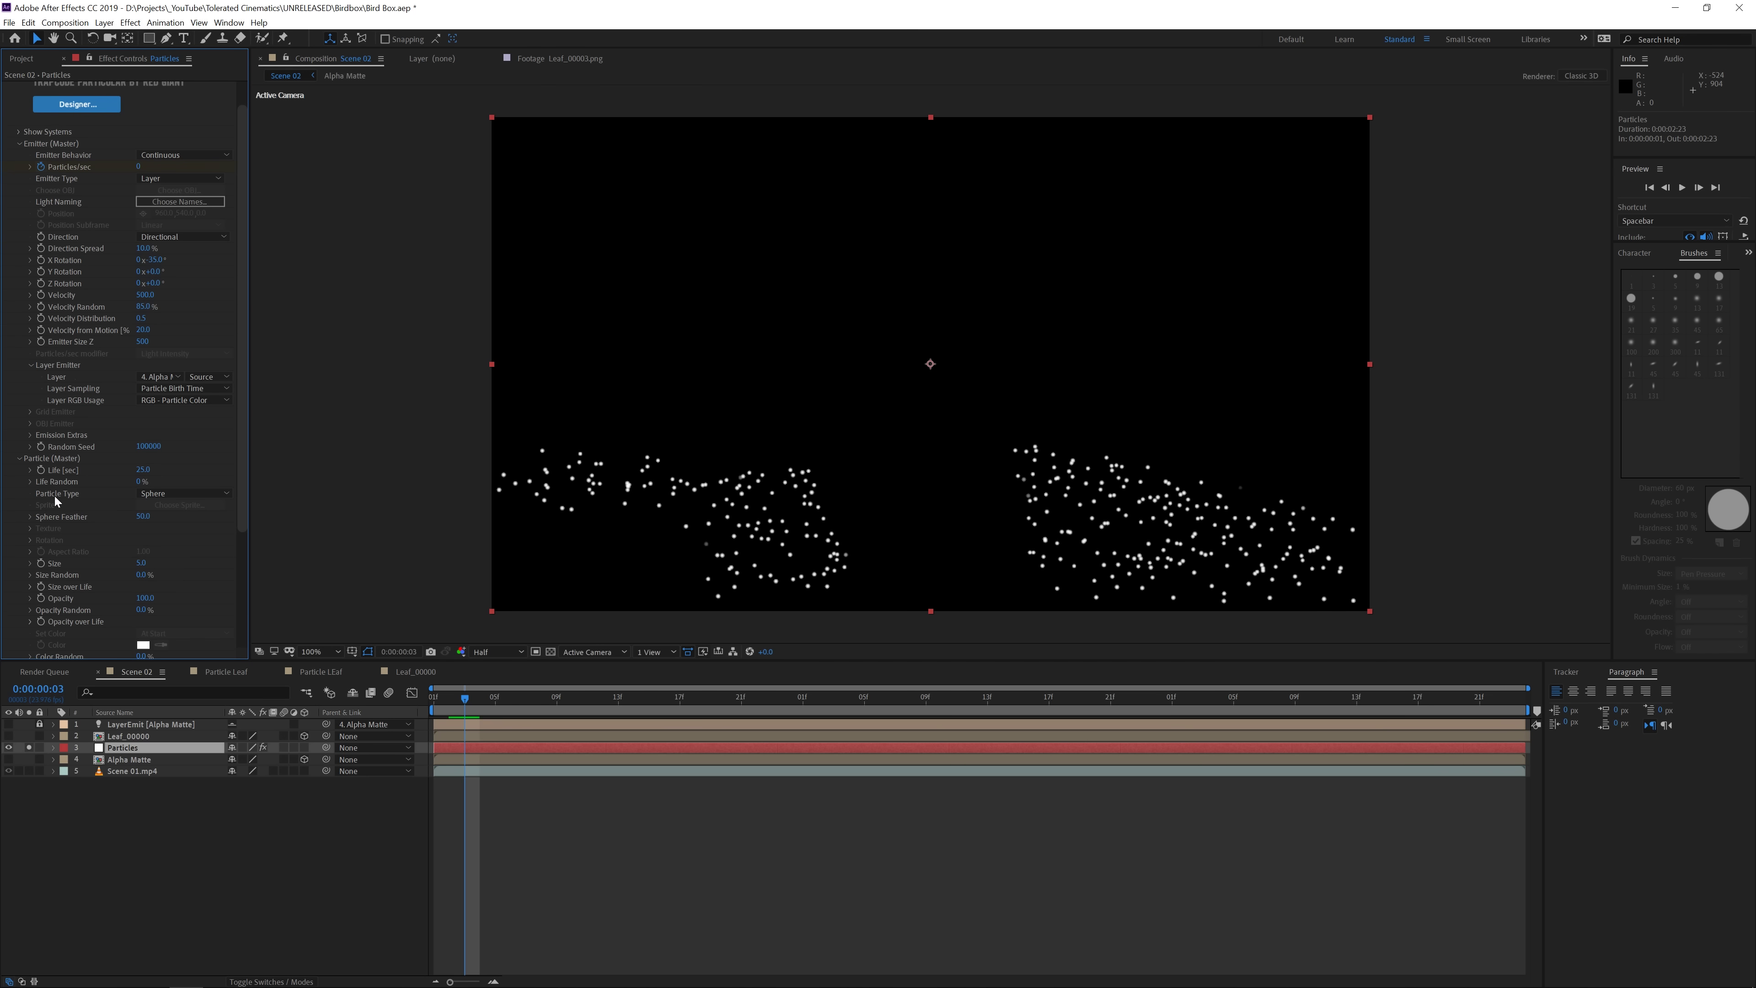
pyautogui.click(156, 493)
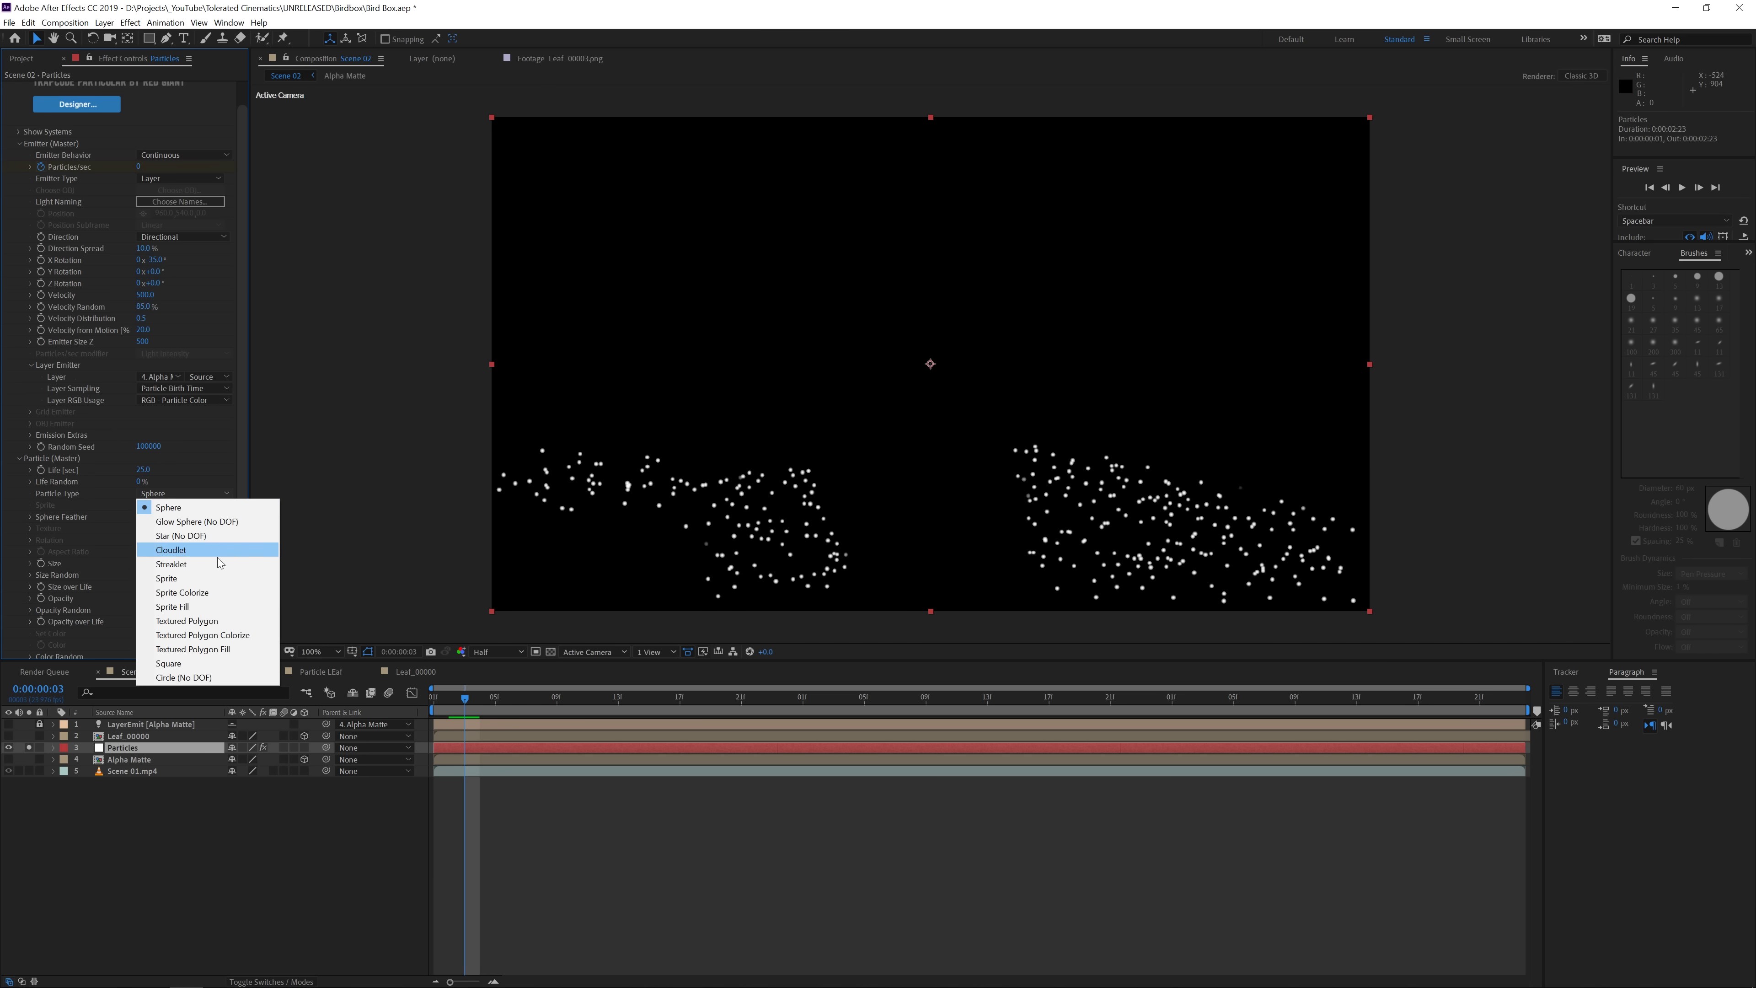
pyautogui.click(200, 622)
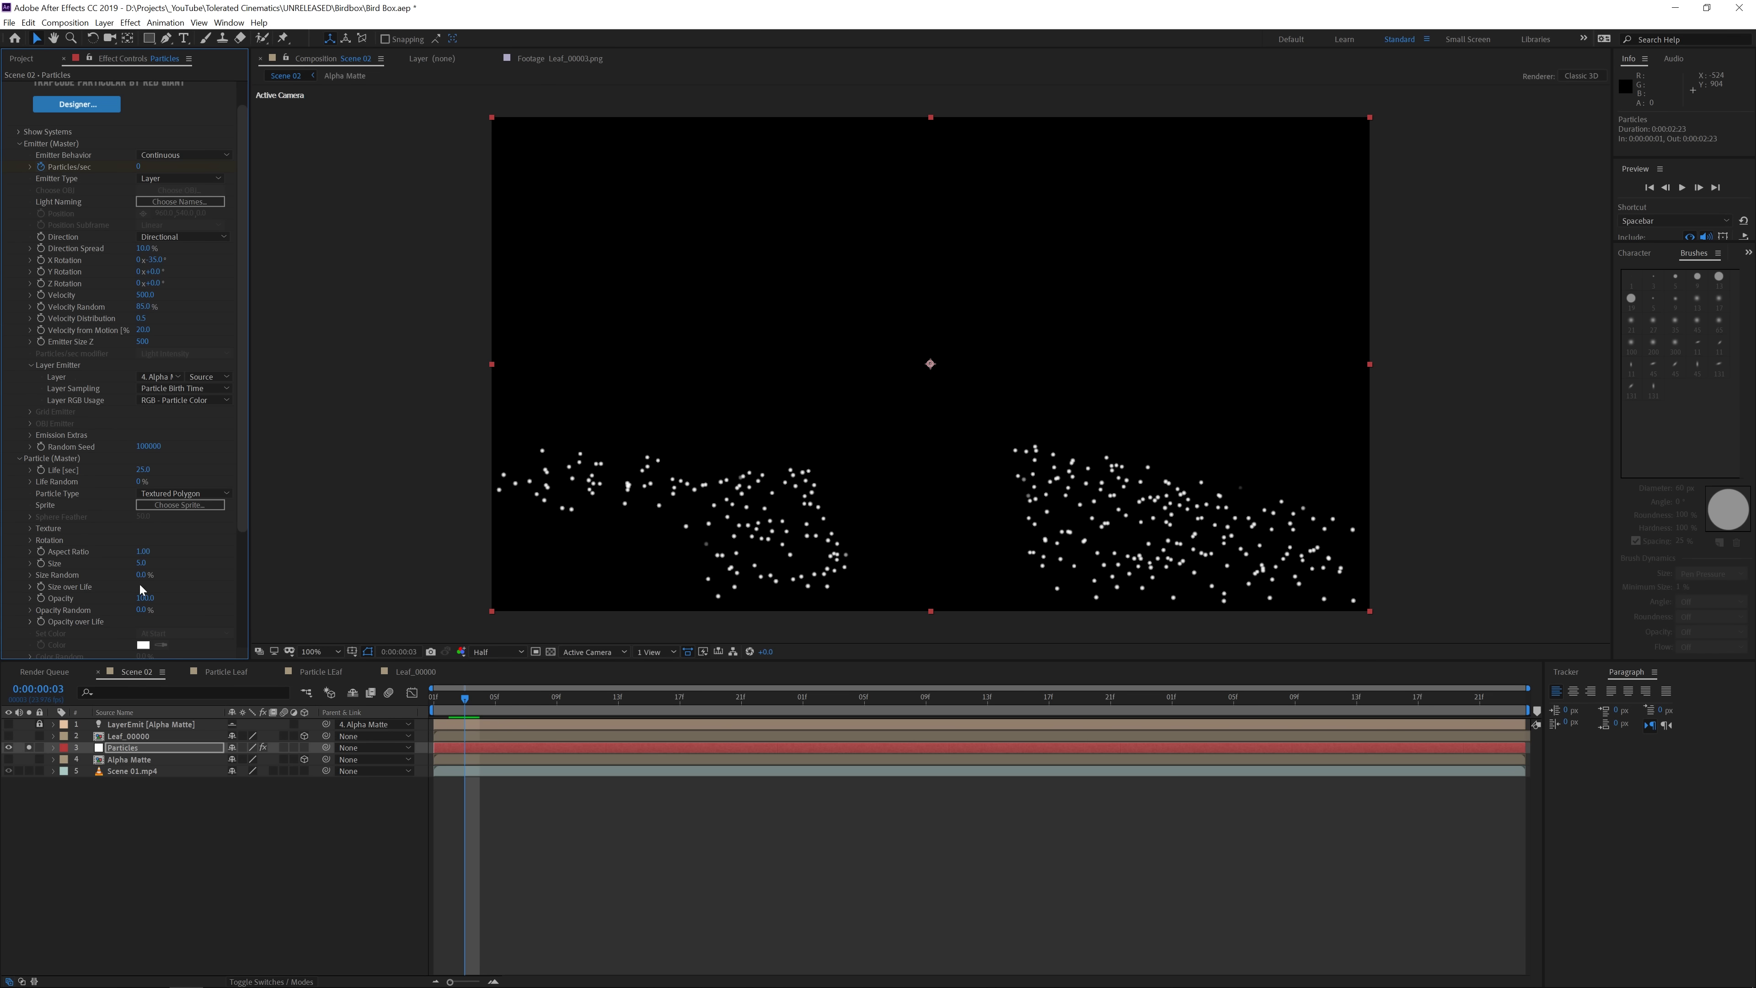
# Try using the Leaf_00000 layer as the particle texture, then reset the texture layer to None.
pyautogui.click(32, 529)
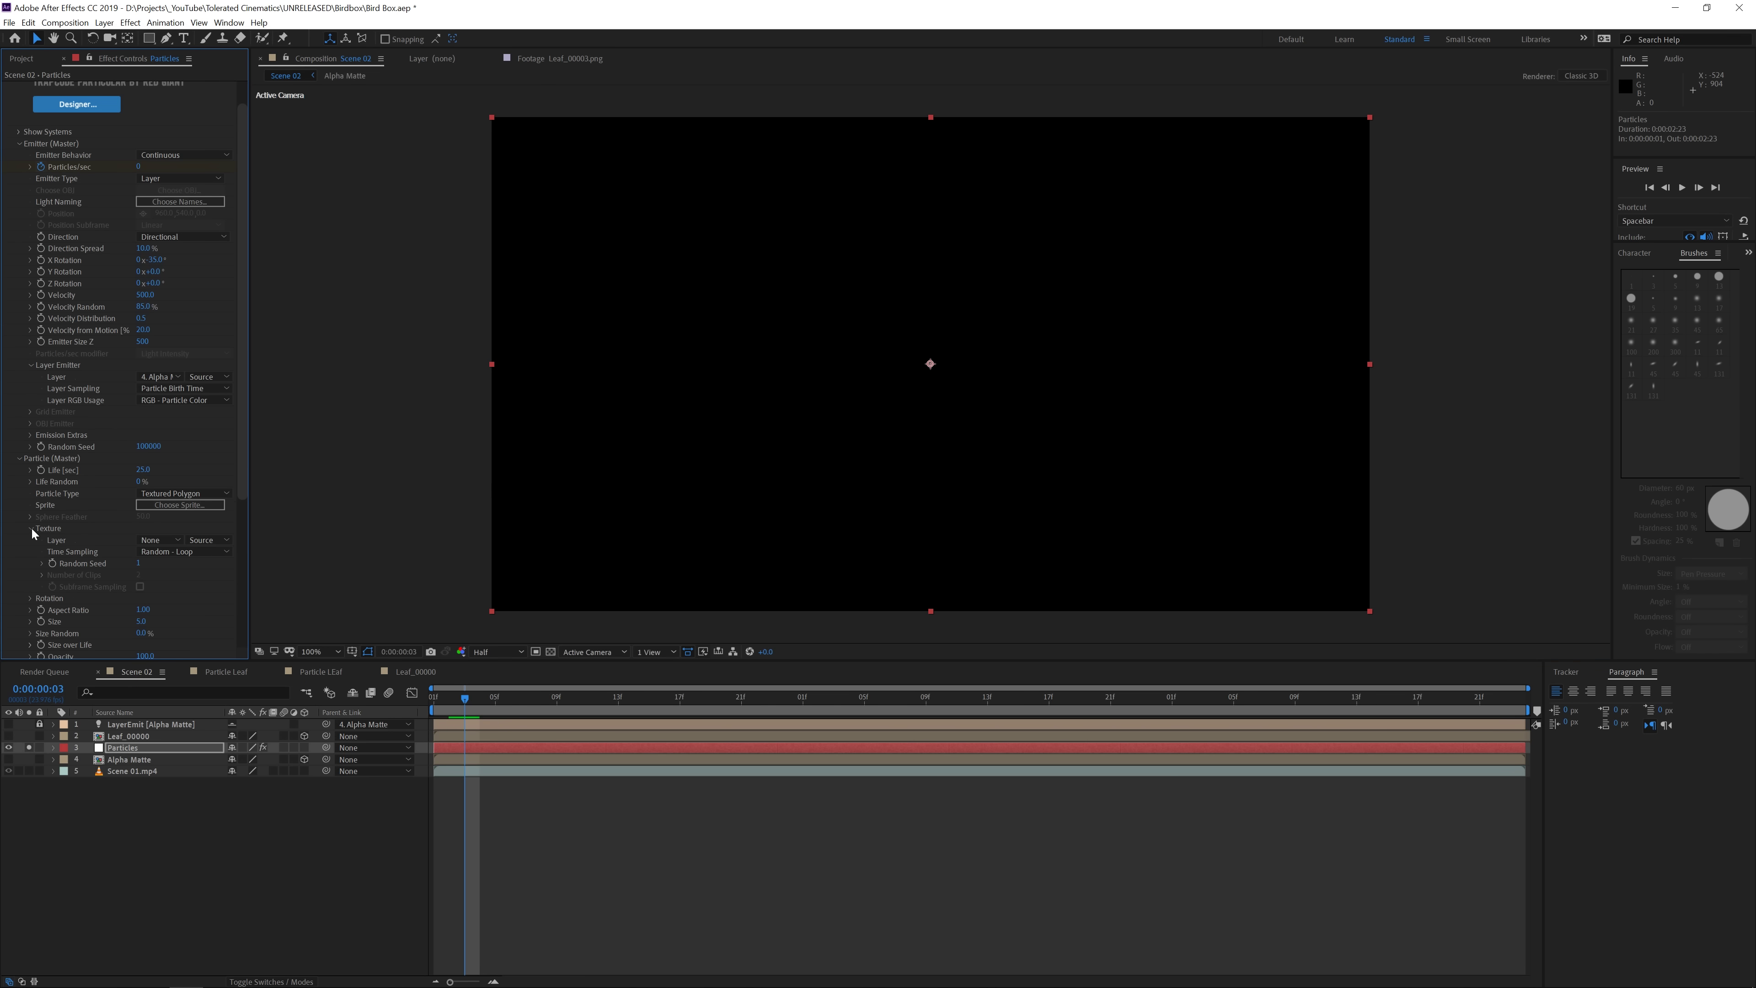
pyautogui.click(149, 539)
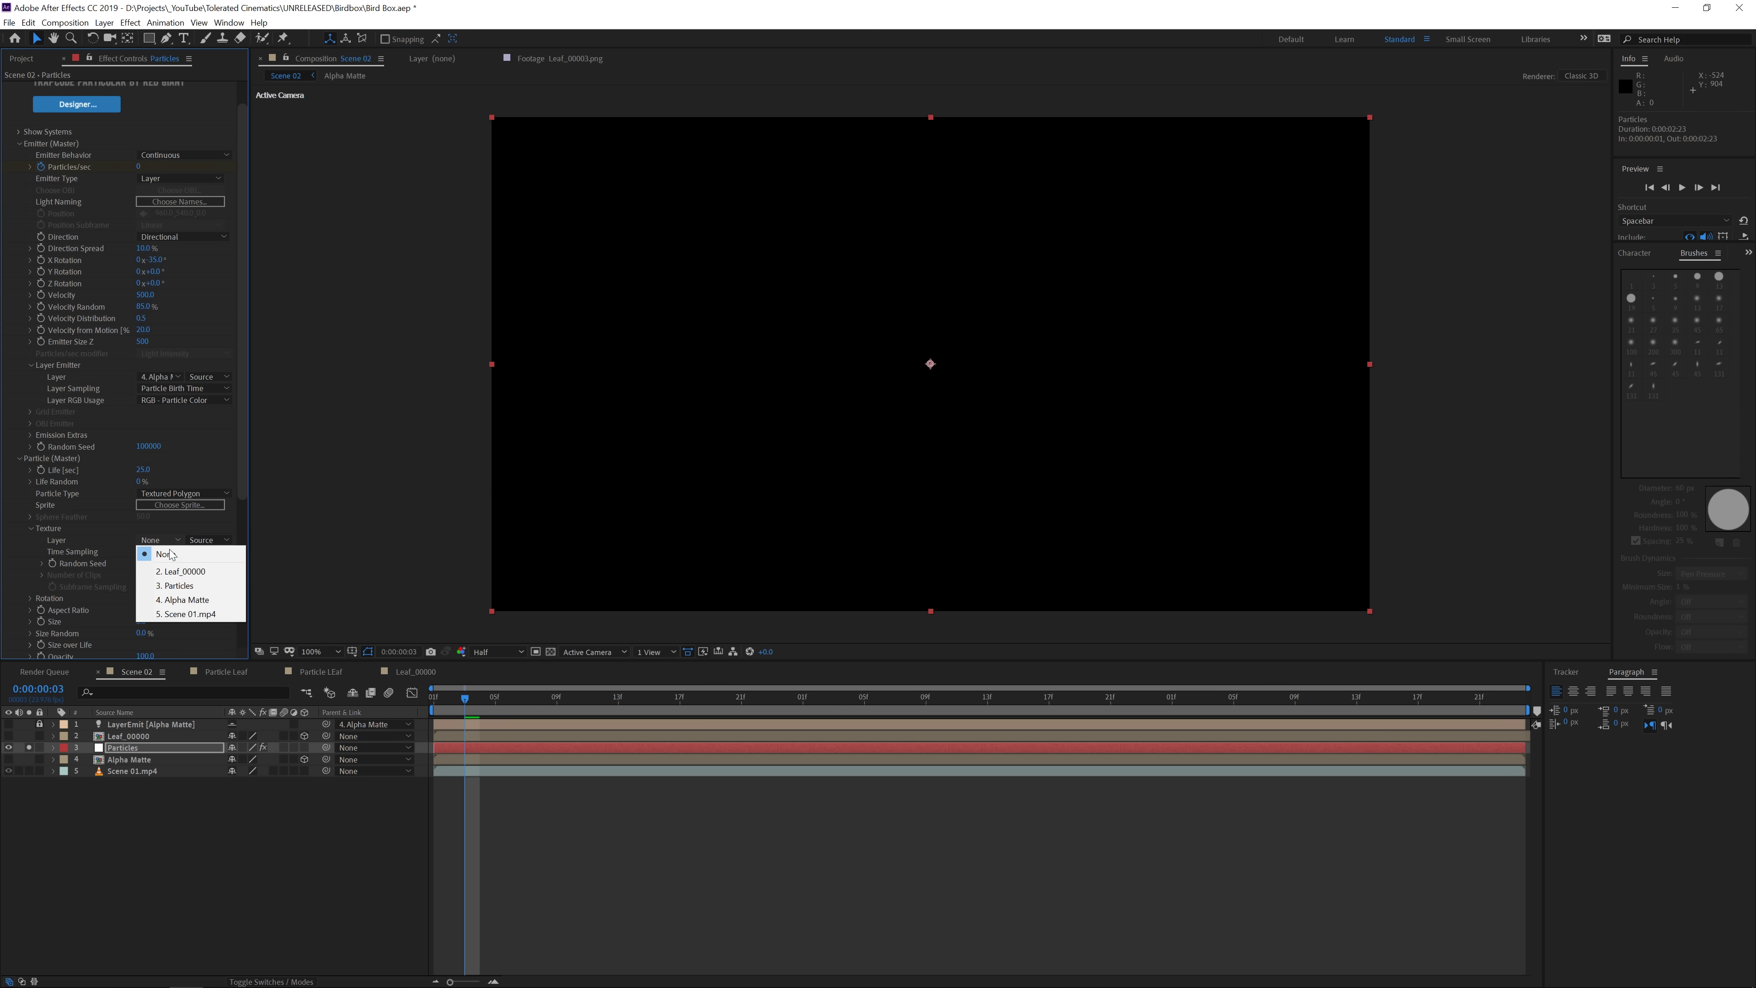
pyautogui.click(186, 572)
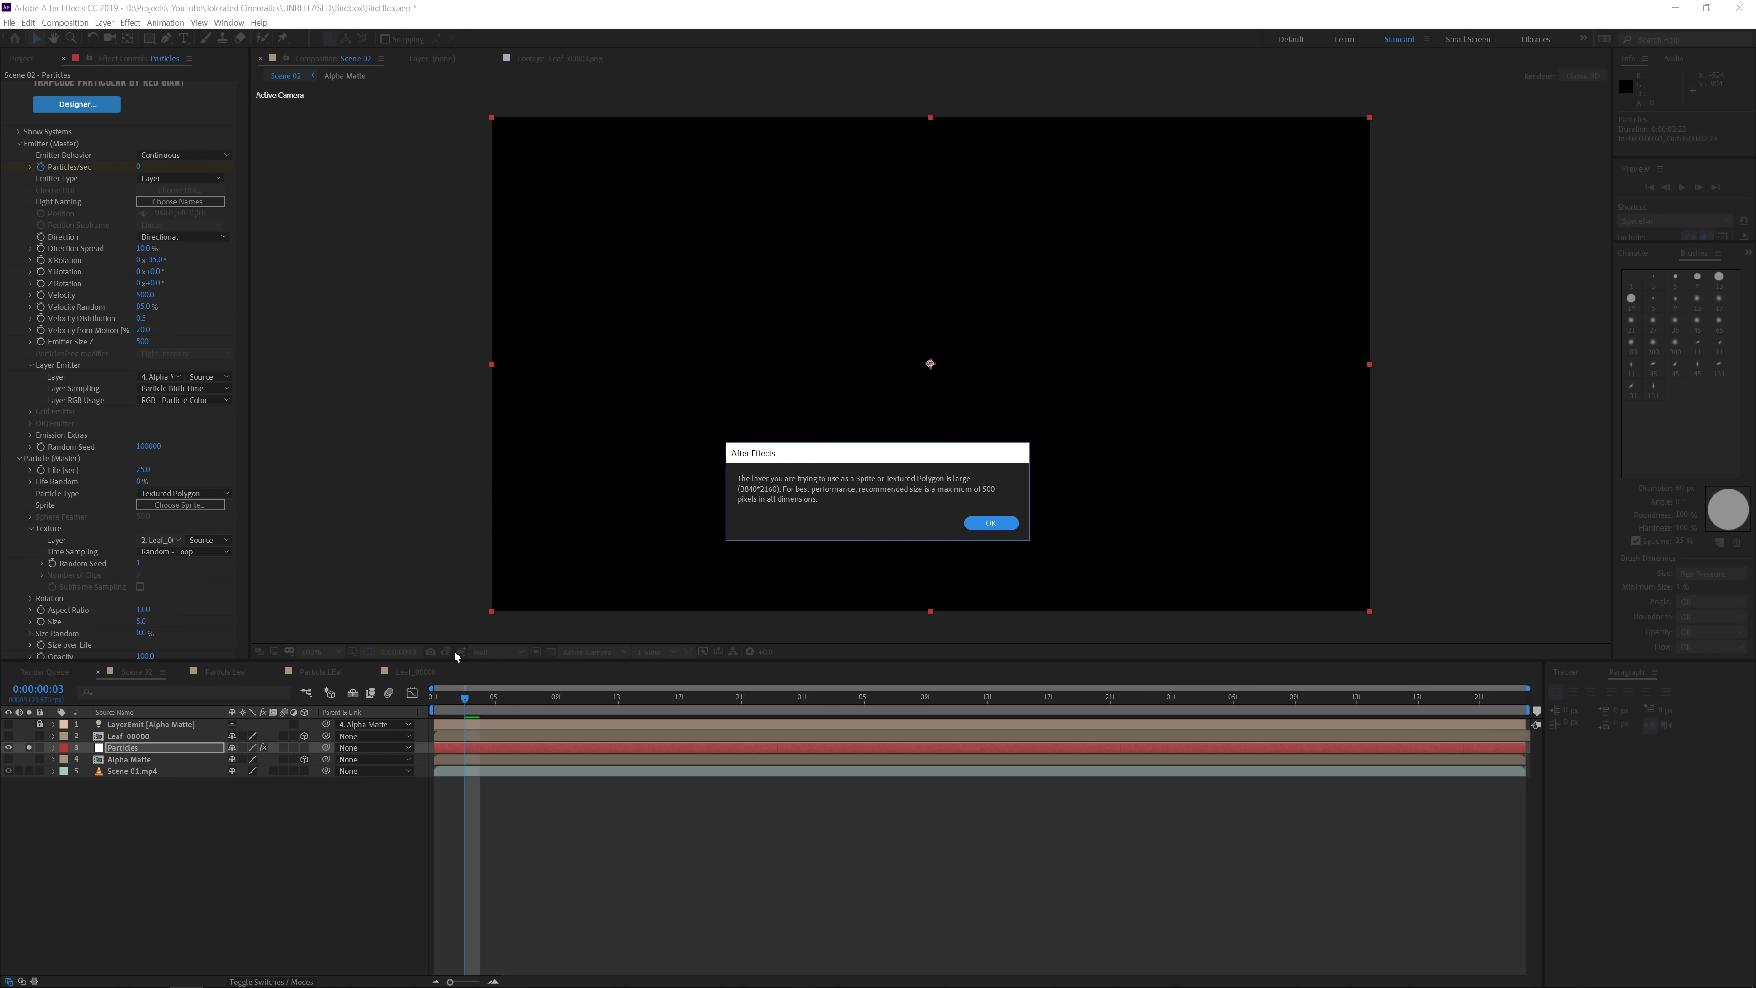
pyautogui.click(997, 528)
pyautogui.click(166, 539)
# Create a new composition from the Leaf_00000 composition in the Leaves folder.
pyautogui.click(134, 761)
pyautogui.click(130, 736)
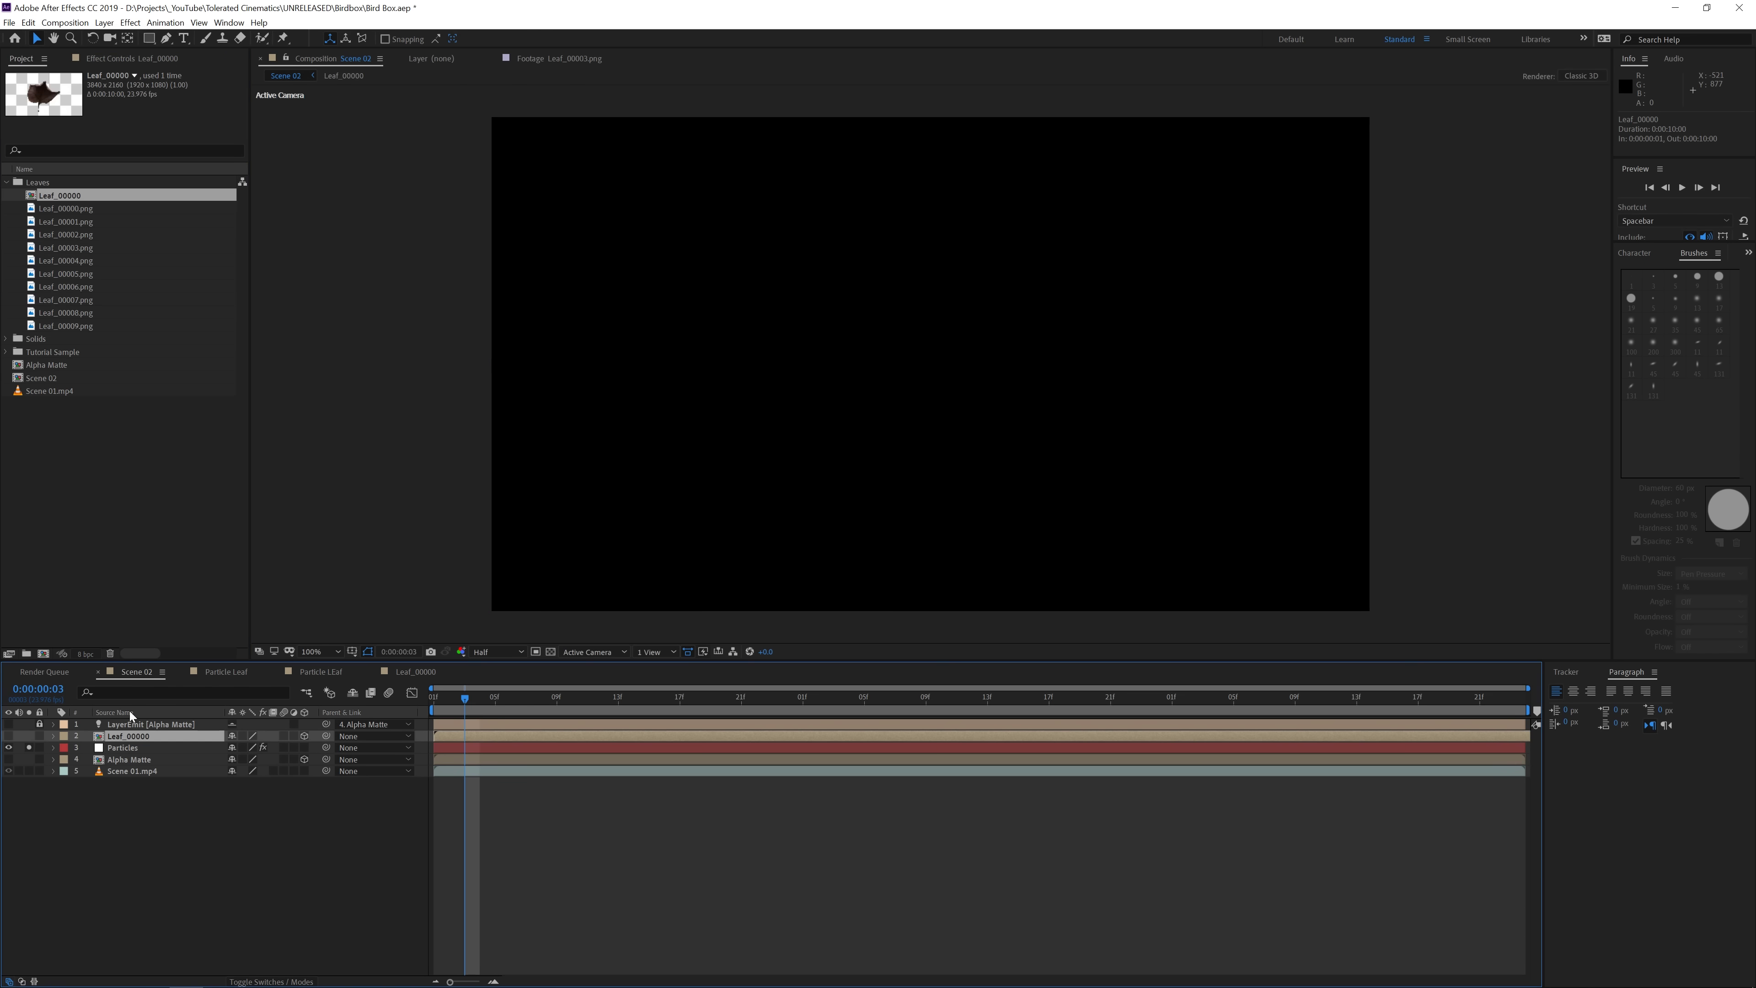
pyautogui.click(190, 826)
pyautogui.moveTo(59, 196); pyautogui.dragTo(43, 653)
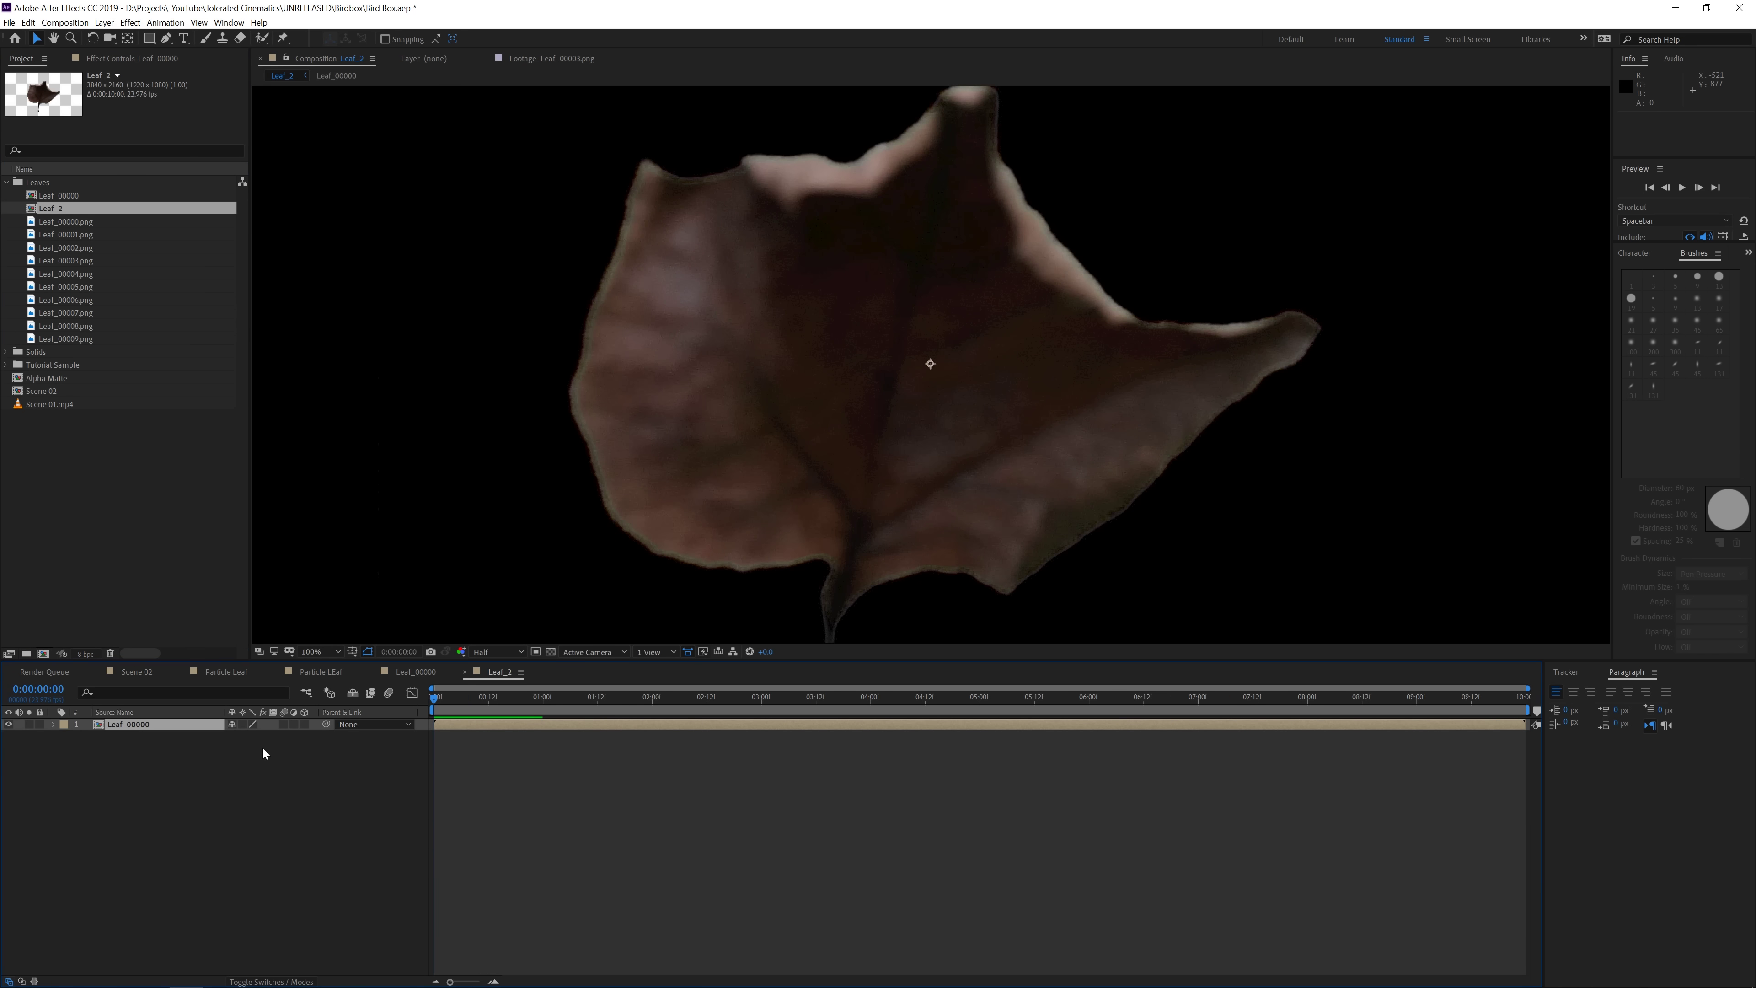
# Set the Leaf_2 composition's width and height to 500 px each.
pyautogui.rightClick(262, 754)
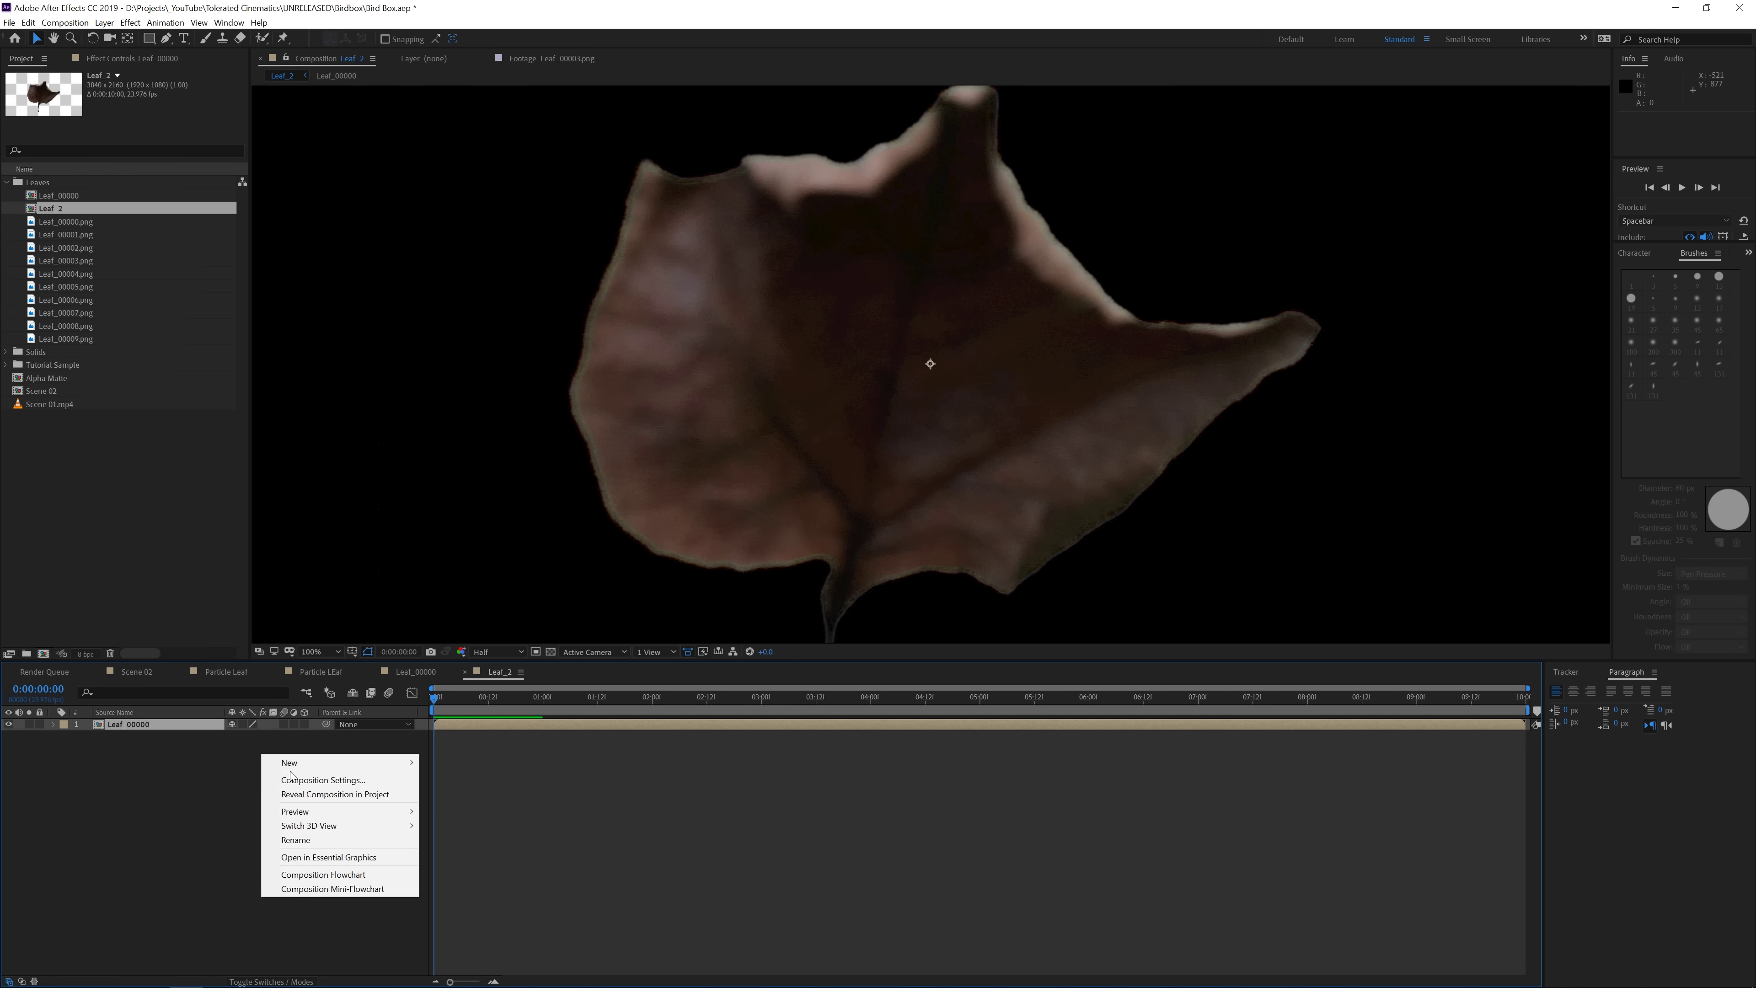
pyautogui.click(304, 780)
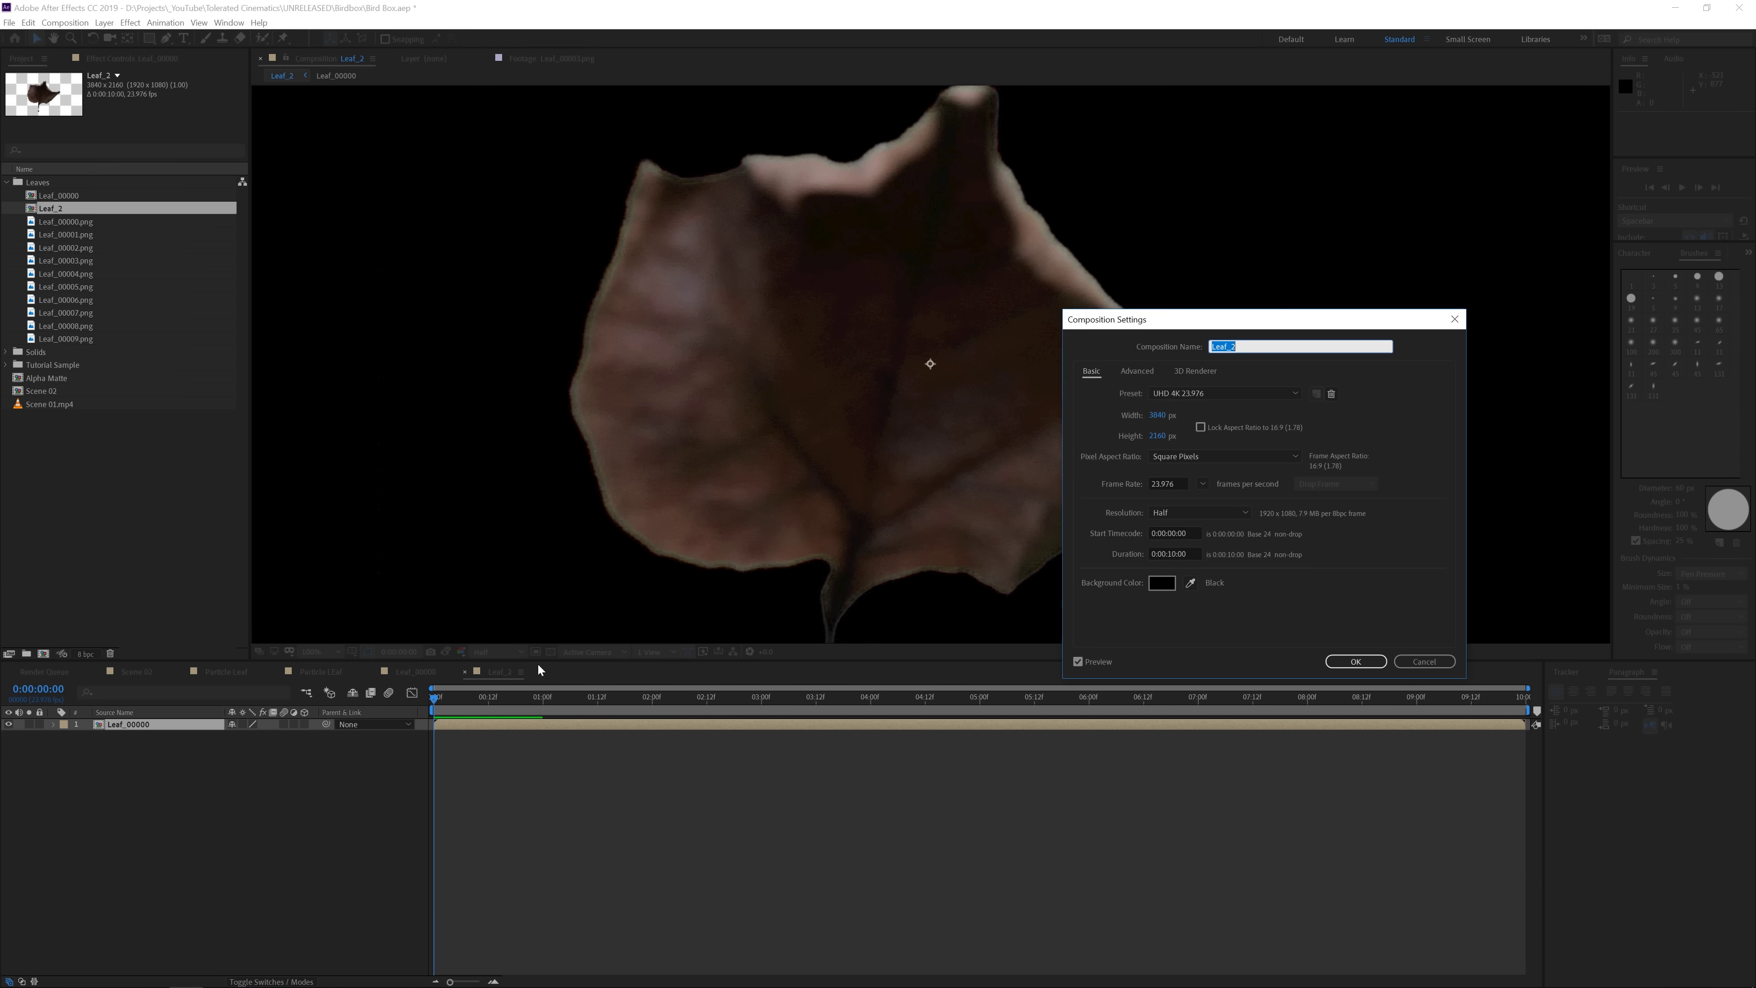
pyautogui.click(1165, 415)
pyautogui.write('500')
pyautogui.press('Tab')
pyautogui.write('500')
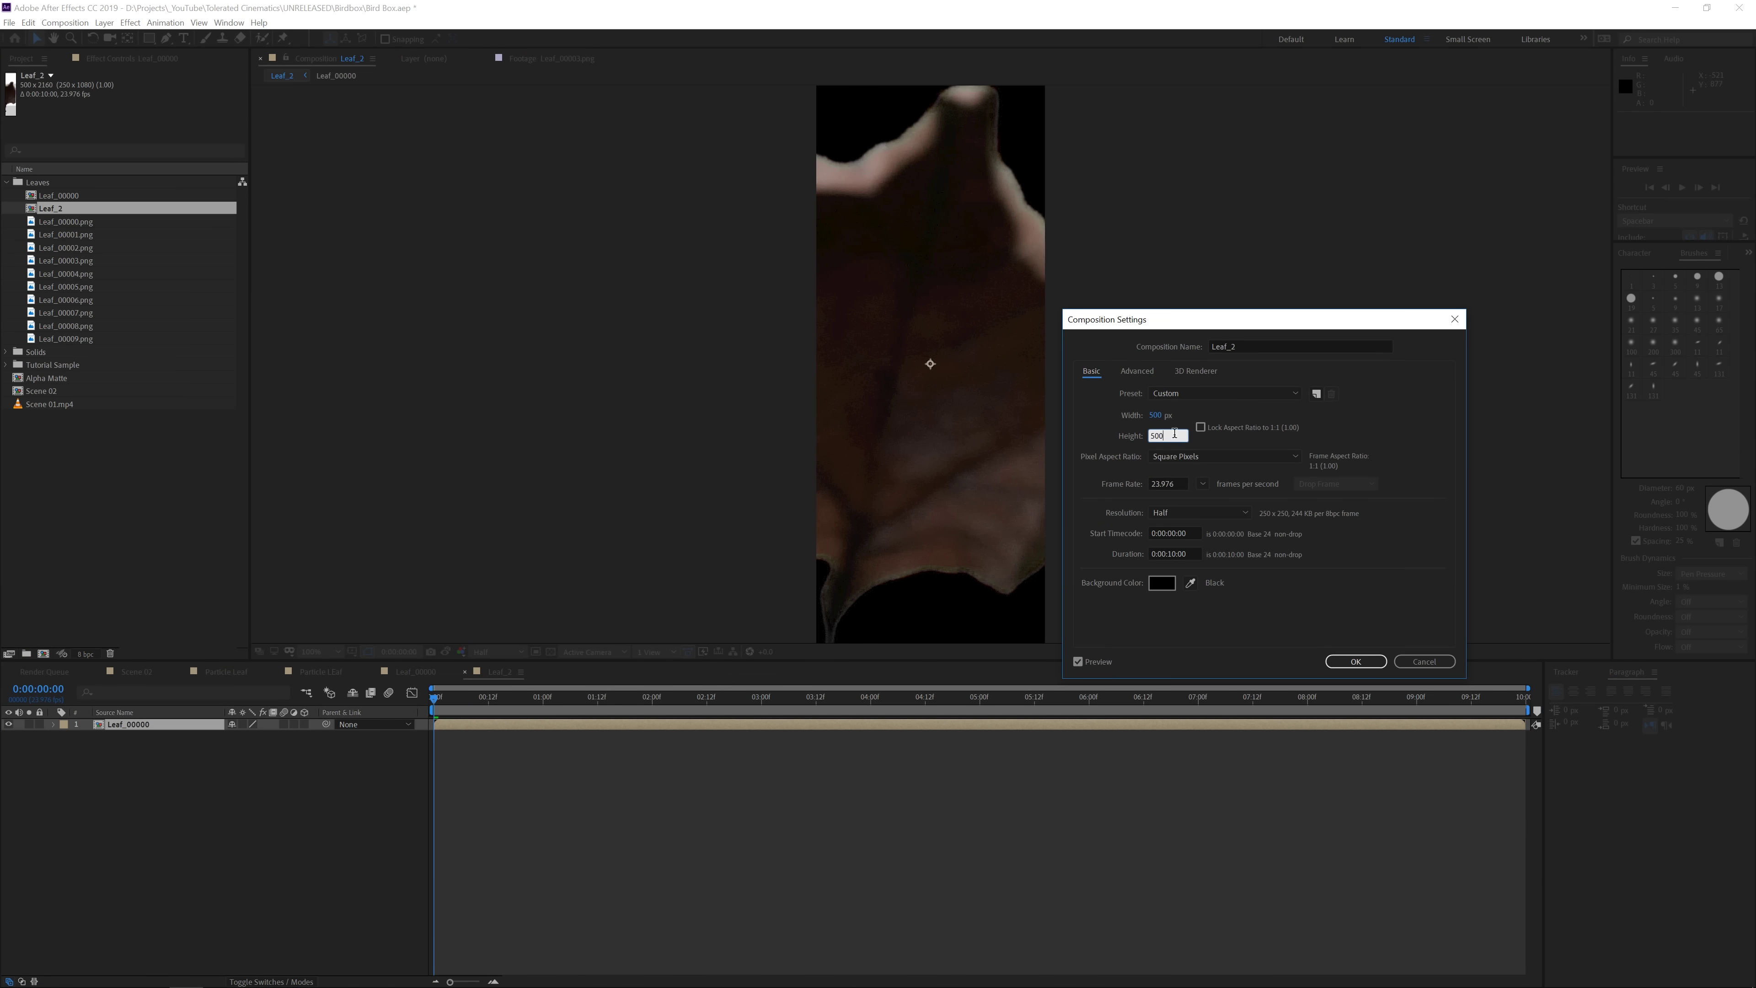
pyautogui.press('Tab')
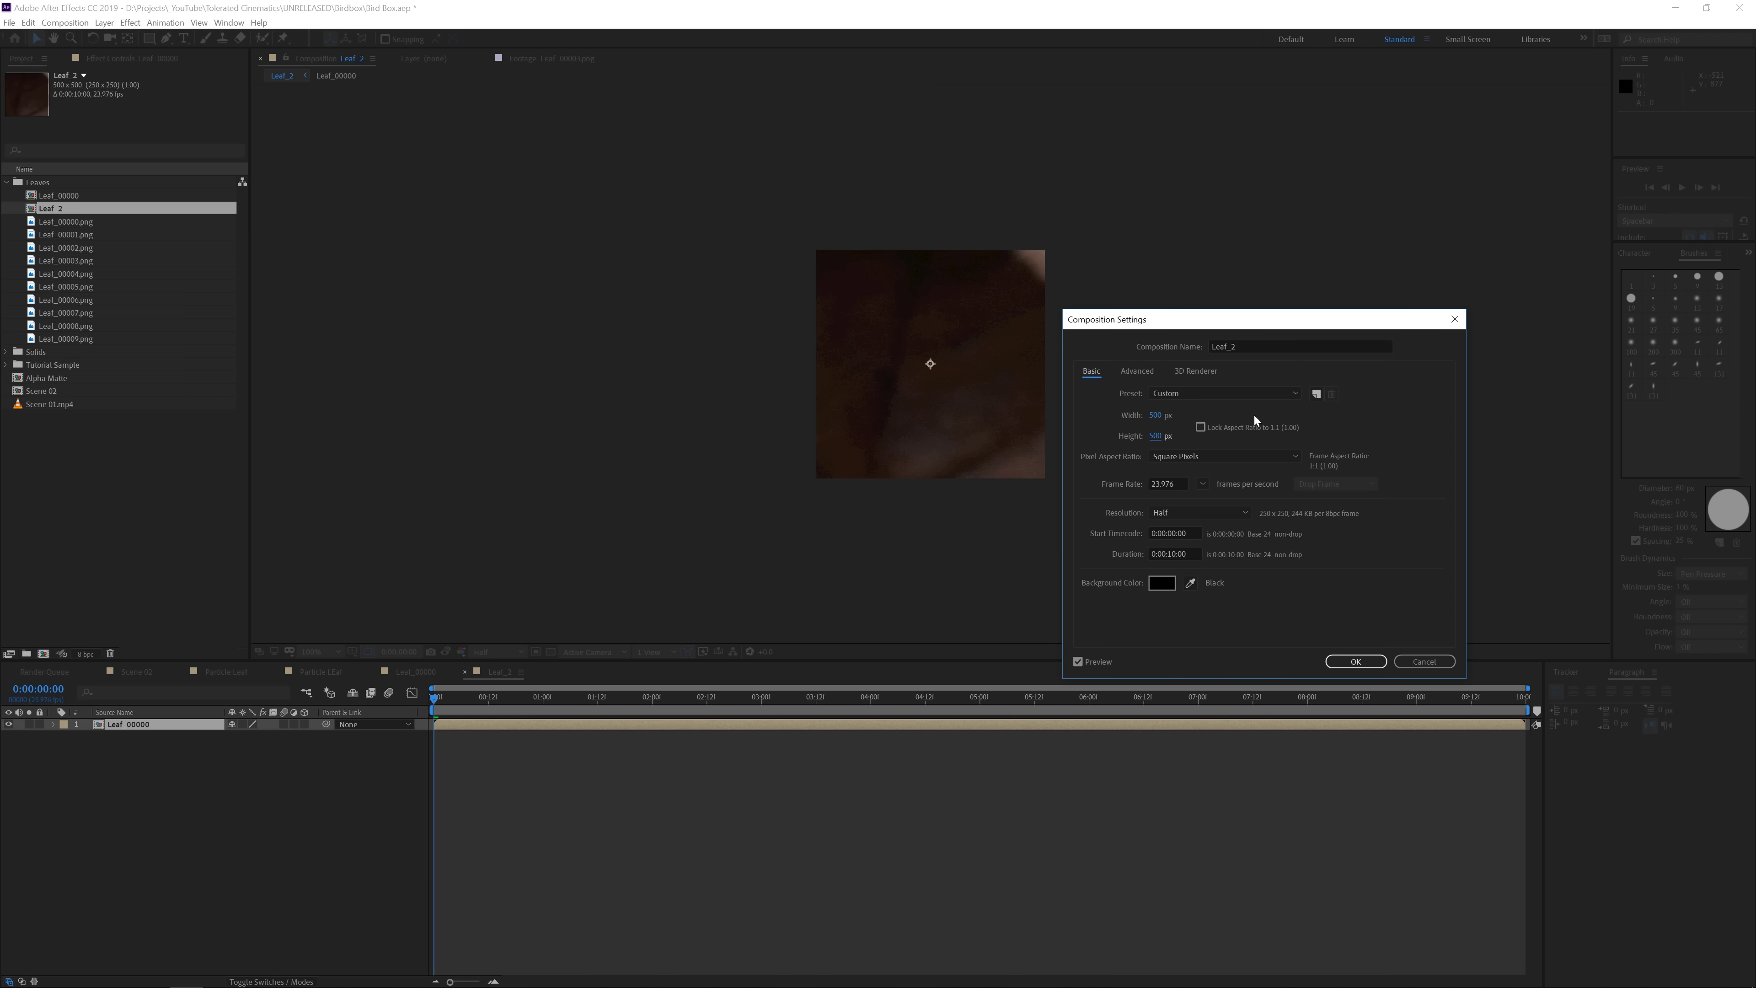
pyautogui.click(1369, 663)
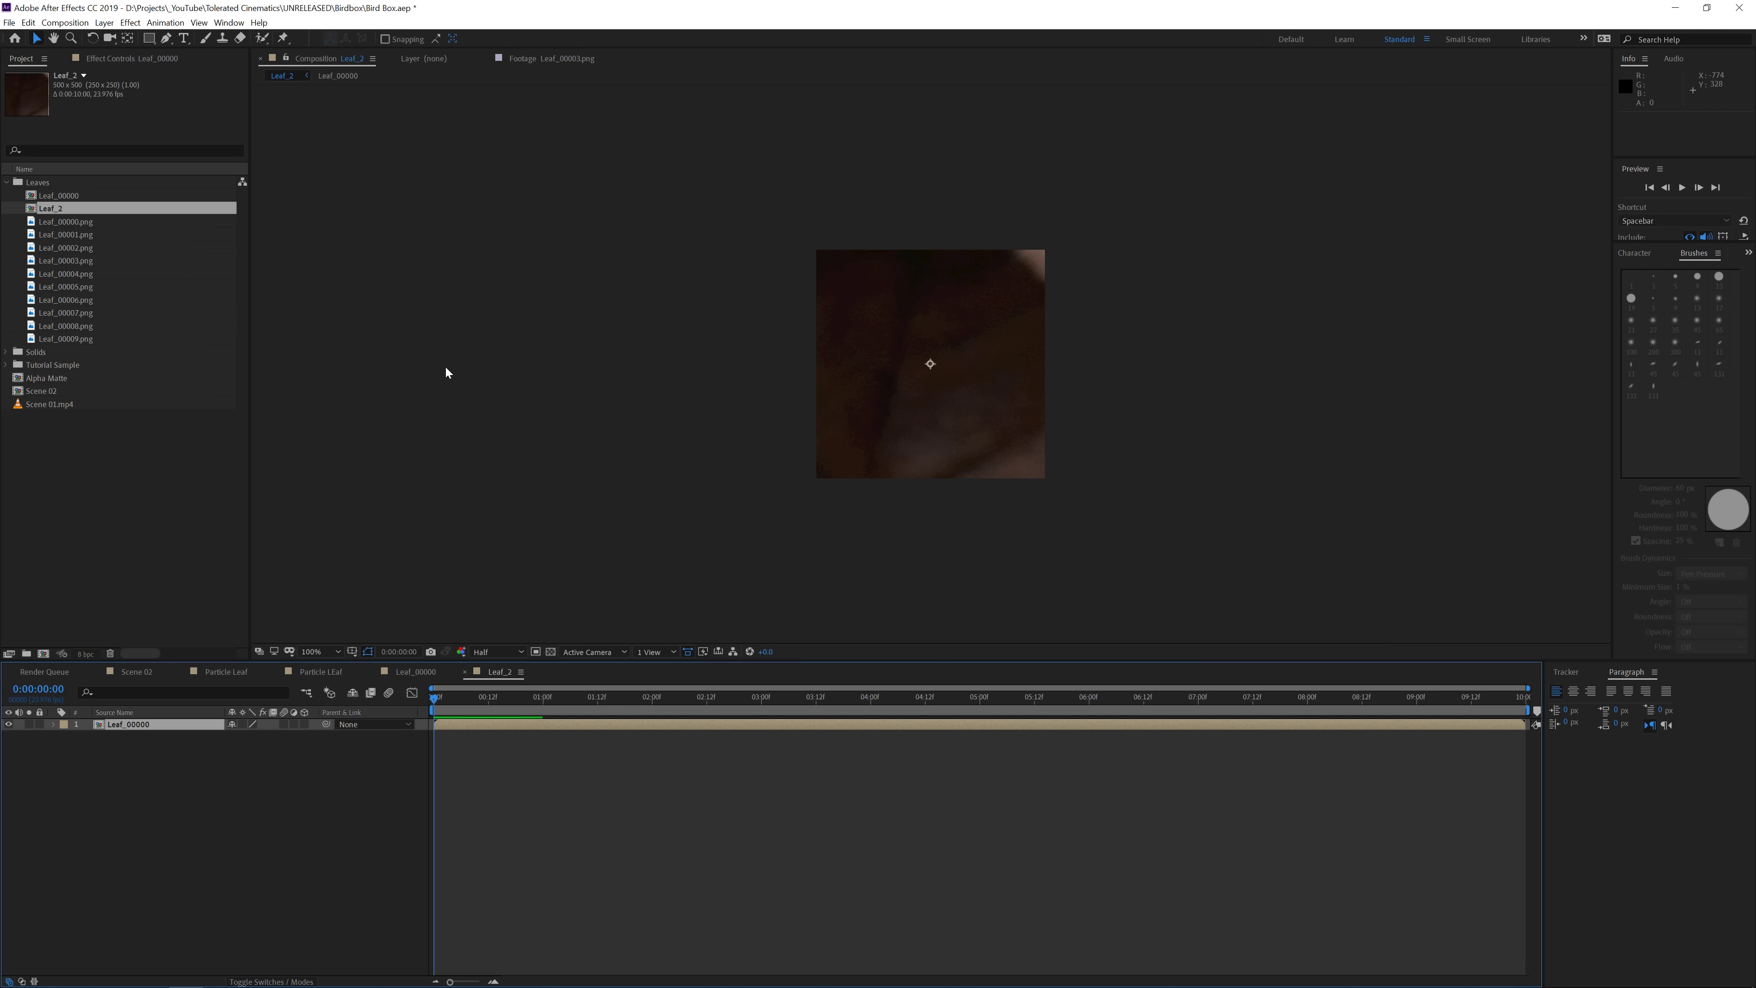
# Scale the Leaf_00000 layer down to about 23% and position it so every leaf fits inside the square frame.
pyautogui.press('s')
pyautogui.moveTo(269, 737); pyautogui.dragTo(227, 746)
pyautogui.moveTo(435, 699); pyautogui.dragTo(755, 720)
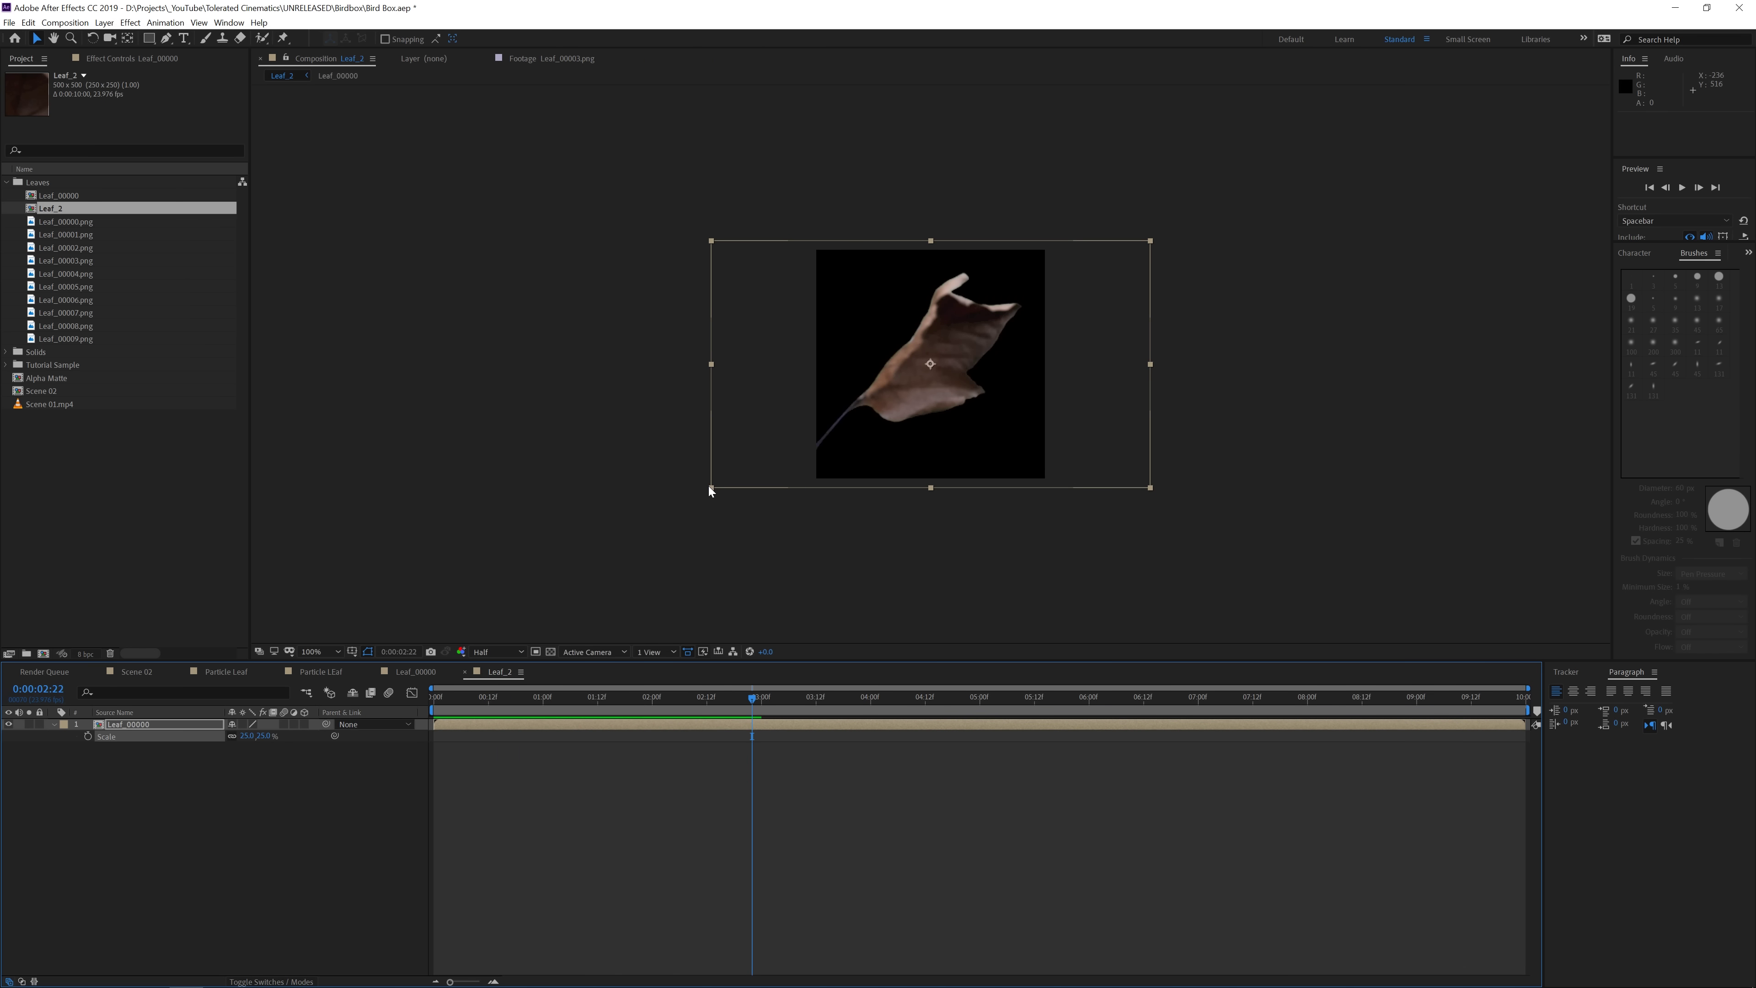
pyautogui.moveTo(709, 488); pyautogui.dragTo(736, 482)
pyautogui.moveTo(735, 700); pyautogui.dragTo(629, 700)
pyautogui.moveTo(467, 710); pyautogui.dragTo(416, 729)
# Create or rename the small leaf composition as Leaf Particles in its composition settings.
pyautogui.click(65, 22)
pyautogui.click(87, 42)
pyautogui.write('Leaf Particles')
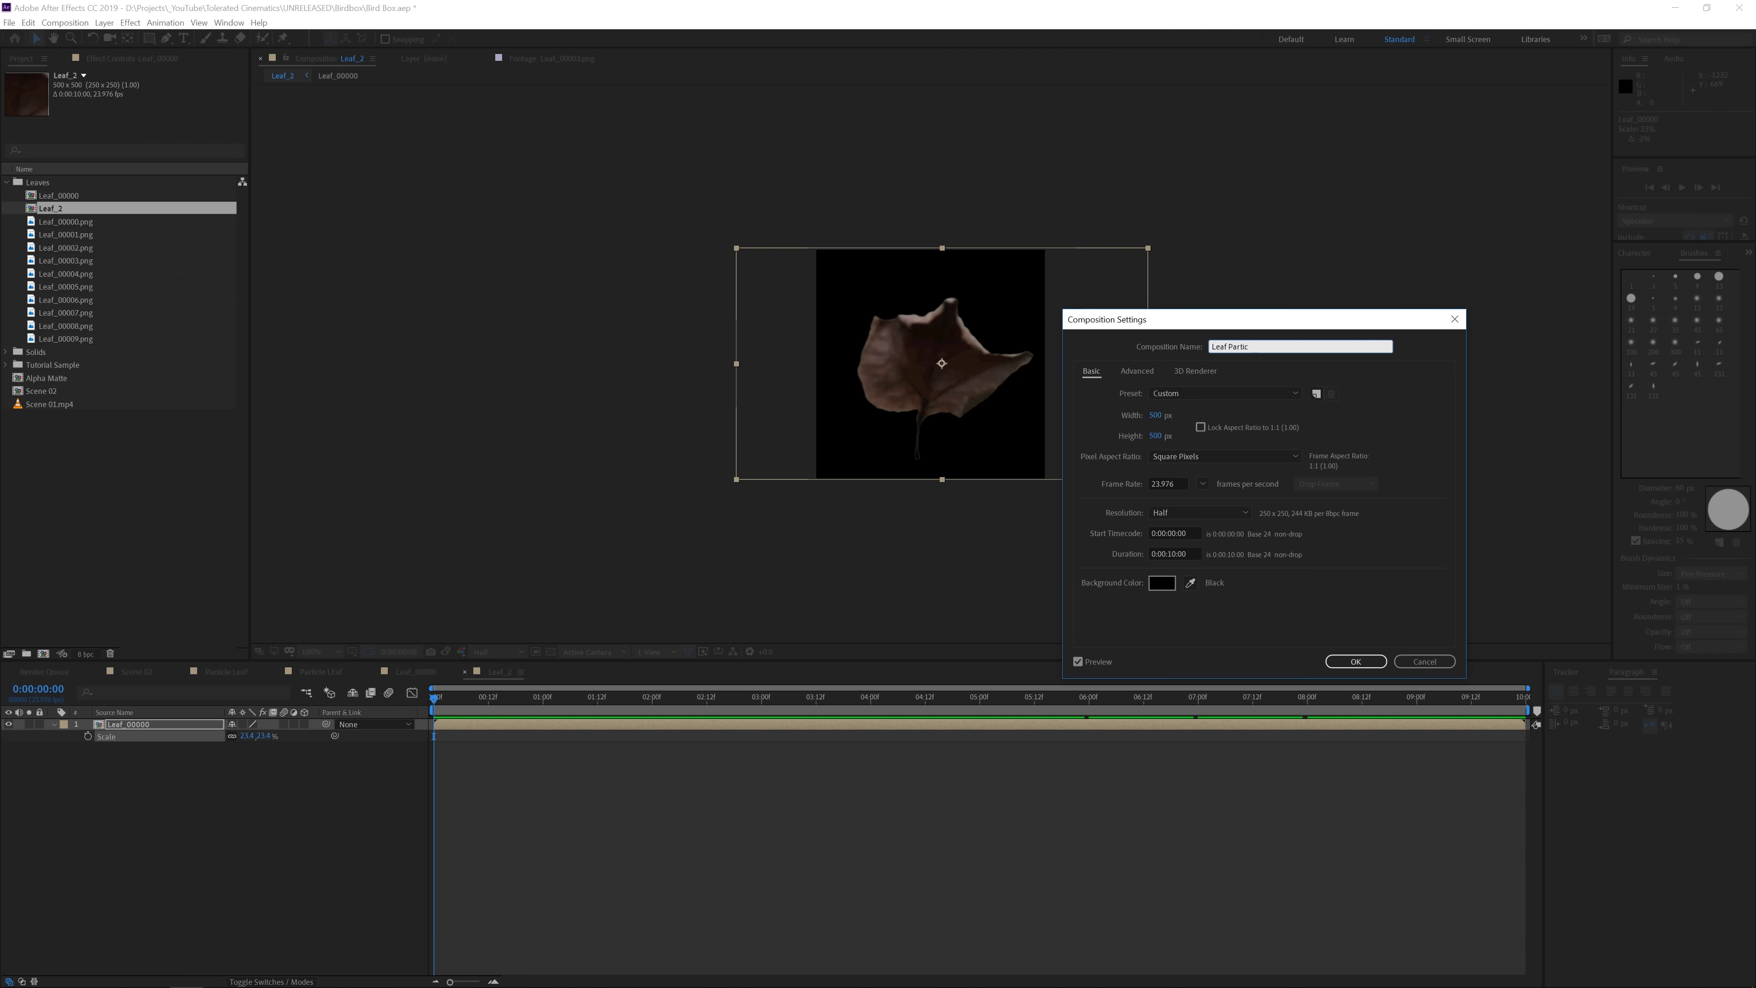
pyautogui.press('Return')
pyautogui.click(576, 862)
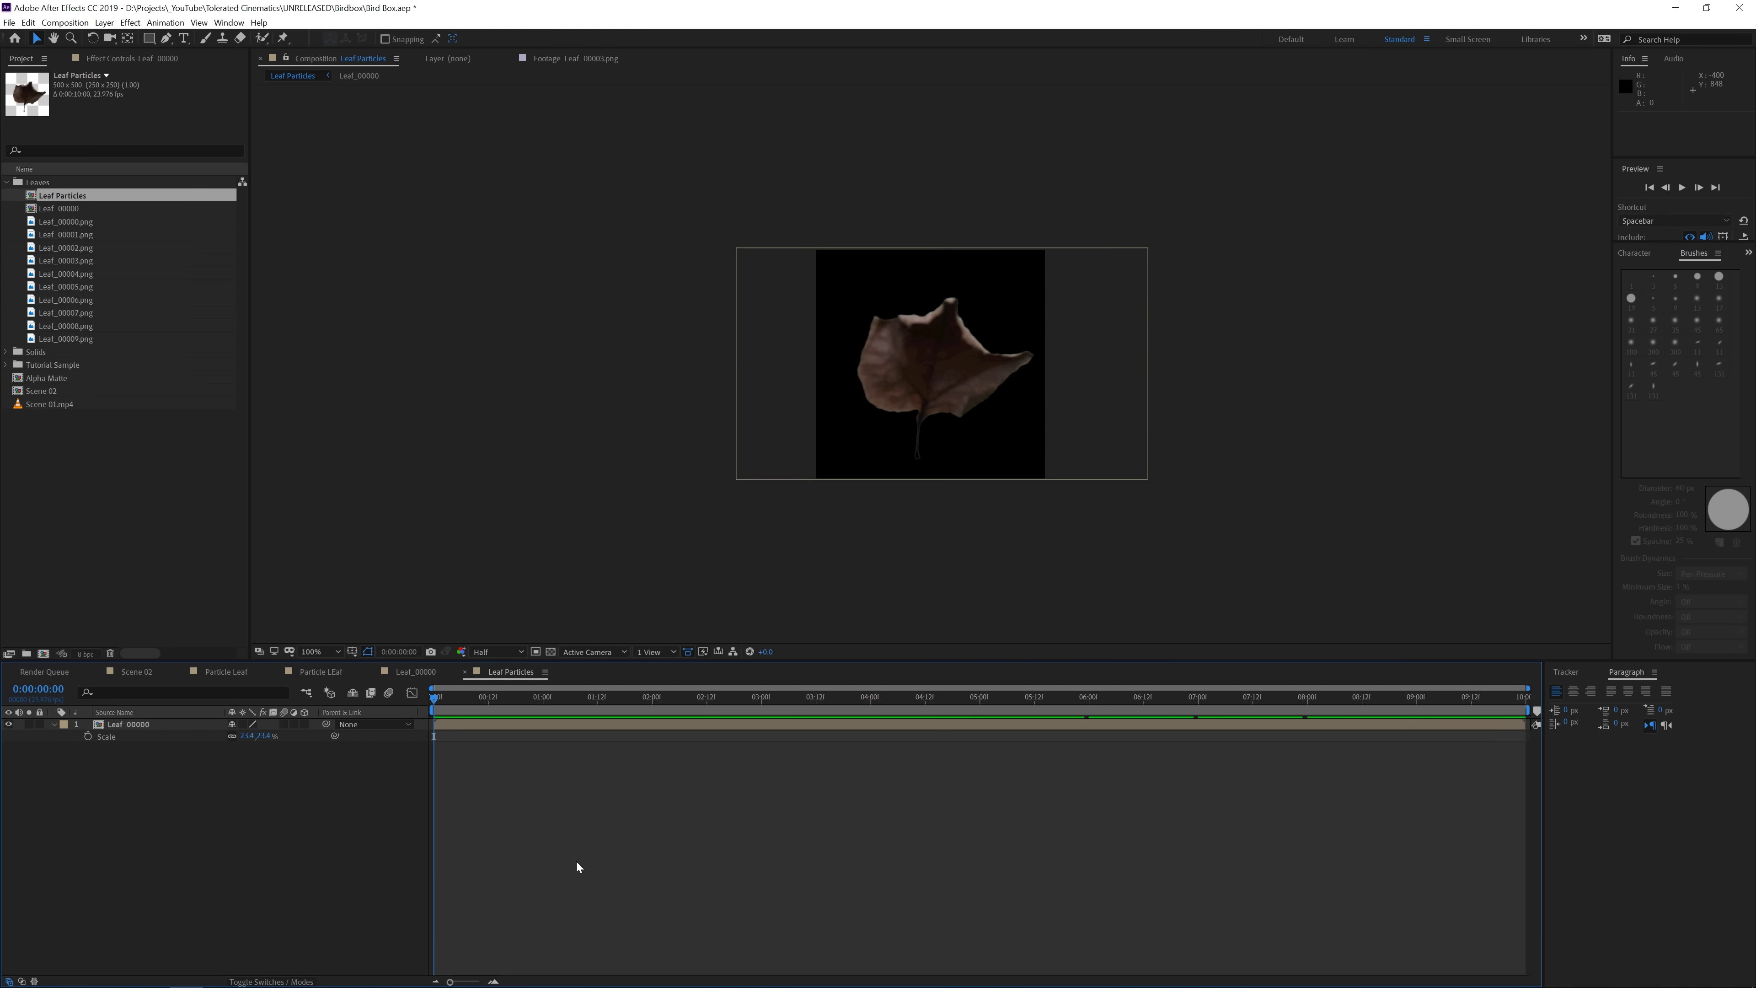
# Replace the Leaf_00000 layer in Scene 02 with the Leaf Particles composition and hide the new layer.
pyautogui.click(145, 672)
pyautogui.click(128, 738)
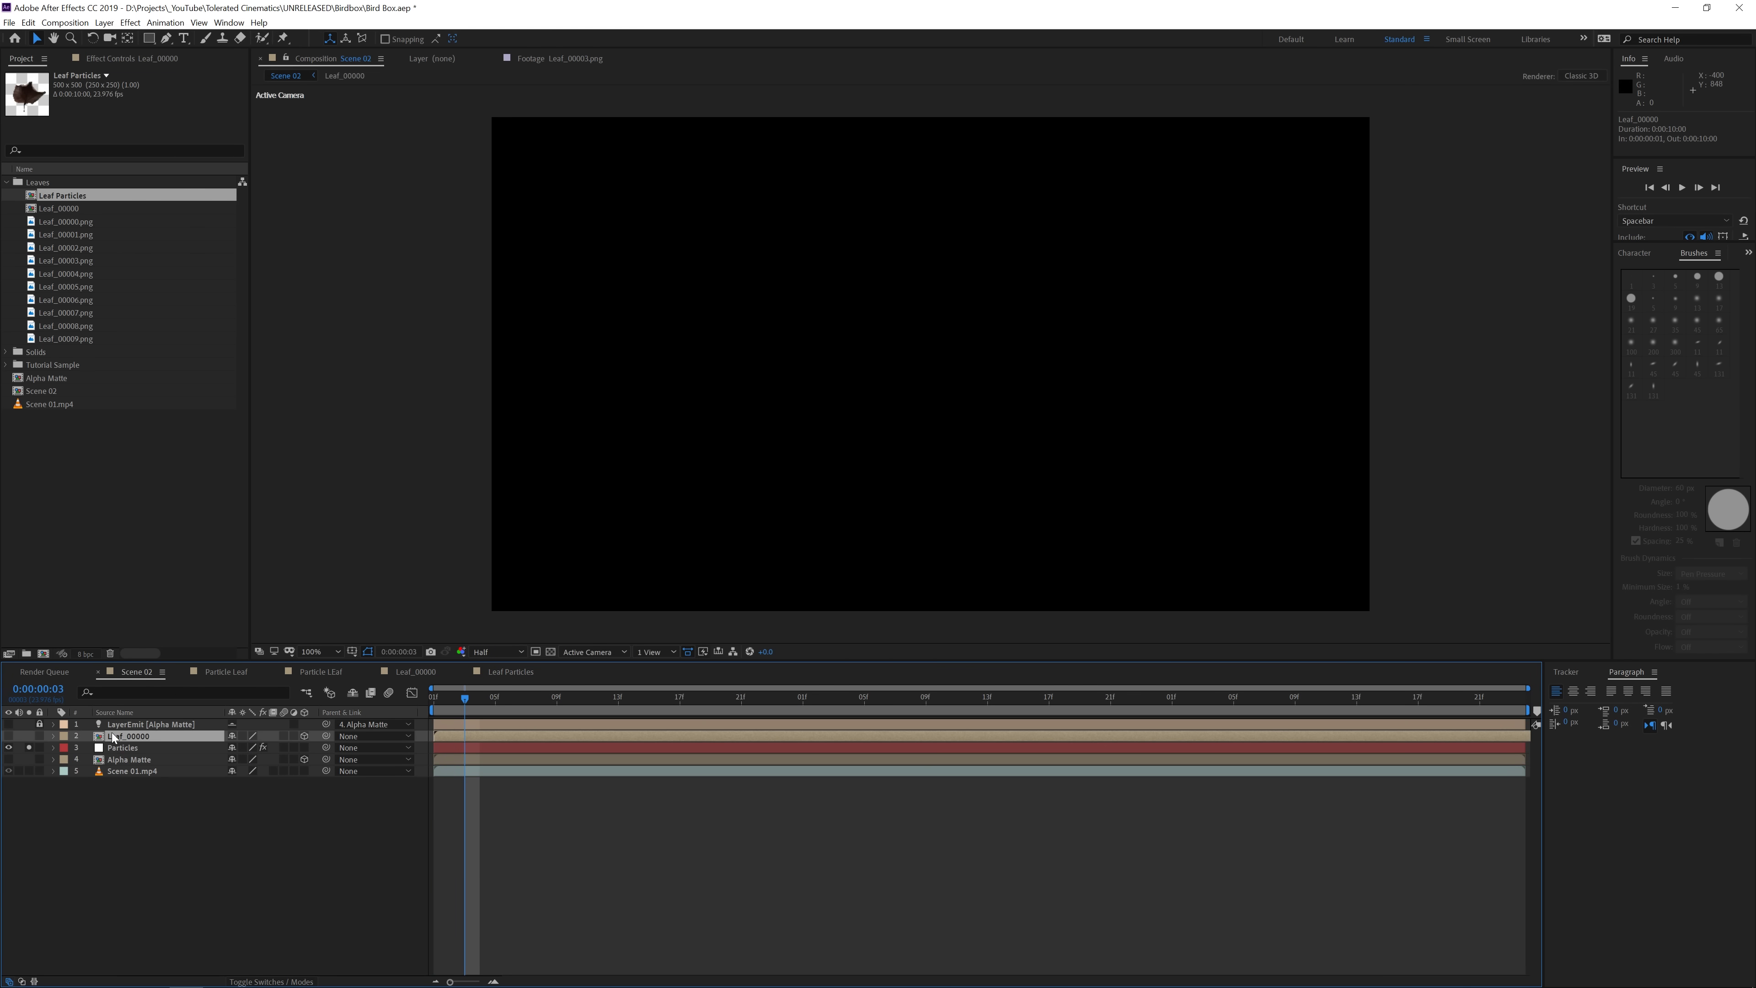
pyautogui.press('Delete')
pyautogui.moveTo(76, 200); pyautogui.dragTo(133, 735)
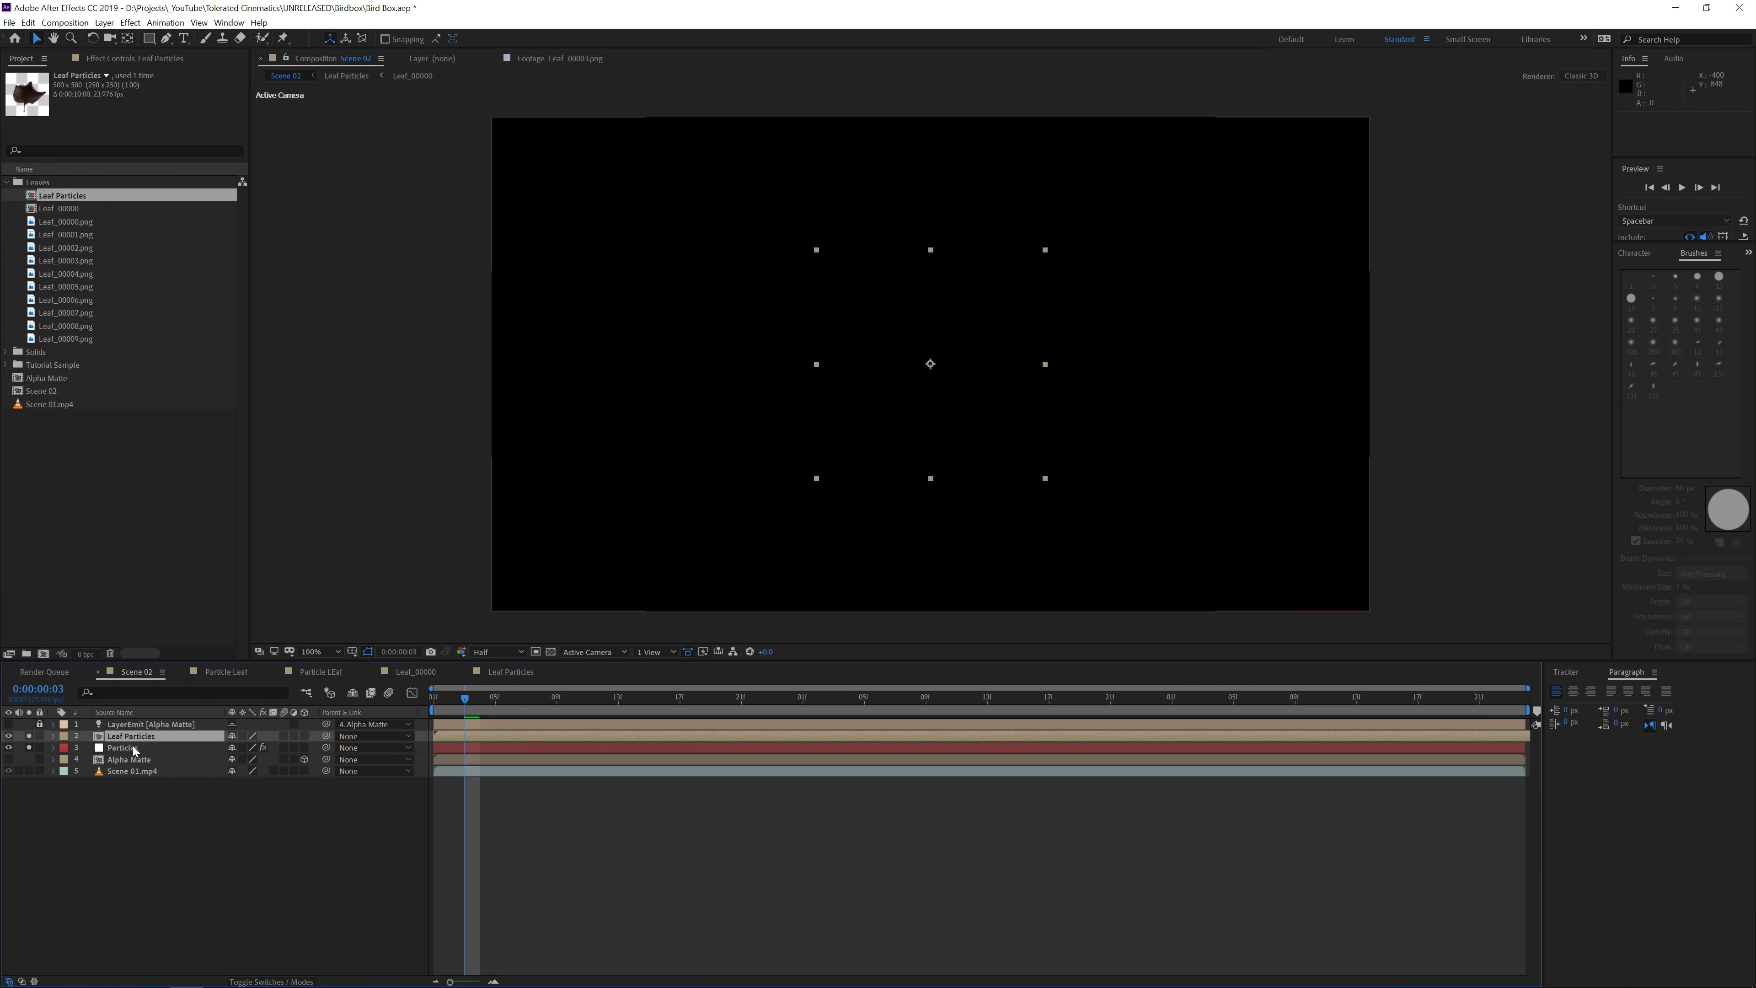
pyautogui.click(8, 735)
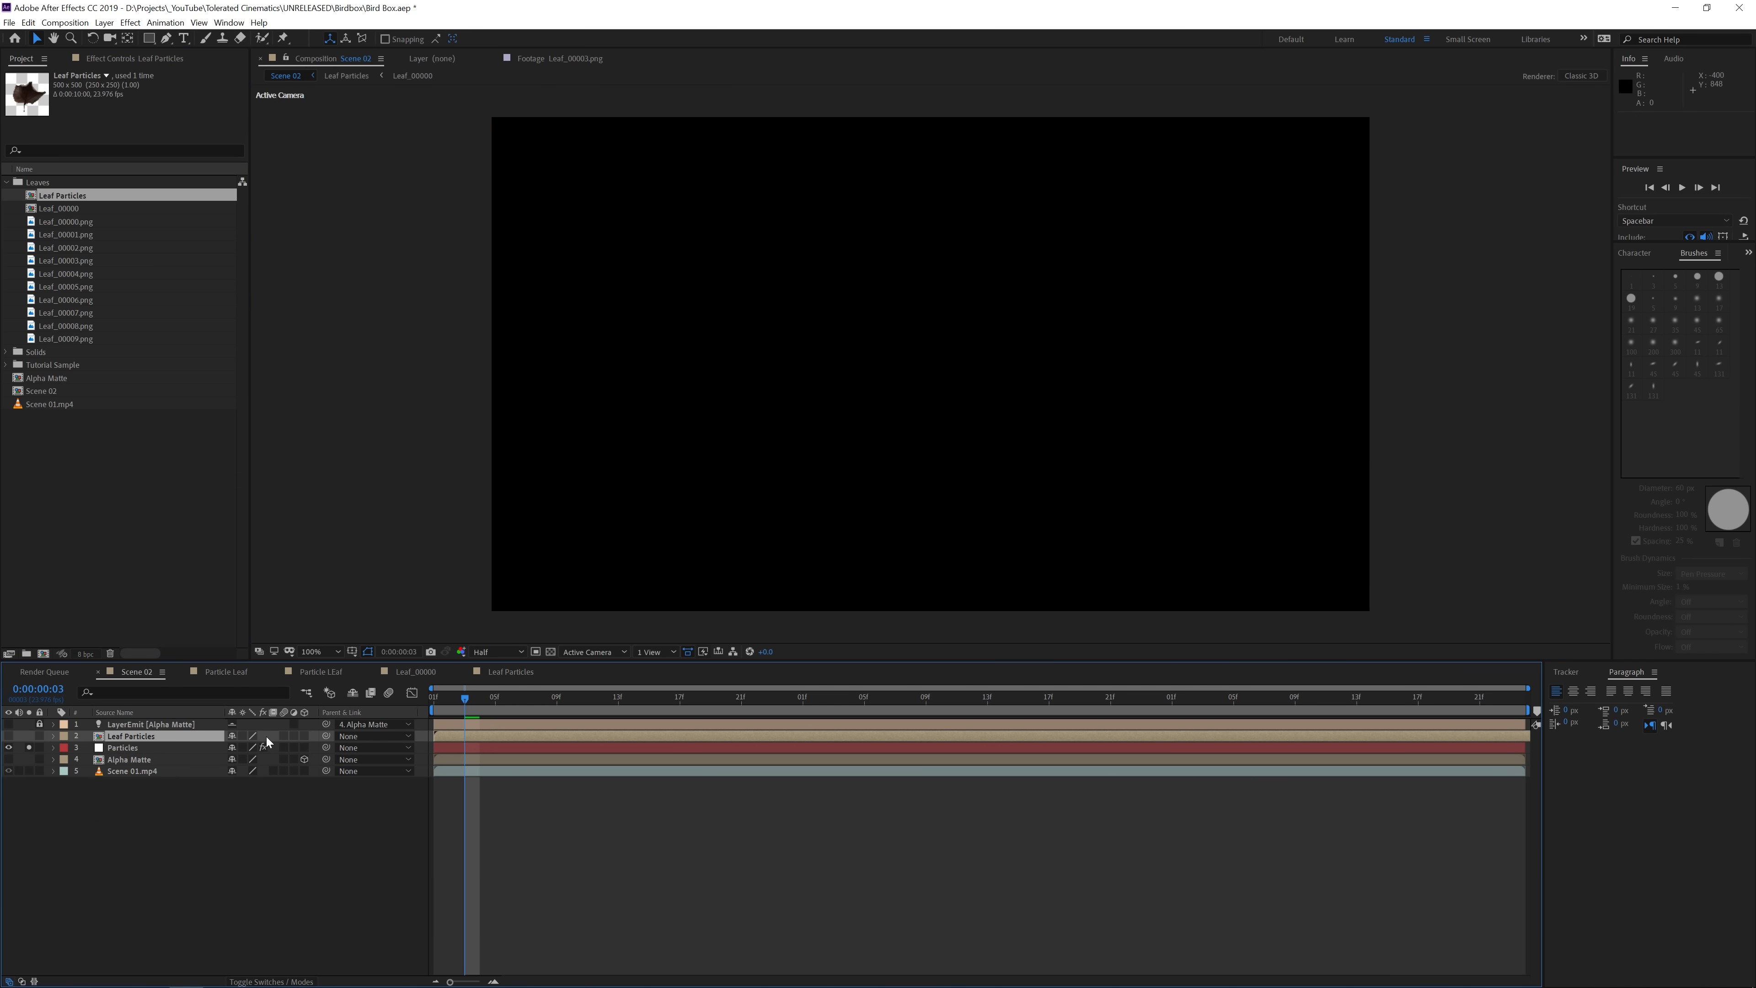
# Assign the Leaf Particles layer as the texture in the Particles layer's Particular effect.
pyautogui.click(129, 747)
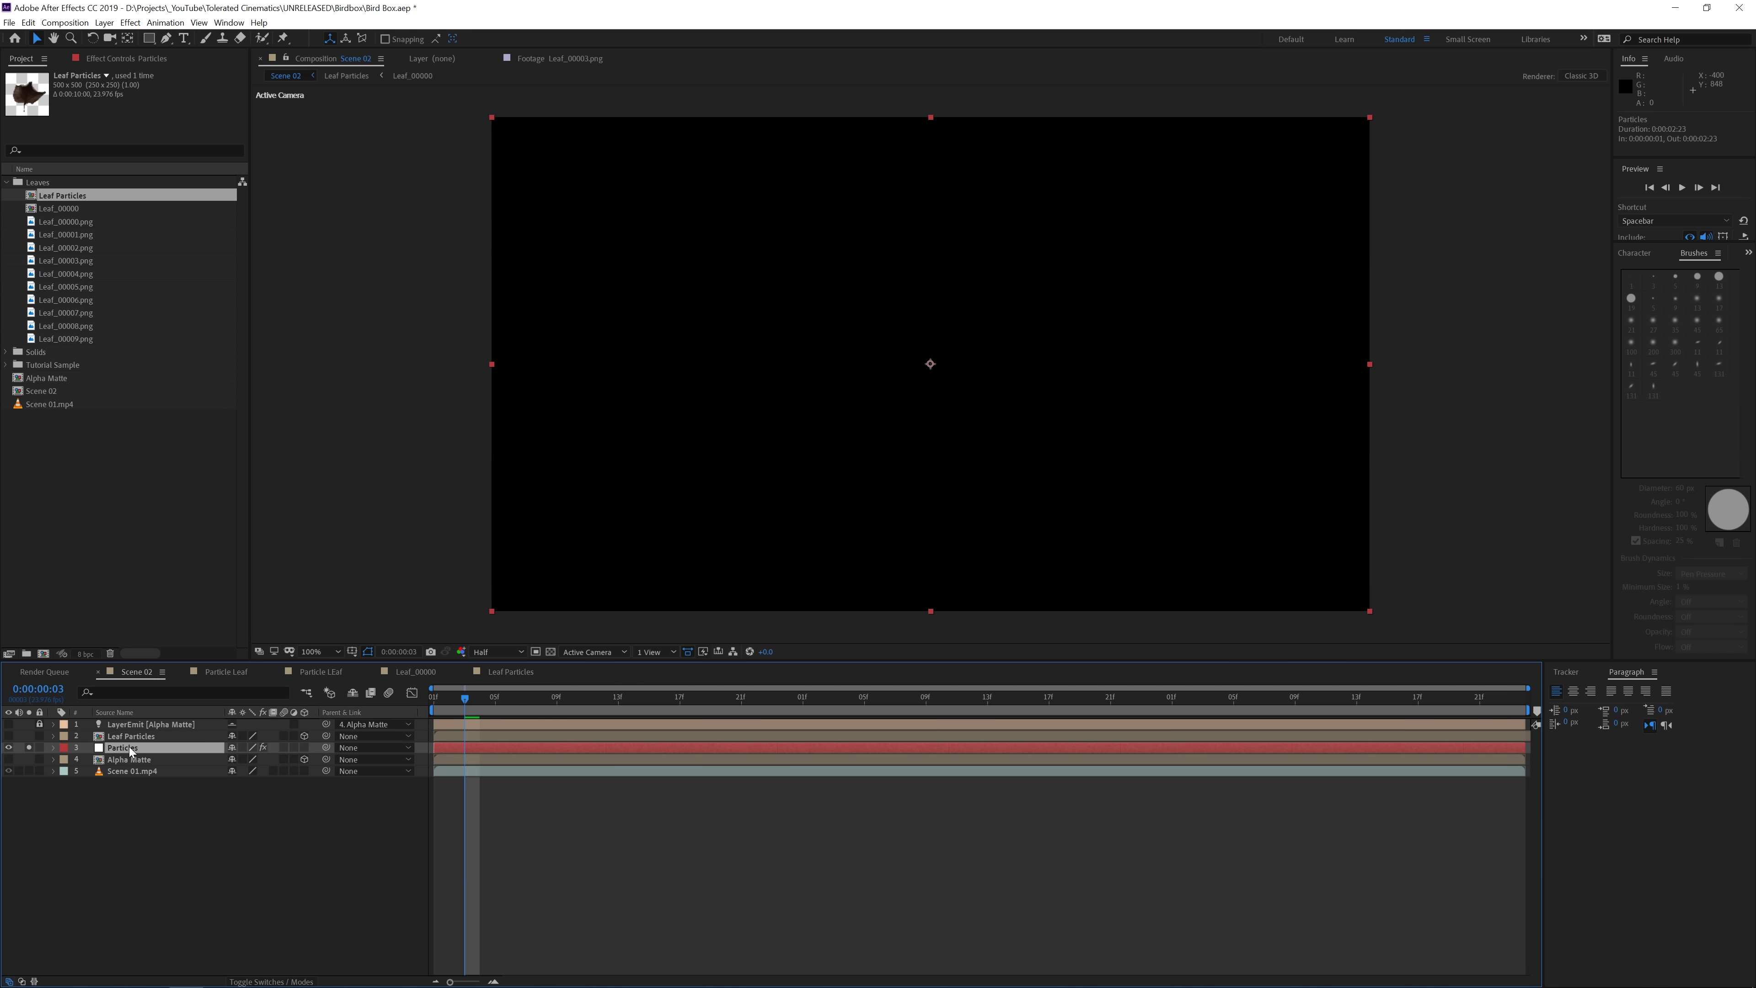
pyautogui.click(108, 58)
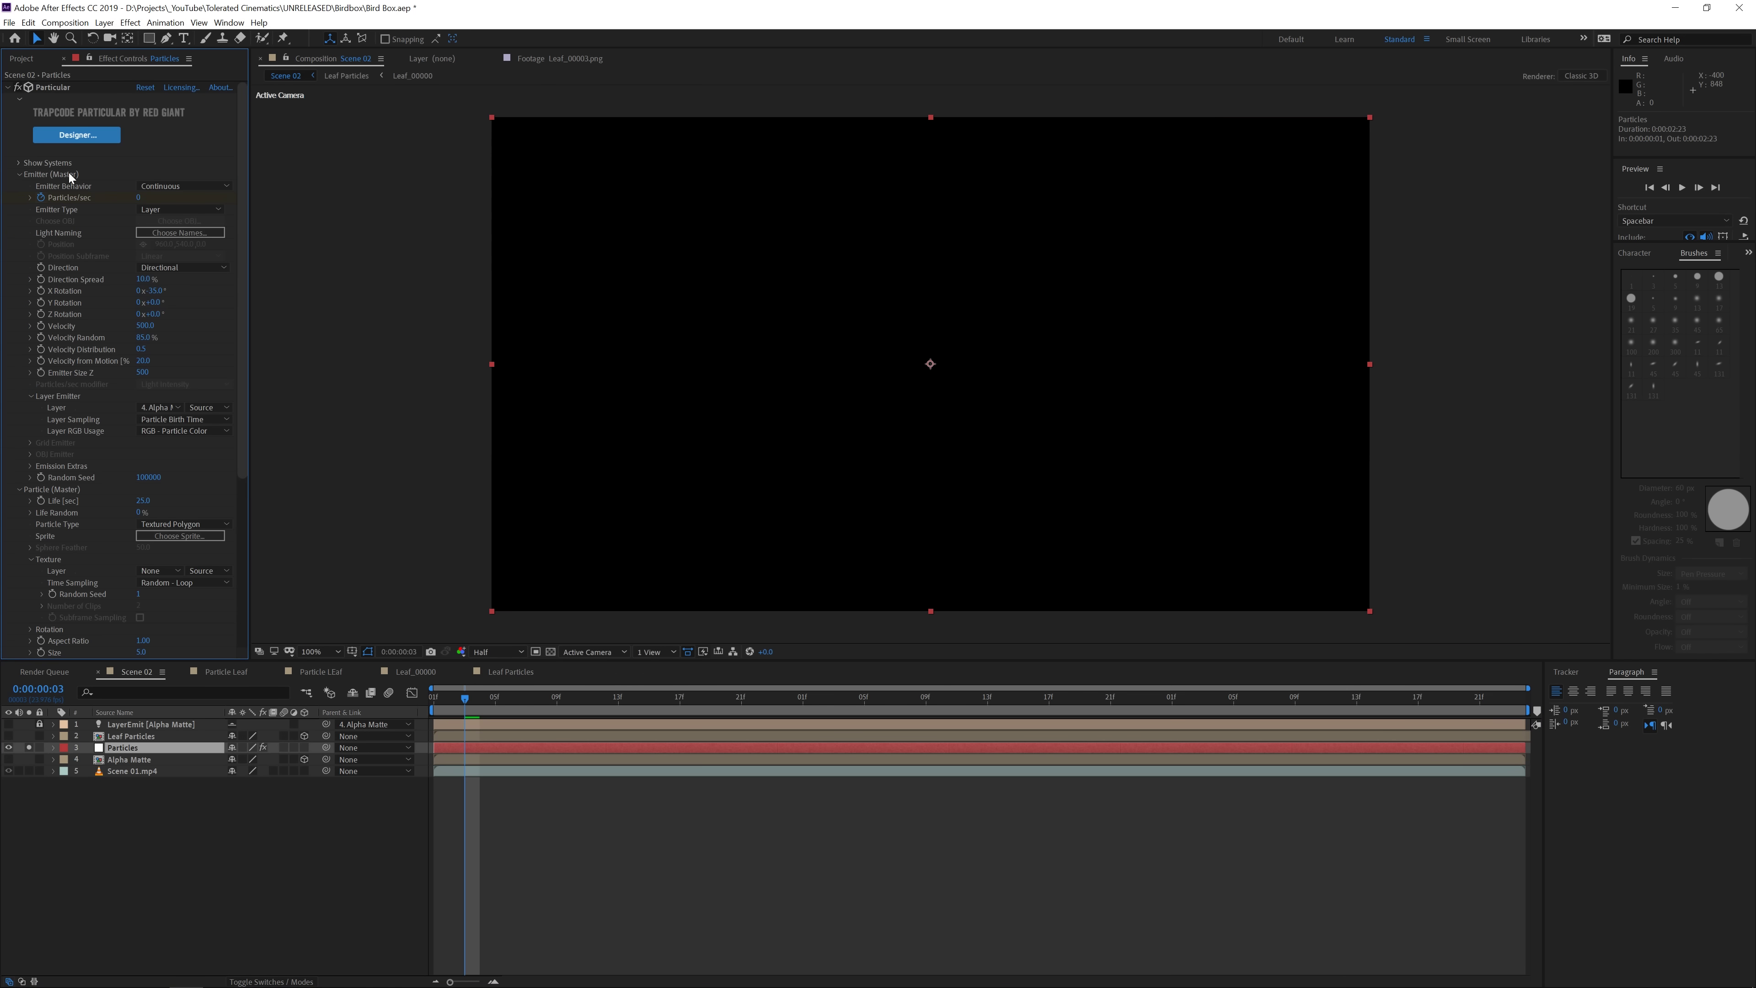
pyautogui.scroll(-2, 52, 379)
pyautogui.scroll(-1, 51, 379)
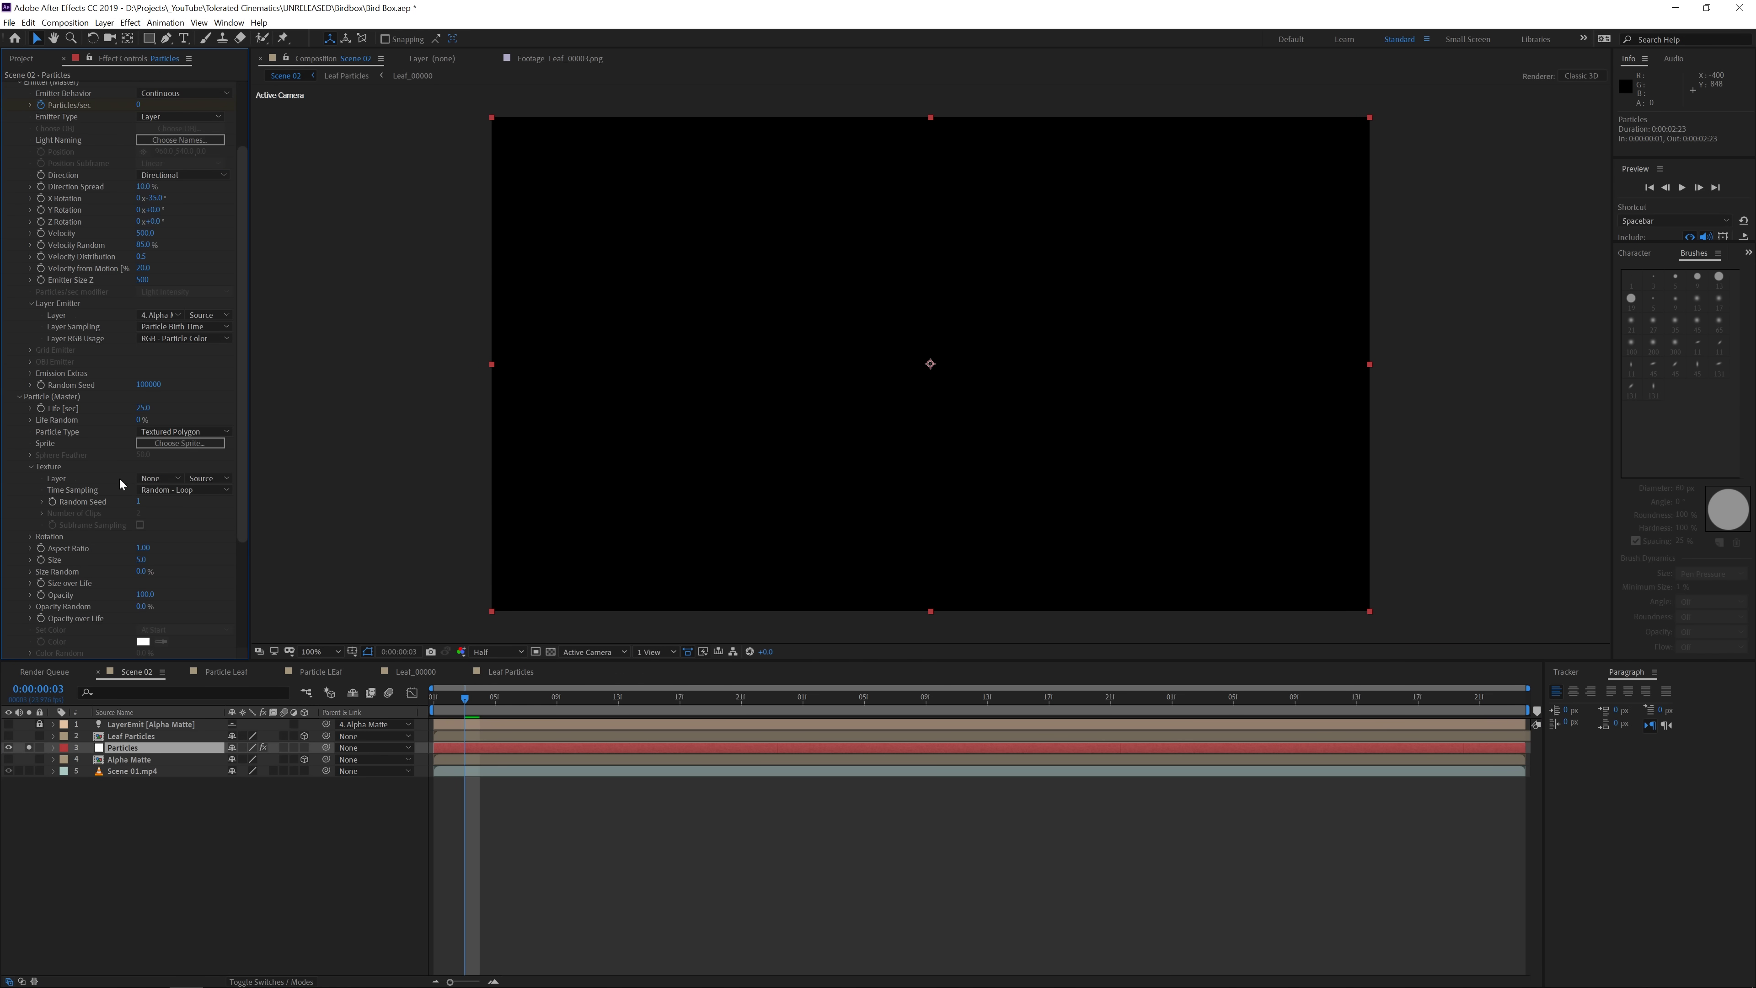
pyautogui.click(160, 478)
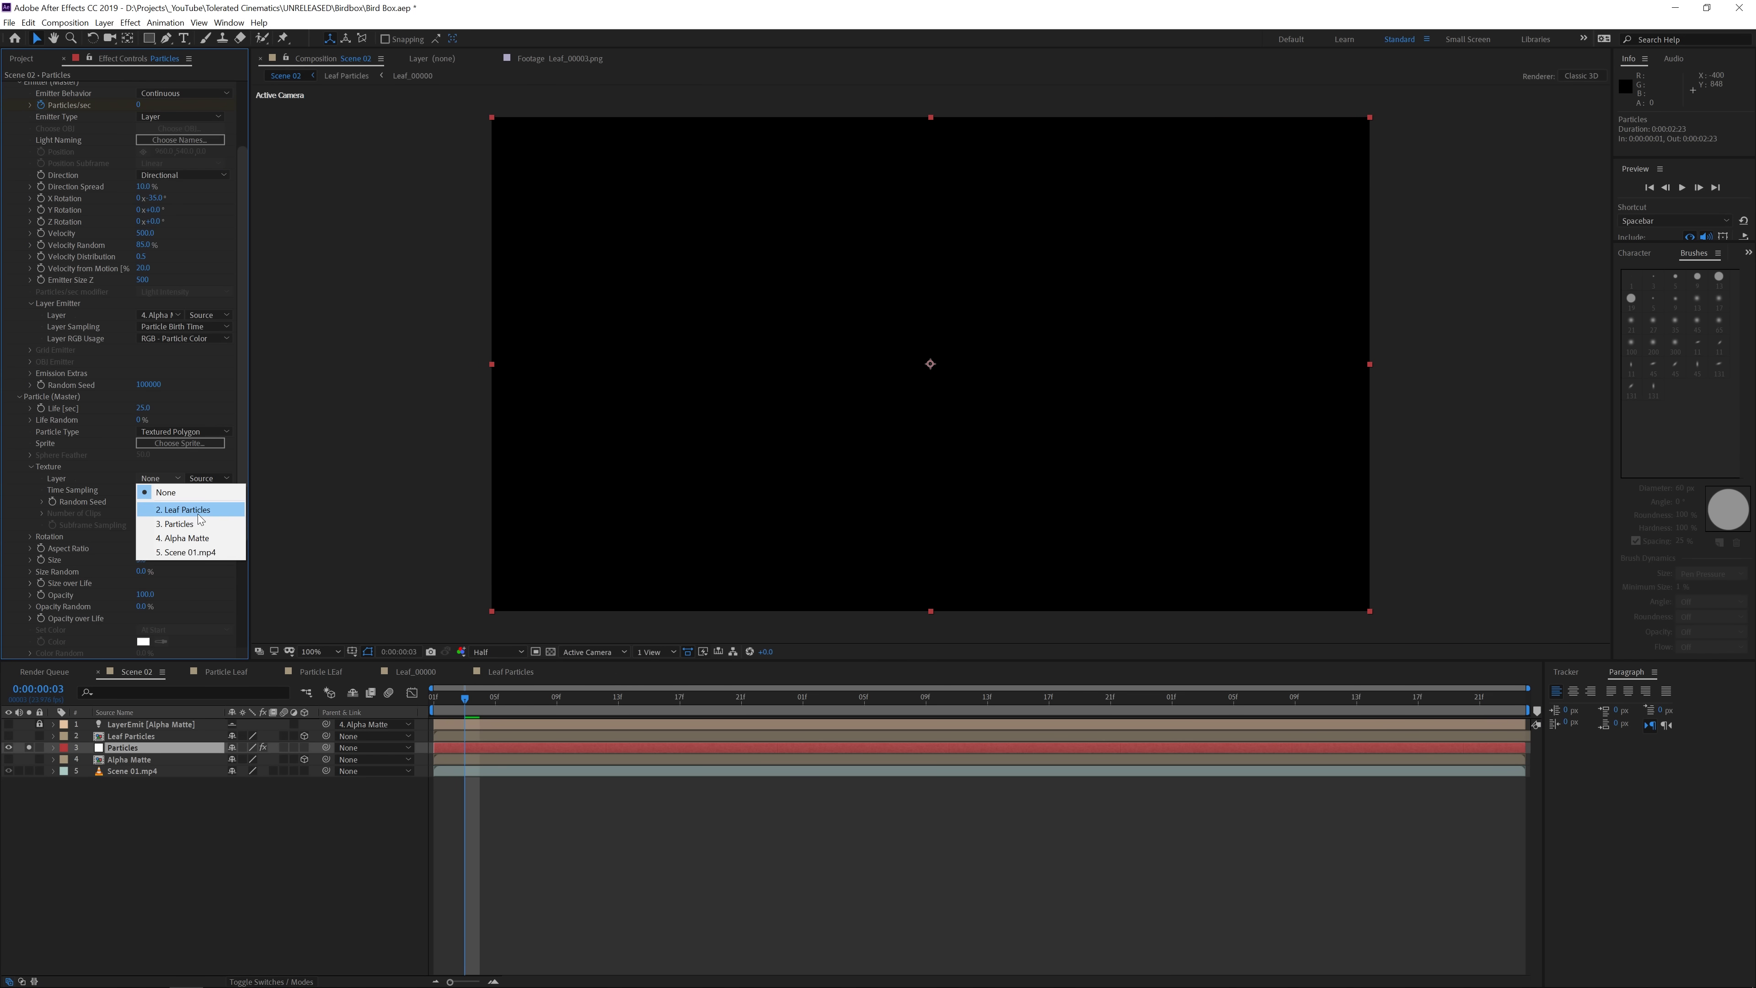
pyautogui.click(197, 515)
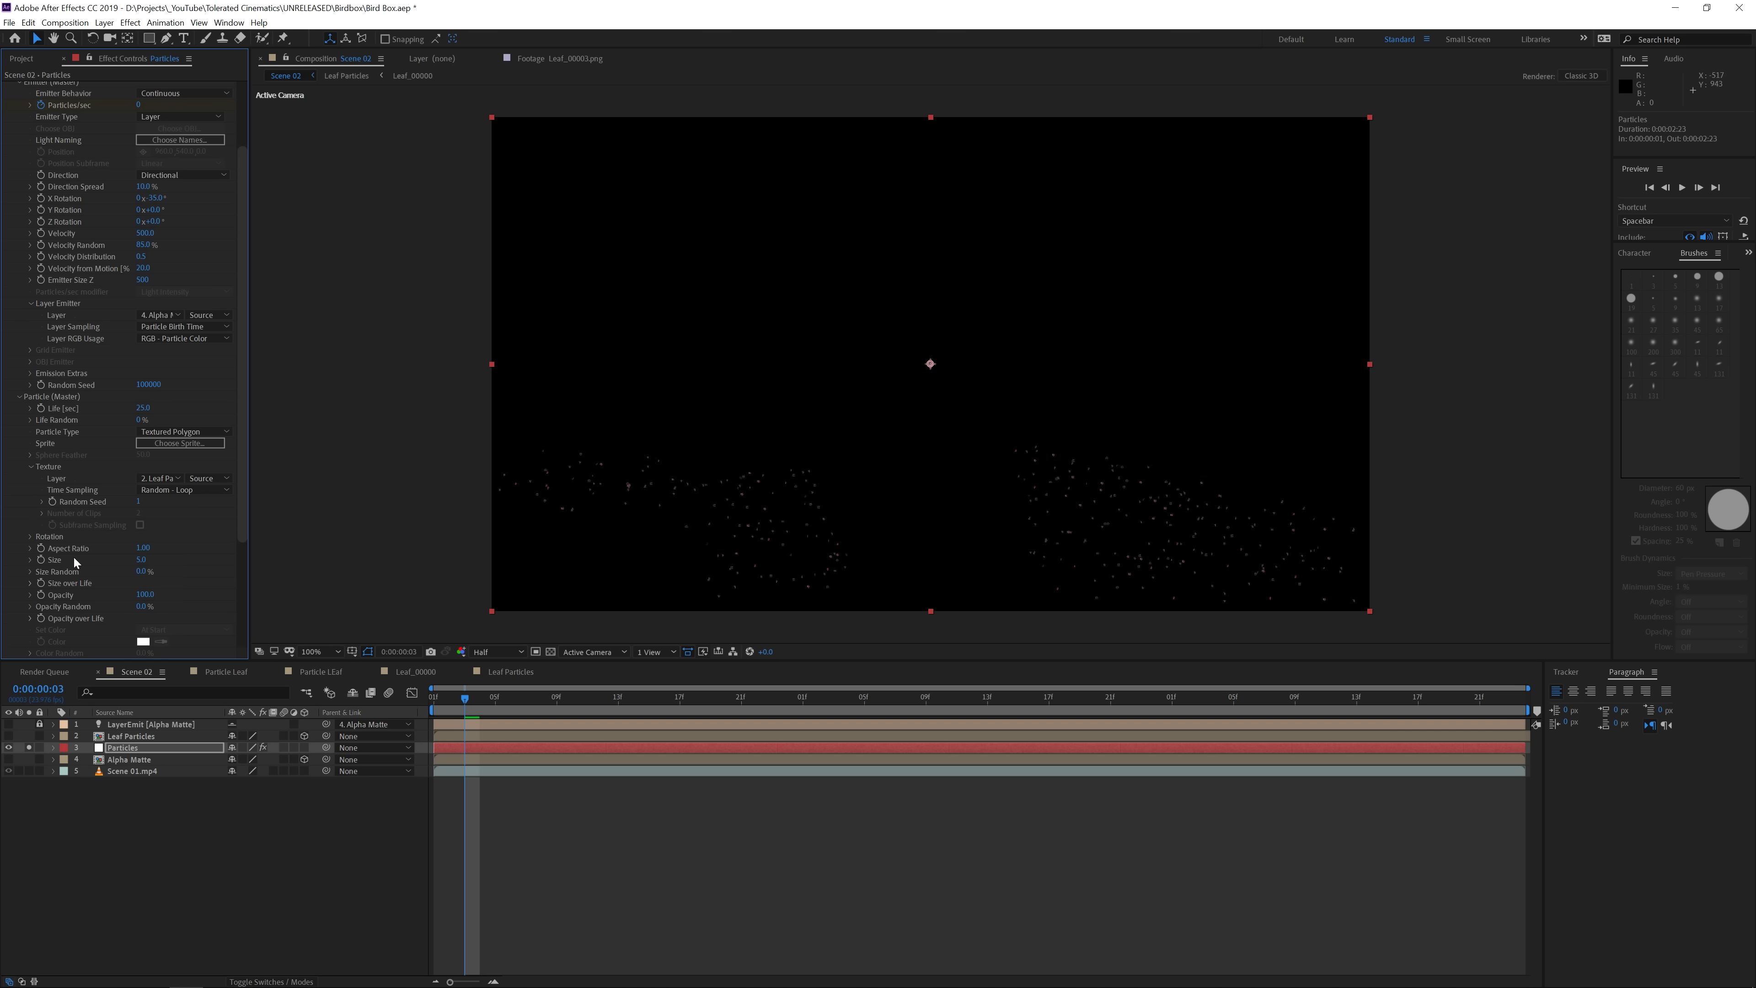
# Try particle Size values of 65 and 35, with Size Random at 100%.
pyautogui.click(142, 560)
pyautogui.write('65')
pyautogui.press('Return')
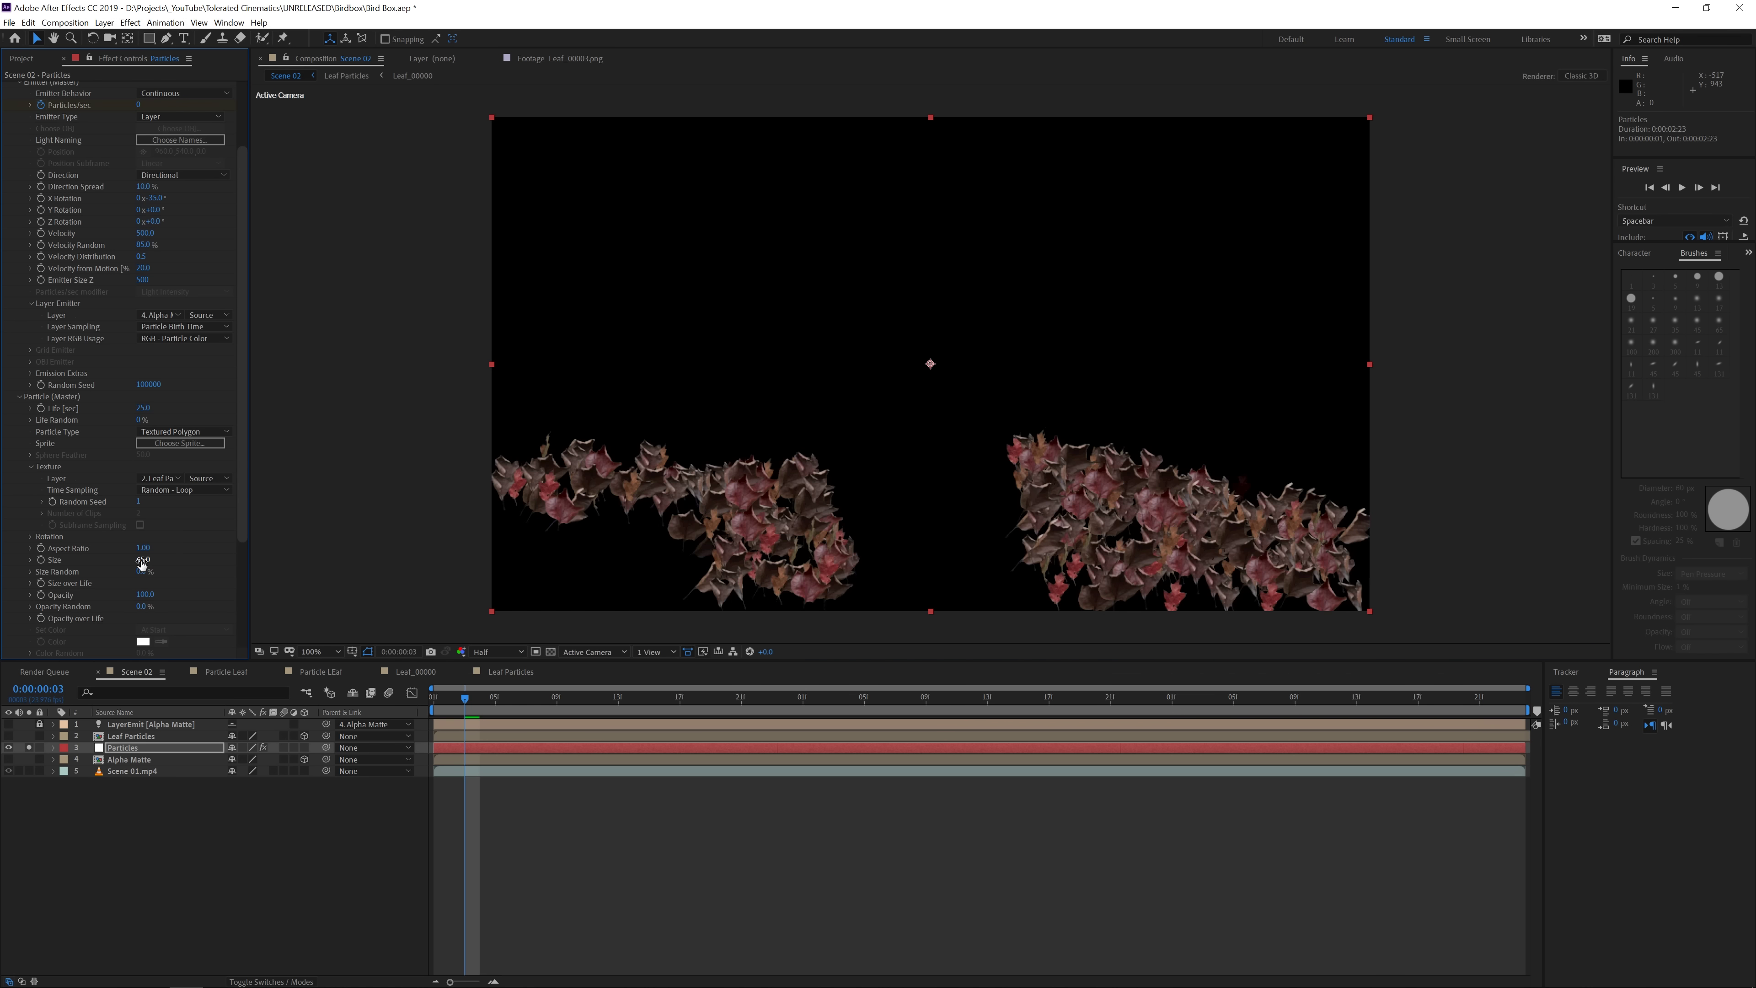
pyautogui.click(142, 560)
pyautogui.write('35')
pyautogui.press('Return')
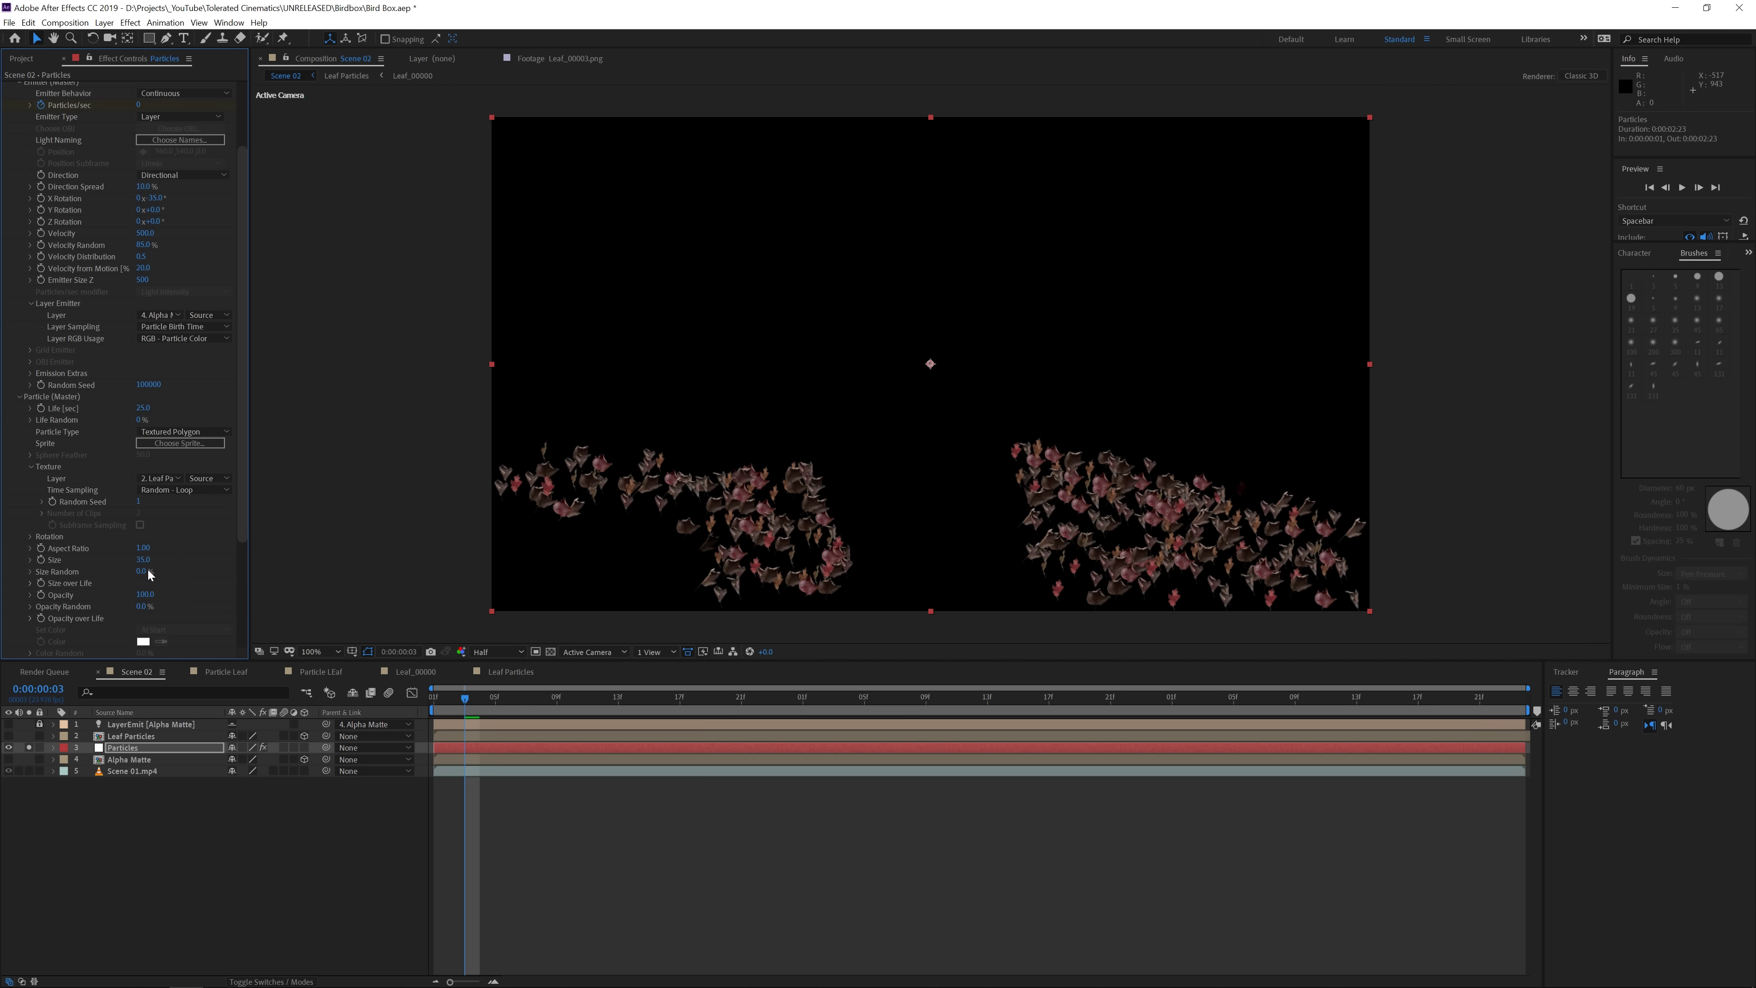
pyautogui.click(145, 571)
pyautogui.write('100')
pyautogui.press('Return')
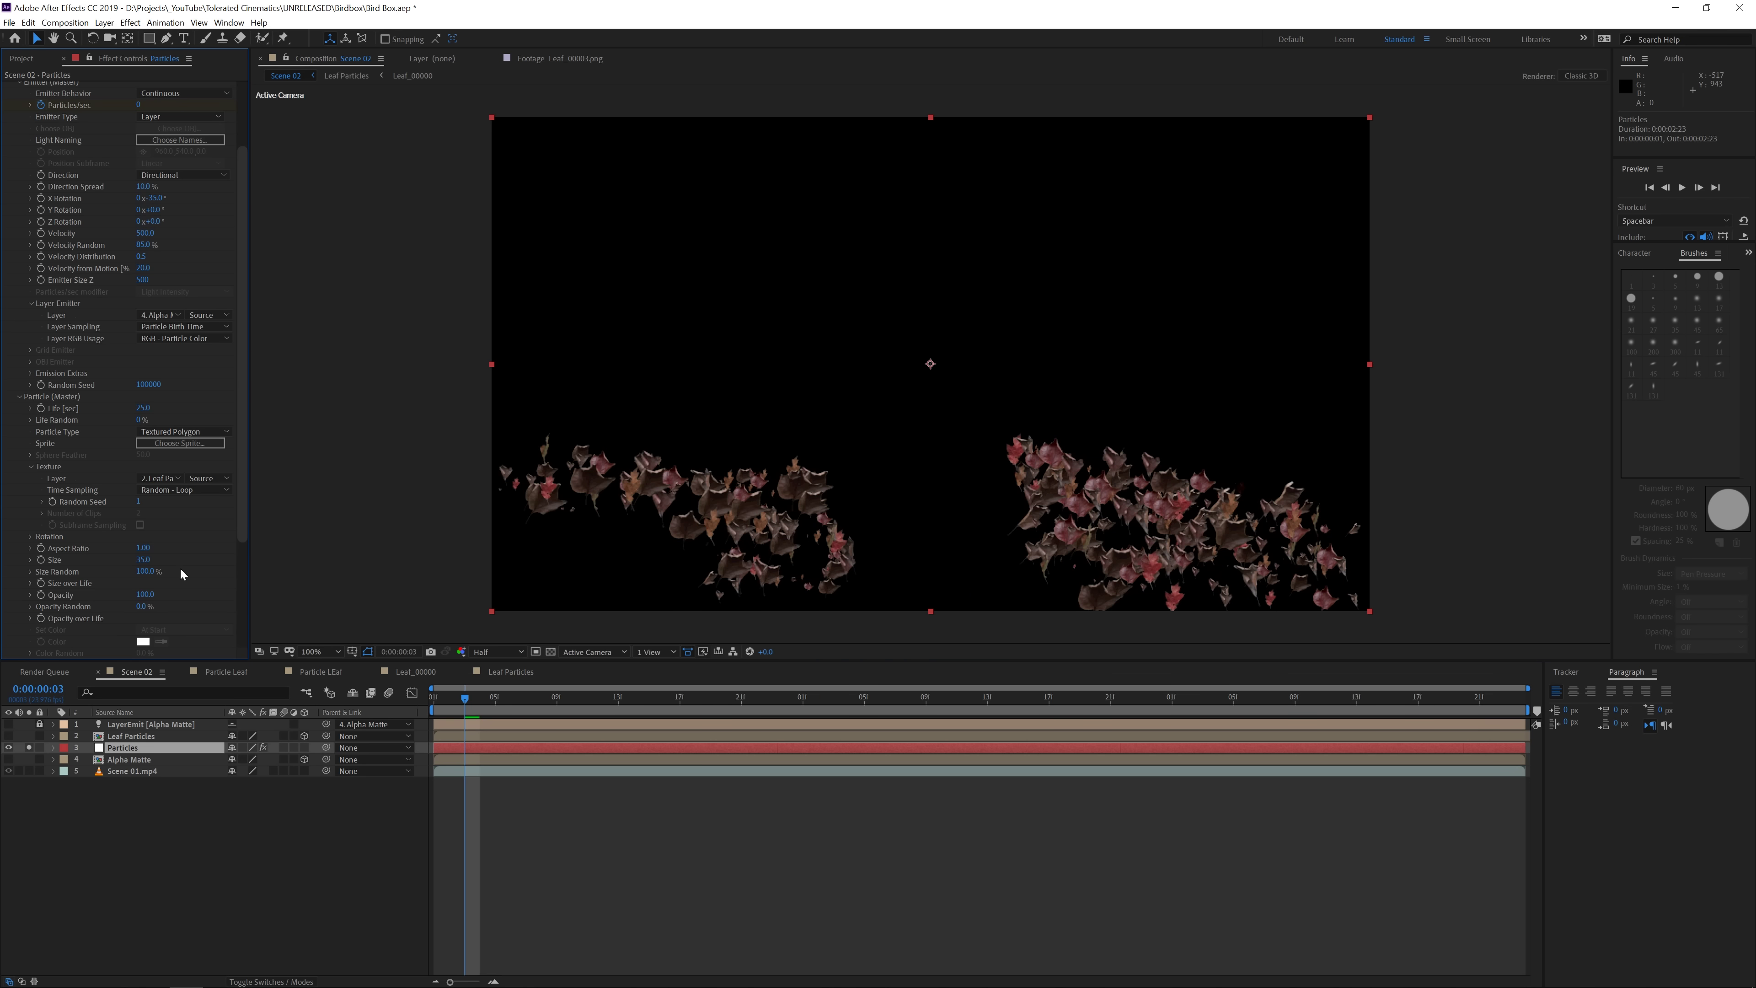
# Set the particle Size Random to 85% and the Size to 27.
pyautogui.click(143, 571)
pyautogui.write('85')
pyautogui.press('Return')
pyautogui.click(143, 558)
pyautogui.write('27')
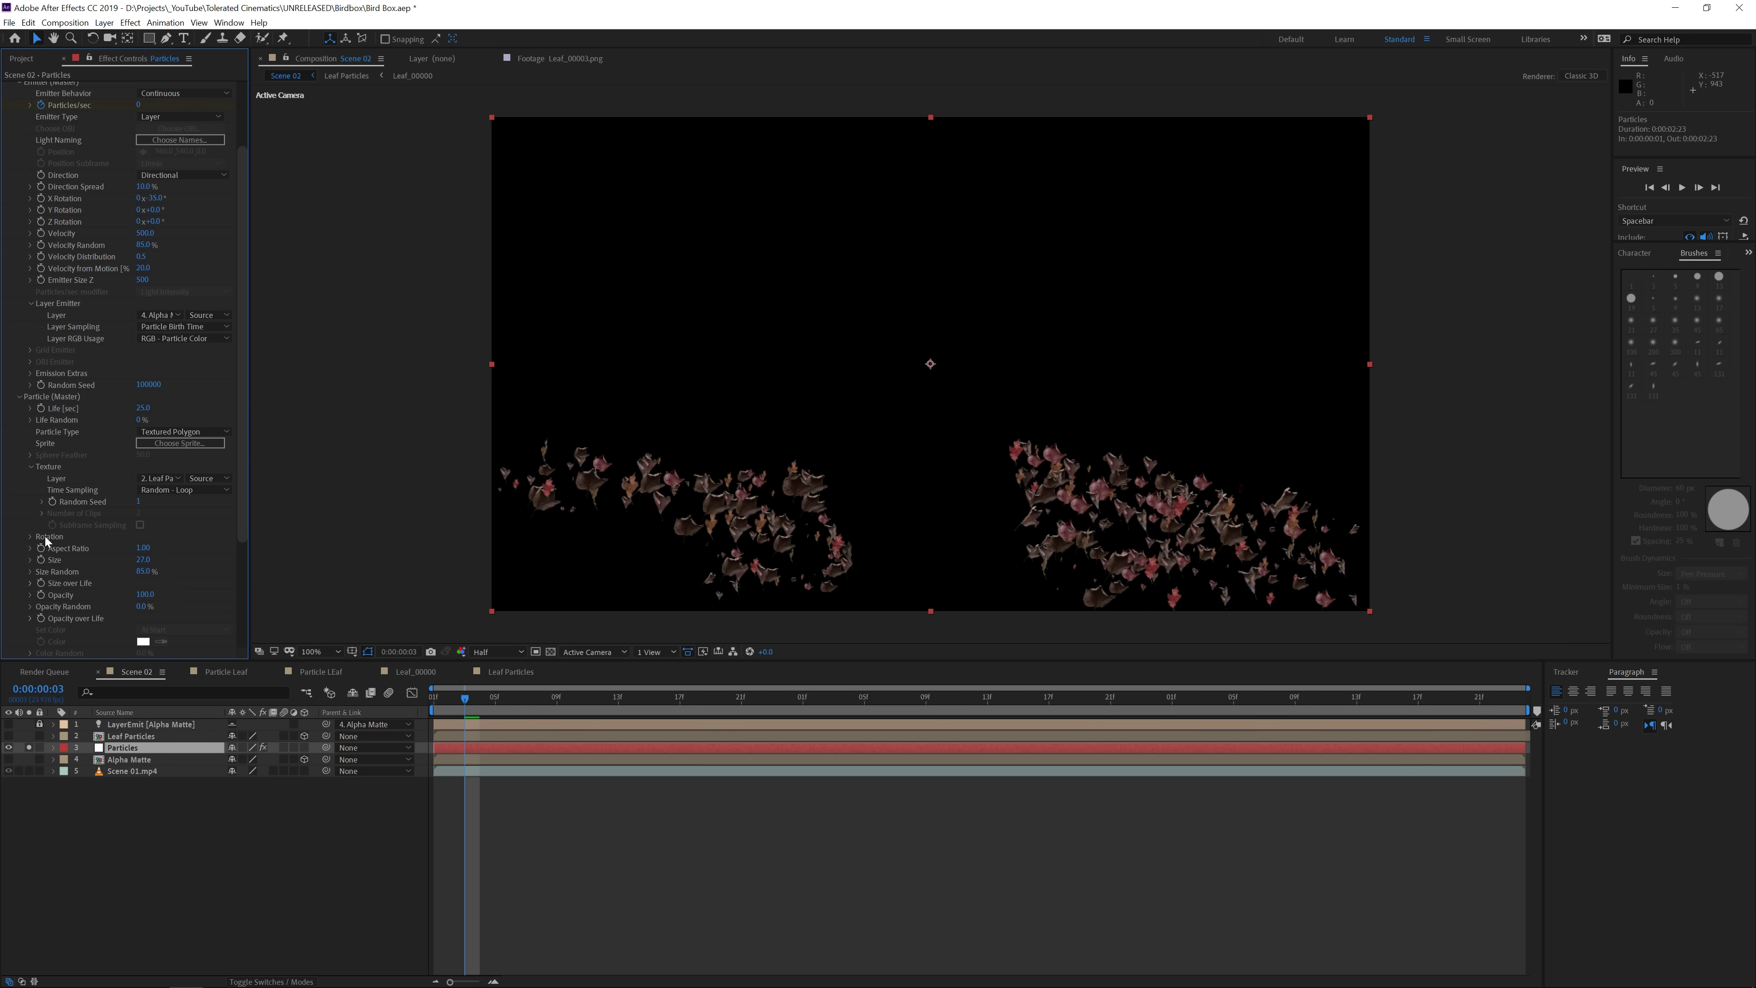
# Set the particles' Rotation Speed Y and Rotation Speed Z to 0.03.
pyautogui.click(30, 537)
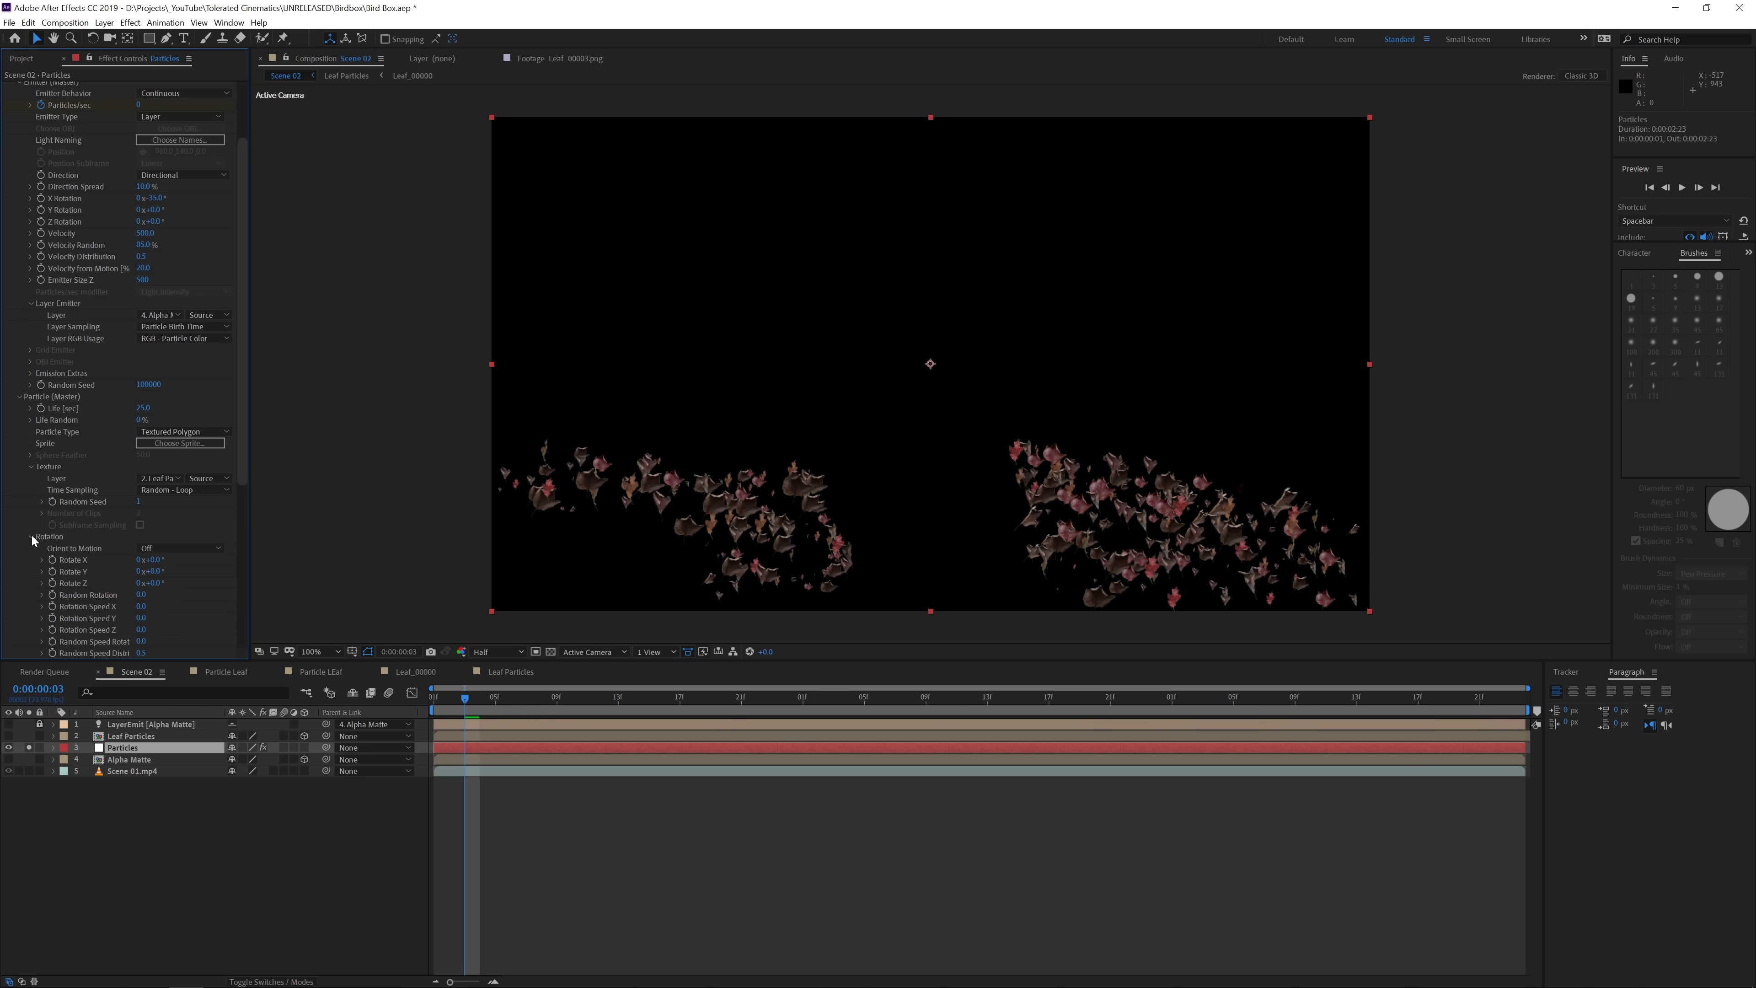
pyautogui.scroll(-1, 34, 578)
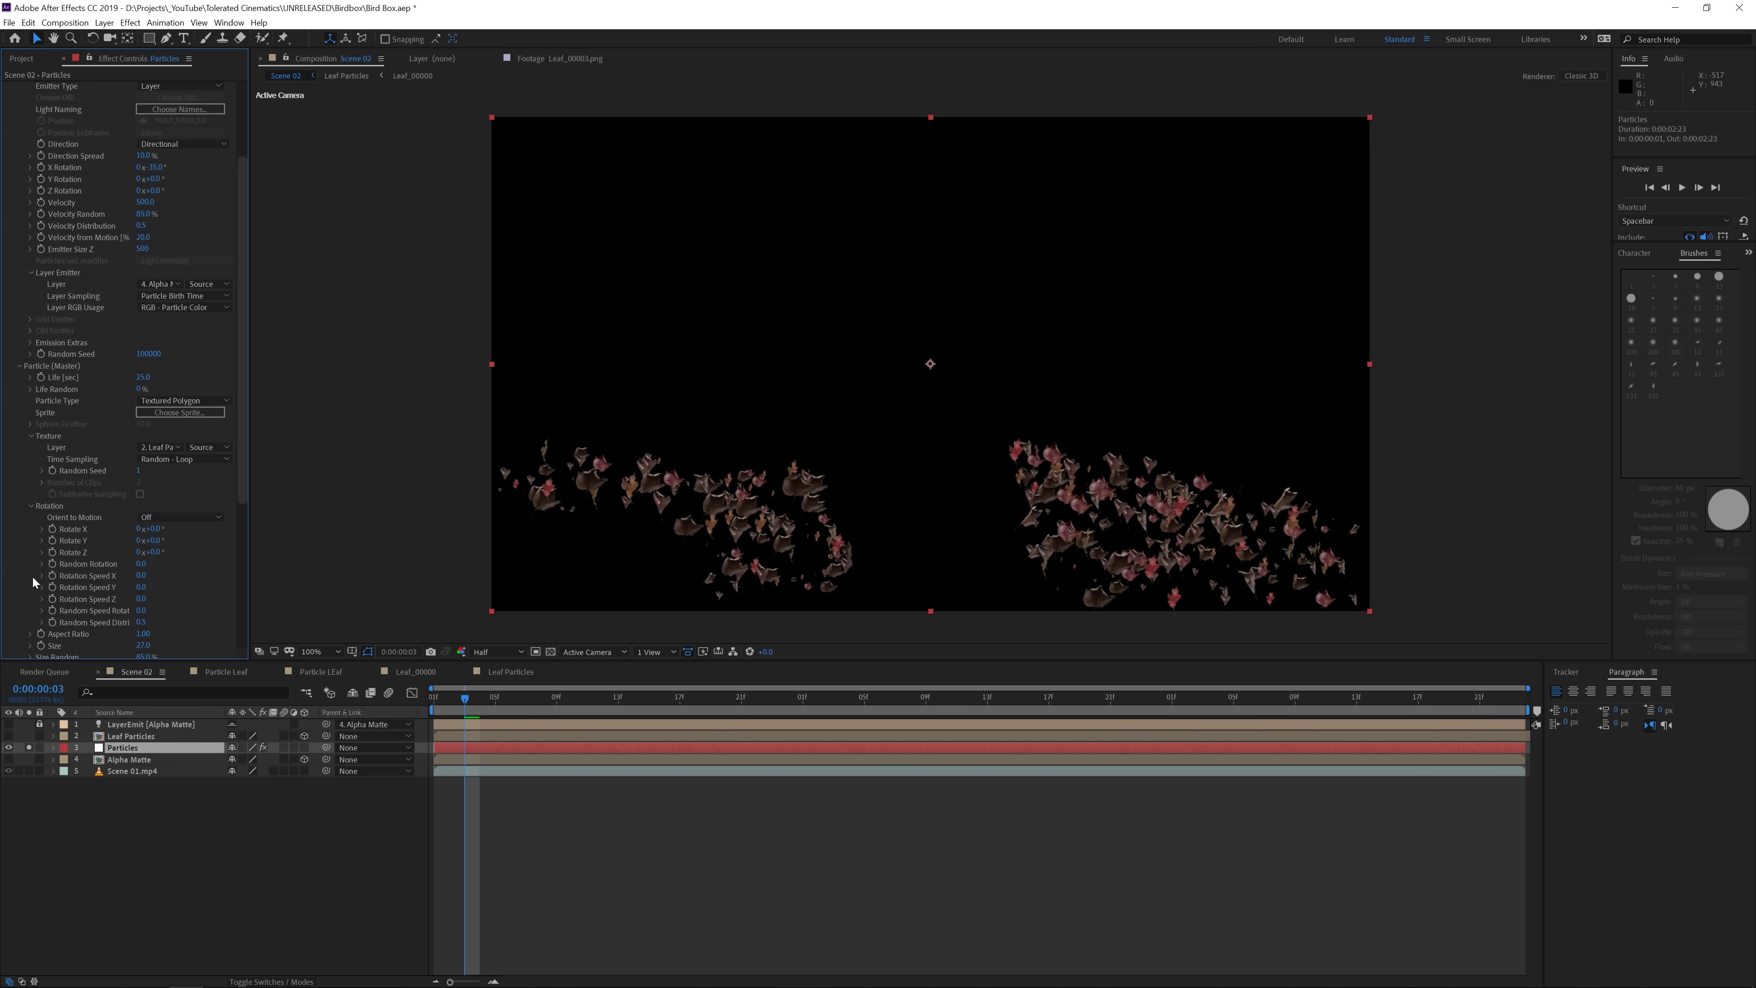
pyautogui.click(107, 578)
pyautogui.click(149, 573)
pyautogui.click(142, 587)
pyautogui.write('0.03')
pyautogui.press('Return')
pyautogui.click(142, 599)
pyautogui.write('0.03')
pyautogui.press('Return')
pyautogui.moveTo(238, 487); pyautogui.dragTo(240, 563)
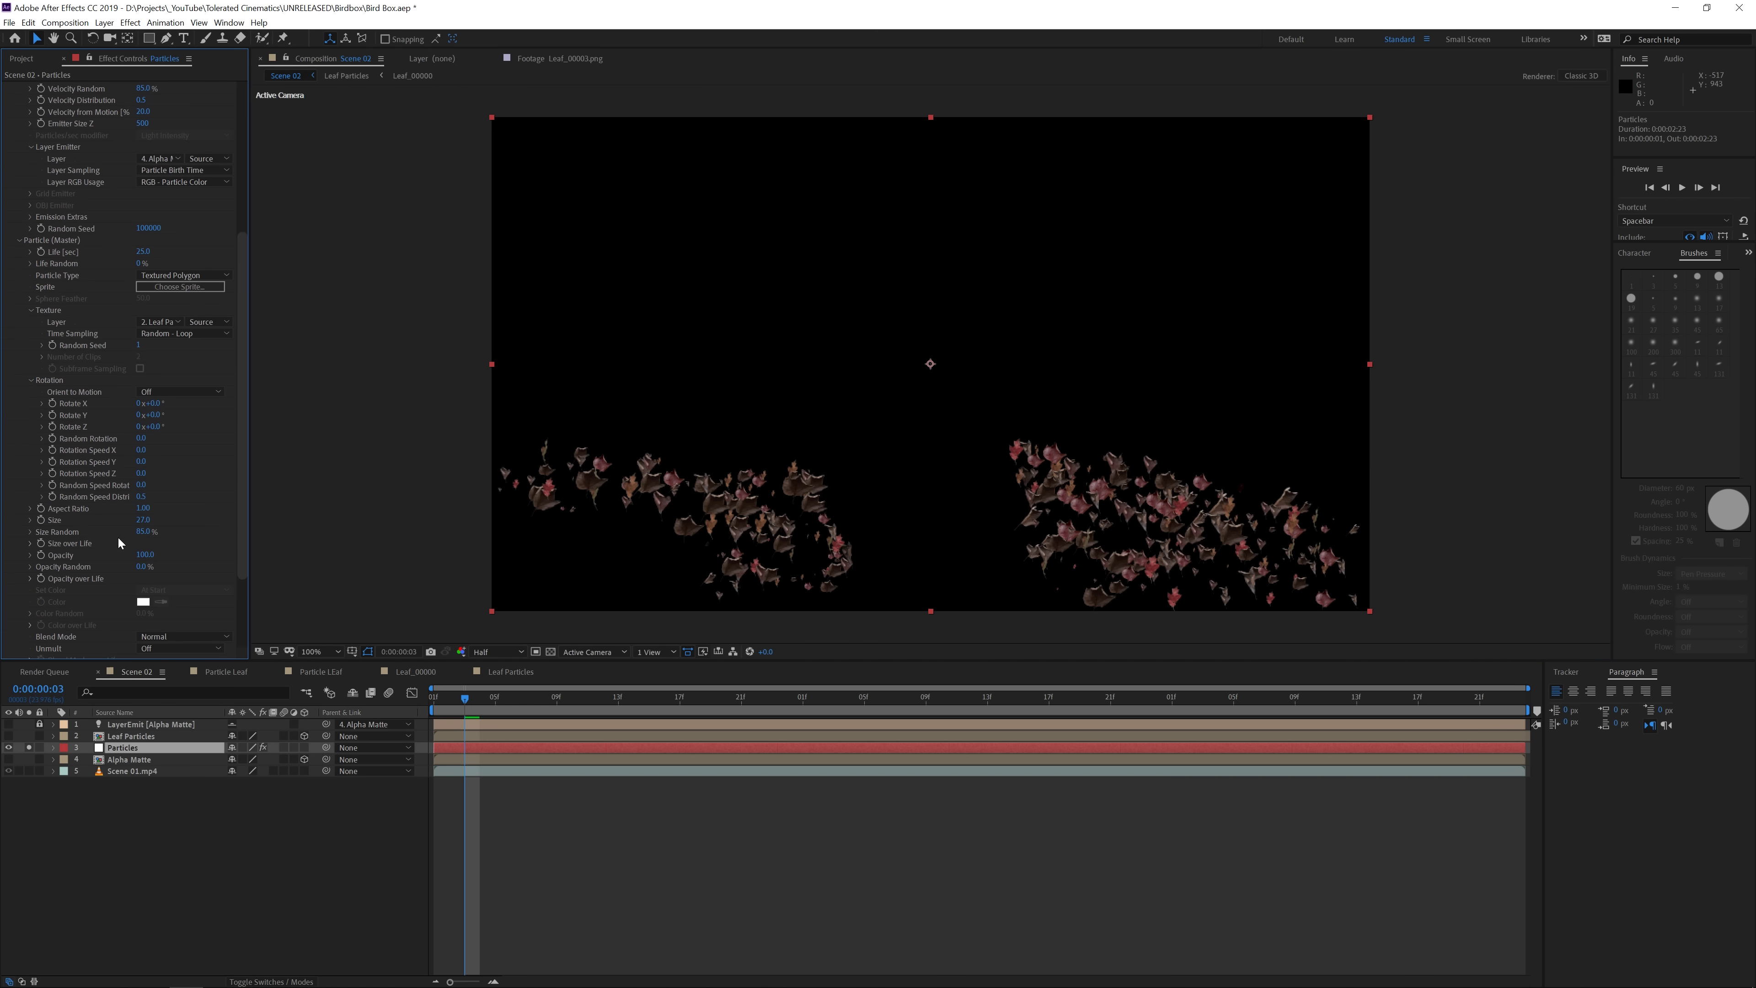
# Set the Air Resistance to 0.5 in the Particular effect's Air physics settings.
pyautogui.scroll(-2, 78, 558)
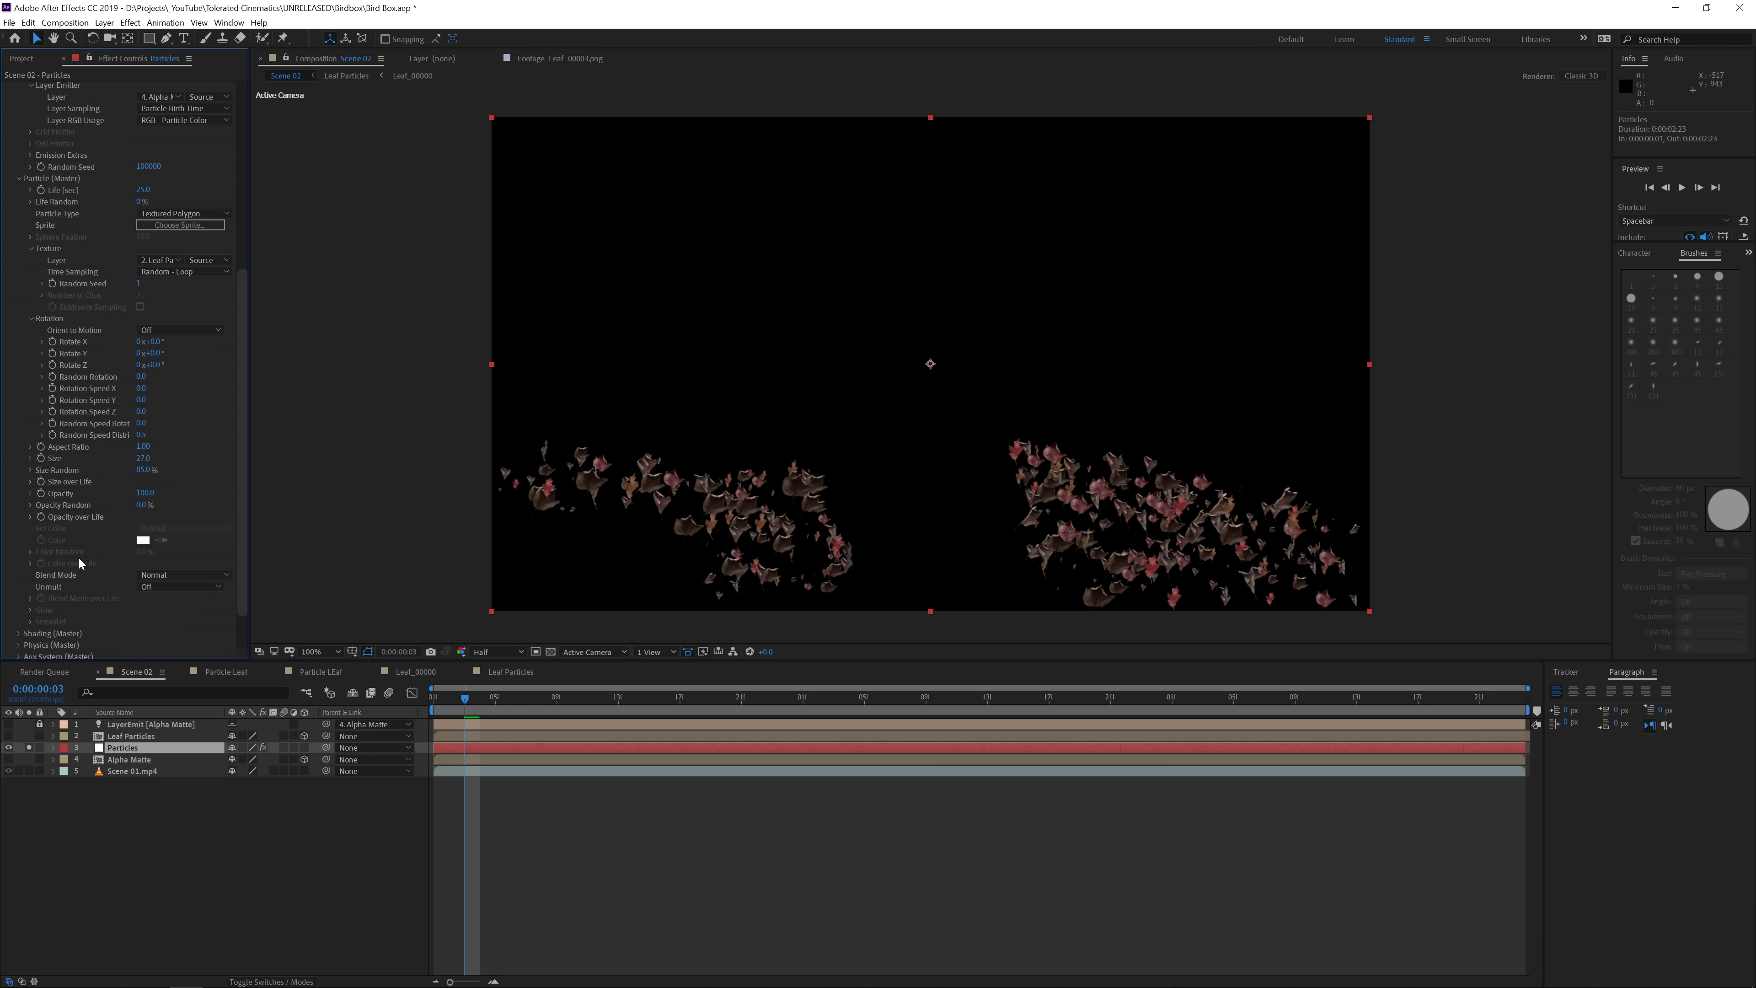
pyautogui.scroll(-2, 82, 555)
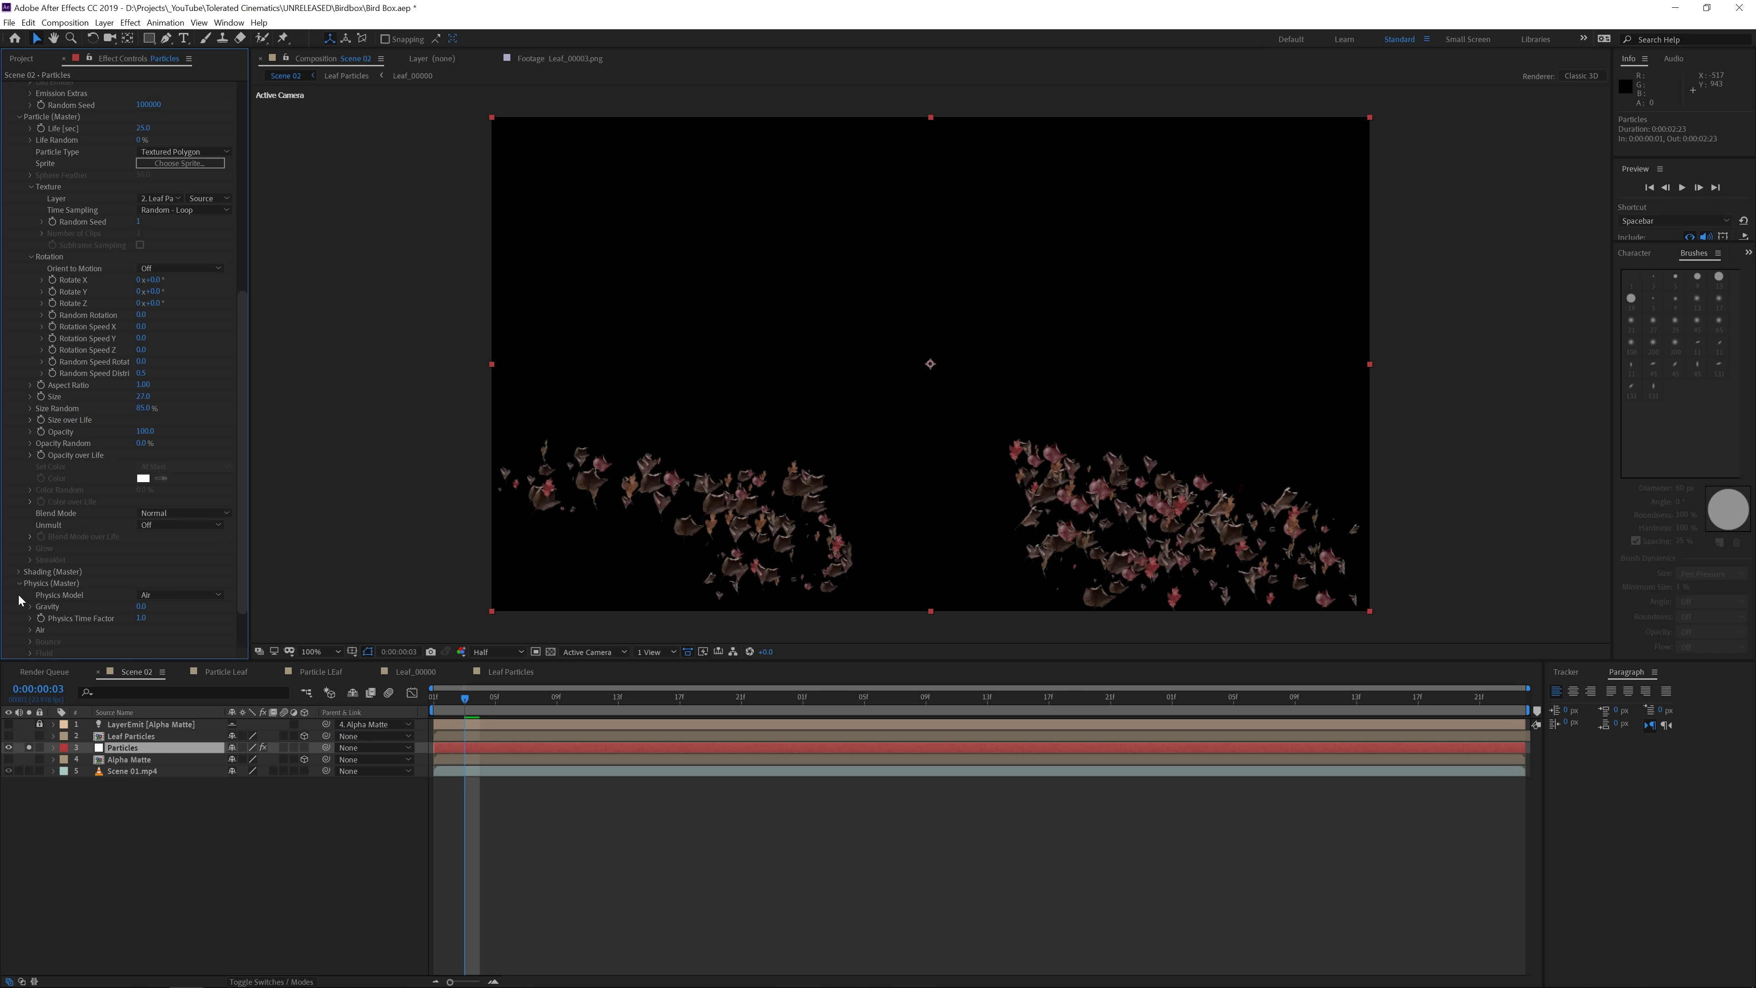
pyautogui.click(19, 599)
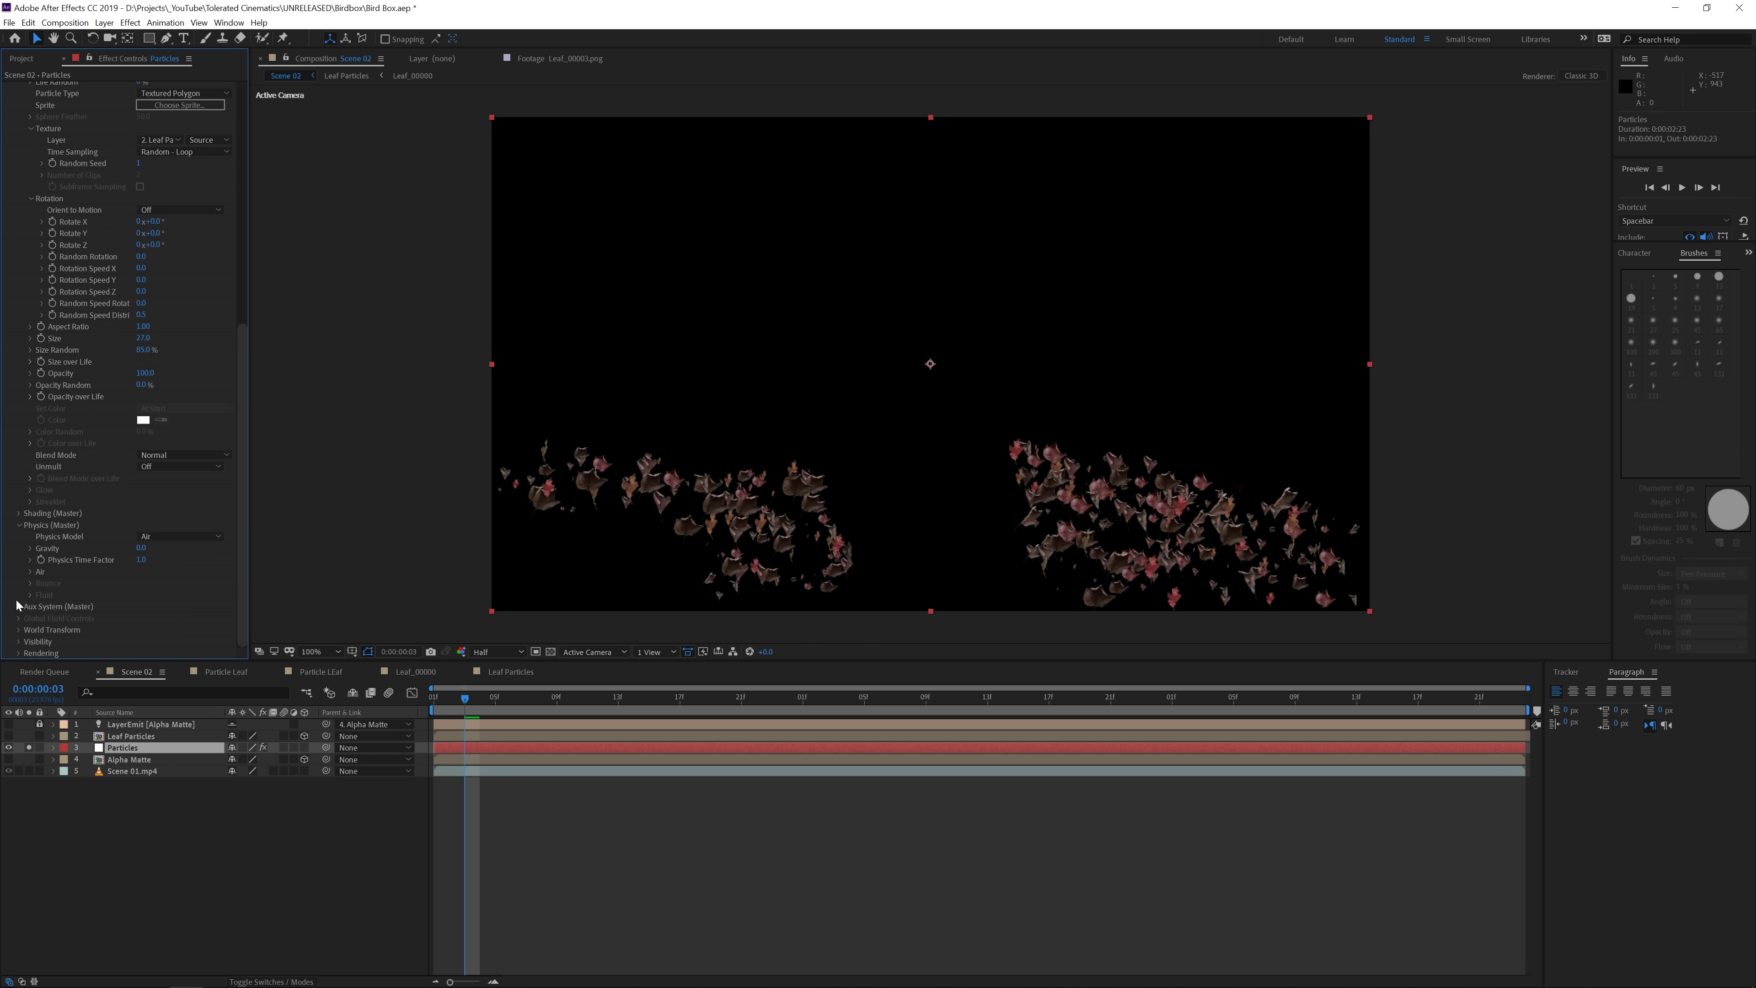
pyautogui.click(31, 572)
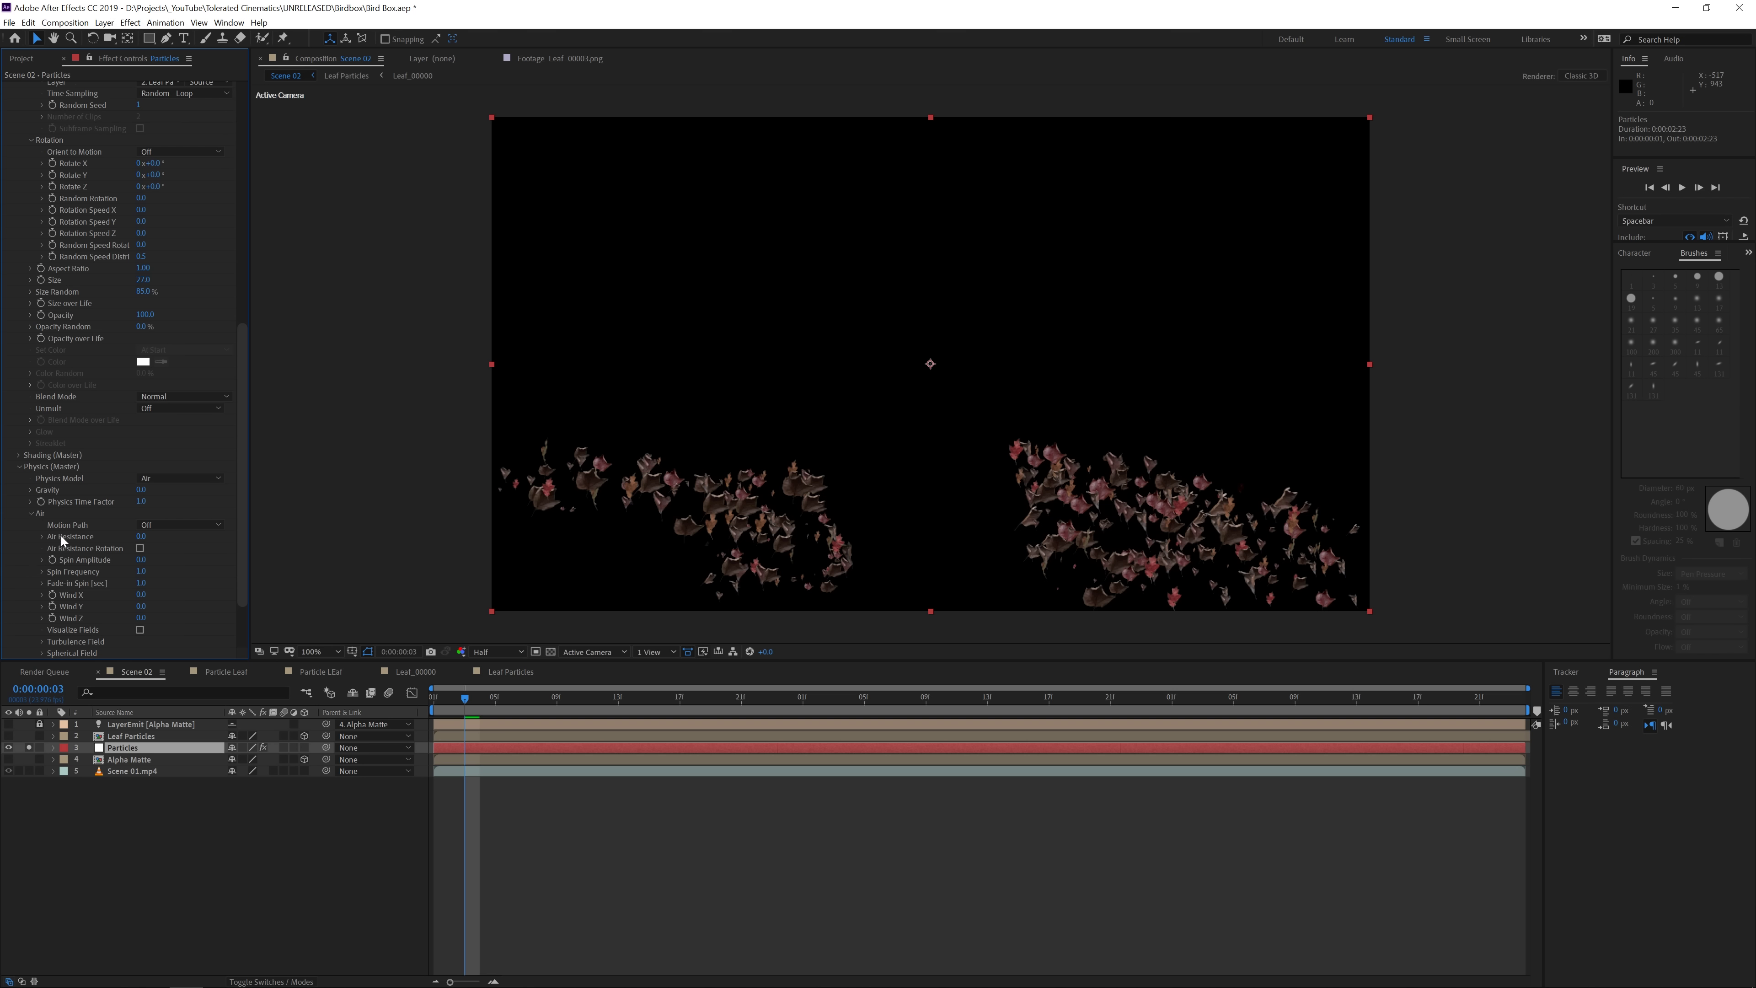
pyautogui.click(148, 538)
pyautogui.press('Return')
pyautogui.scroll(-3, 244, 567)
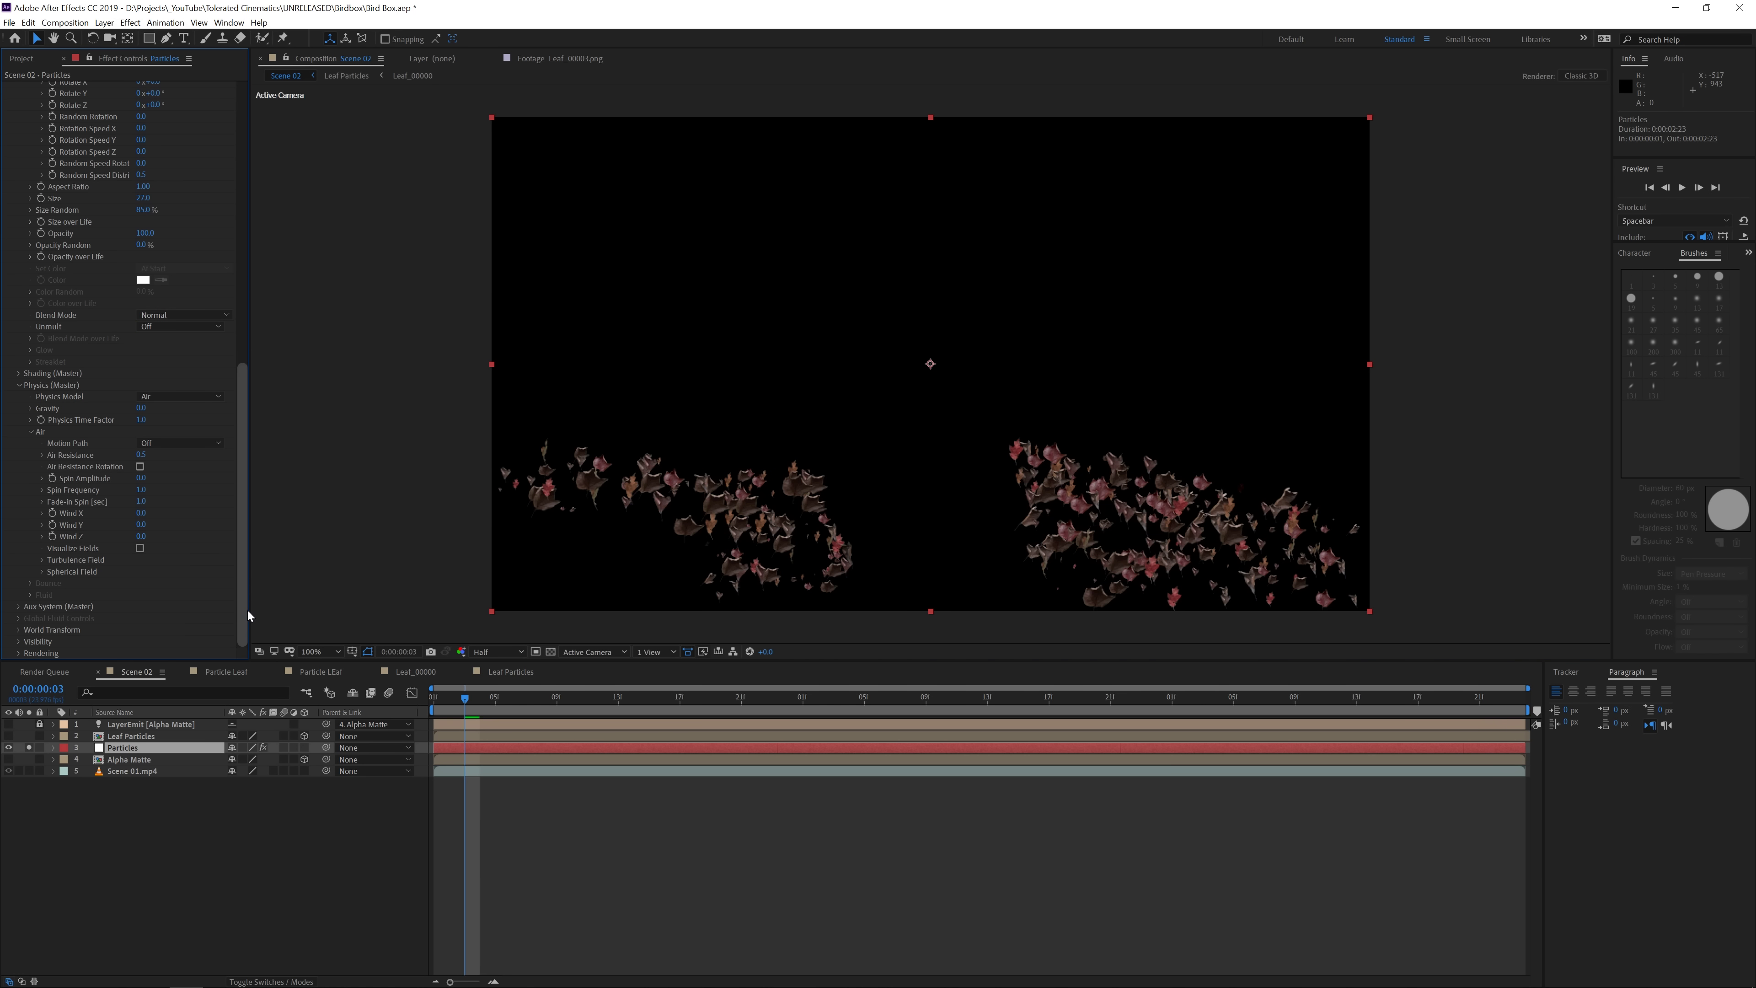
# Preview the slowed leaf particles and park the playhead at 0:00:01:01.
pyautogui.press('space')
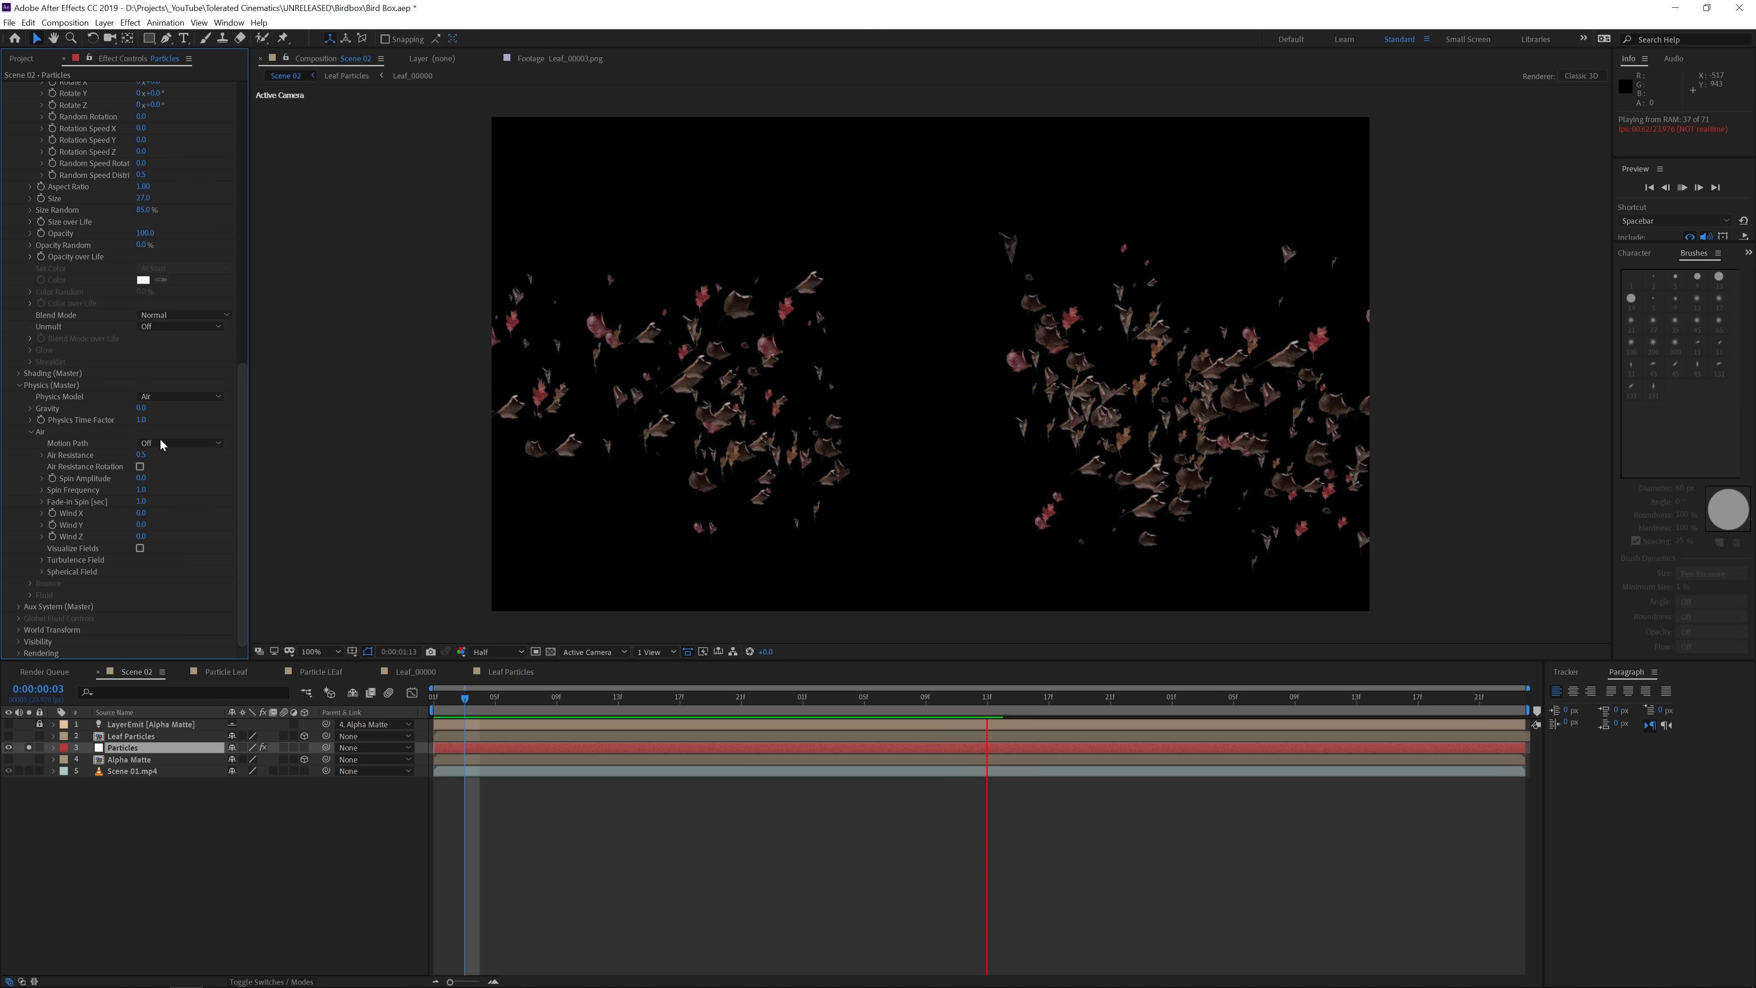
pyautogui.press('space')
pyautogui.press('space')
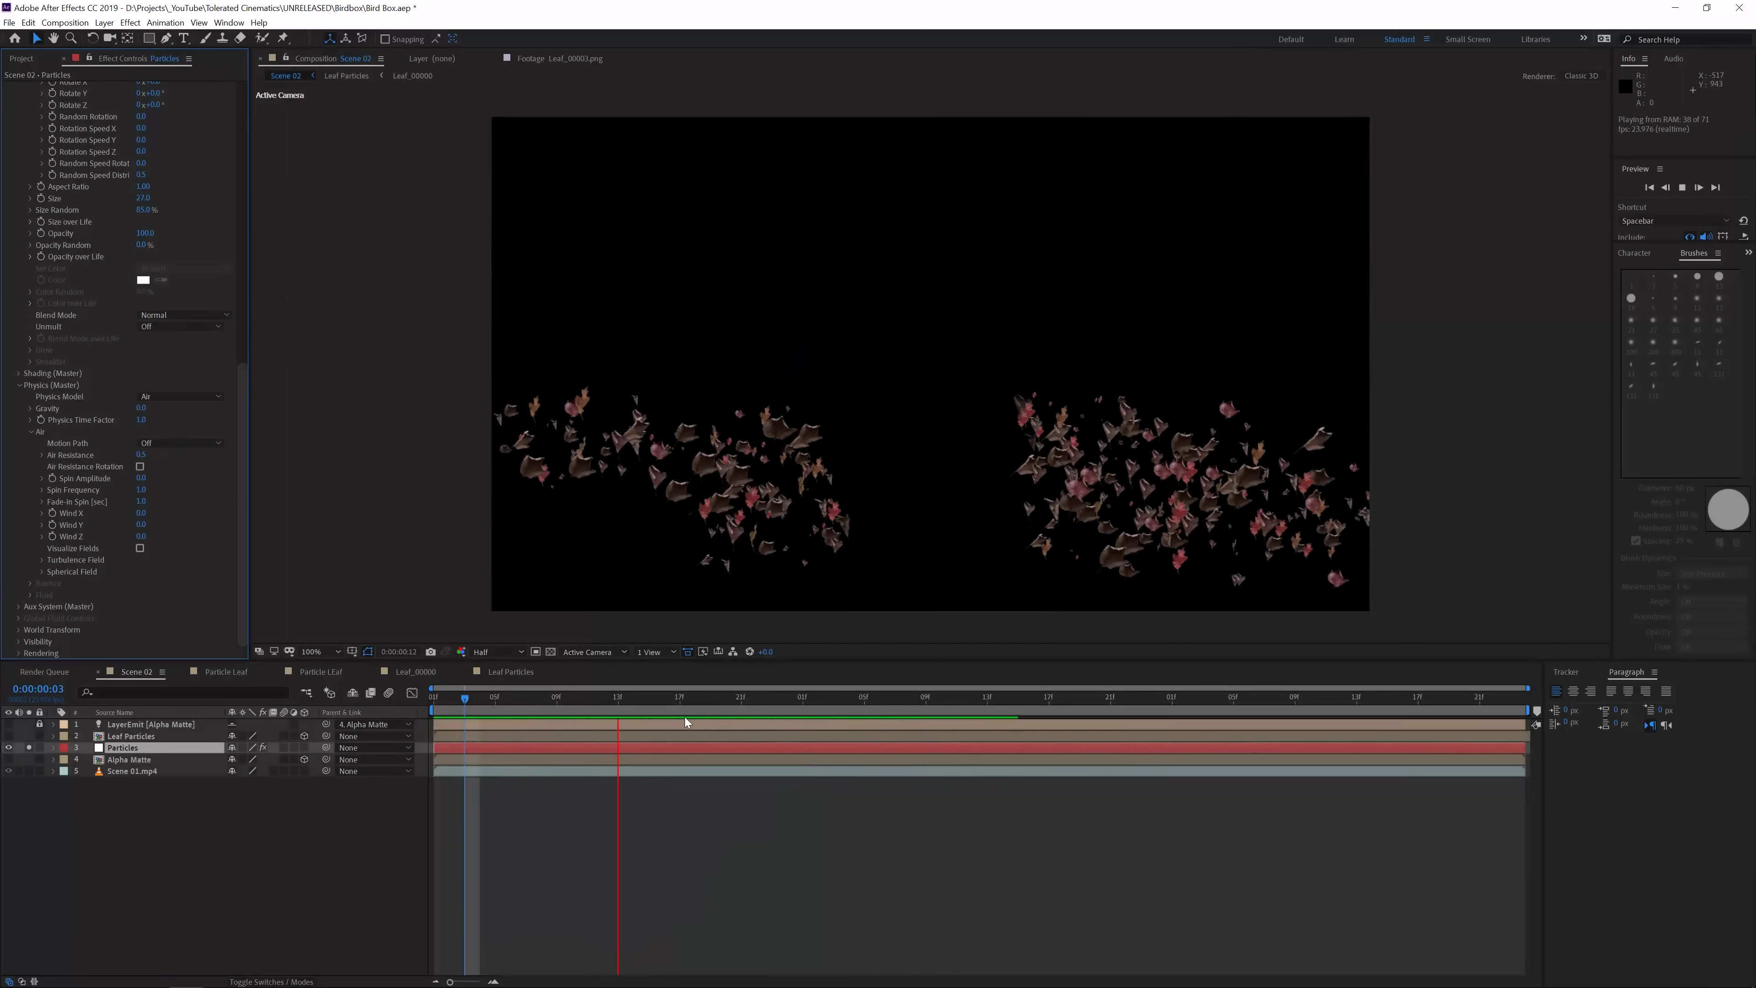
pyautogui.click(807, 704)
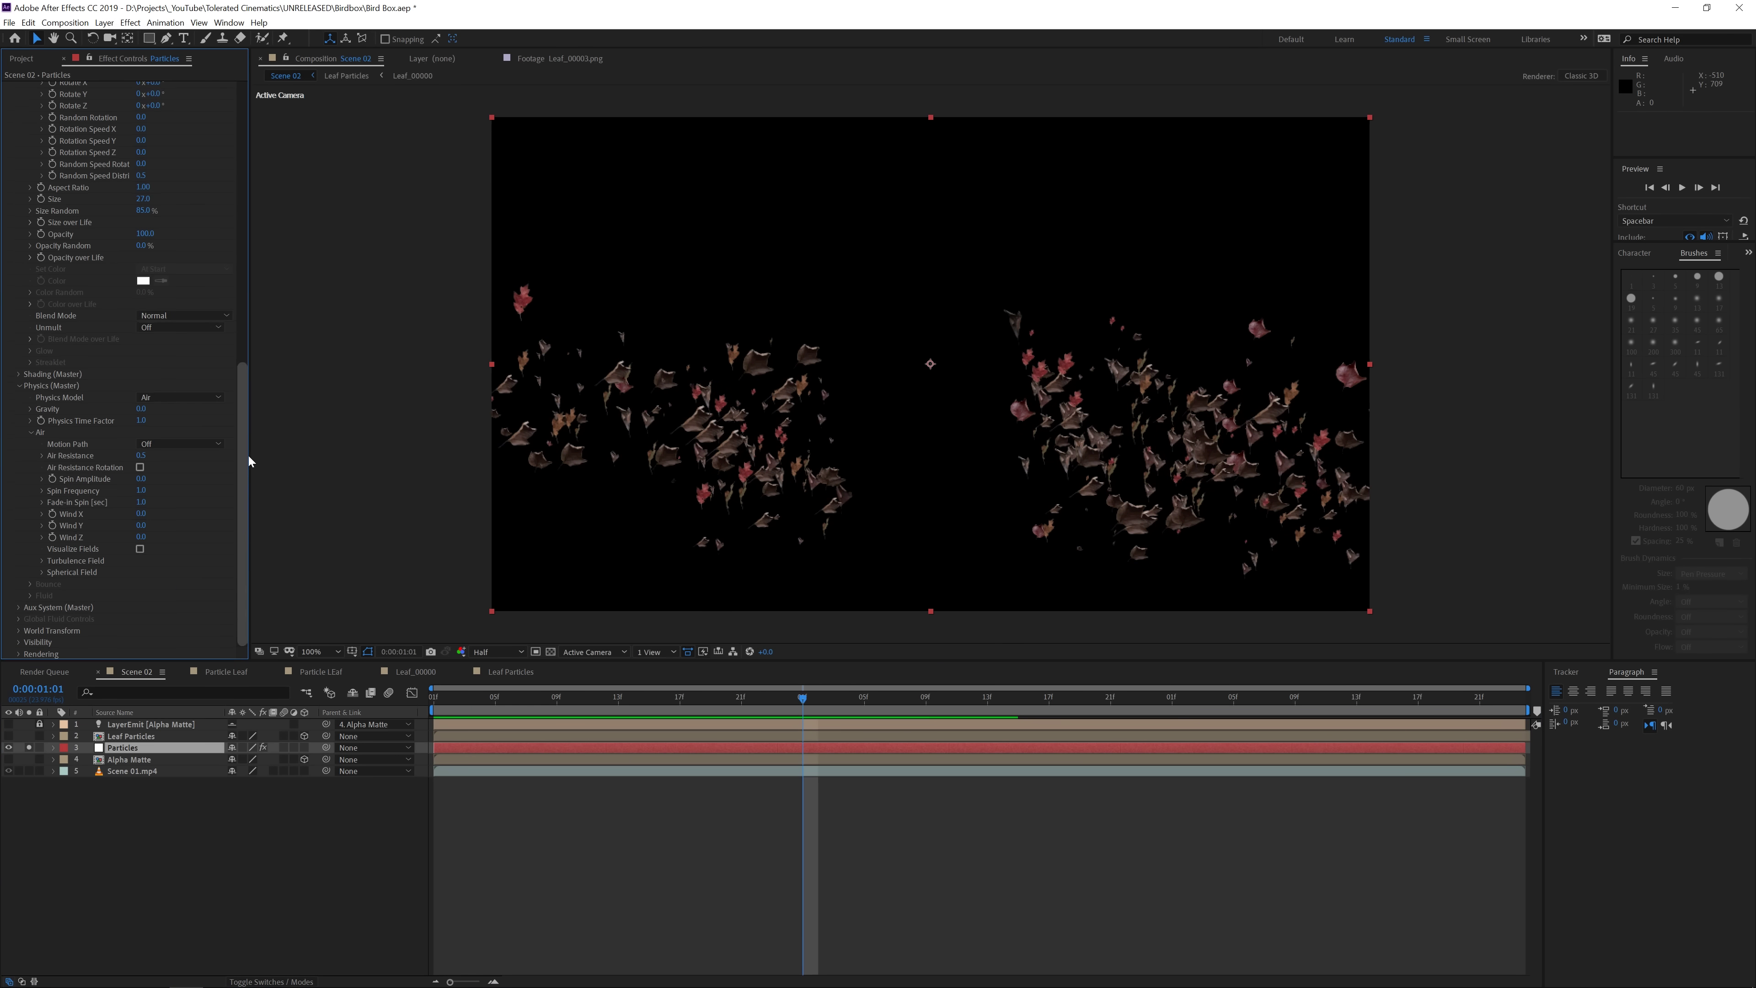
# Set the particle Size Random to 50% and the texture's Time Sampling to Random - Still Frame.
pyautogui.scroll(7, 247, 463)
pyautogui.click(144, 446)
pyautogui.write('5')
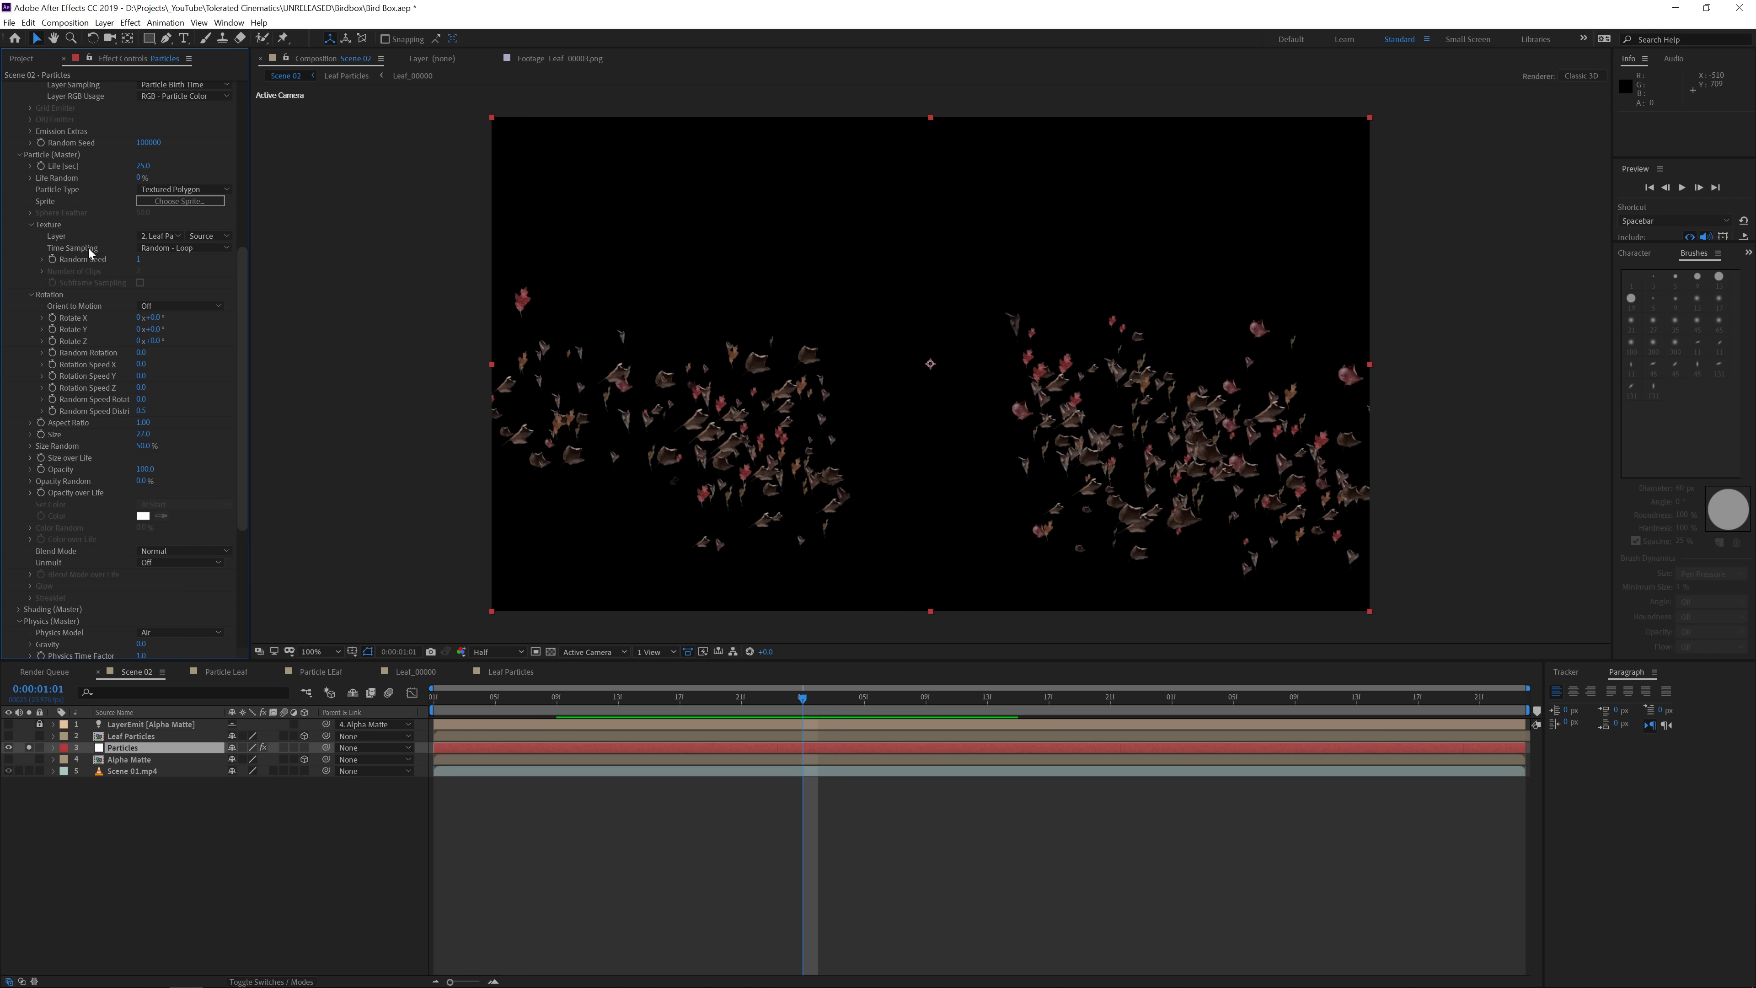
pyautogui.click(158, 254)
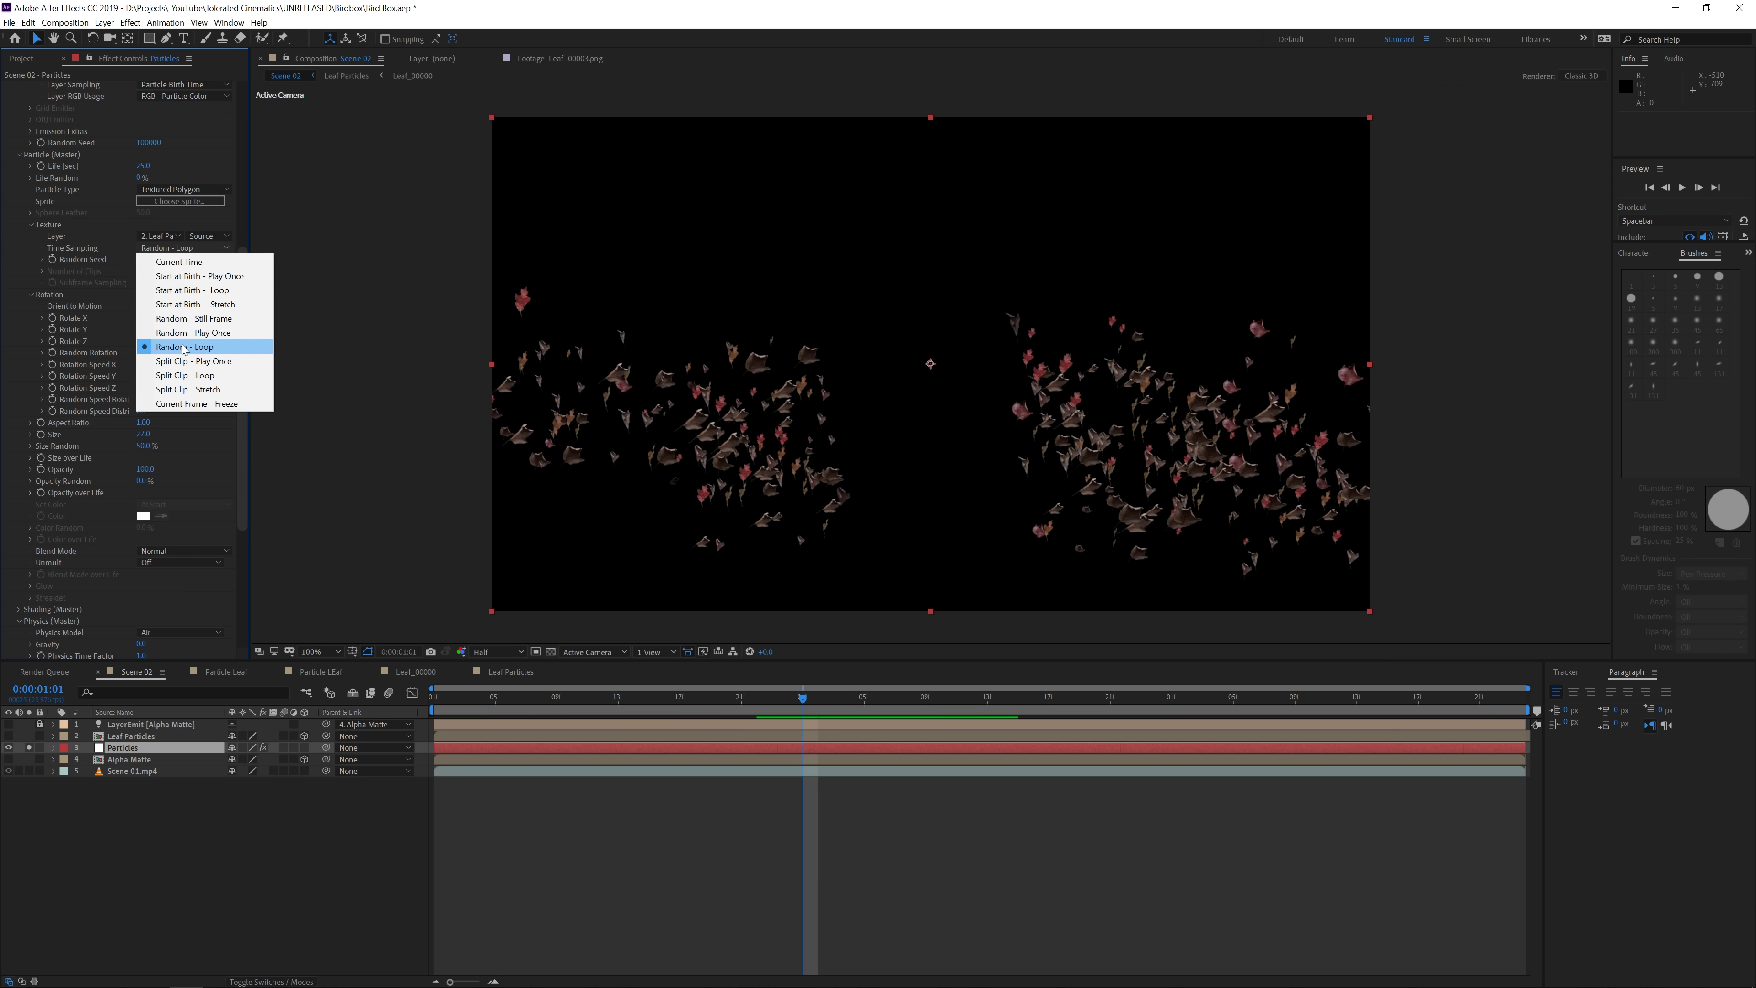
pyautogui.click(188, 323)
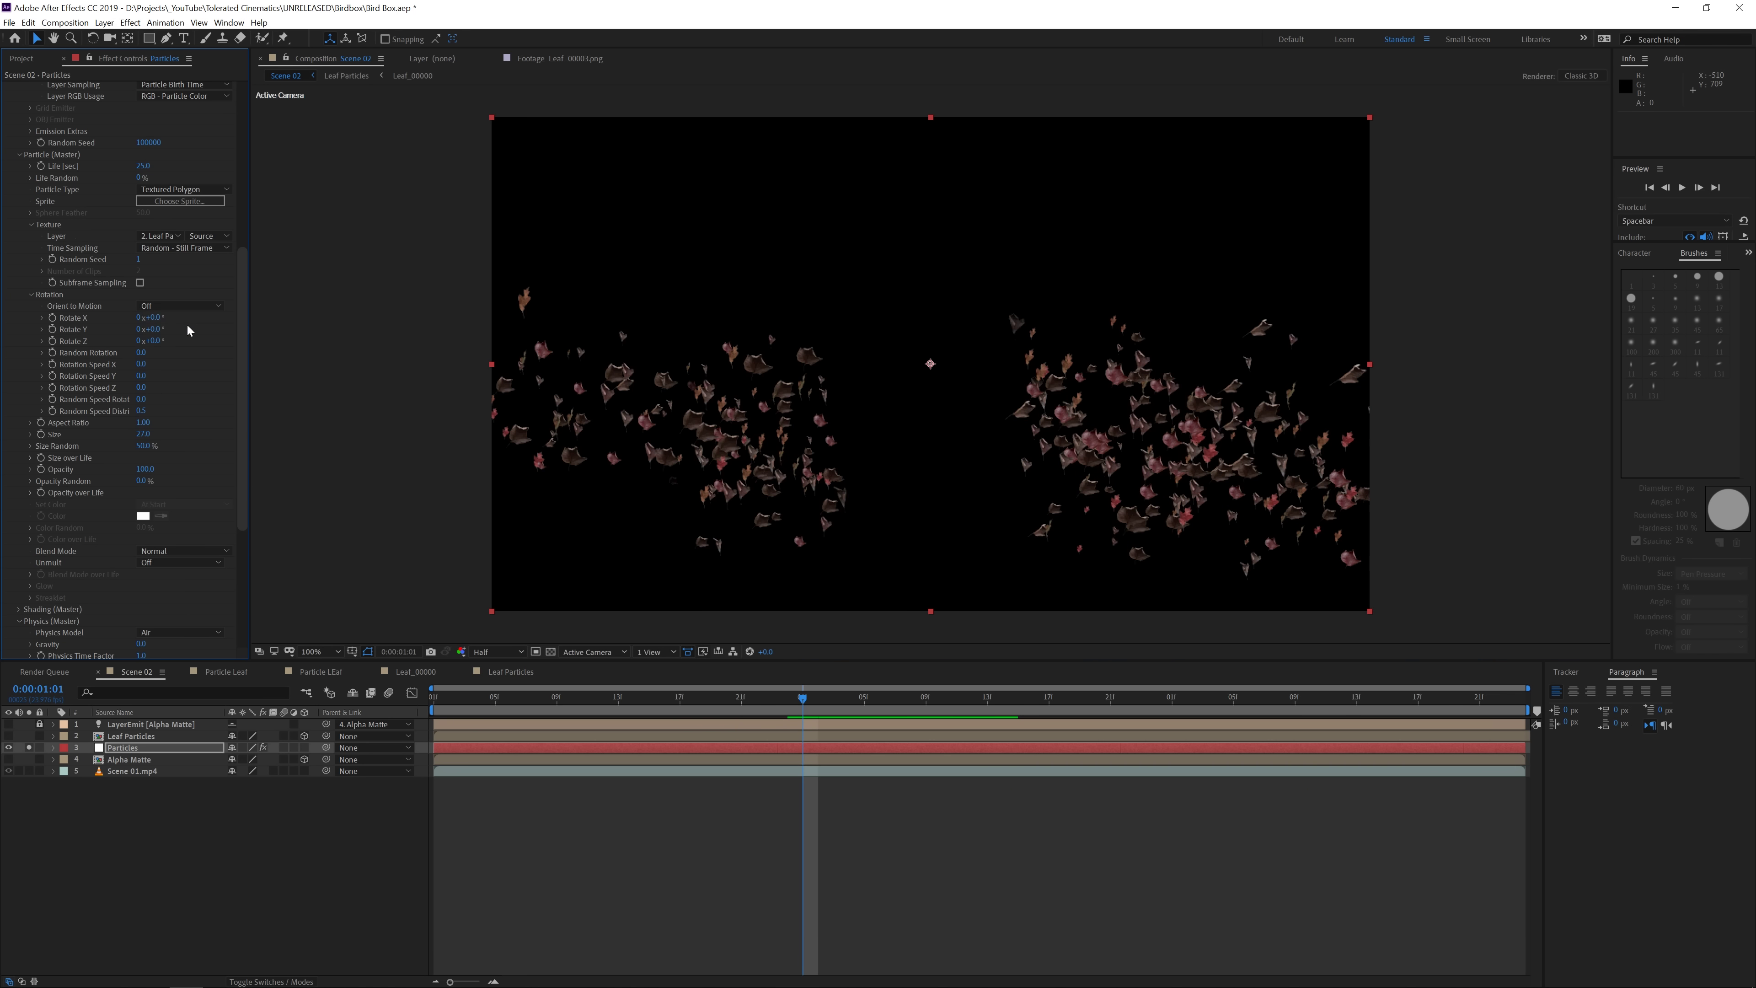
# Preview the leaf animation and set the work area to start at 0:00:00:02.
pyautogui.press('space')
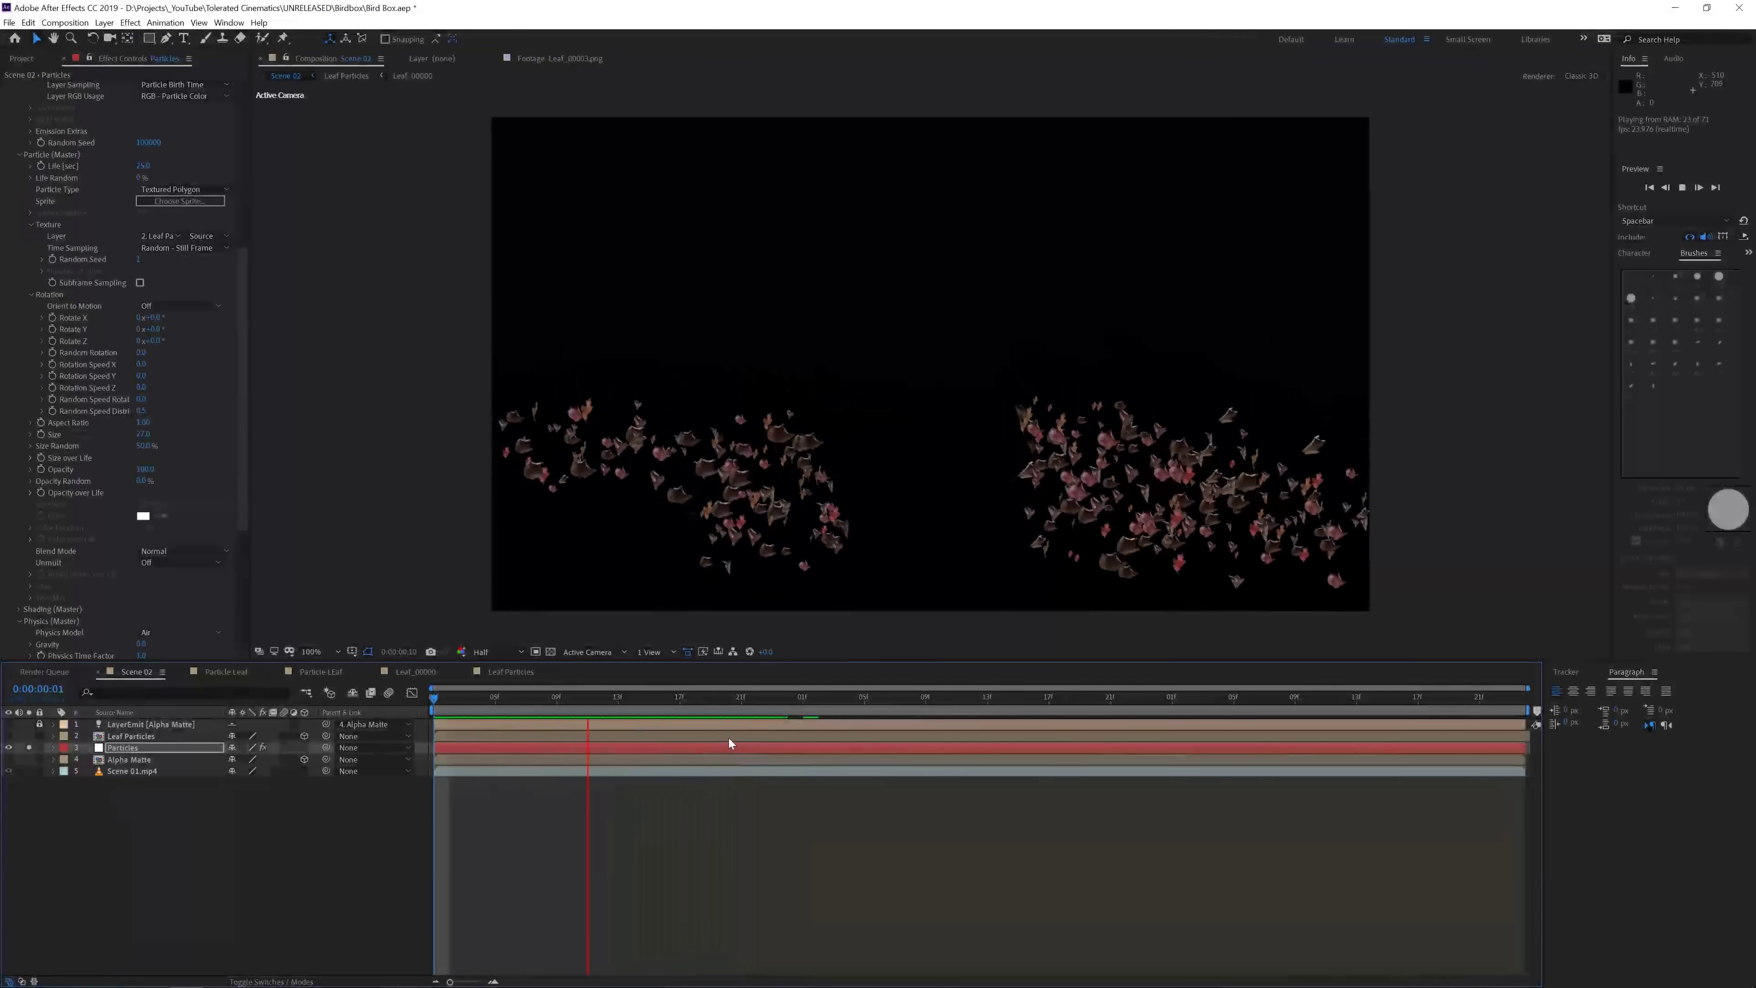
pyautogui.click(619, 695)
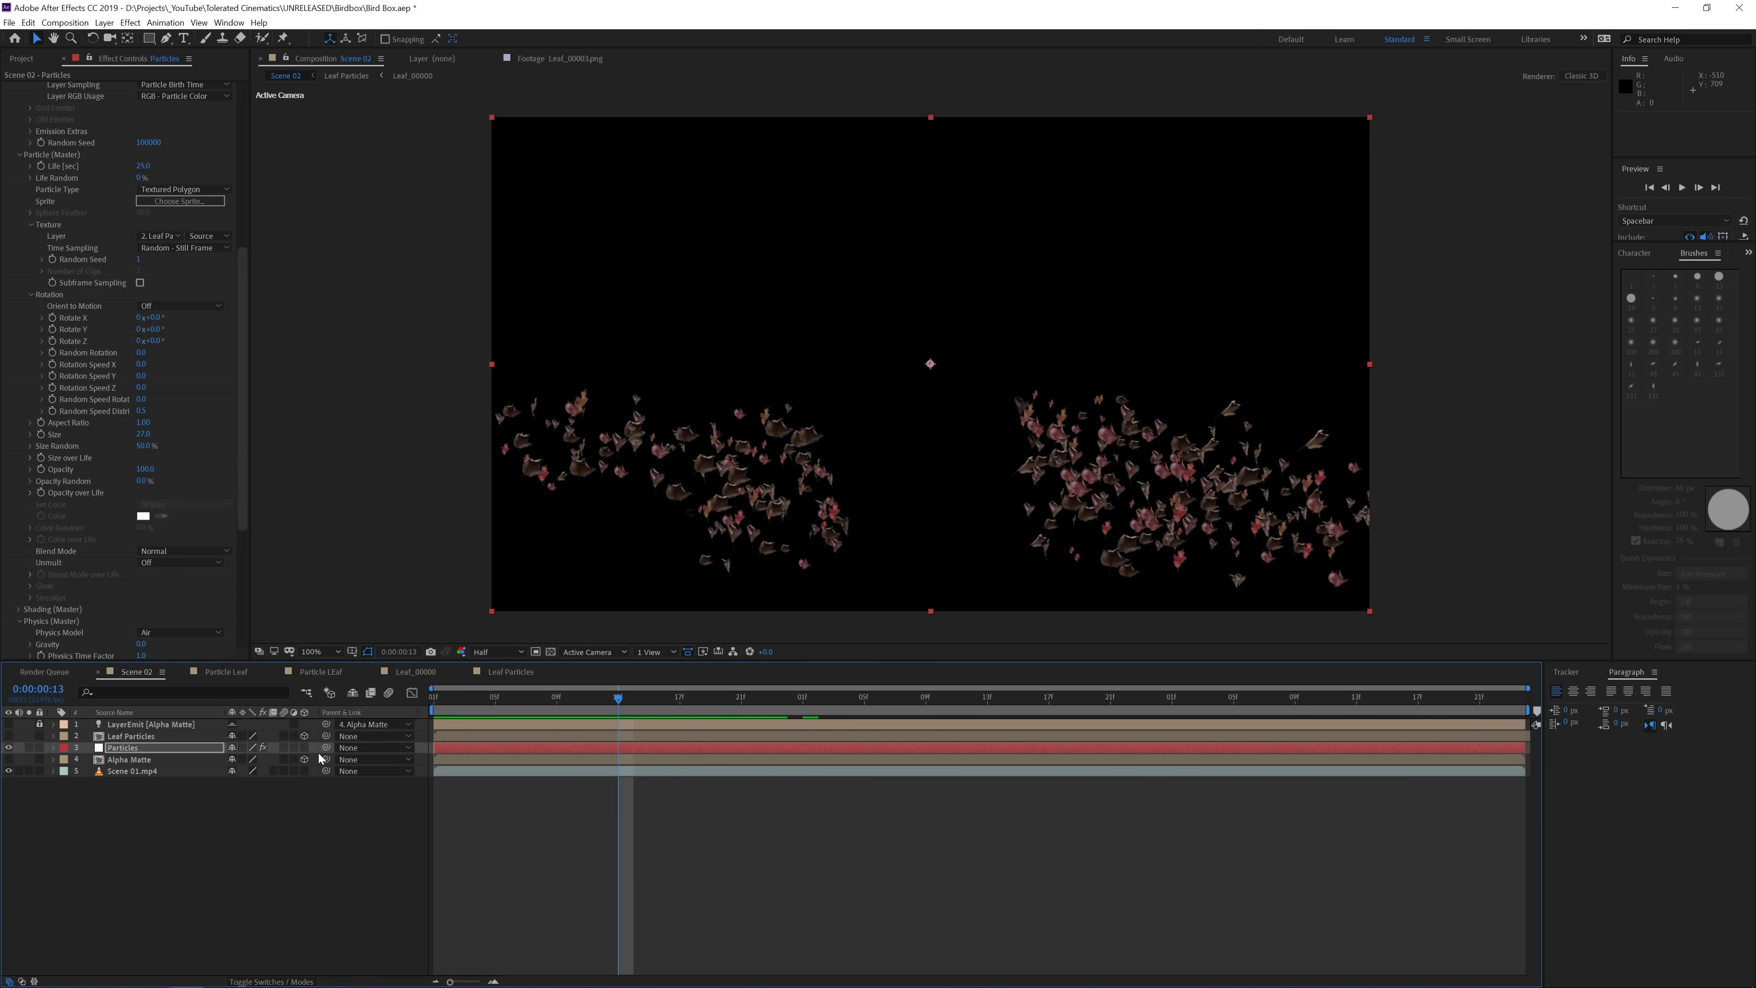
pyautogui.moveTo(444, 703); pyautogui.dragTo(444, 731)
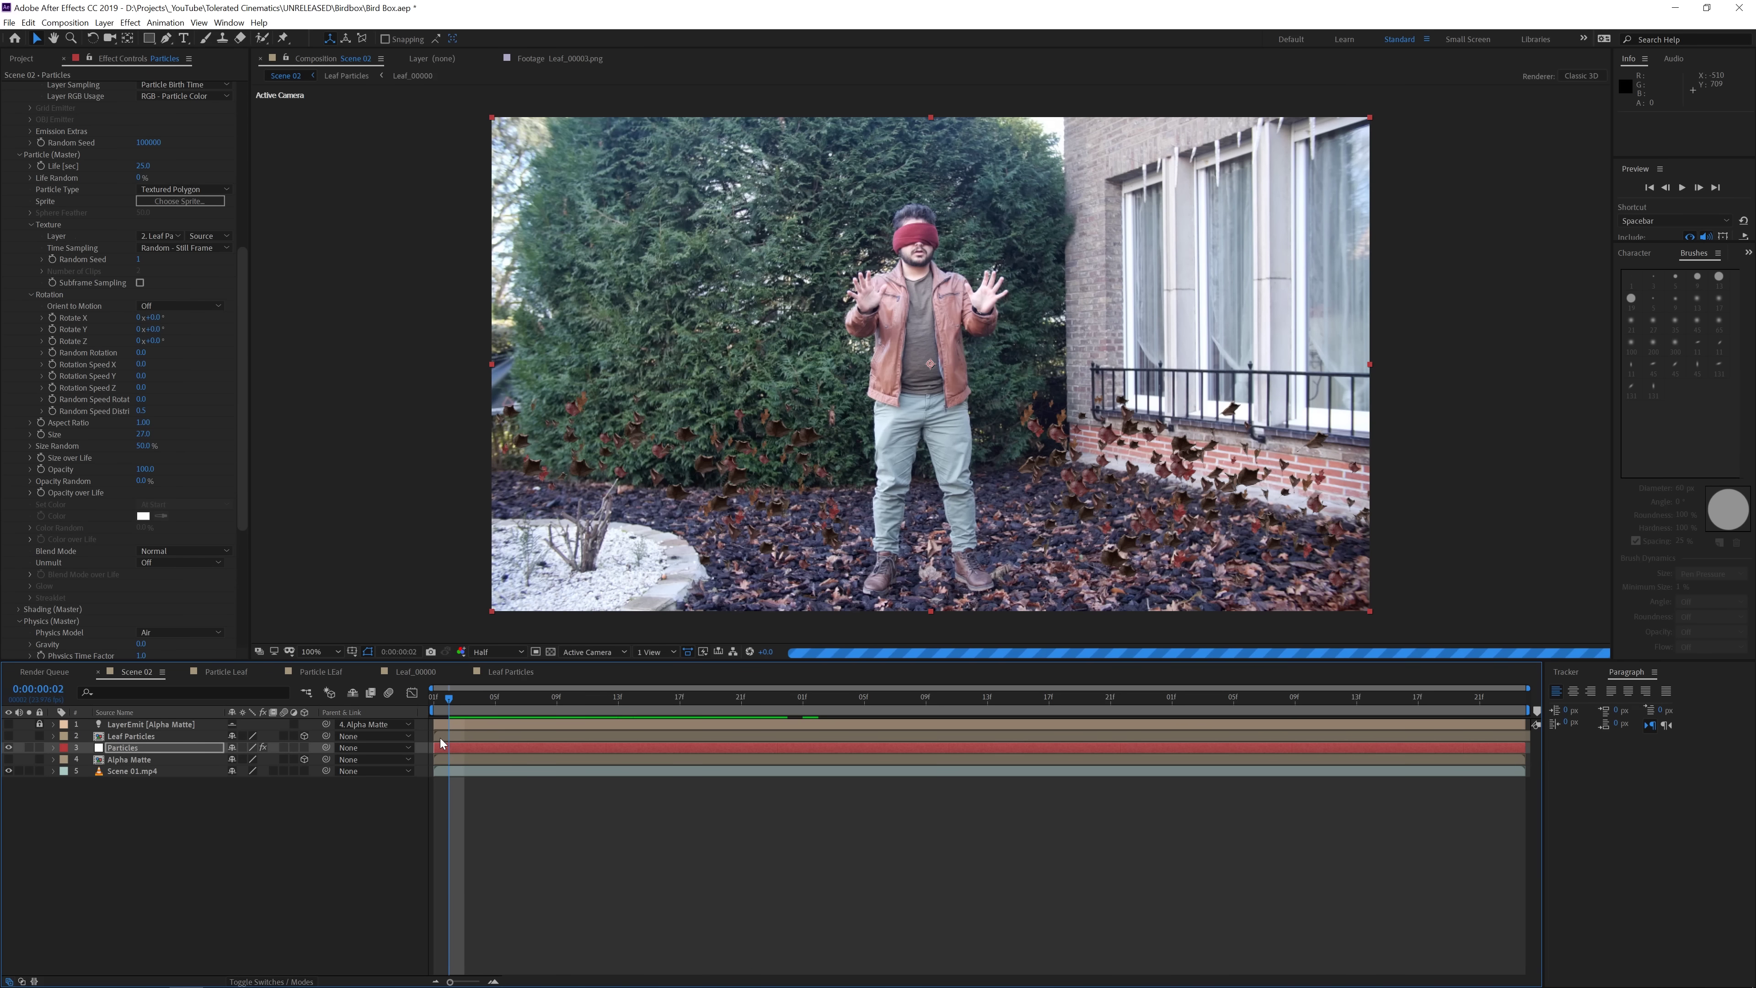
pyautogui.press('b')
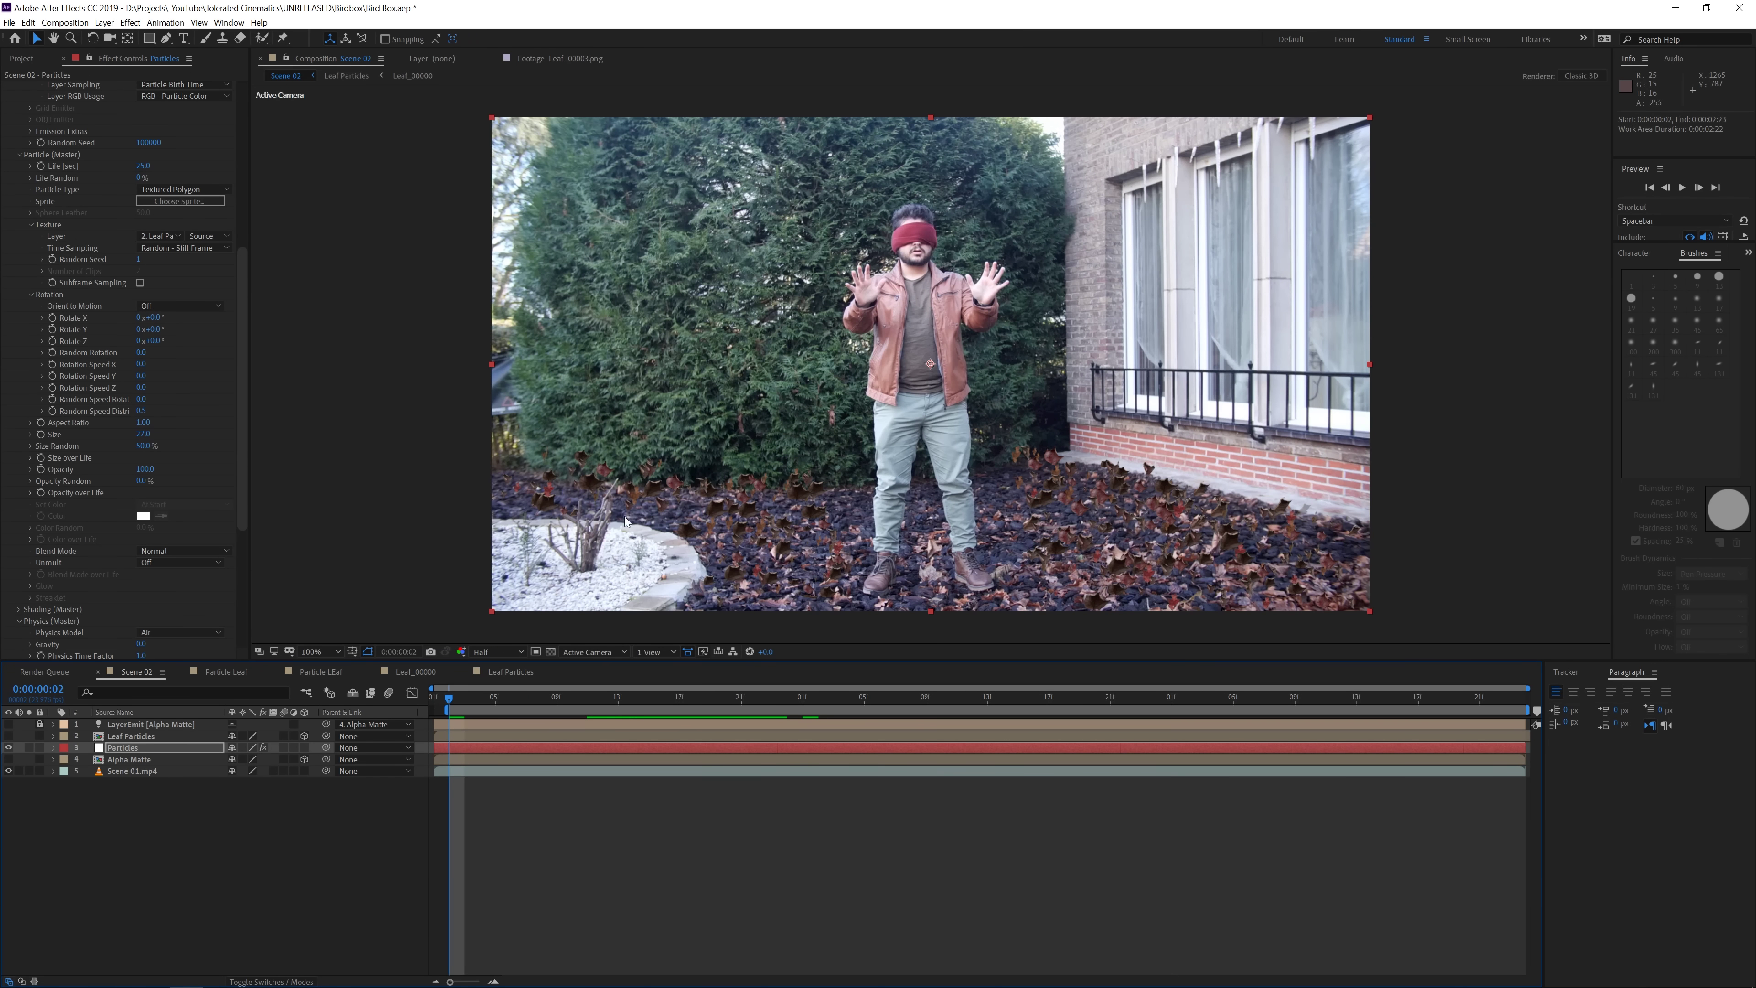
# Add a Curves effect to the Particles layer and raise the RGB curve's midtones to brighten the leaves.
pyautogui.click(130, 22)
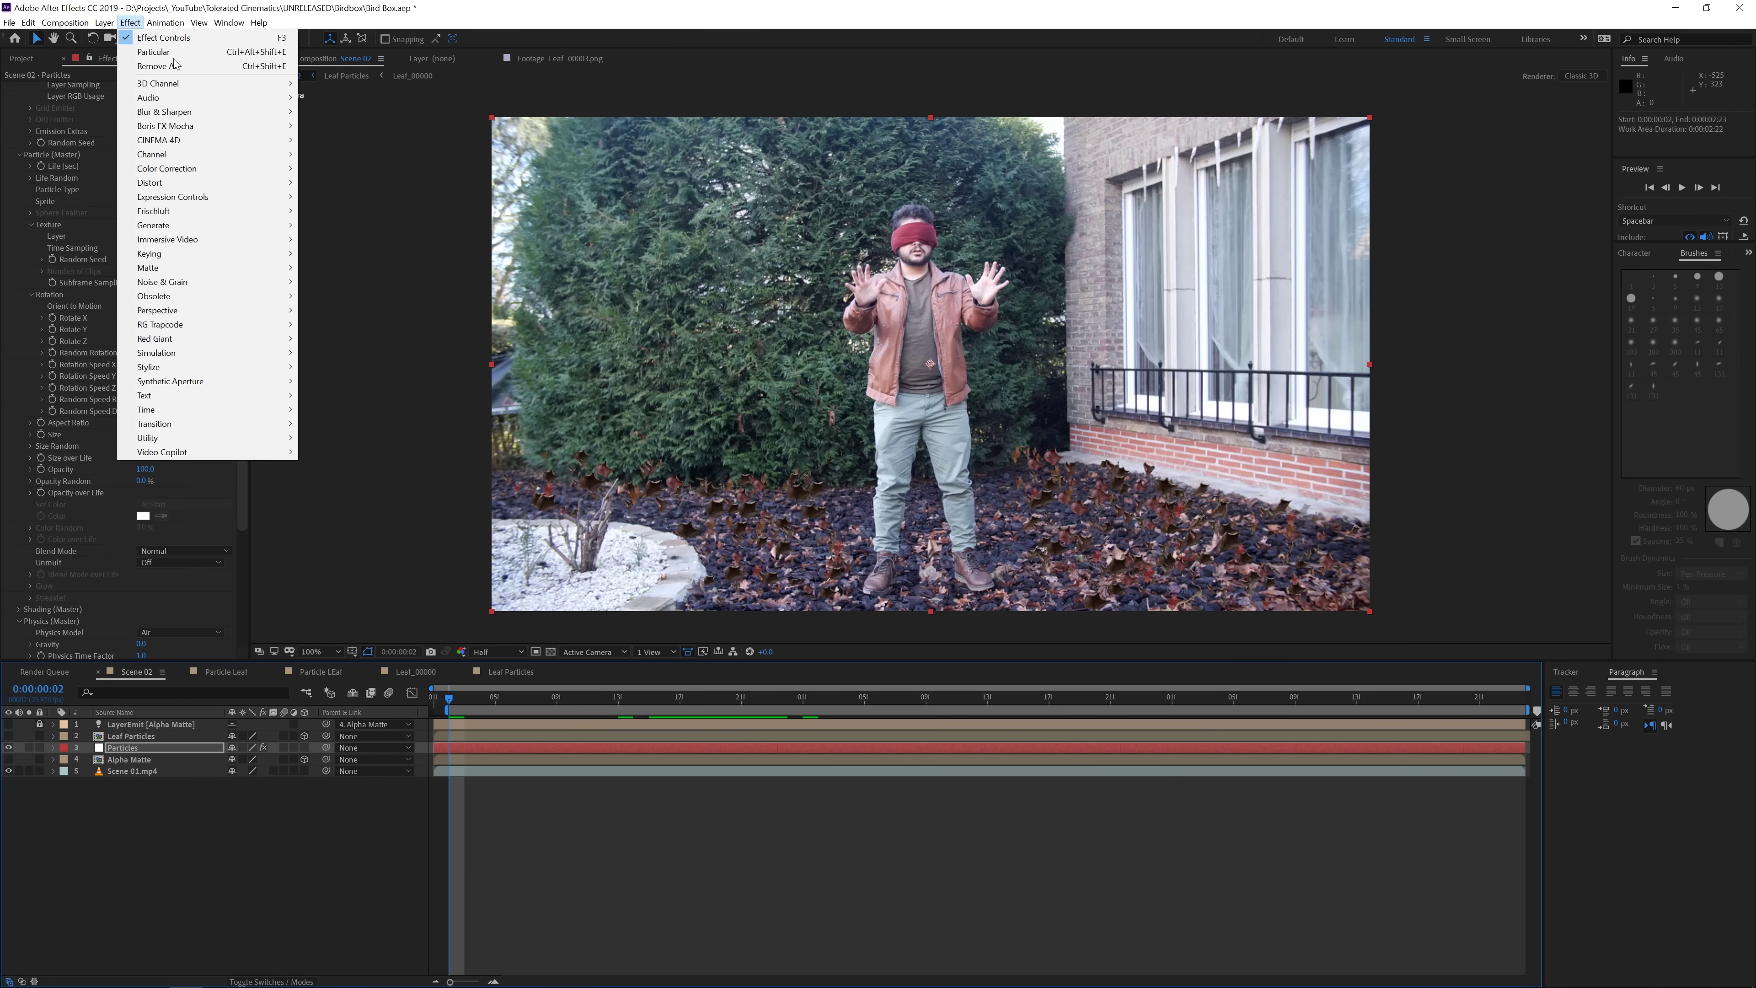
pyautogui.moveTo(217, 170)
pyautogui.click(349, 428)
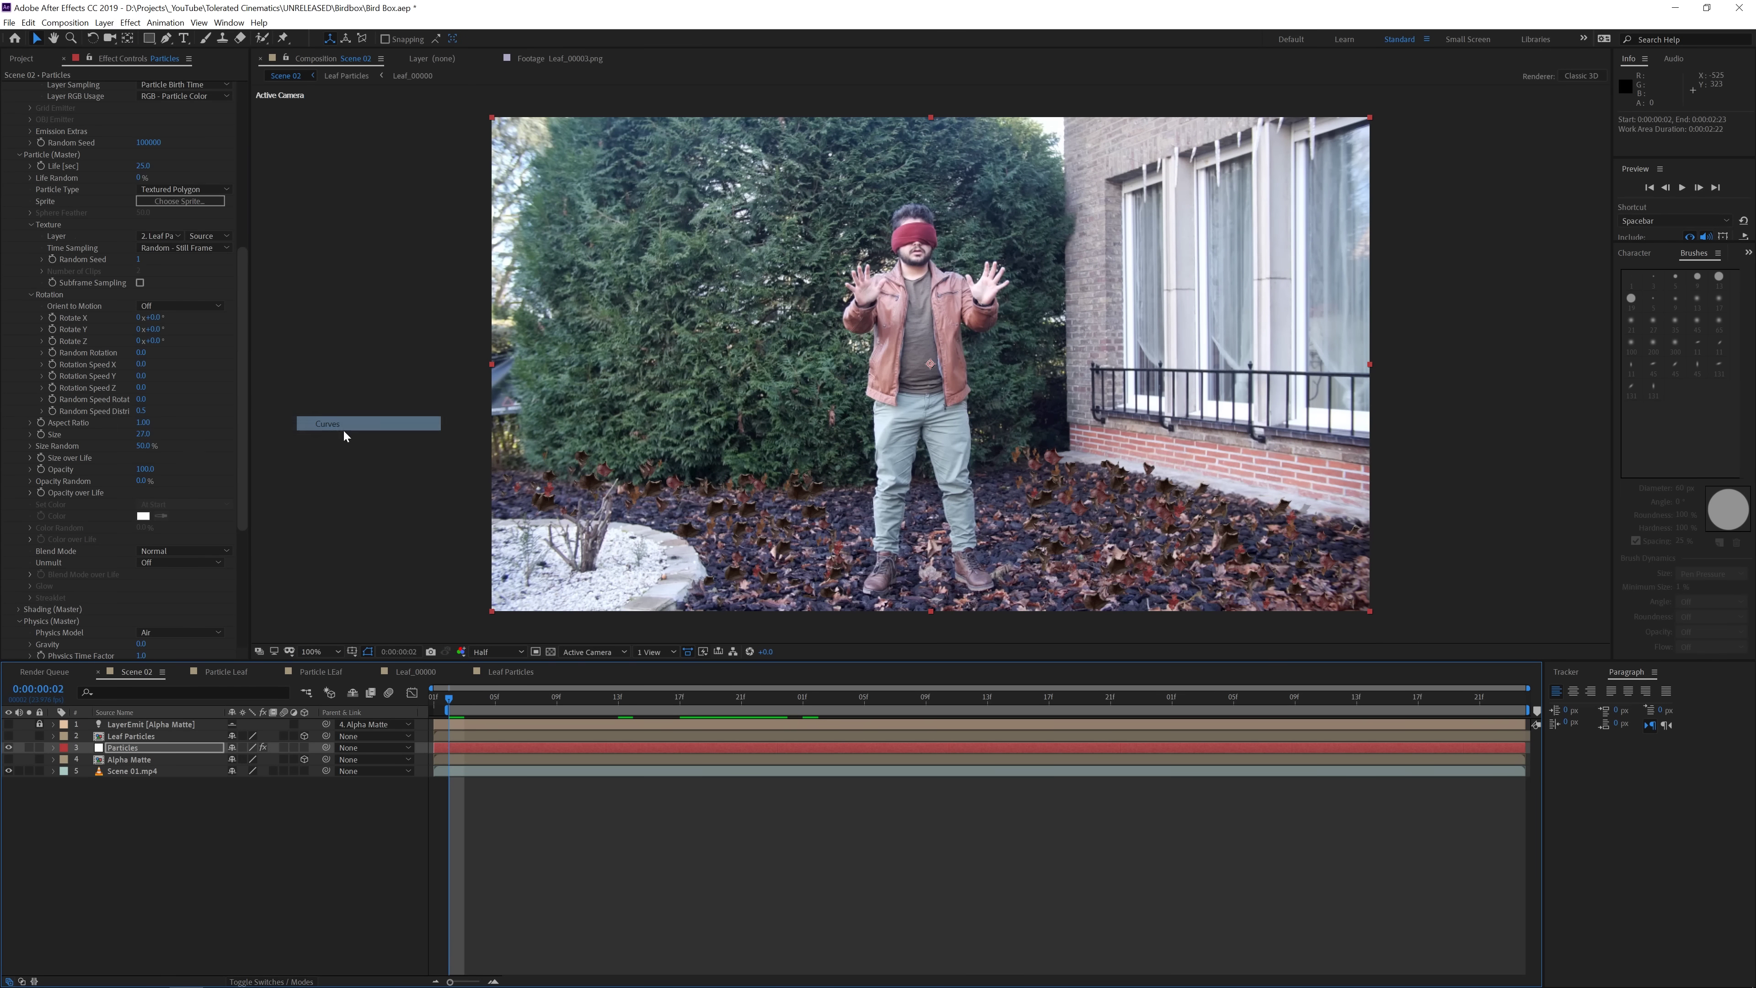
pyautogui.moveTo(113, 529); pyautogui.dragTo(100, 506)
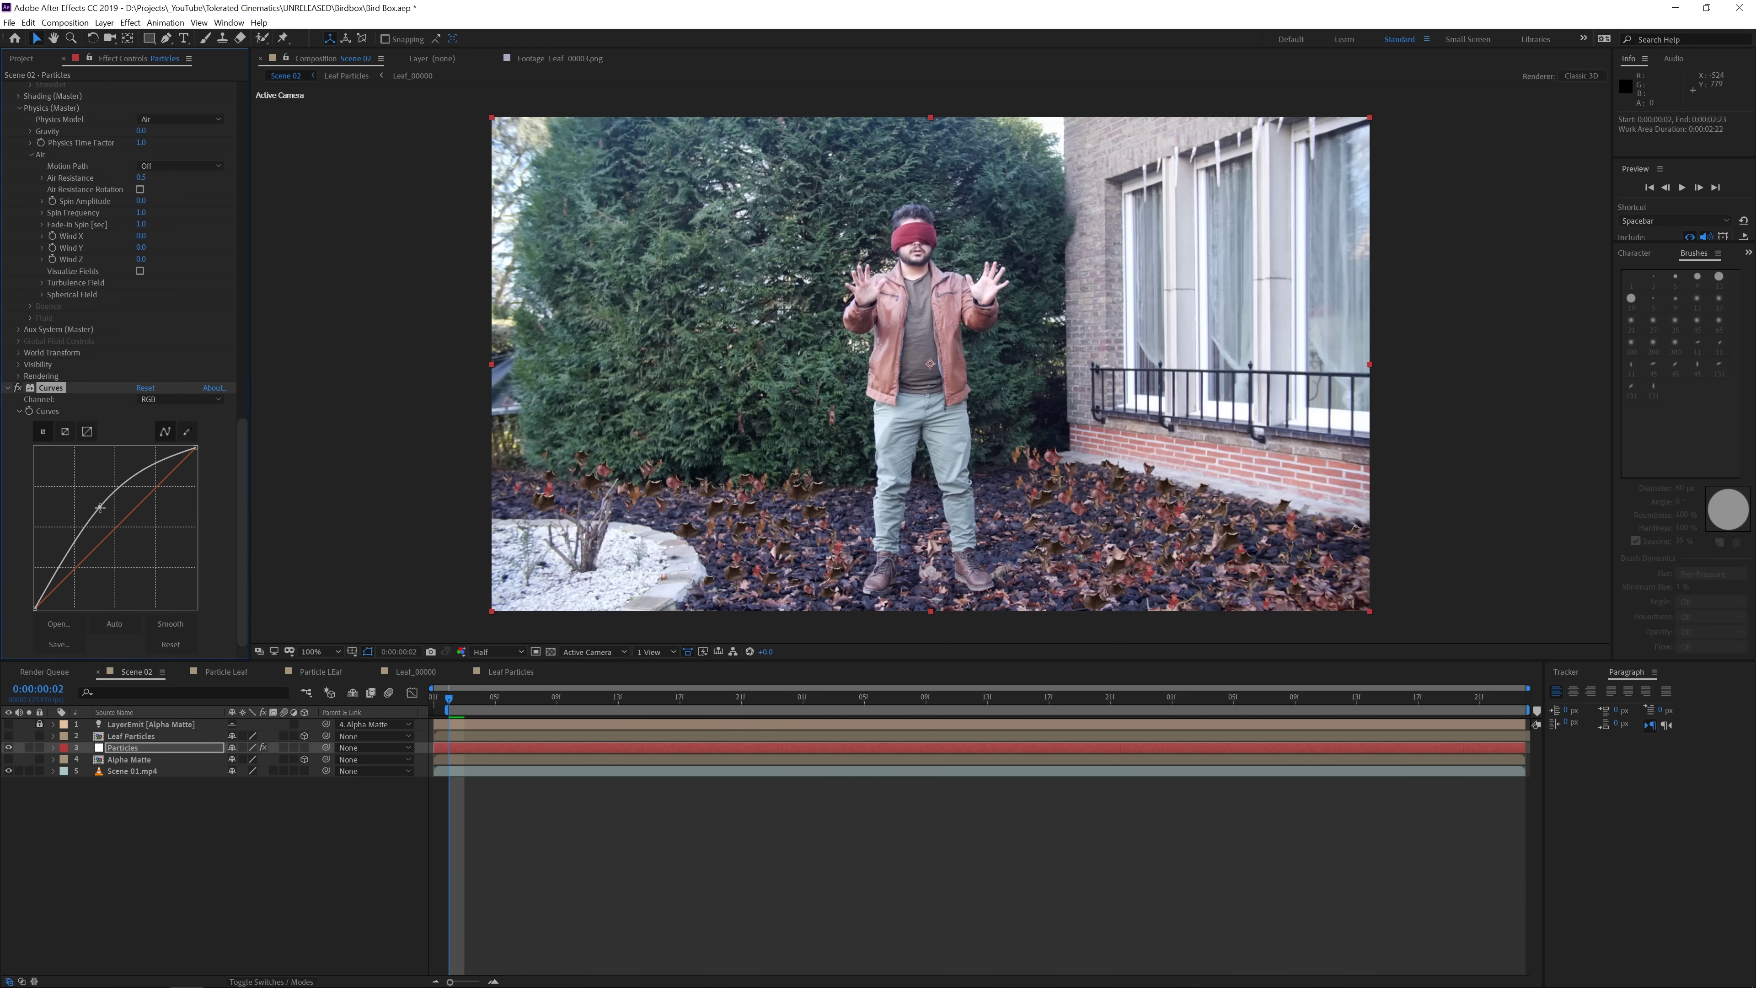
# Add a Hue/Saturation effect to the Particles layer and lower the Master Saturation to about -22.
pyautogui.click(130, 22)
pyautogui.moveTo(182, 173)
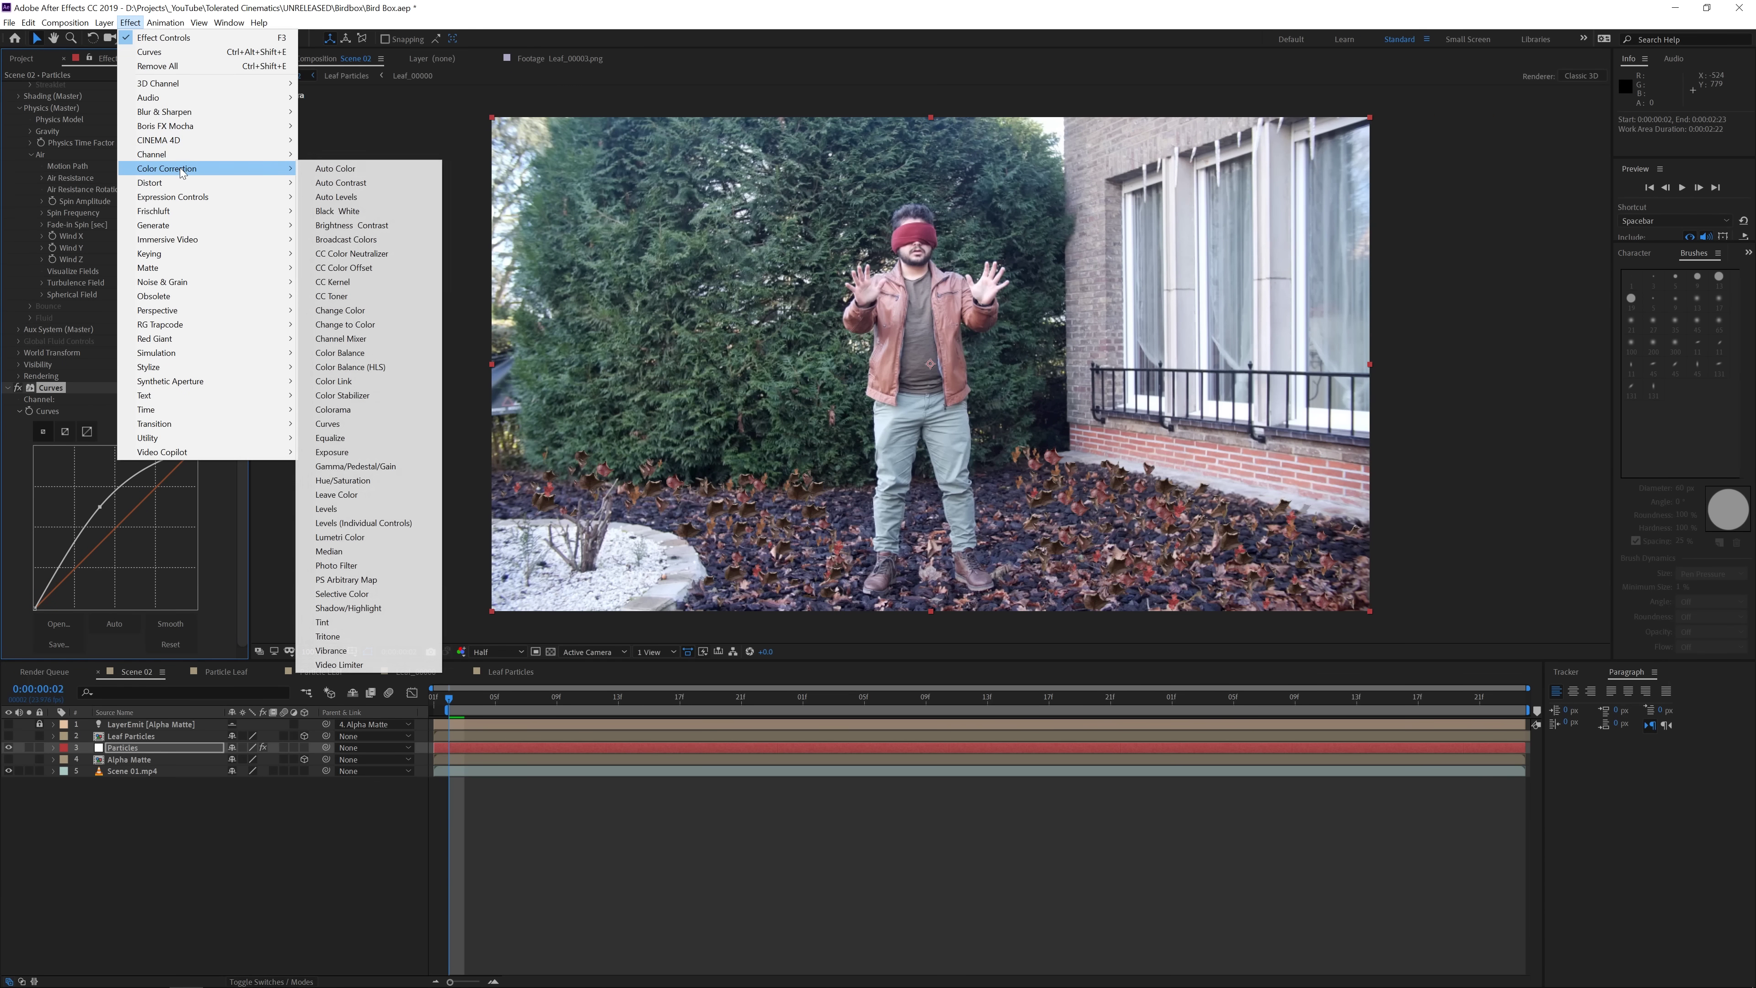
pyautogui.click(342, 480)
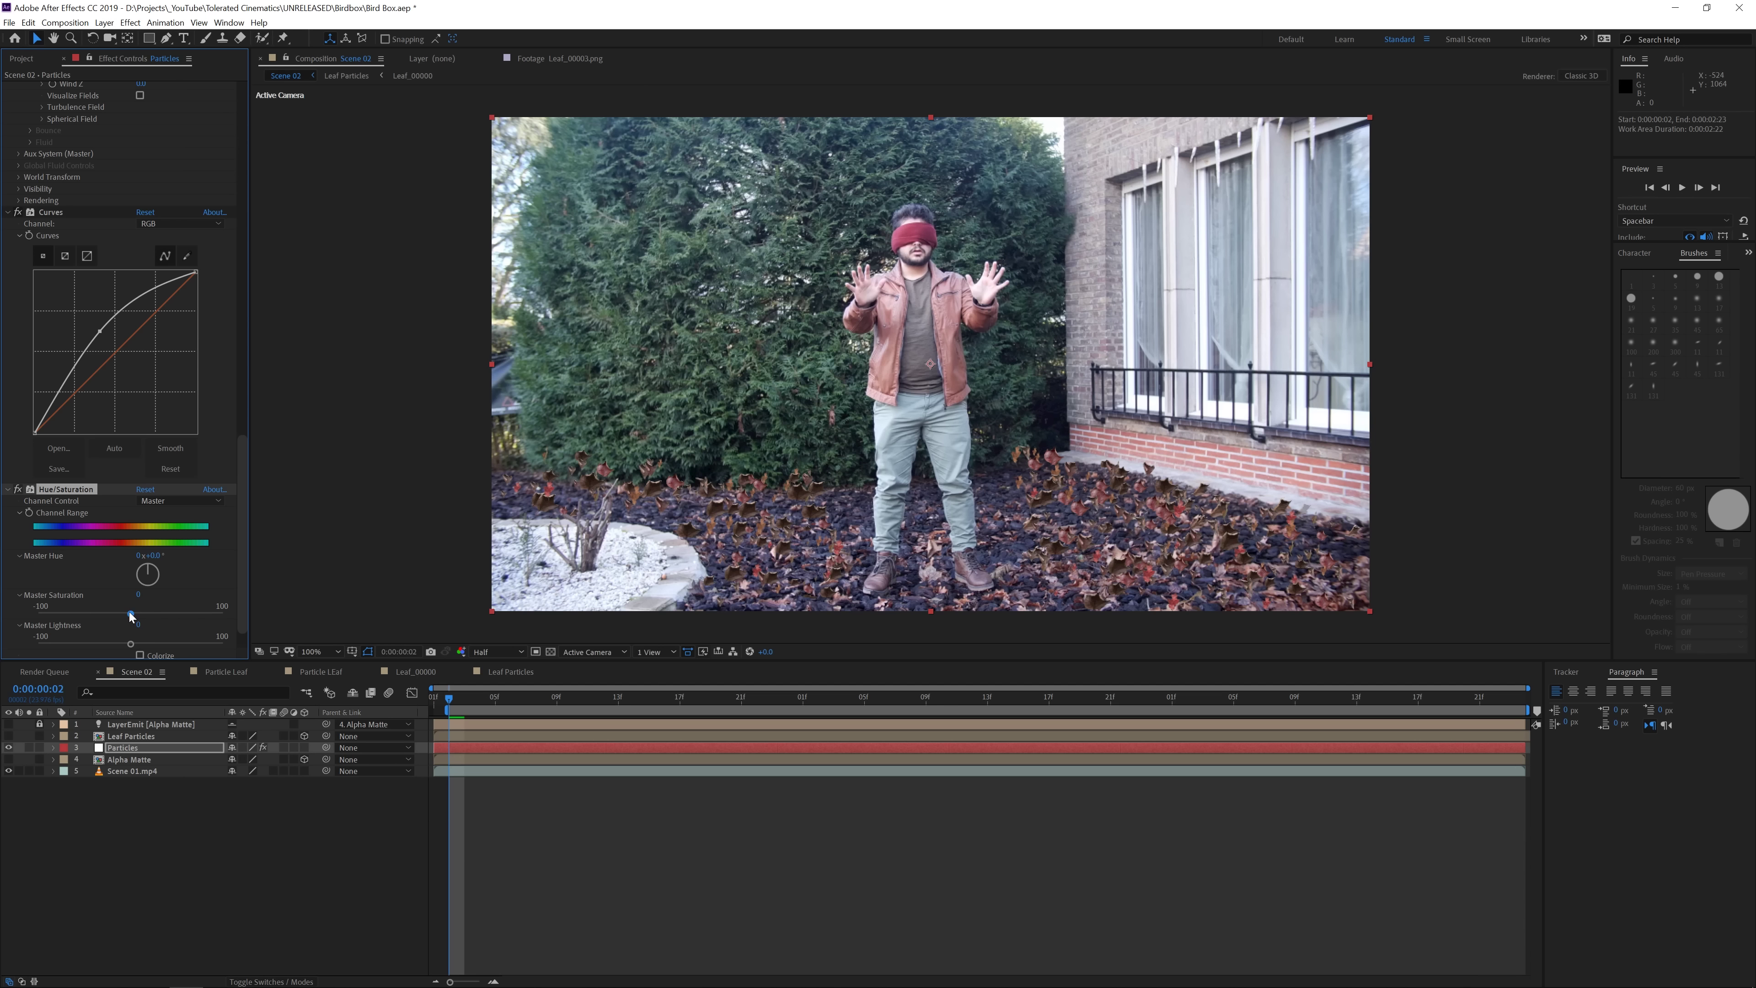
pyautogui.moveTo(132, 614); pyautogui.dragTo(112, 617)
# Add a Camera Lens Blur effect to the Particles layer with a Blur Radius of 1.
pyautogui.click(131, 23)
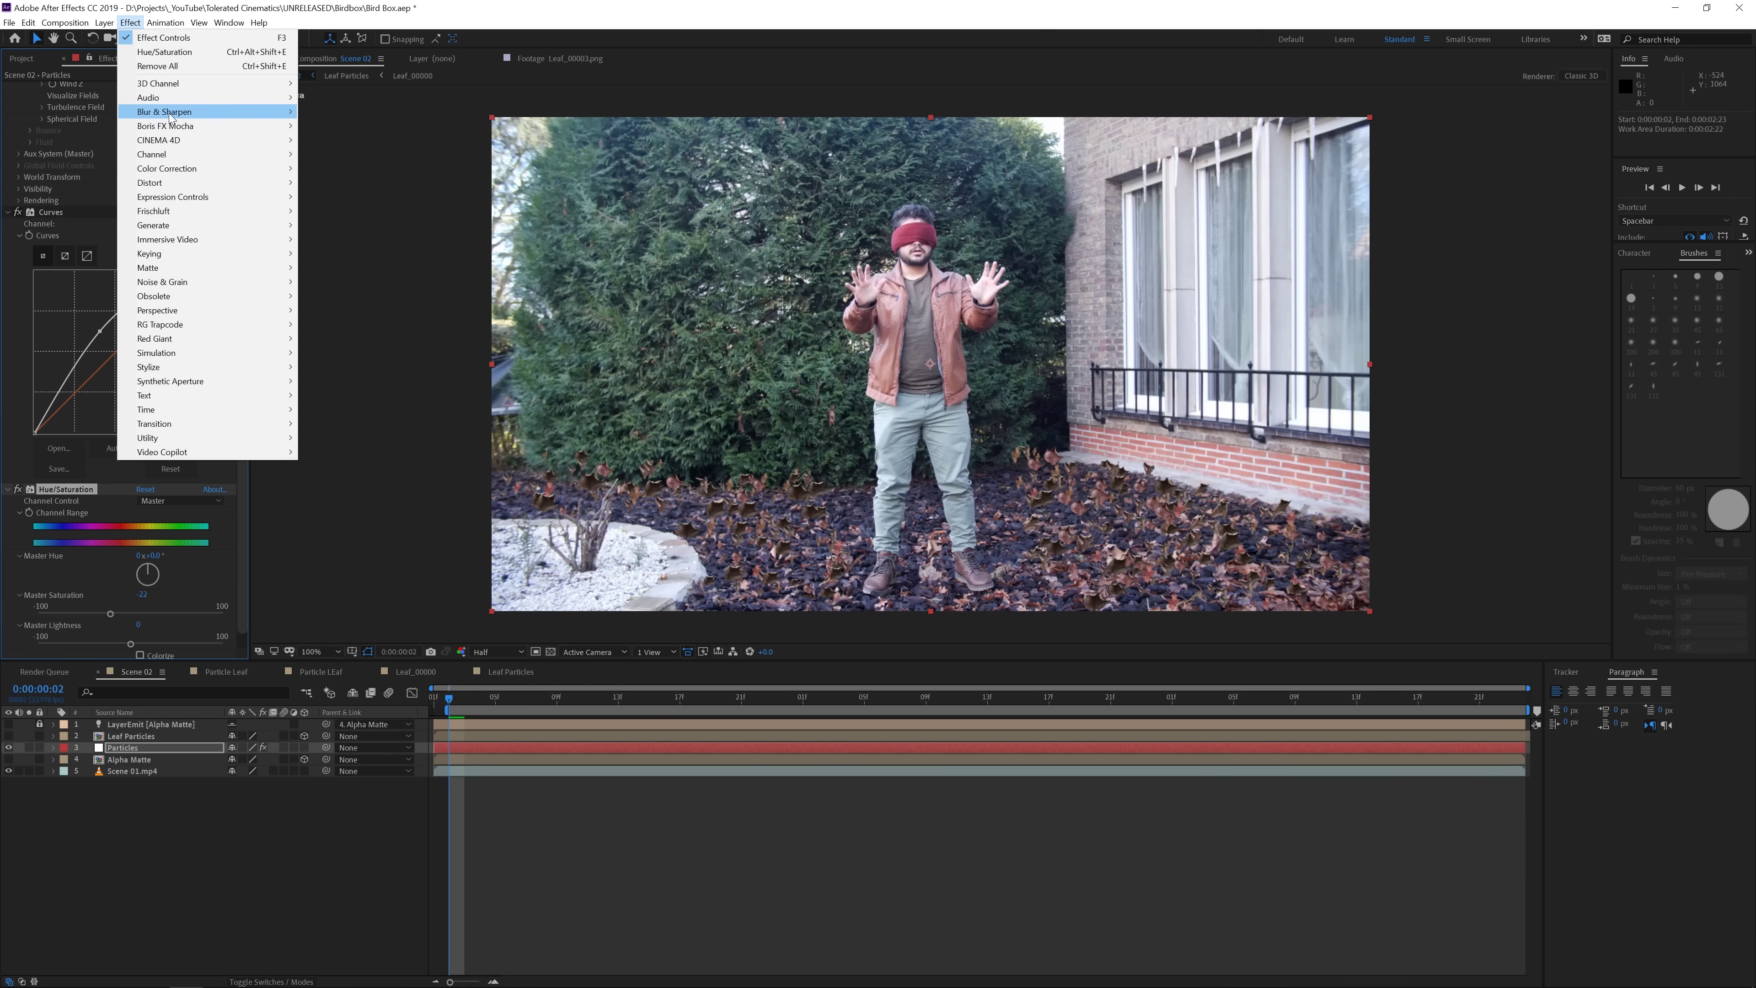
pyautogui.moveTo(221, 117)
pyautogui.click(360, 127)
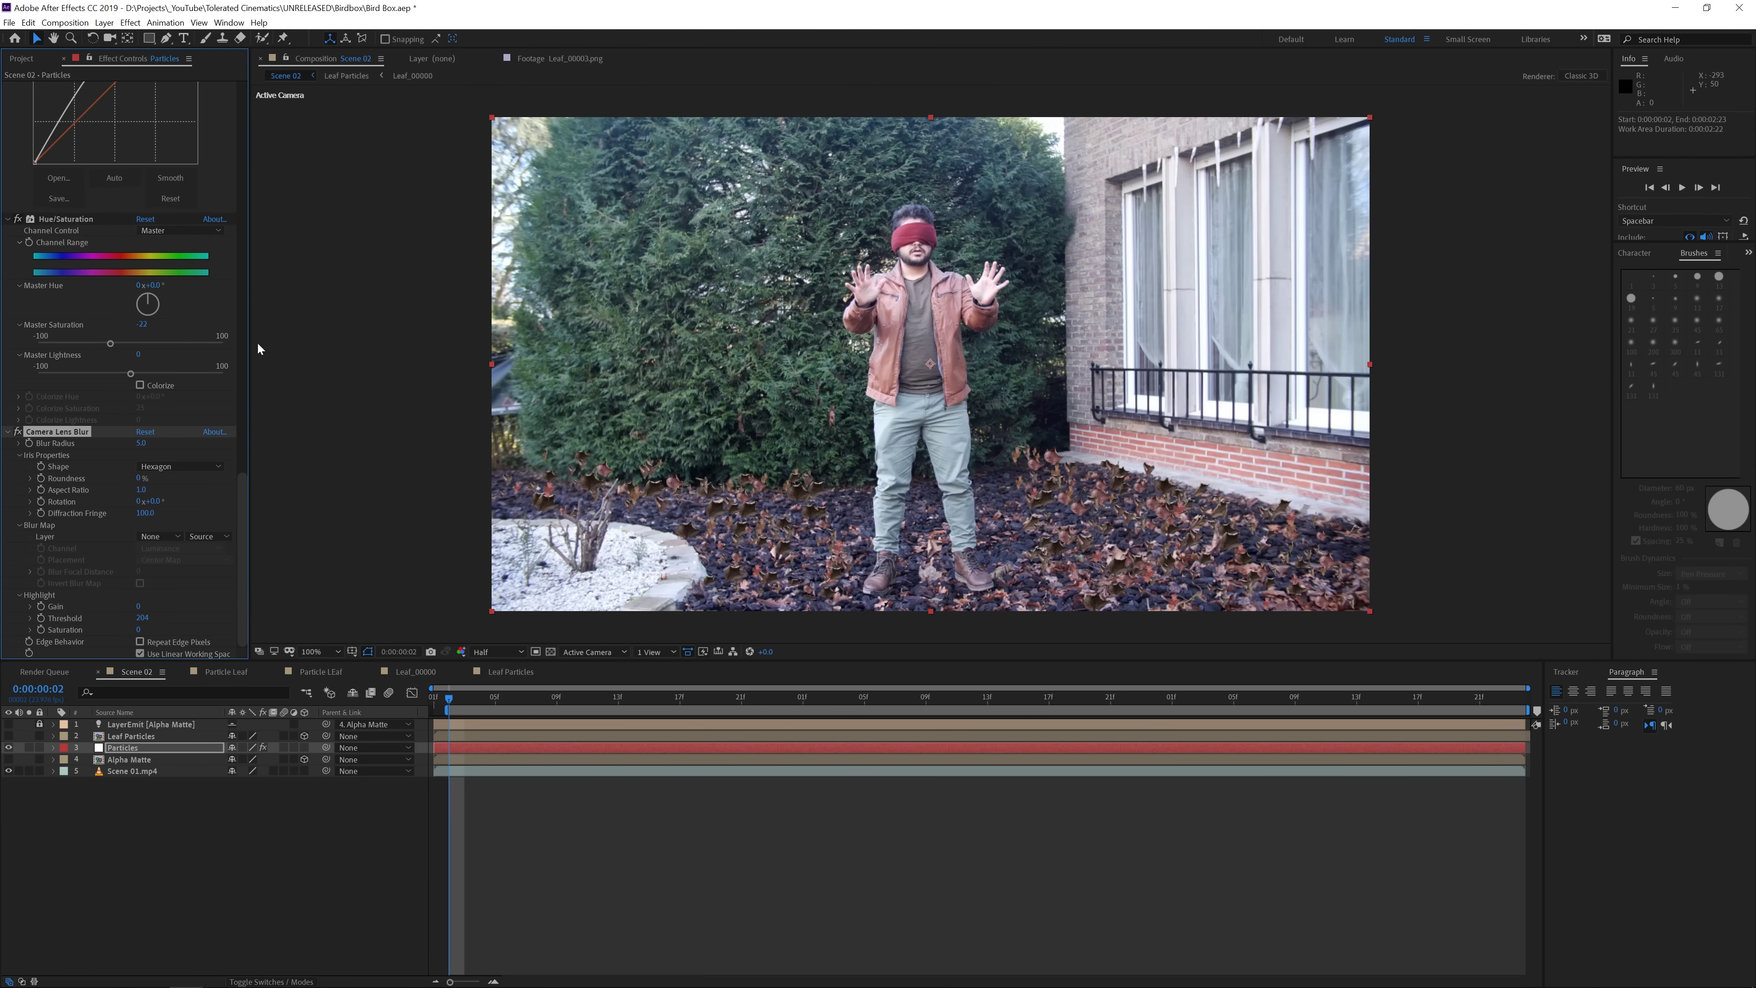
pyautogui.write('2')
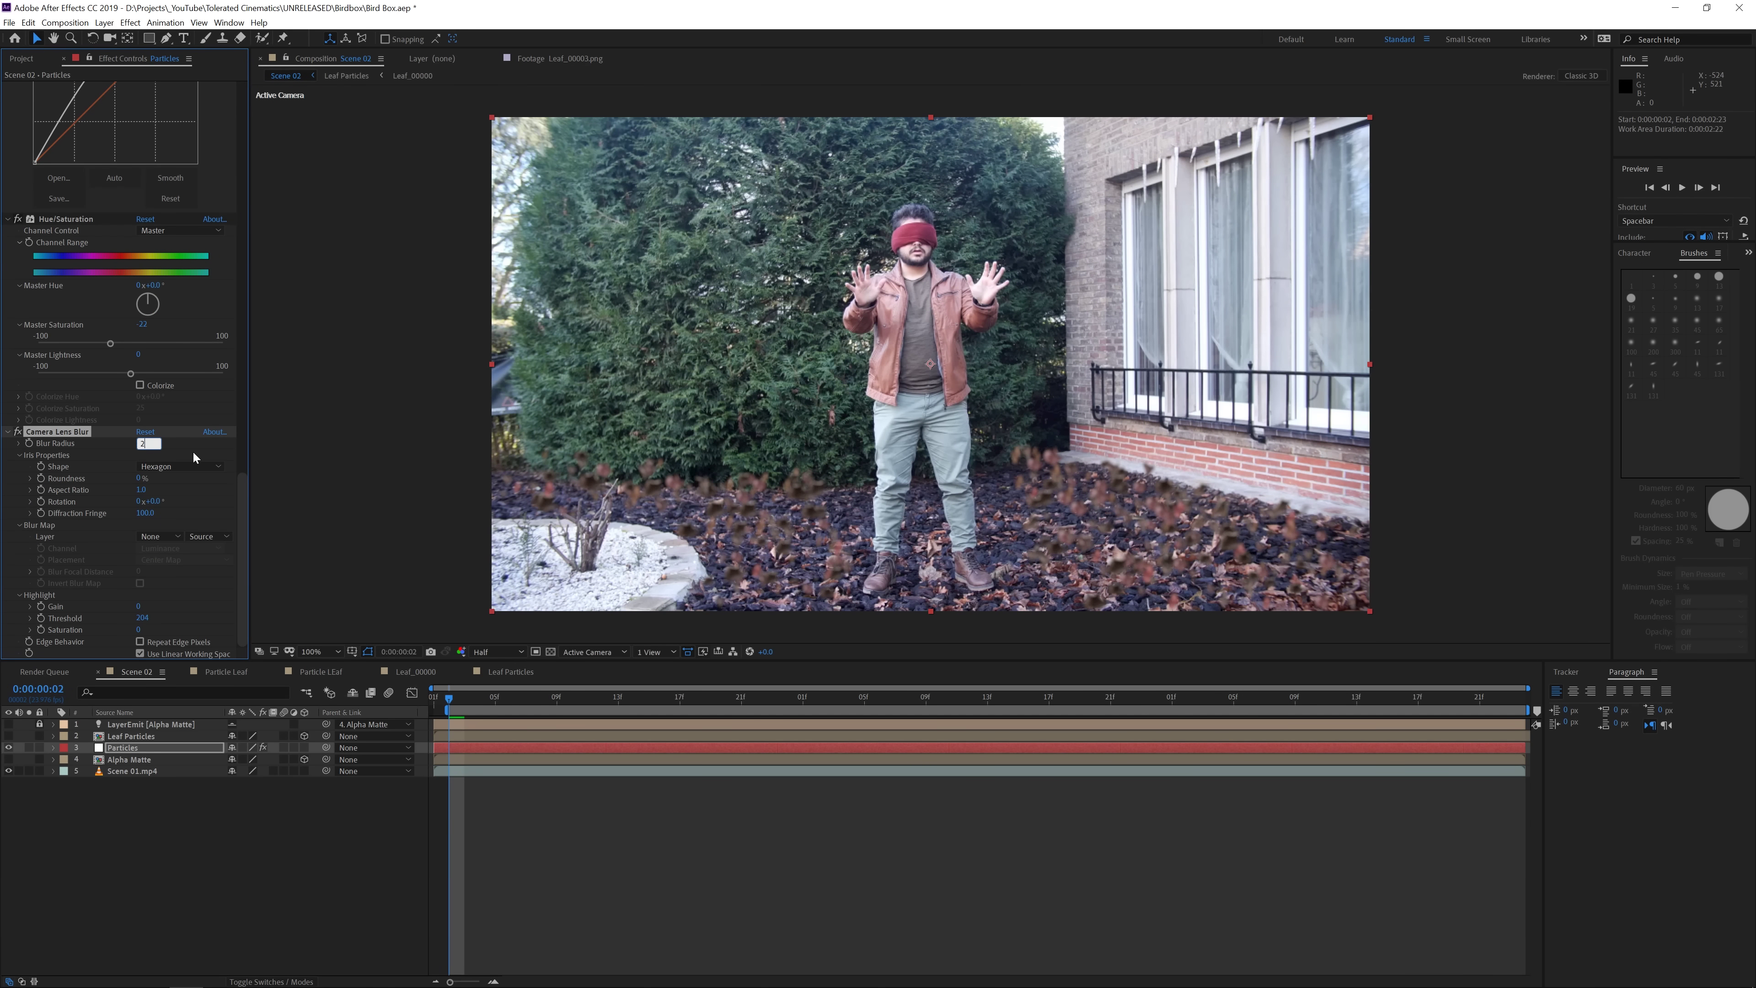
pyautogui.press('BackSpace')
pyautogui.write('1')
pyautogui.press('Return')
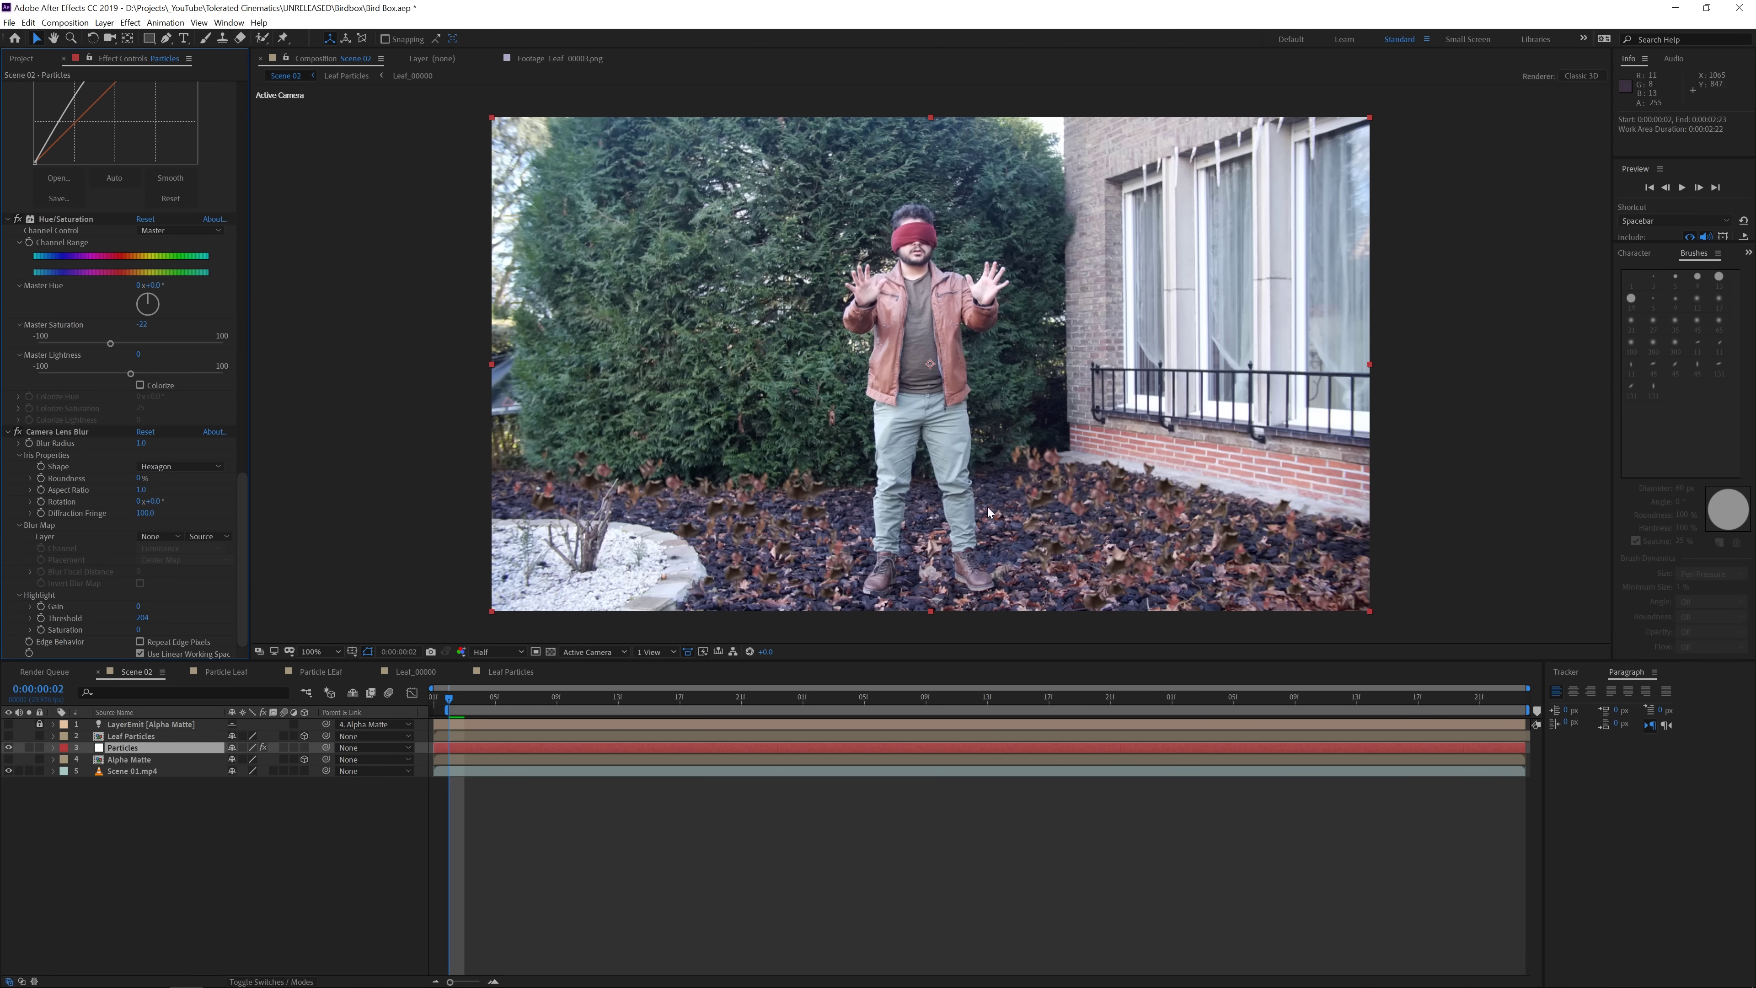
# Turn on Motion Blur in the Particular effect's Rendering settings with a Shutter Angle of 180.
pyautogui.moveTo(241, 516); pyautogui.dragTo(243, 315)
pyautogui.click(16, 611)
pyautogui.scroll(-2, 24, 619)
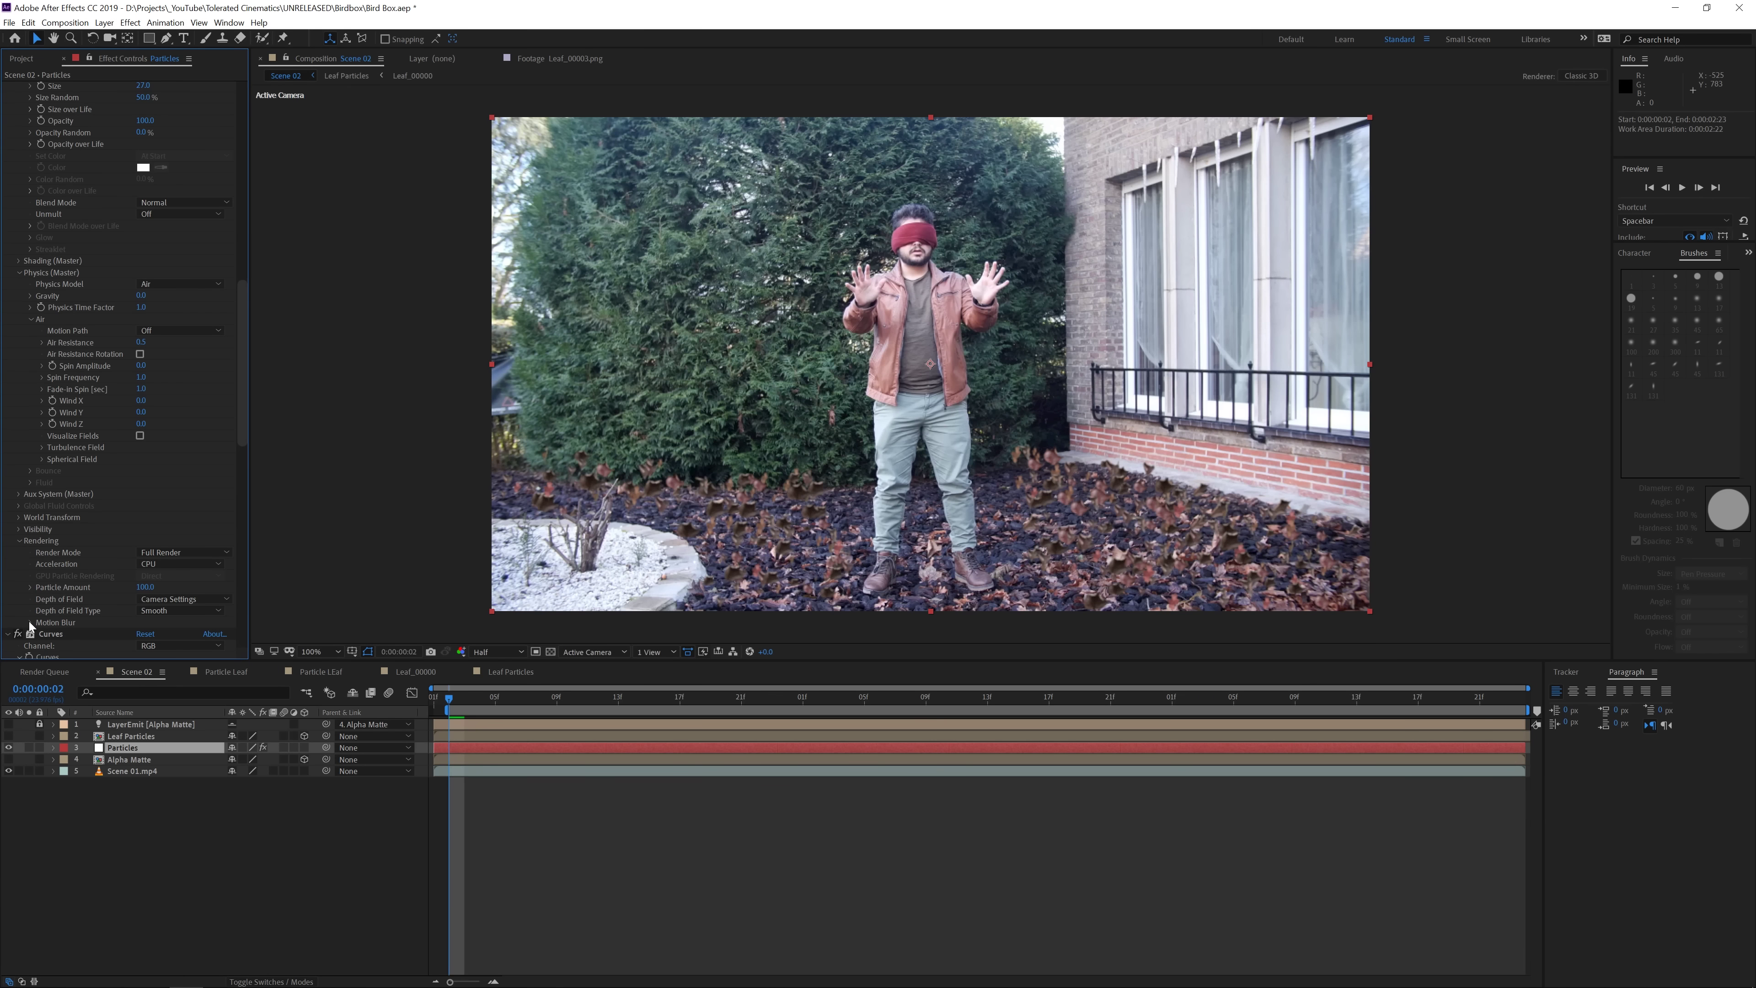
pyautogui.click(29, 622)
pyautogui.scroll(-2, 34, 615)
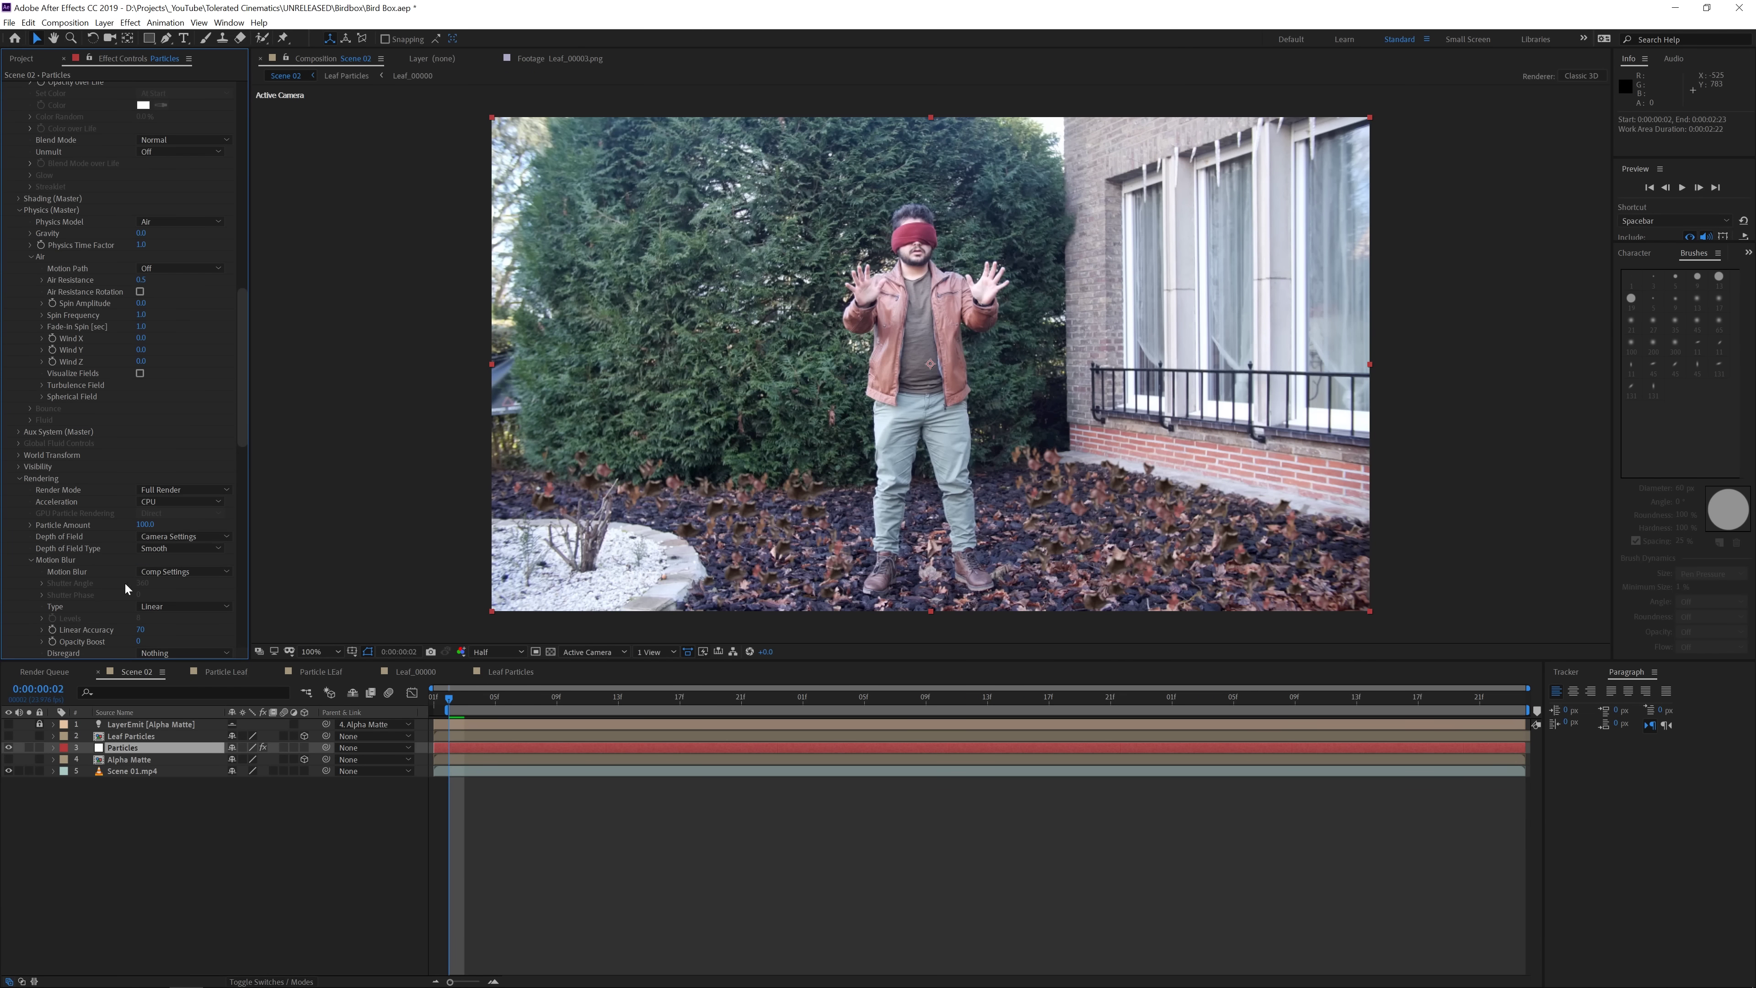
pyautogui.click(176, 571)
pyautogui.click(173, 614)
pyautogui.click(146, 583)
pyautogui.write('180')
pyautogui.press('Return')
pyautogui.scroll(-1, 139, 611)
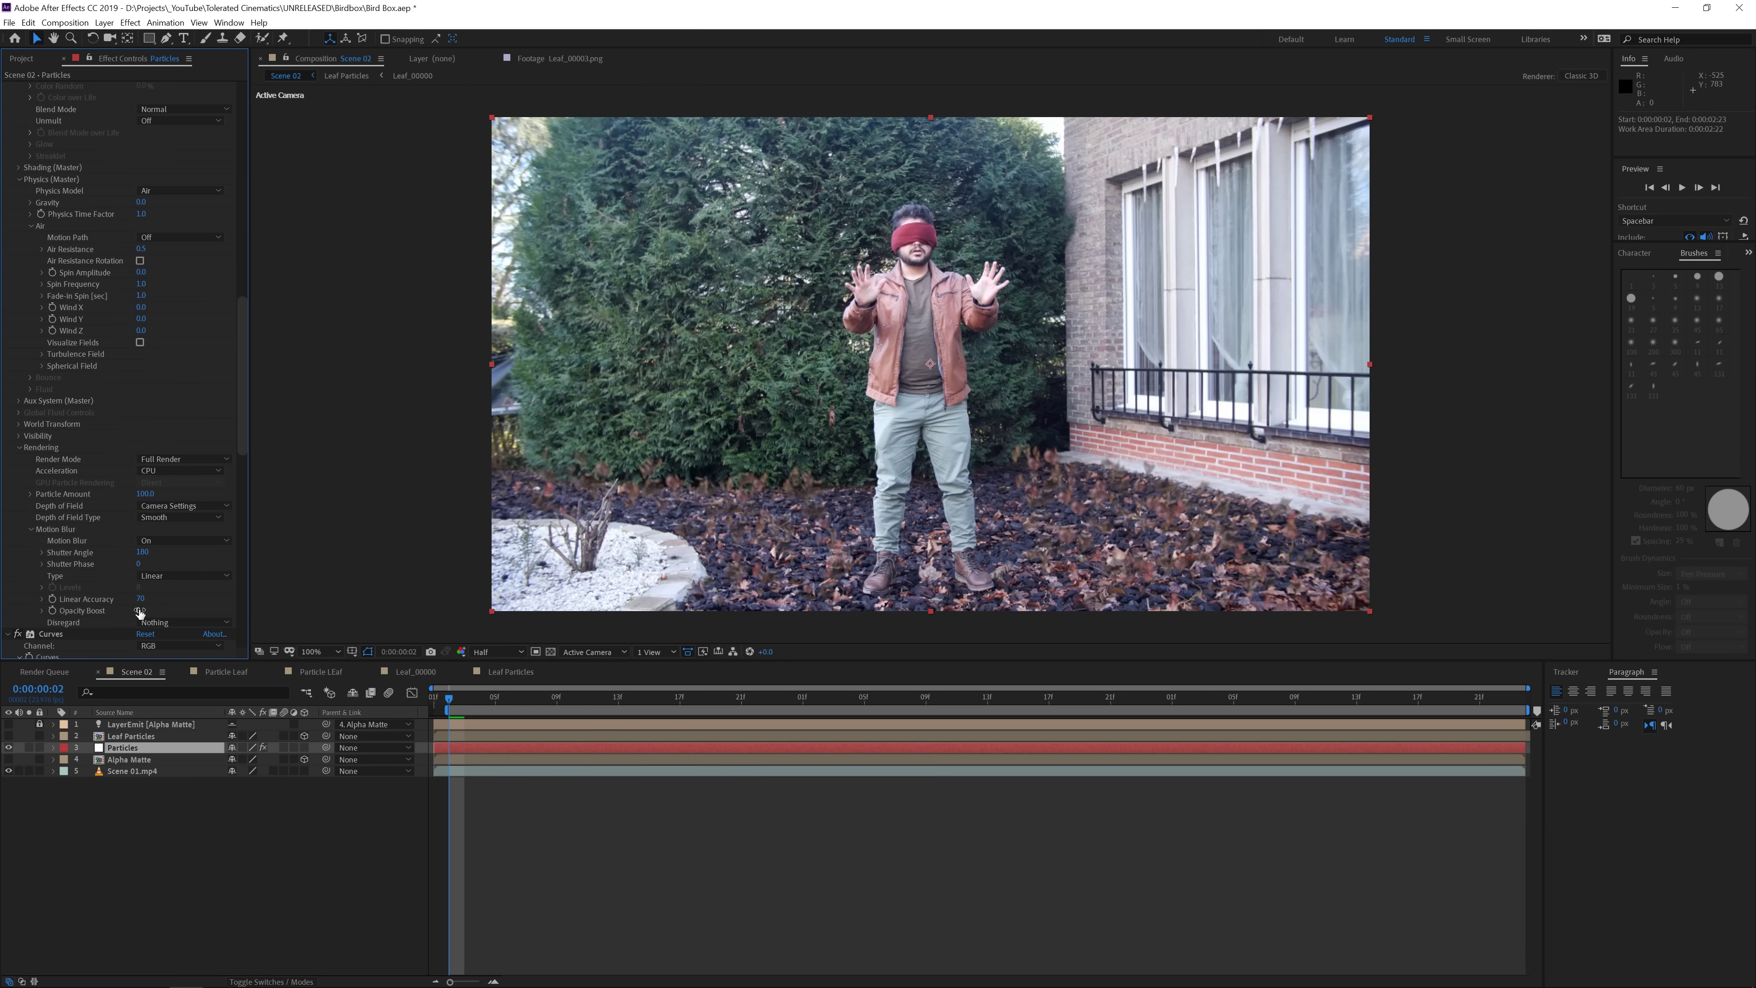
# Set the motion blur's Opacity Boost to 10 and preview the leaves over the footage.
pyautogui.click(139, 611)
pyautogui.write('10')
pyautogui.press('space')
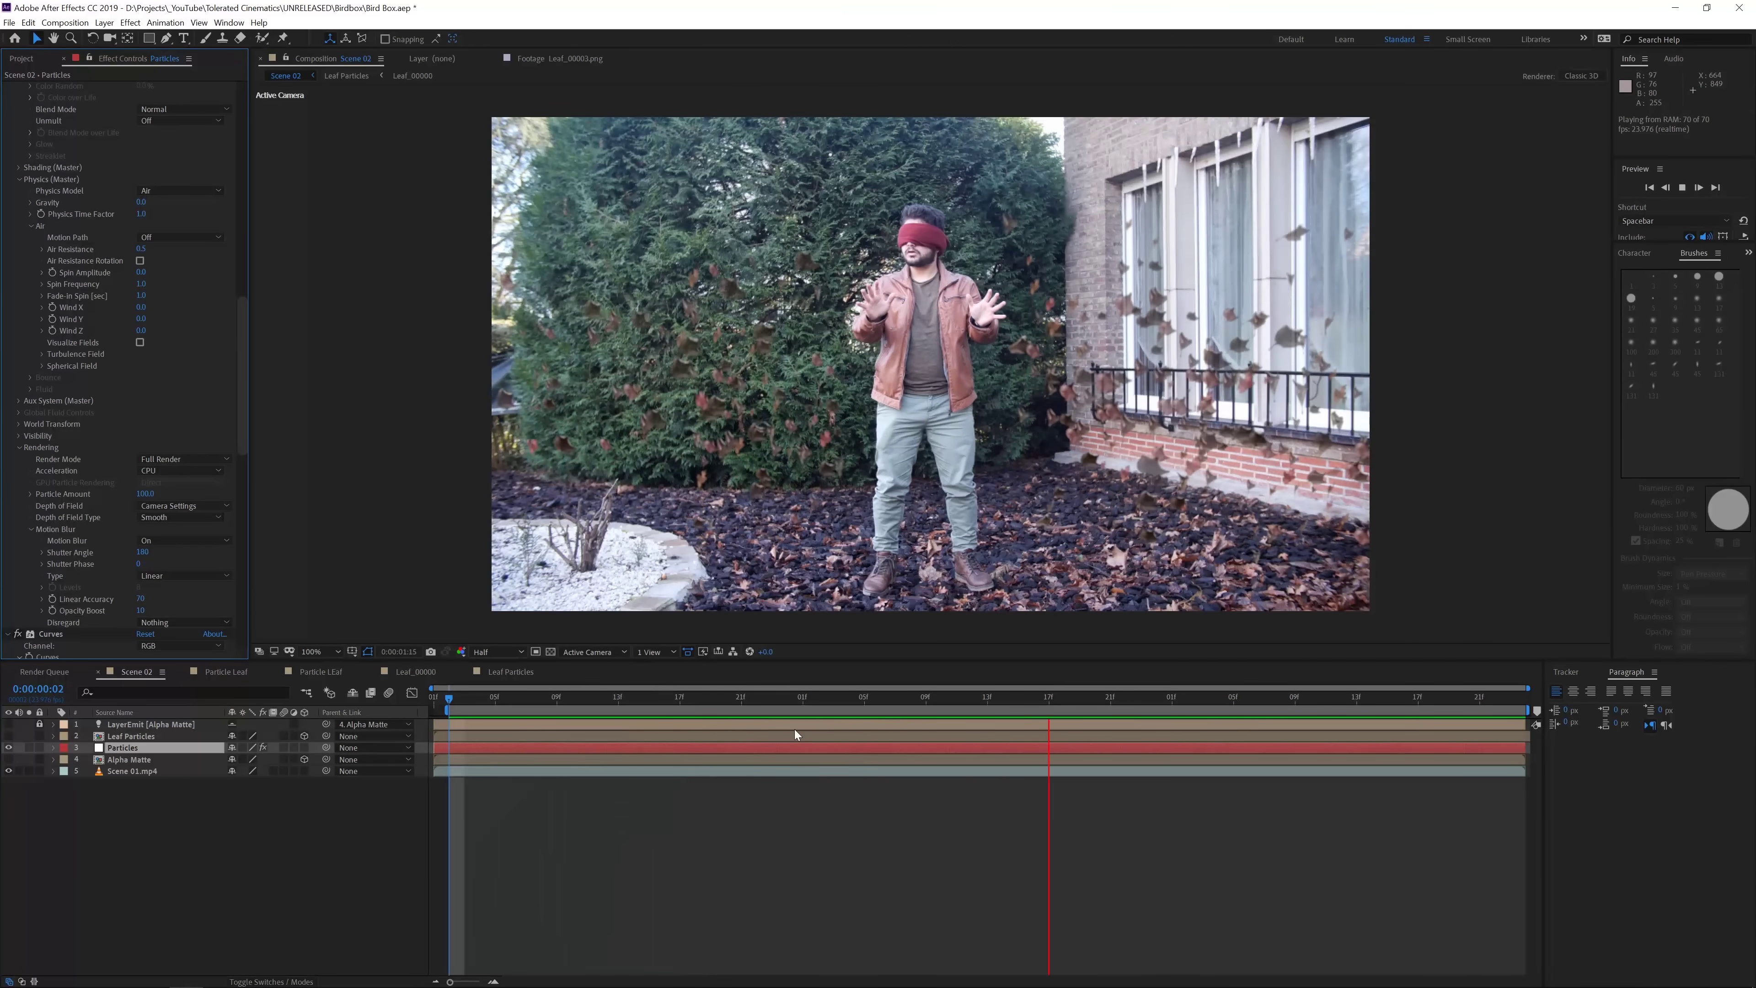
pyautogui.click(783, 696)
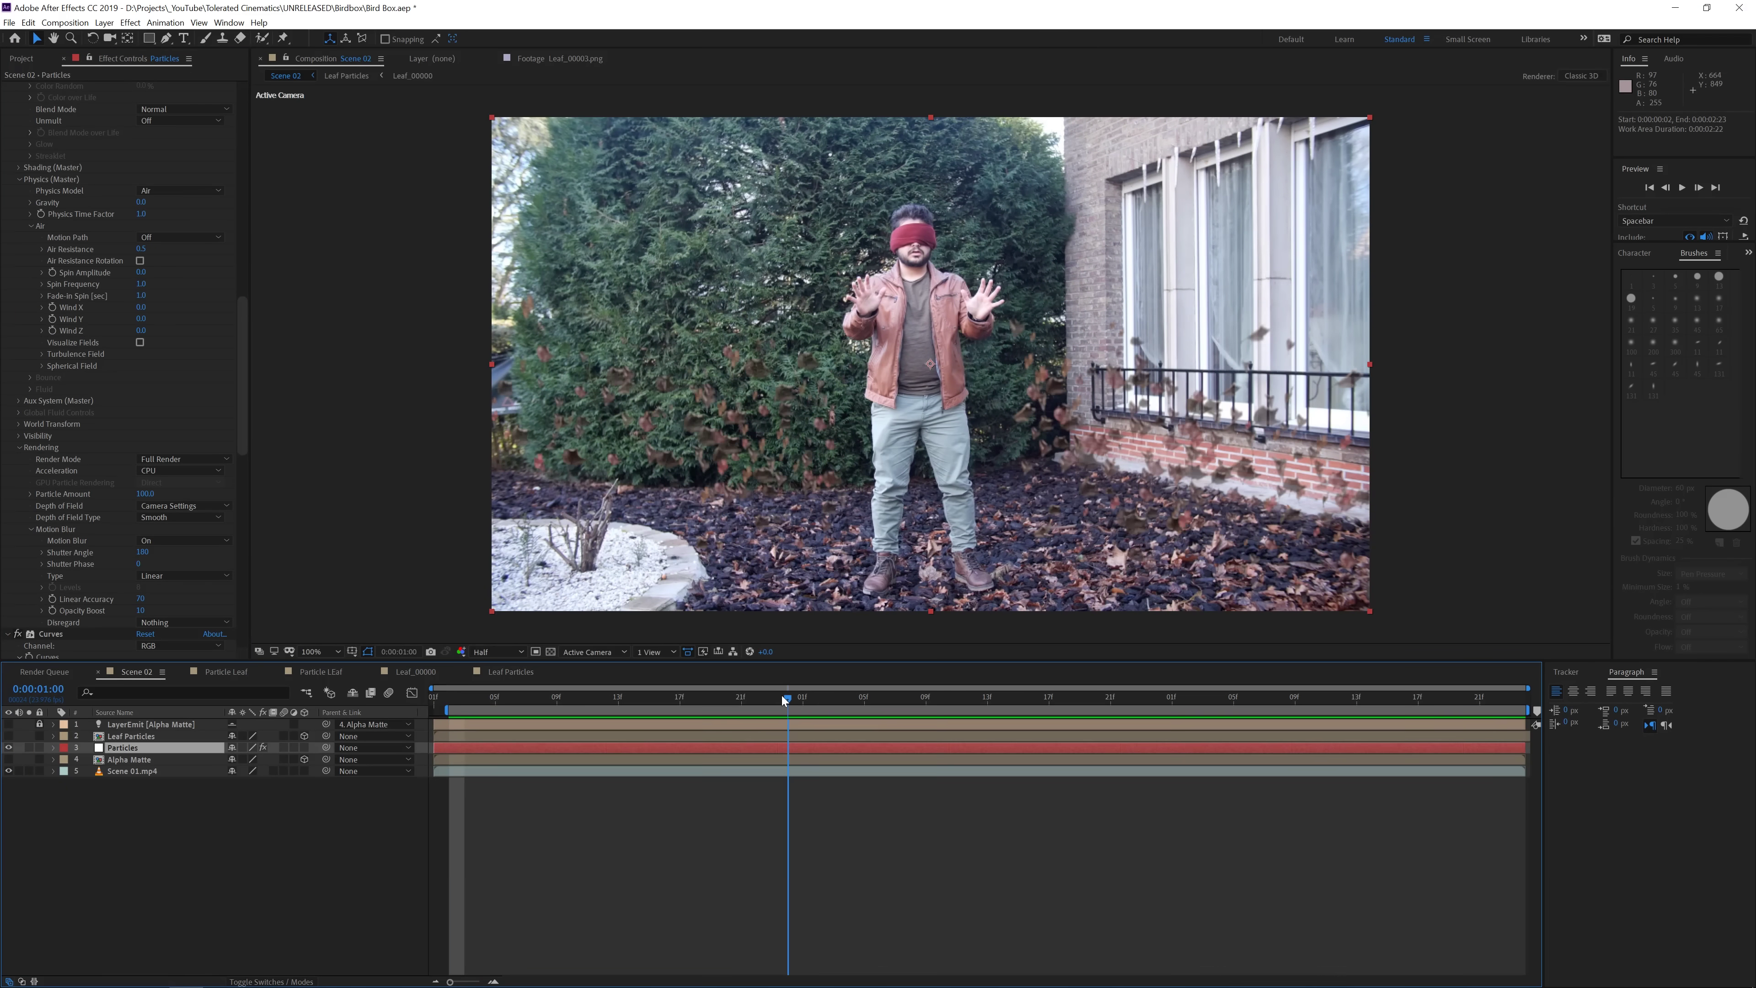
# Set the Particular emitter's Velocity to 300.
pyautogui.click(243, 232)
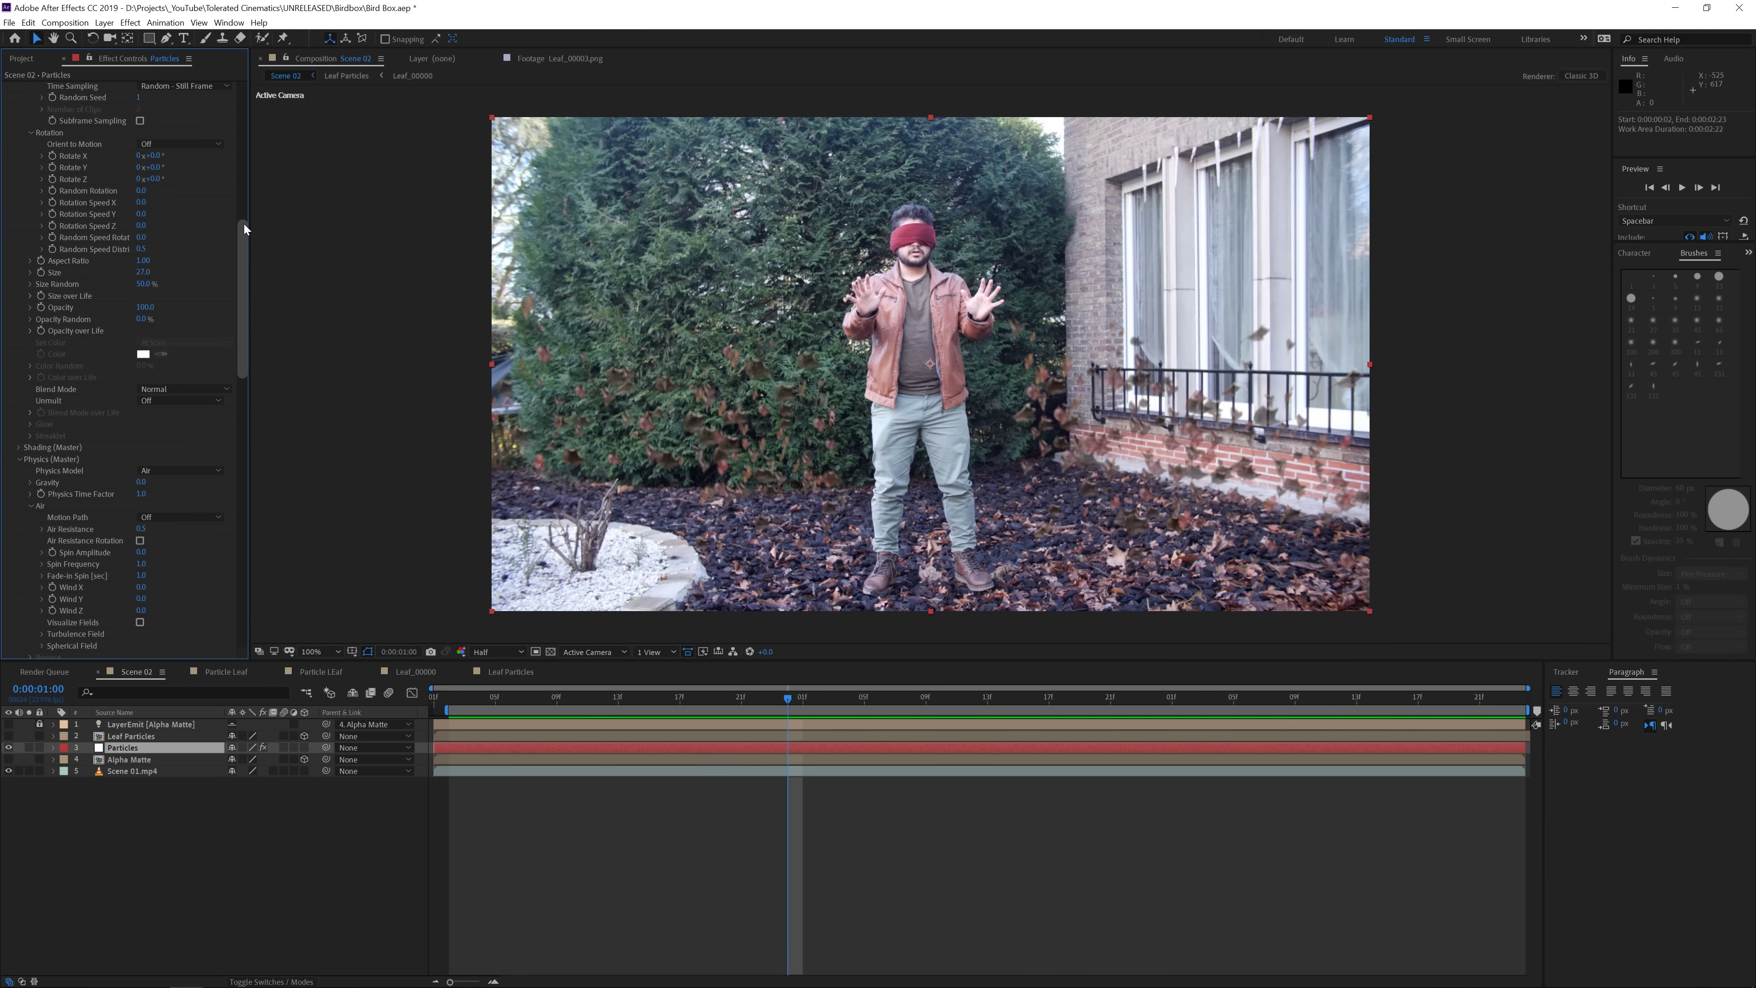
pyautogui.moveTo(243, 232); pyautogui.dragTo(243, 190)
pyautogui.click(146, 241)
pyautogui.write('300')
pyautogui.press('Return')
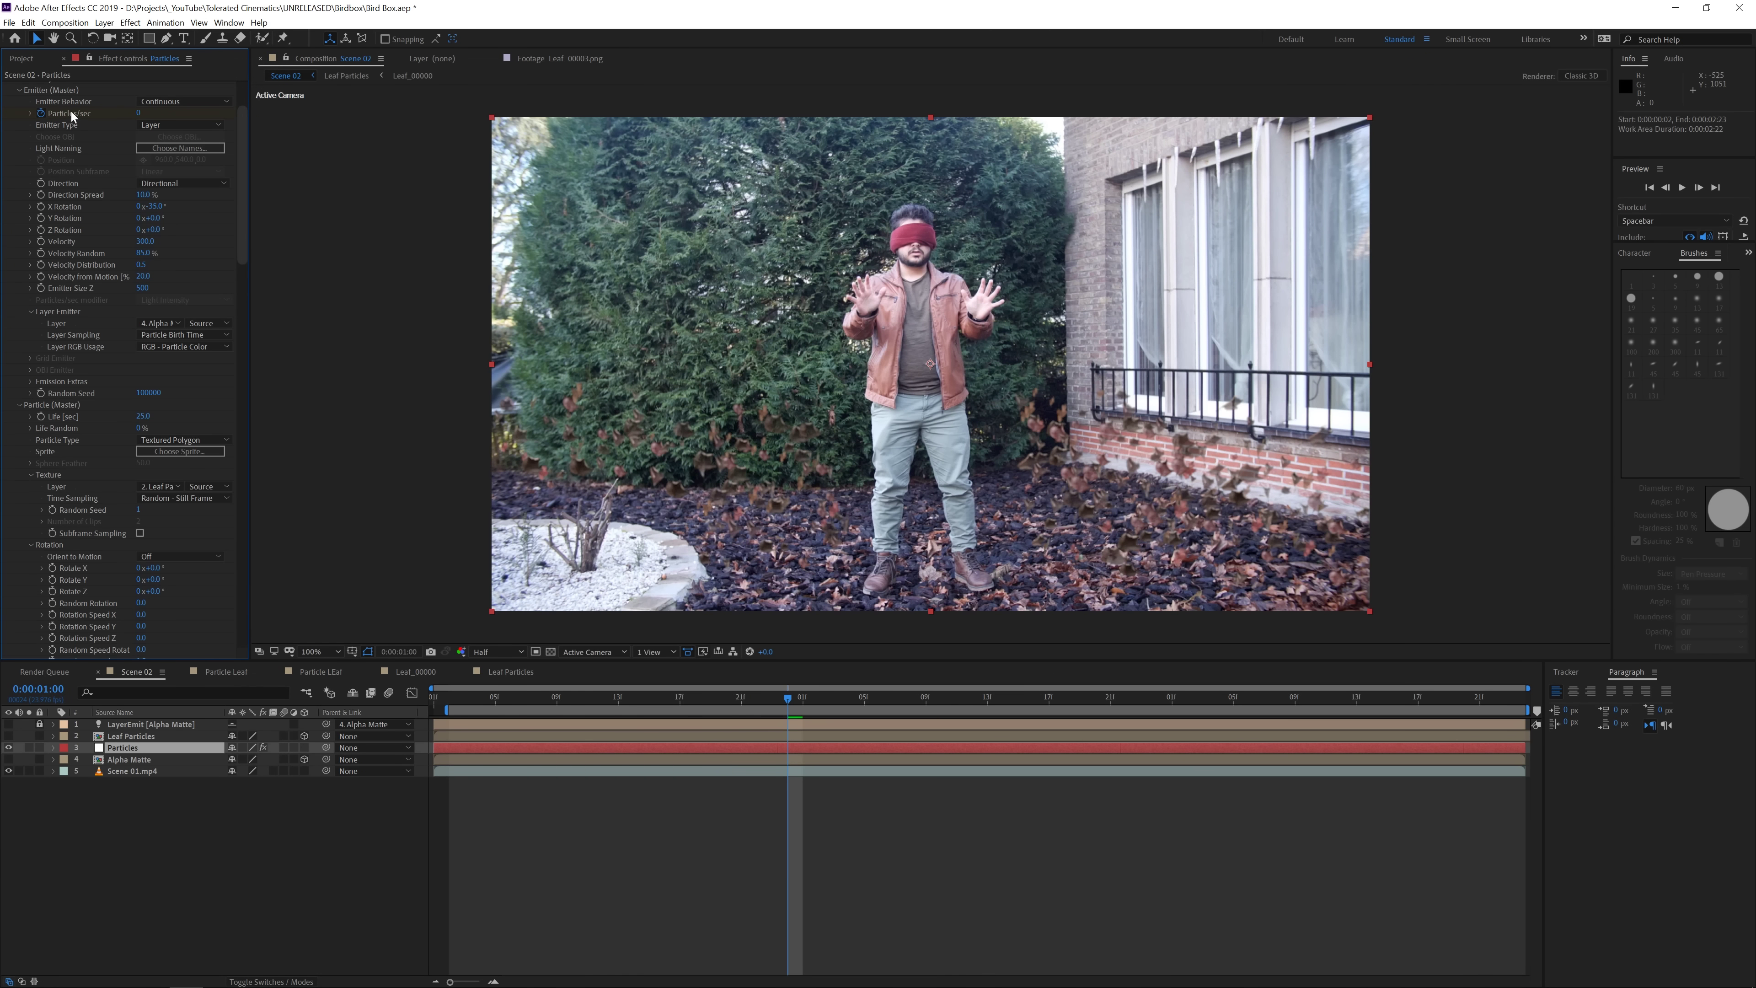
# Add the expression effect("Particular")(6)/2 to the emitter's Particles/sec to halve the number of leaves.
pyautogui.keyDown('alt'); pyautogui.click(41, 113); pyautogui.keyUp('alt')
pyautogui.click(569, 828)
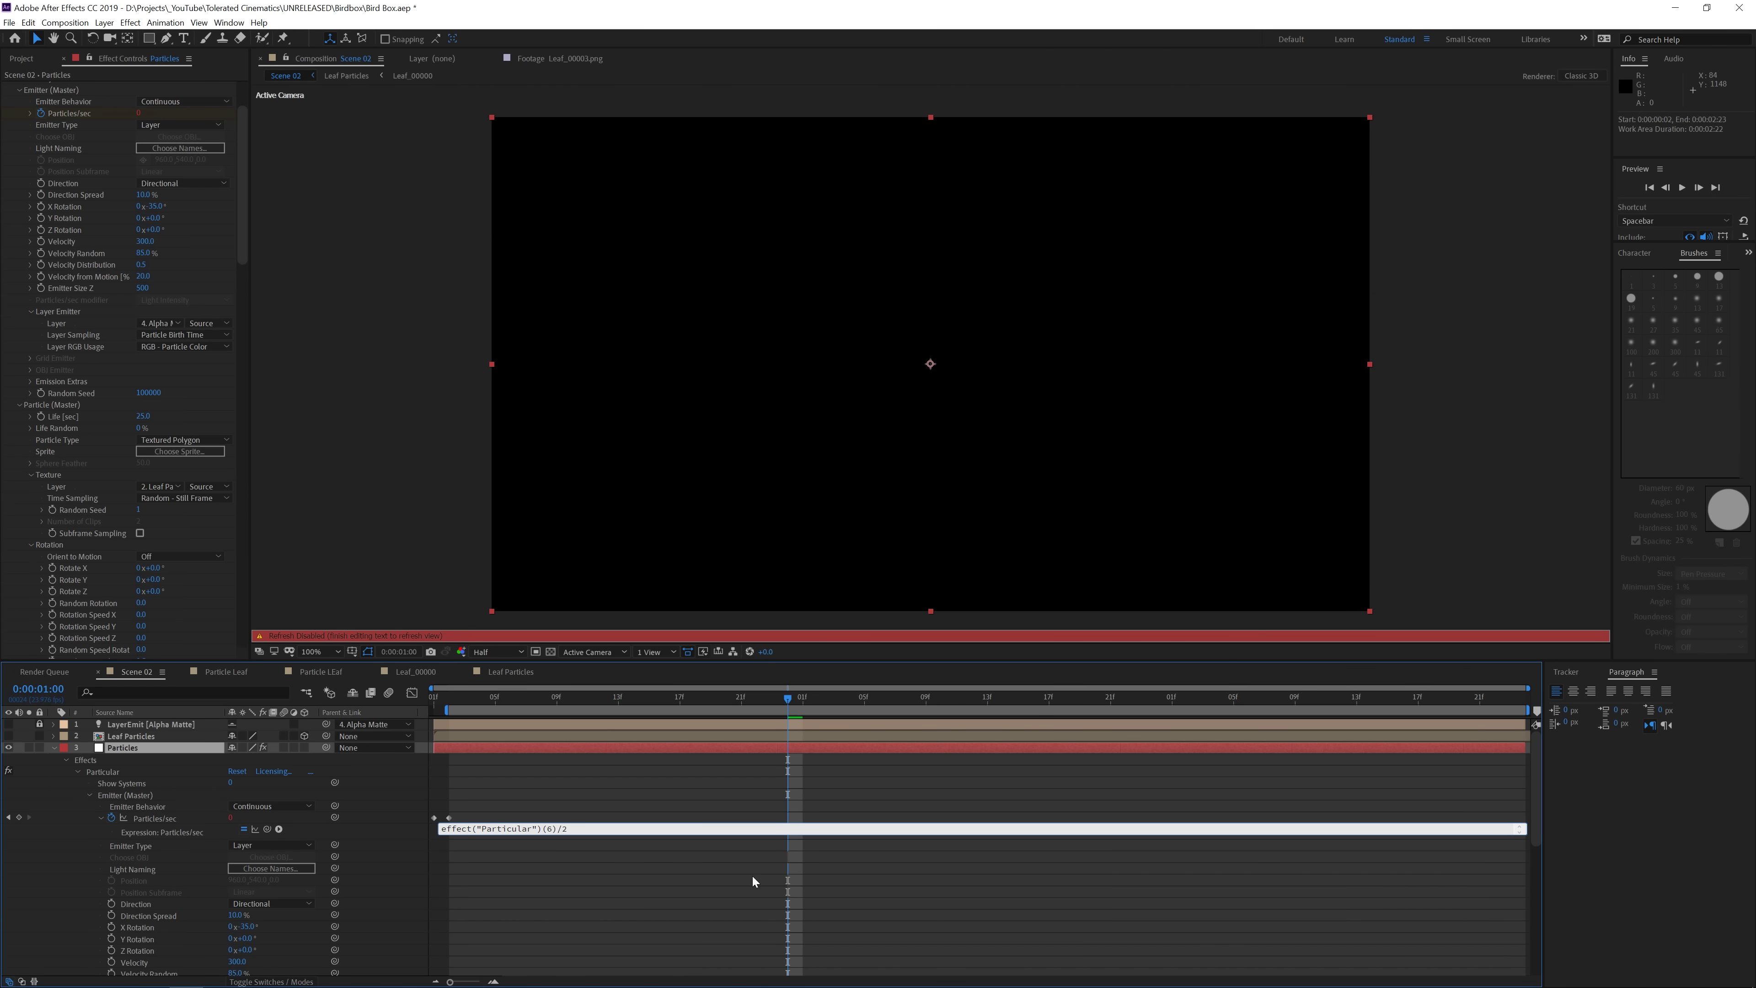
pyautogui.press('KP_Enter')
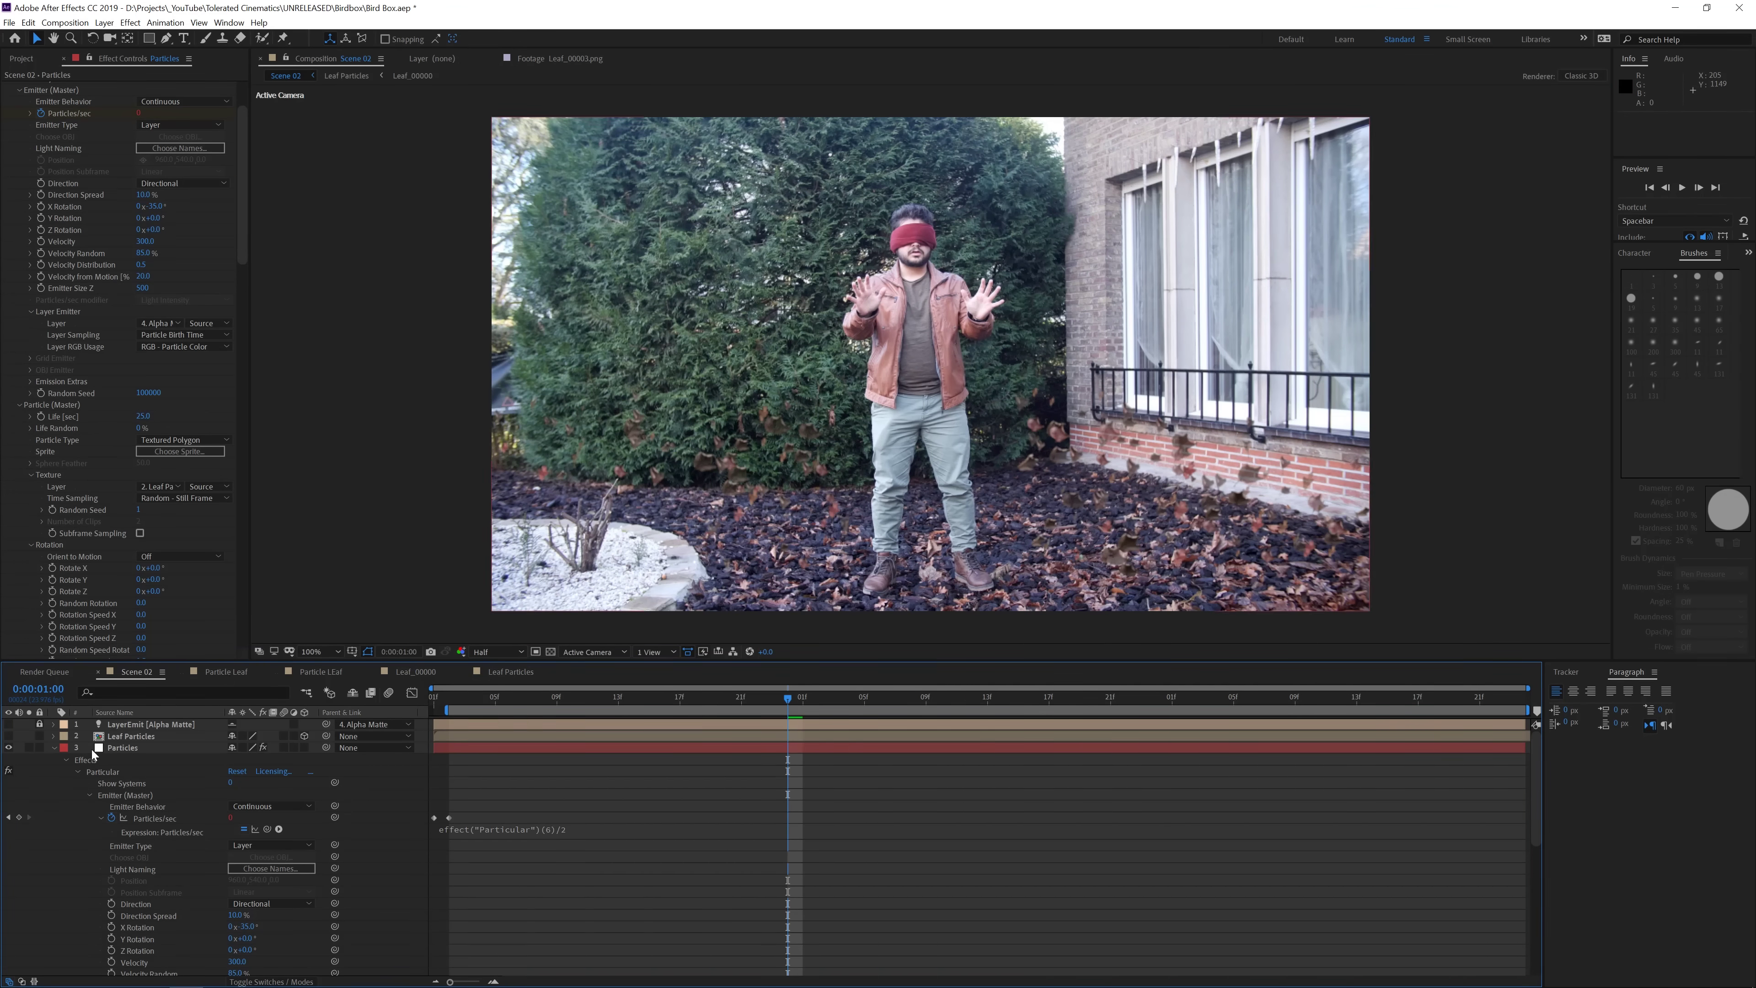
pyautogui.click(55, 748)
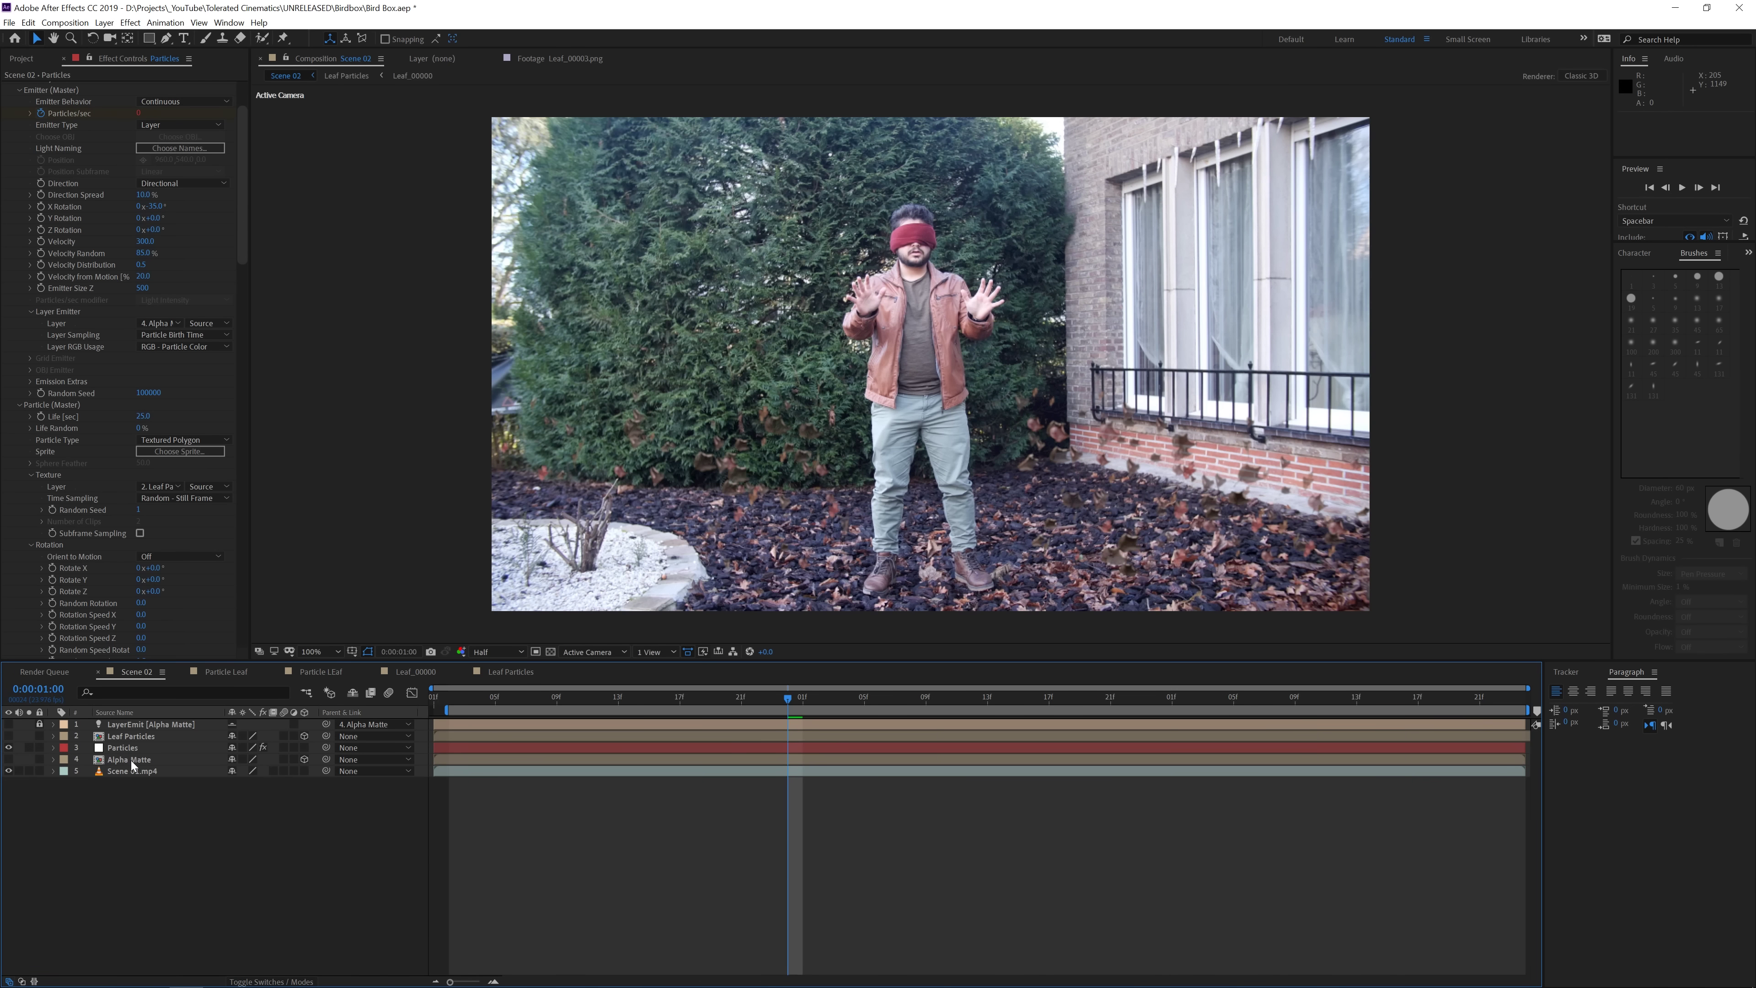
# In the Alpha Matte composition, shrink subtractive Mask 2 around the man with negative expansion, feather its edge, and return to Scene 02.
pyautogui.doubleClick(125, 760)
pyautogui.click(140, 726)
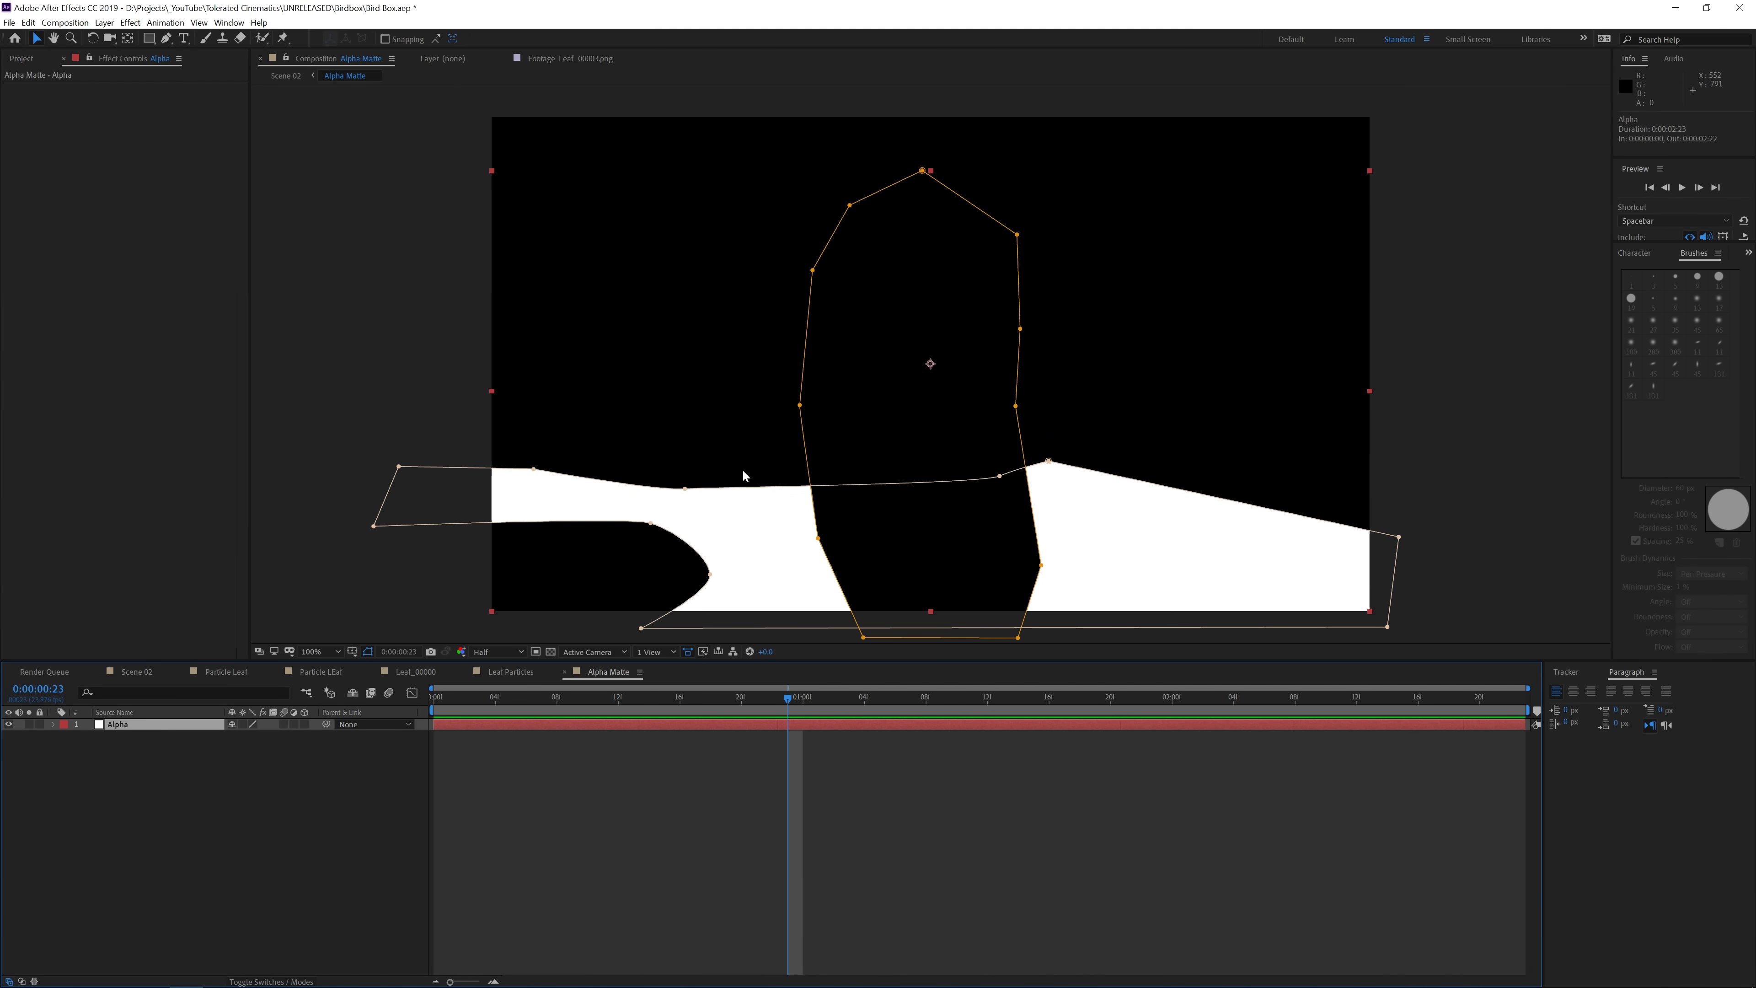
pyautogui.click(800, 406)
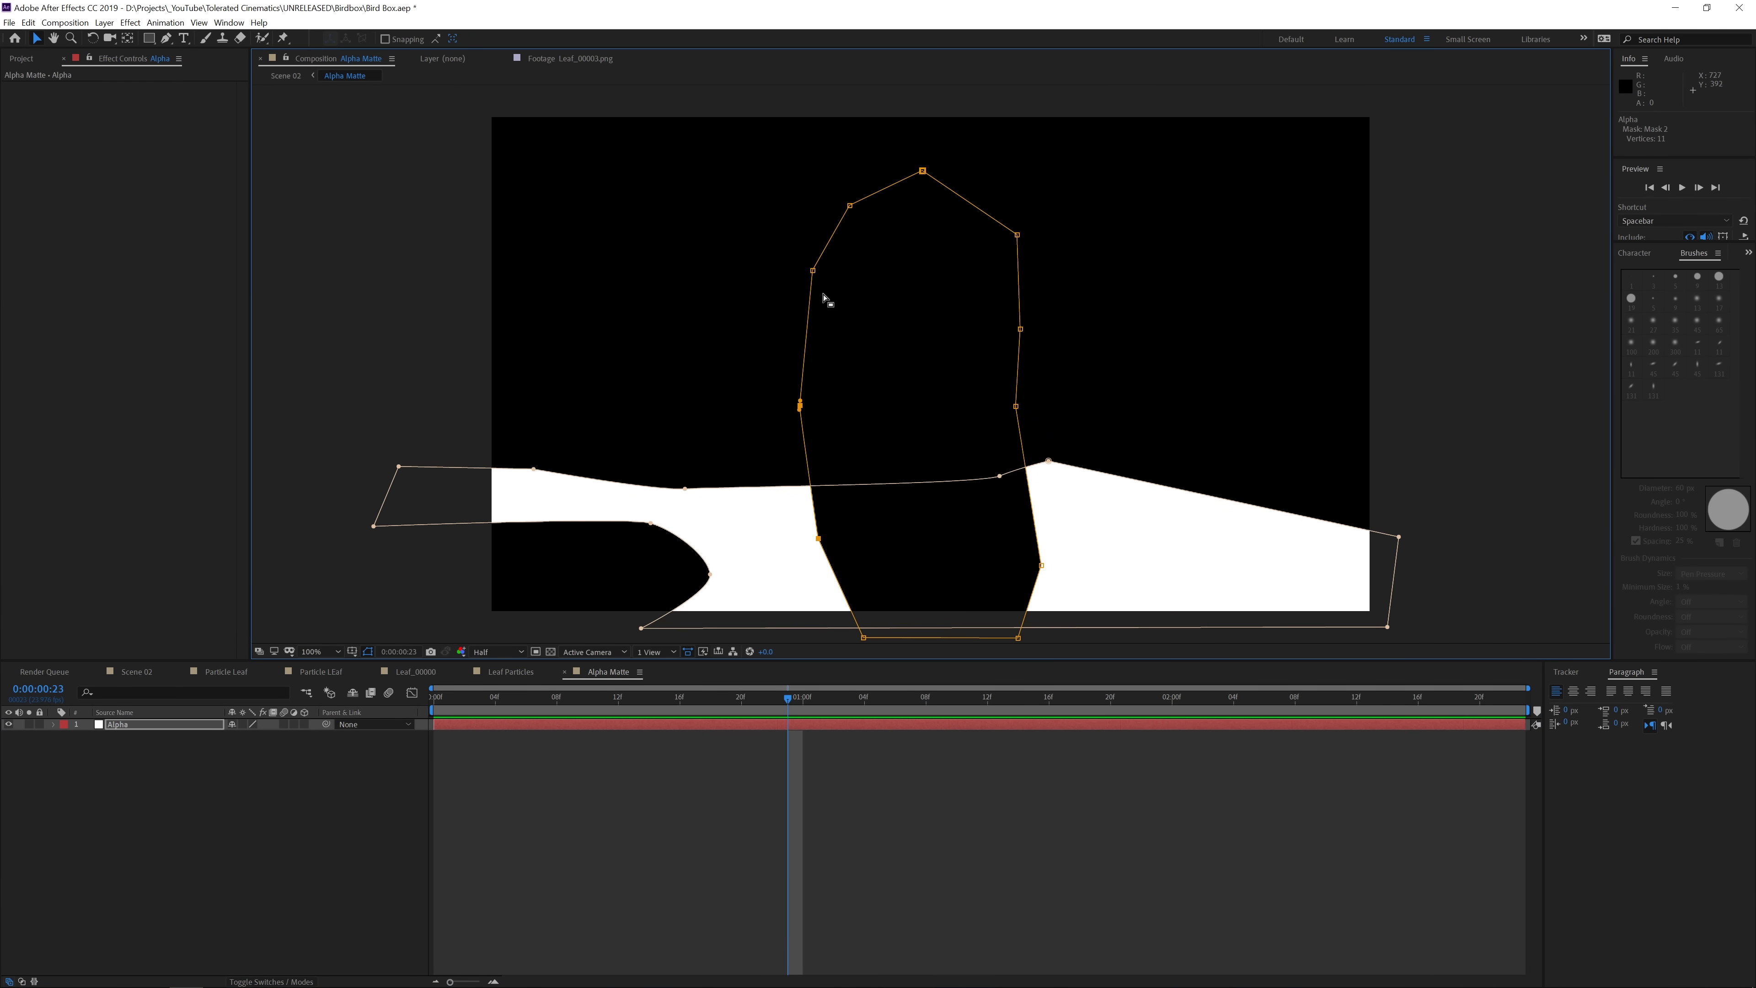
pyautogui.press('m')
pyautogui.press('m')
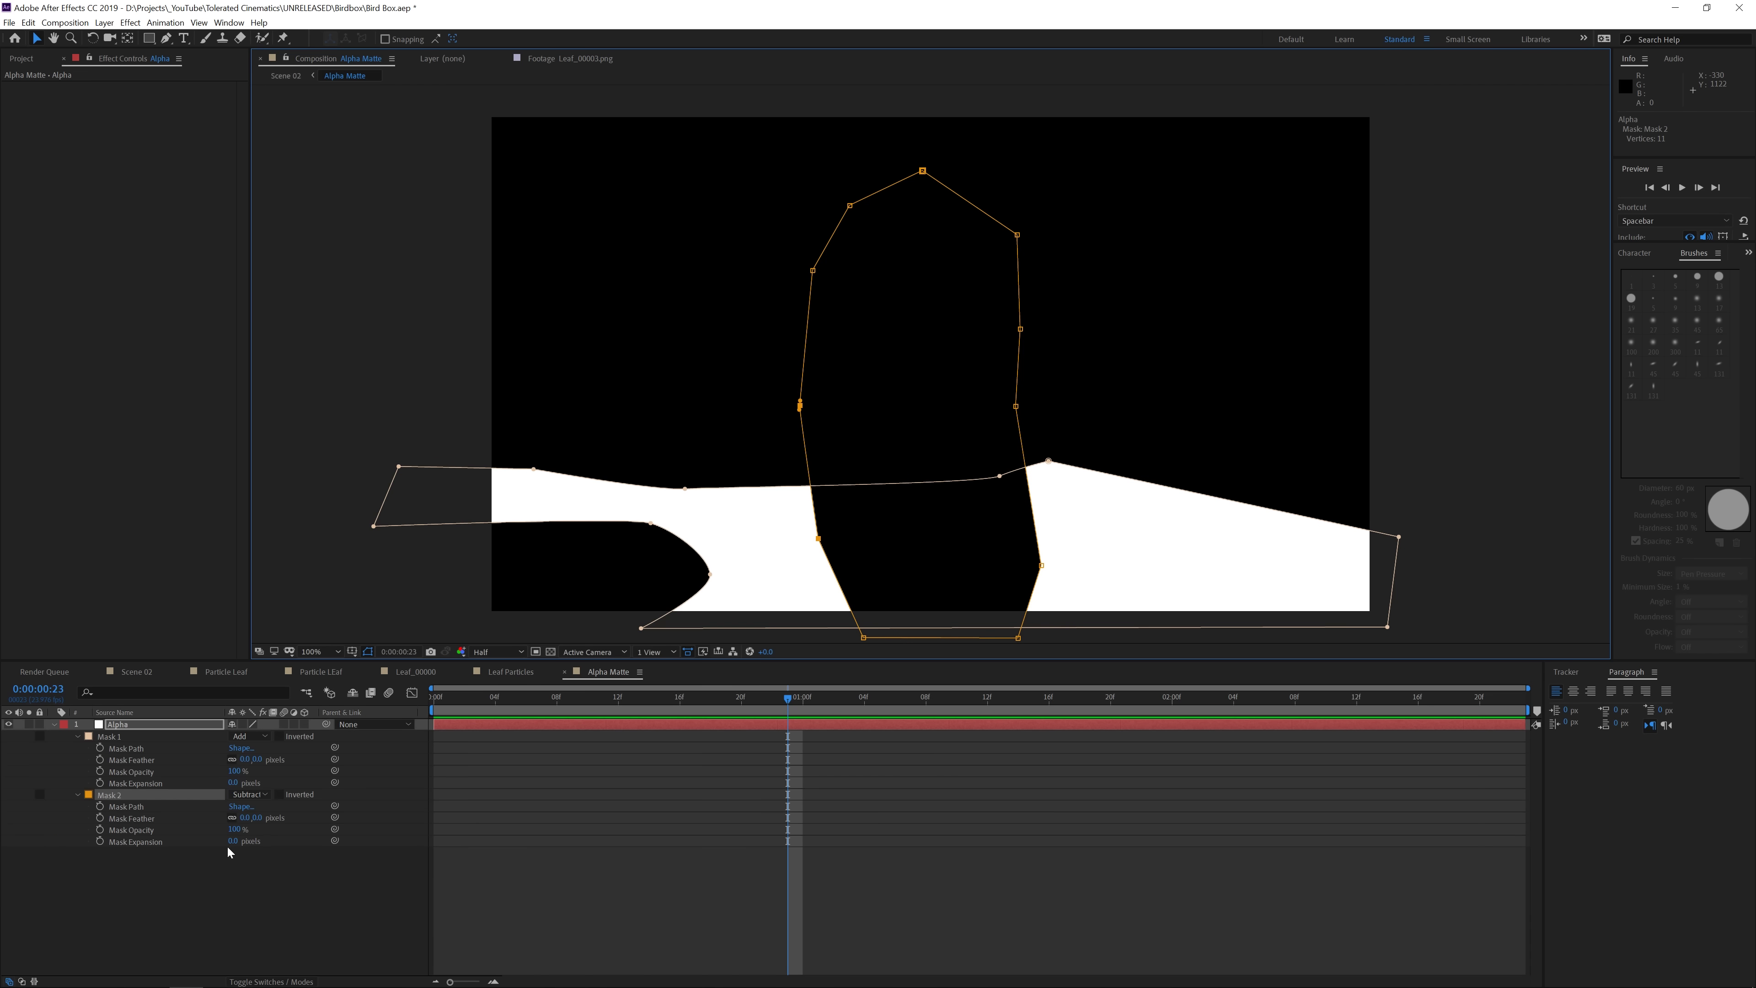
pyautogui.moveTo(233, 841); pyautogui.dragTo(251, 797)
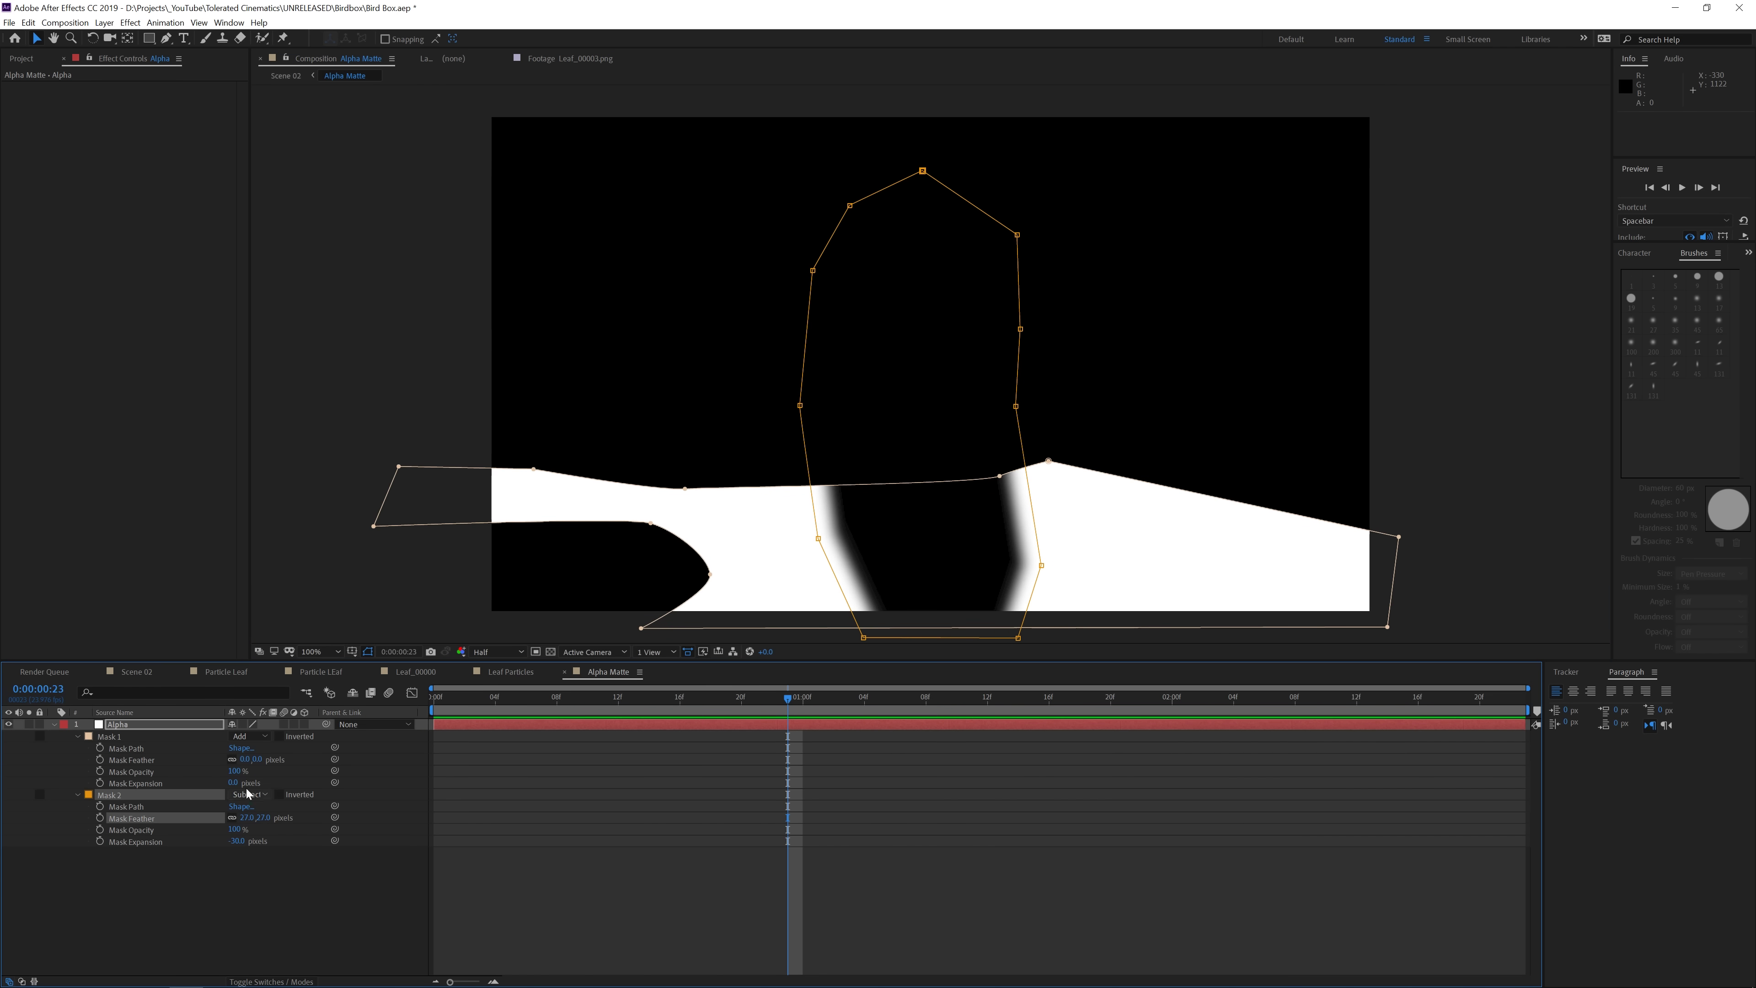
pyautogui.click(285, 75)
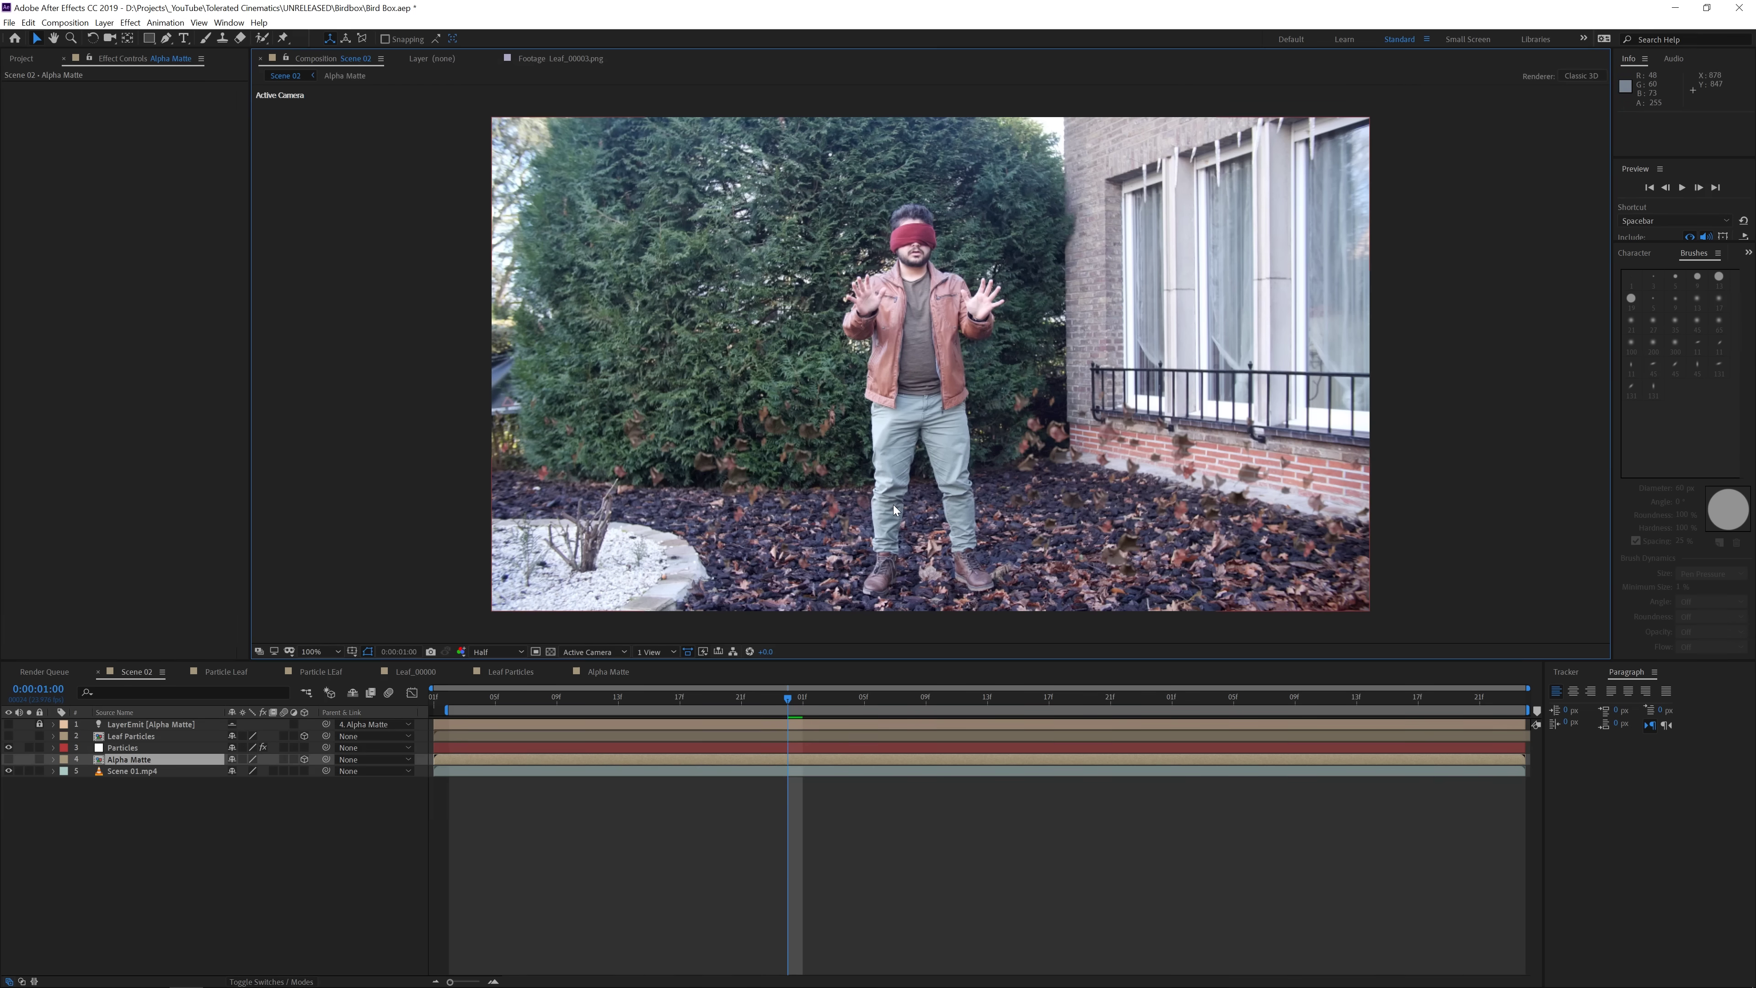
# Add an adjustment layer above all the other layers in Scene 02 and name it Animation.
pyautogui.rightClick(305, 831)
pyautogui.moveTo(359, 839)
pyautogui.click(531, 939)
pyautogui.moveTo(160, 758); pyautogui.dragTo(193, 724)
pyautogui.press('Return')
pyautogui.write('Animation')
pyautogui.press('Return')
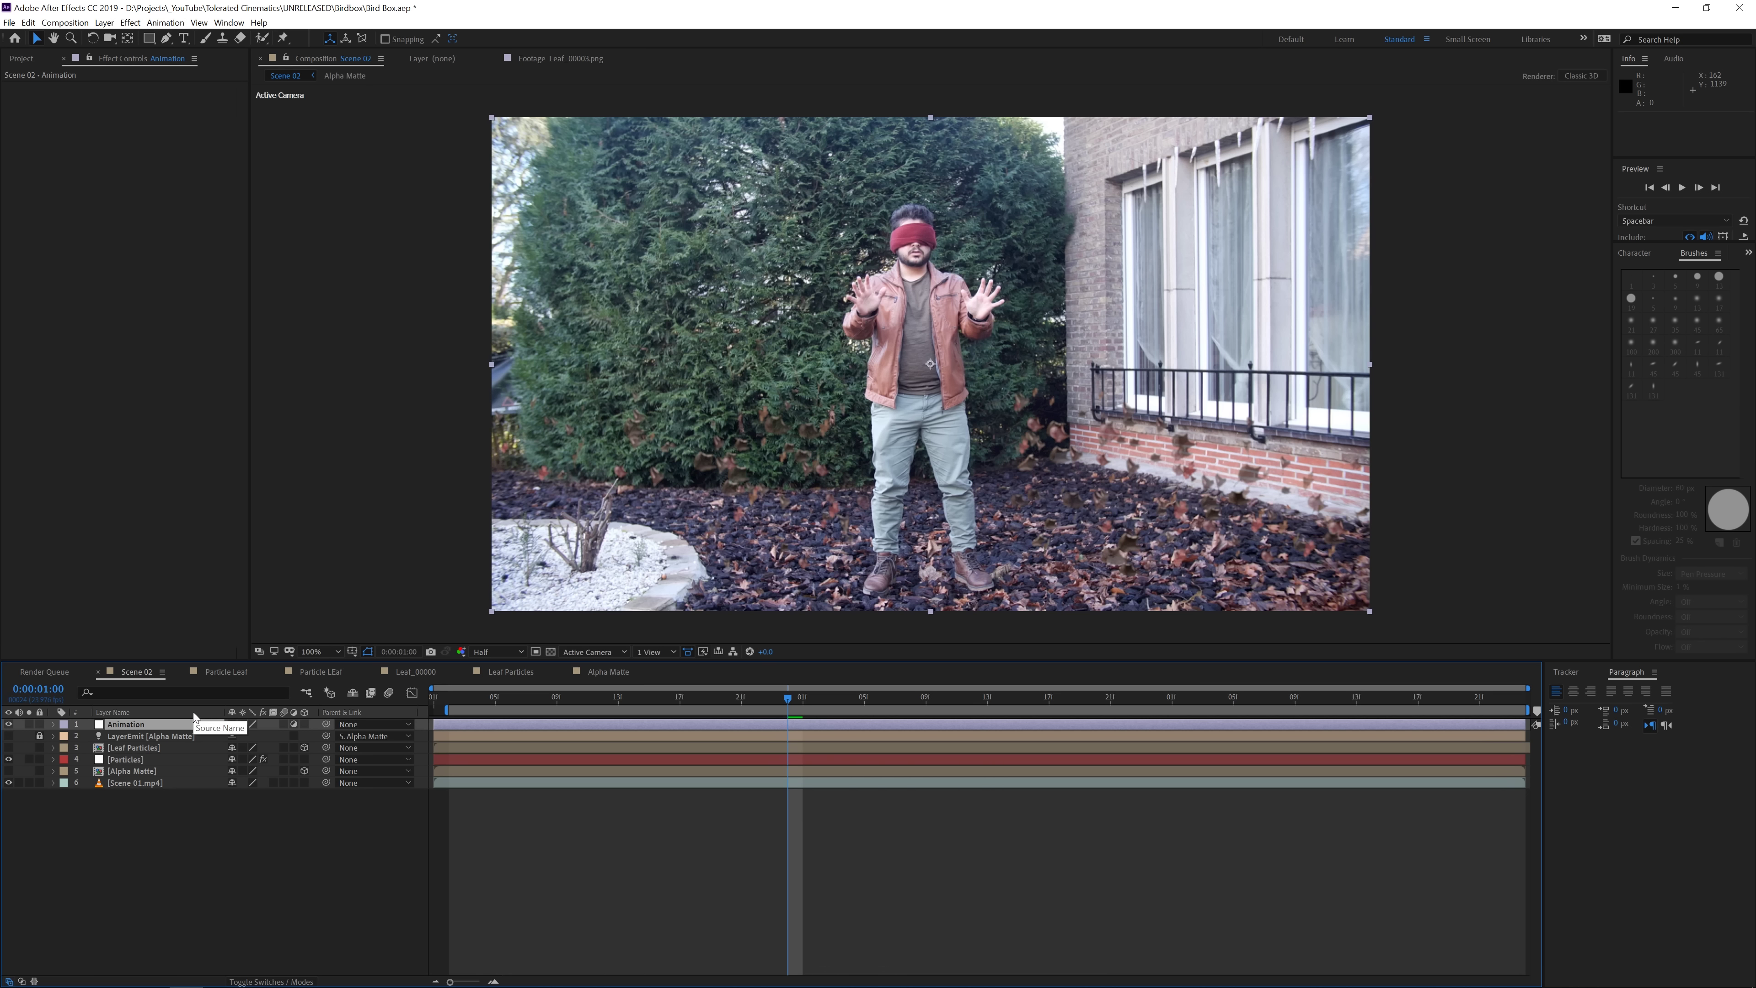
# Apply the Transform effect to the Animation layer and start Scale and Position keyframes at 0:00:00:02.
pyautogui.click(131, 22)
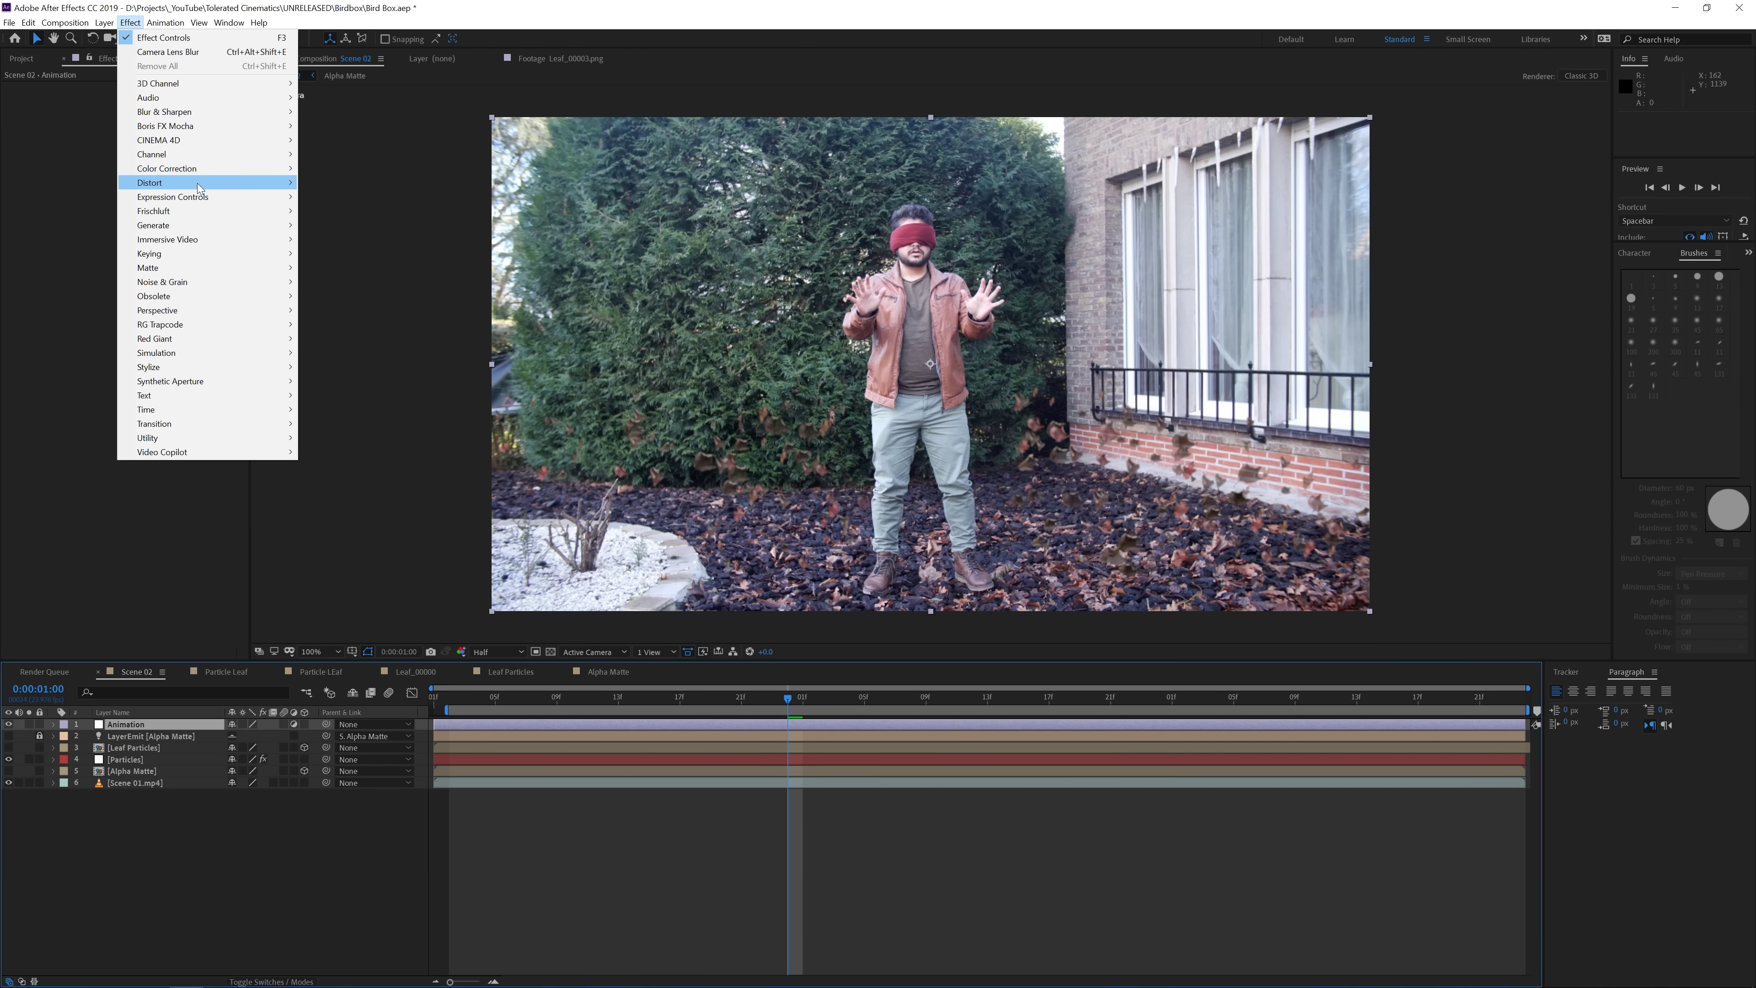
pyautogui.moveTo(201, 183)
pyautogui.click(326, 622)
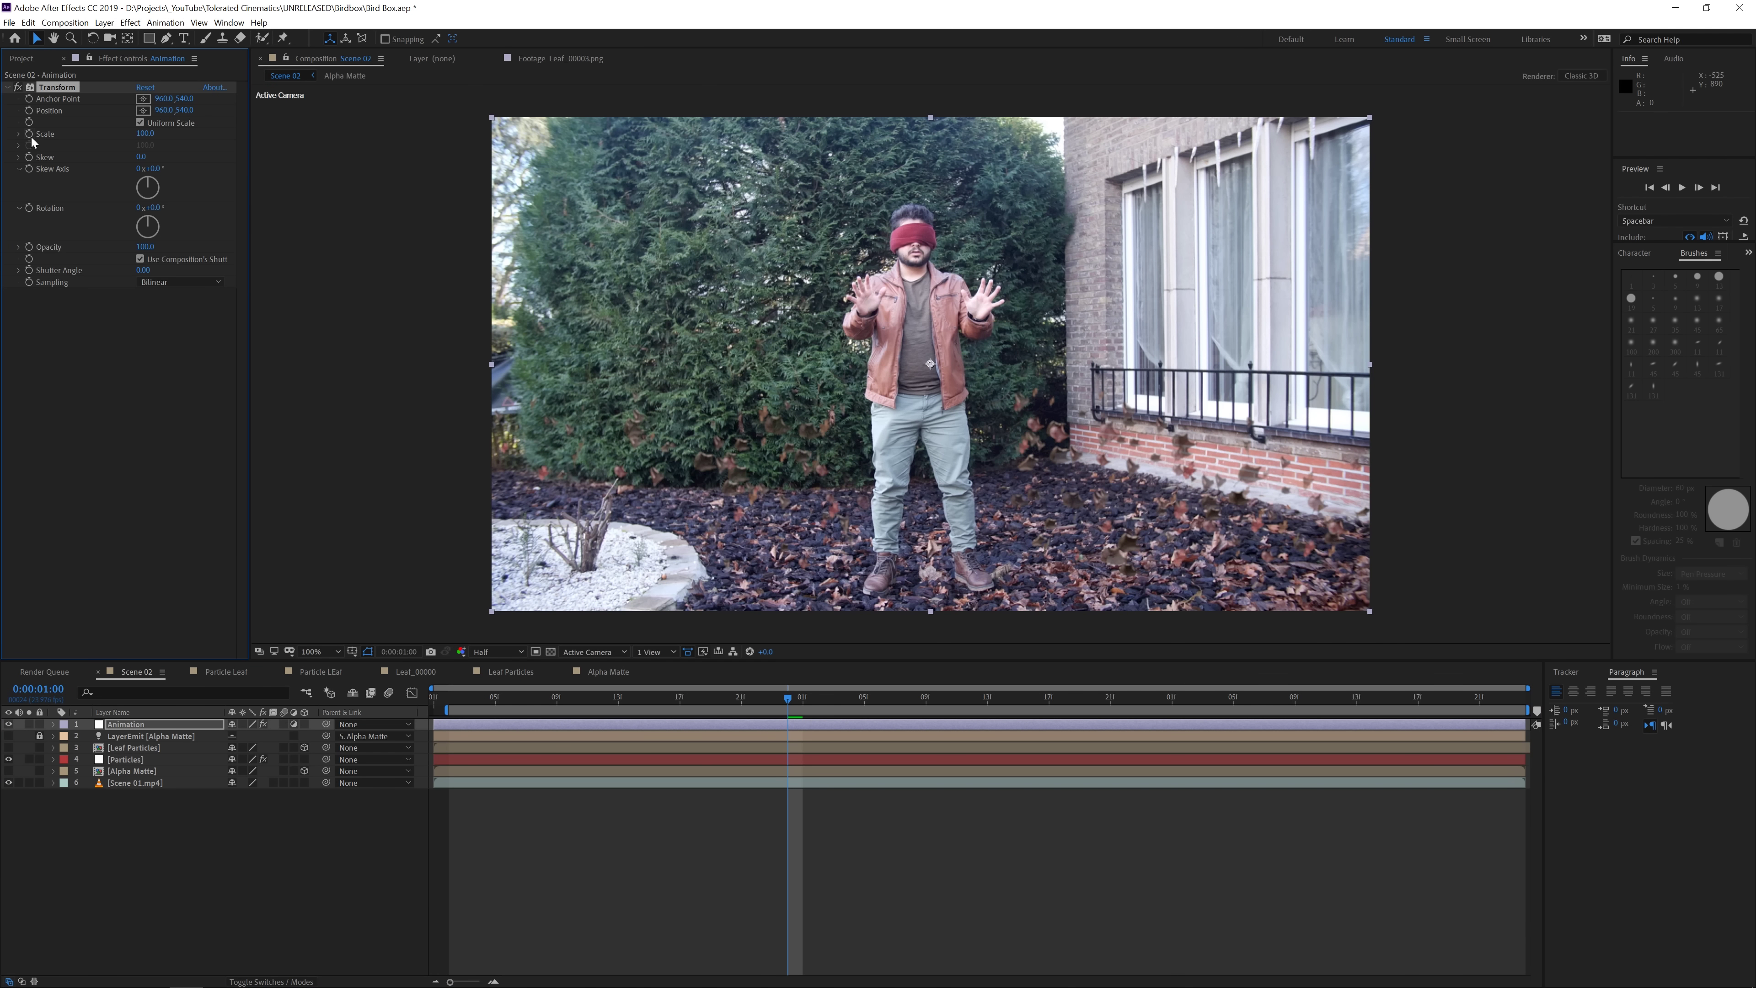
pyautogui.moveTo(508, 700); pyautogui.dragTo(449, 698)
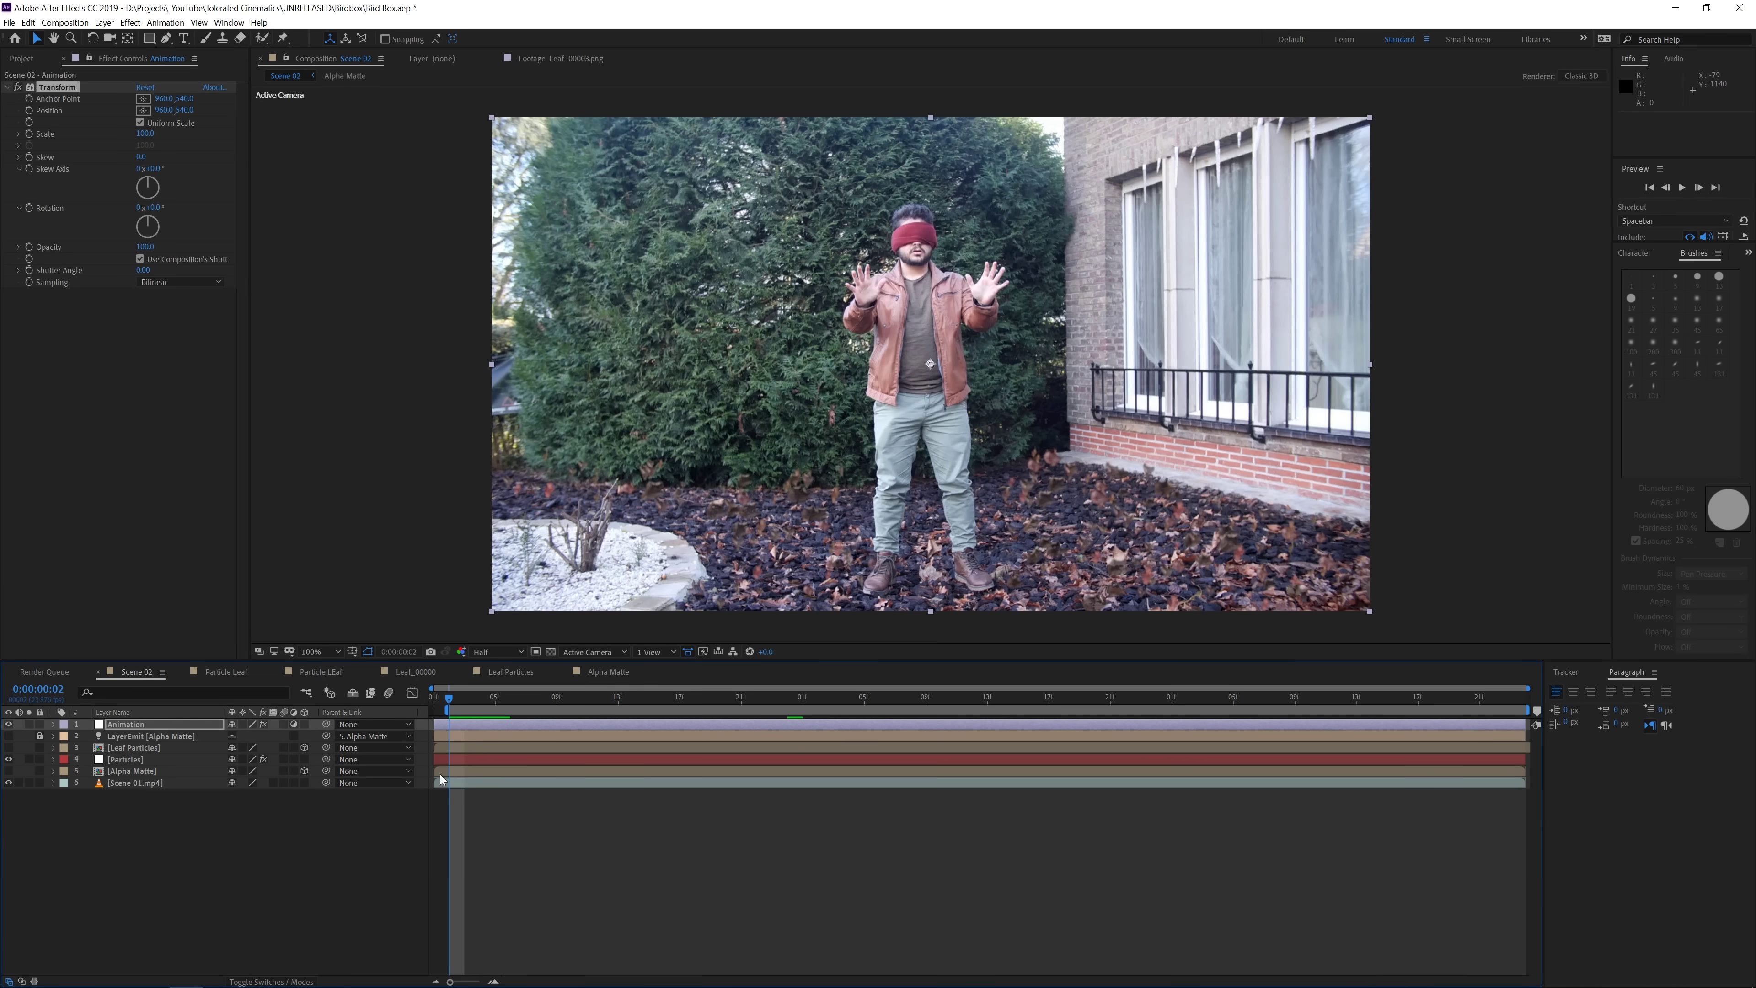
pyautogui.click(103, 294)
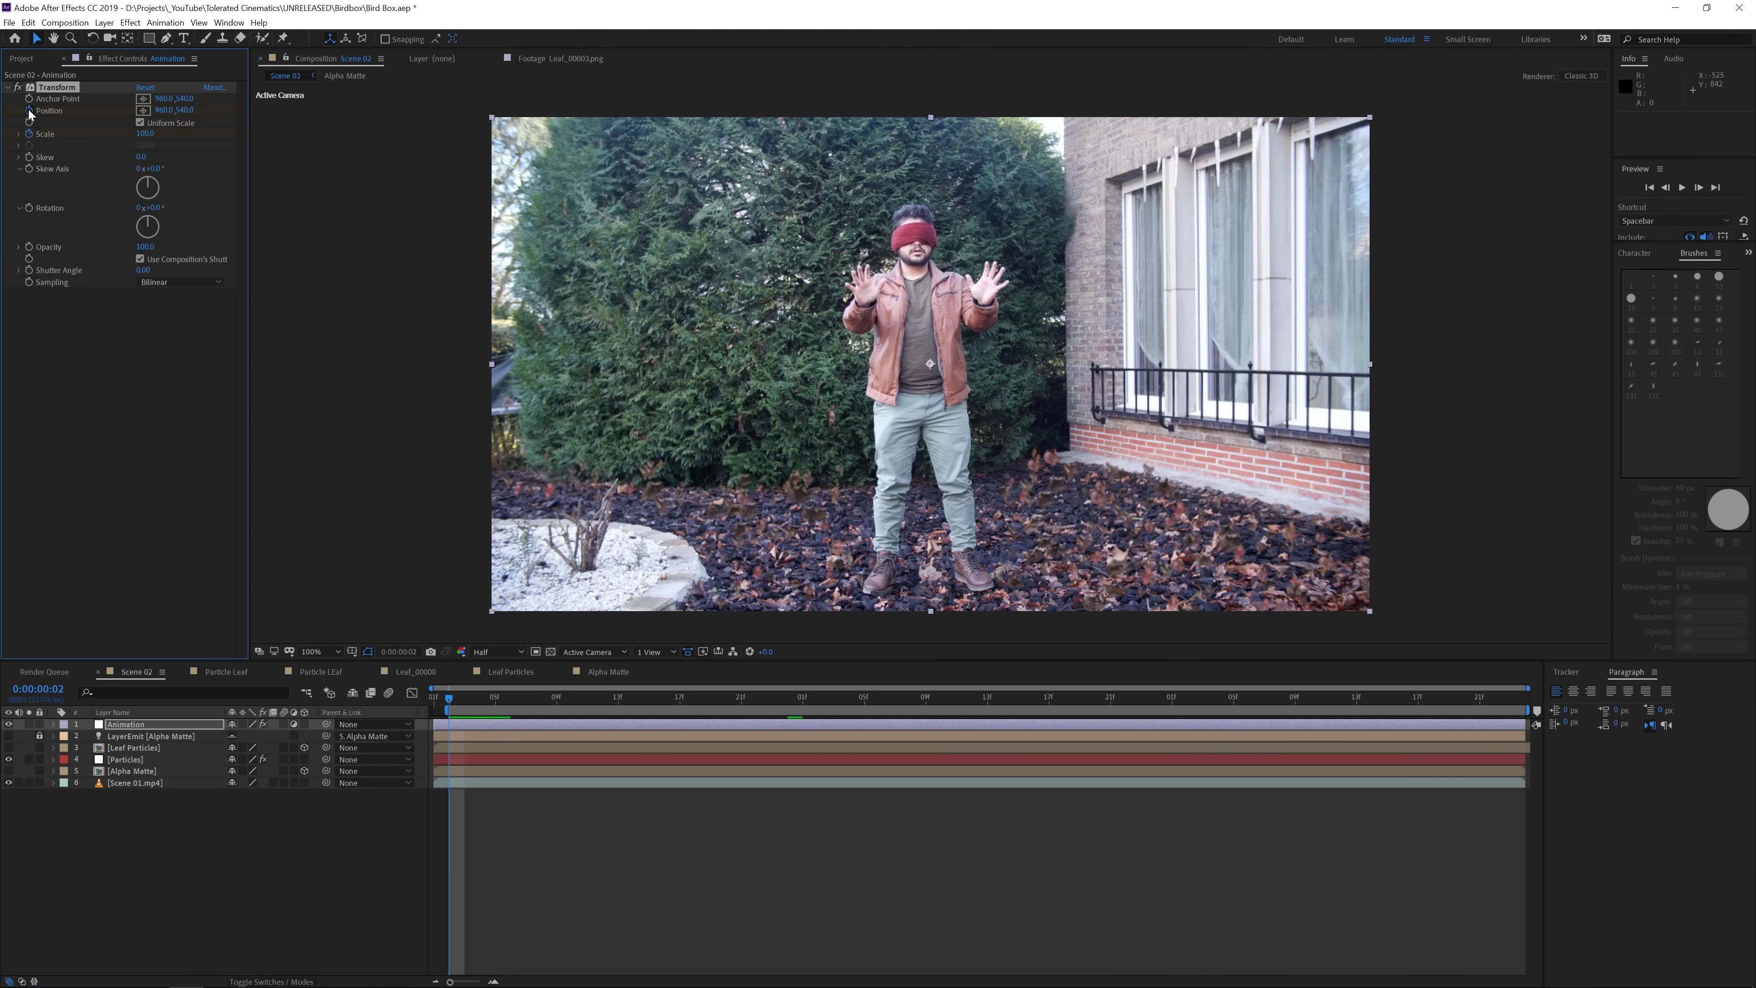
# At 0:00:02:23, enlarge the Transform's Scale and raise its Position to create a slow push-in, and preview it.
pyautogui.press('space')
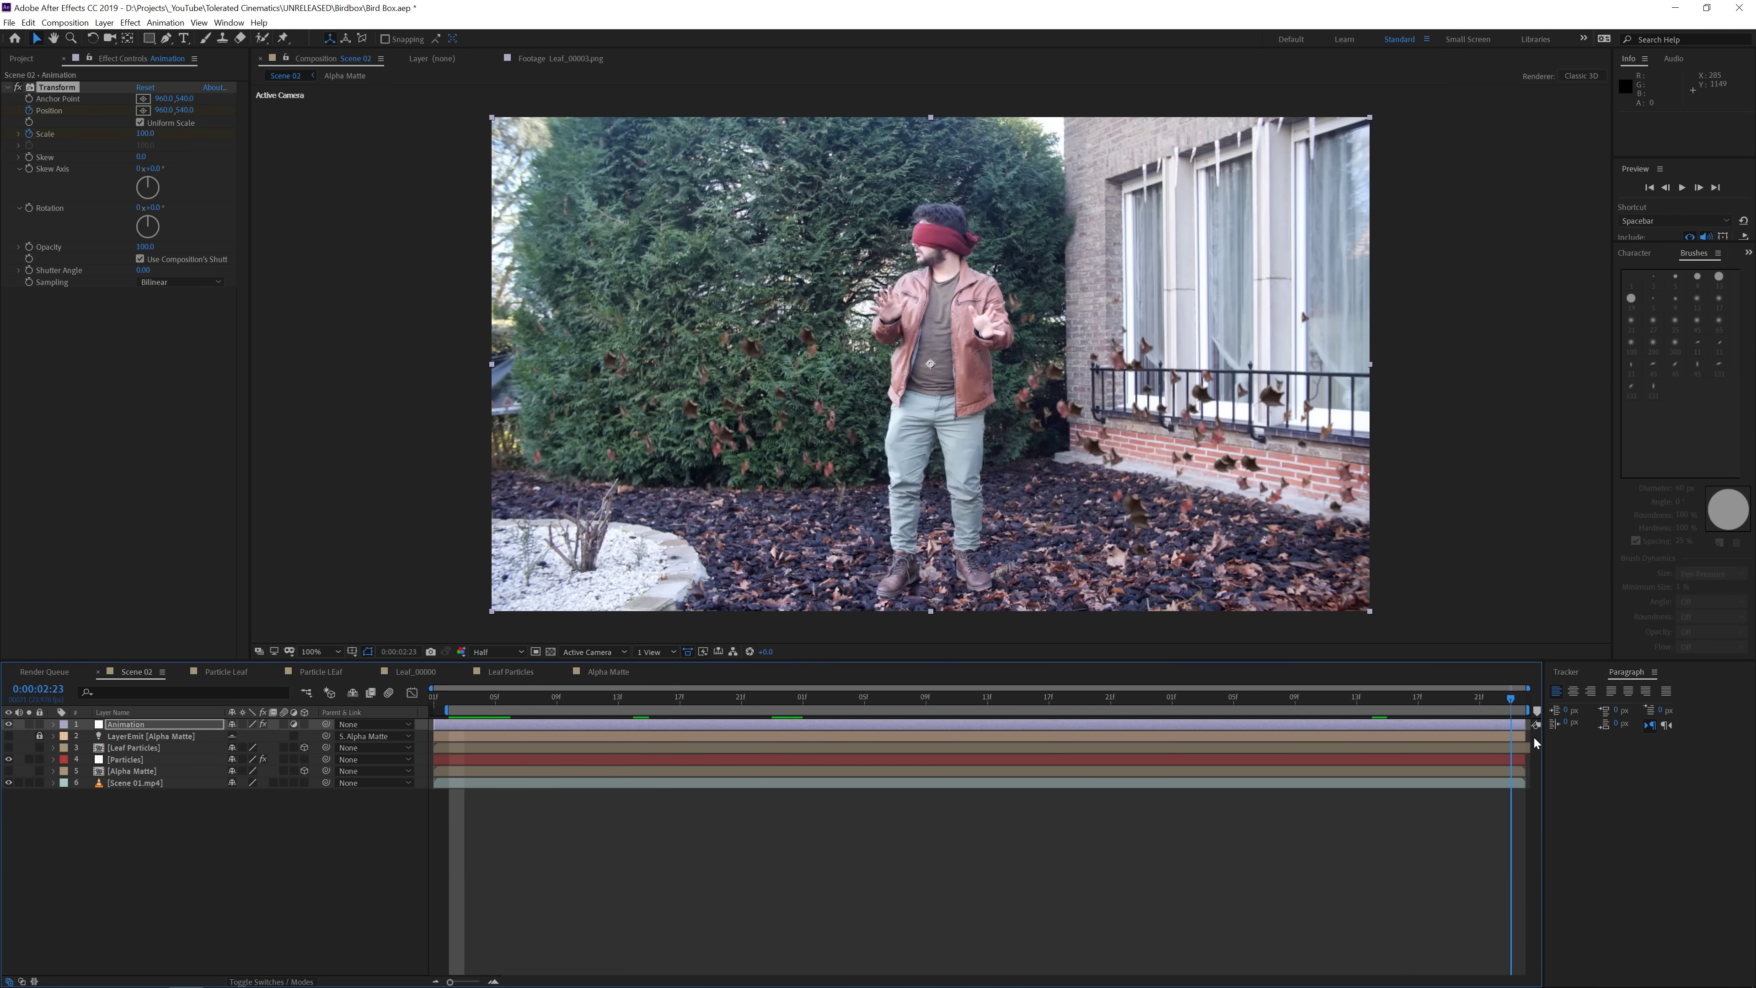
pyautogui.moveTo(144, 133)
pyautogui.mouseDown()
pyautogui.moveTo(203, 113)
pyautogui.moveTo(140, 123)
pyautogui.mouseUp()
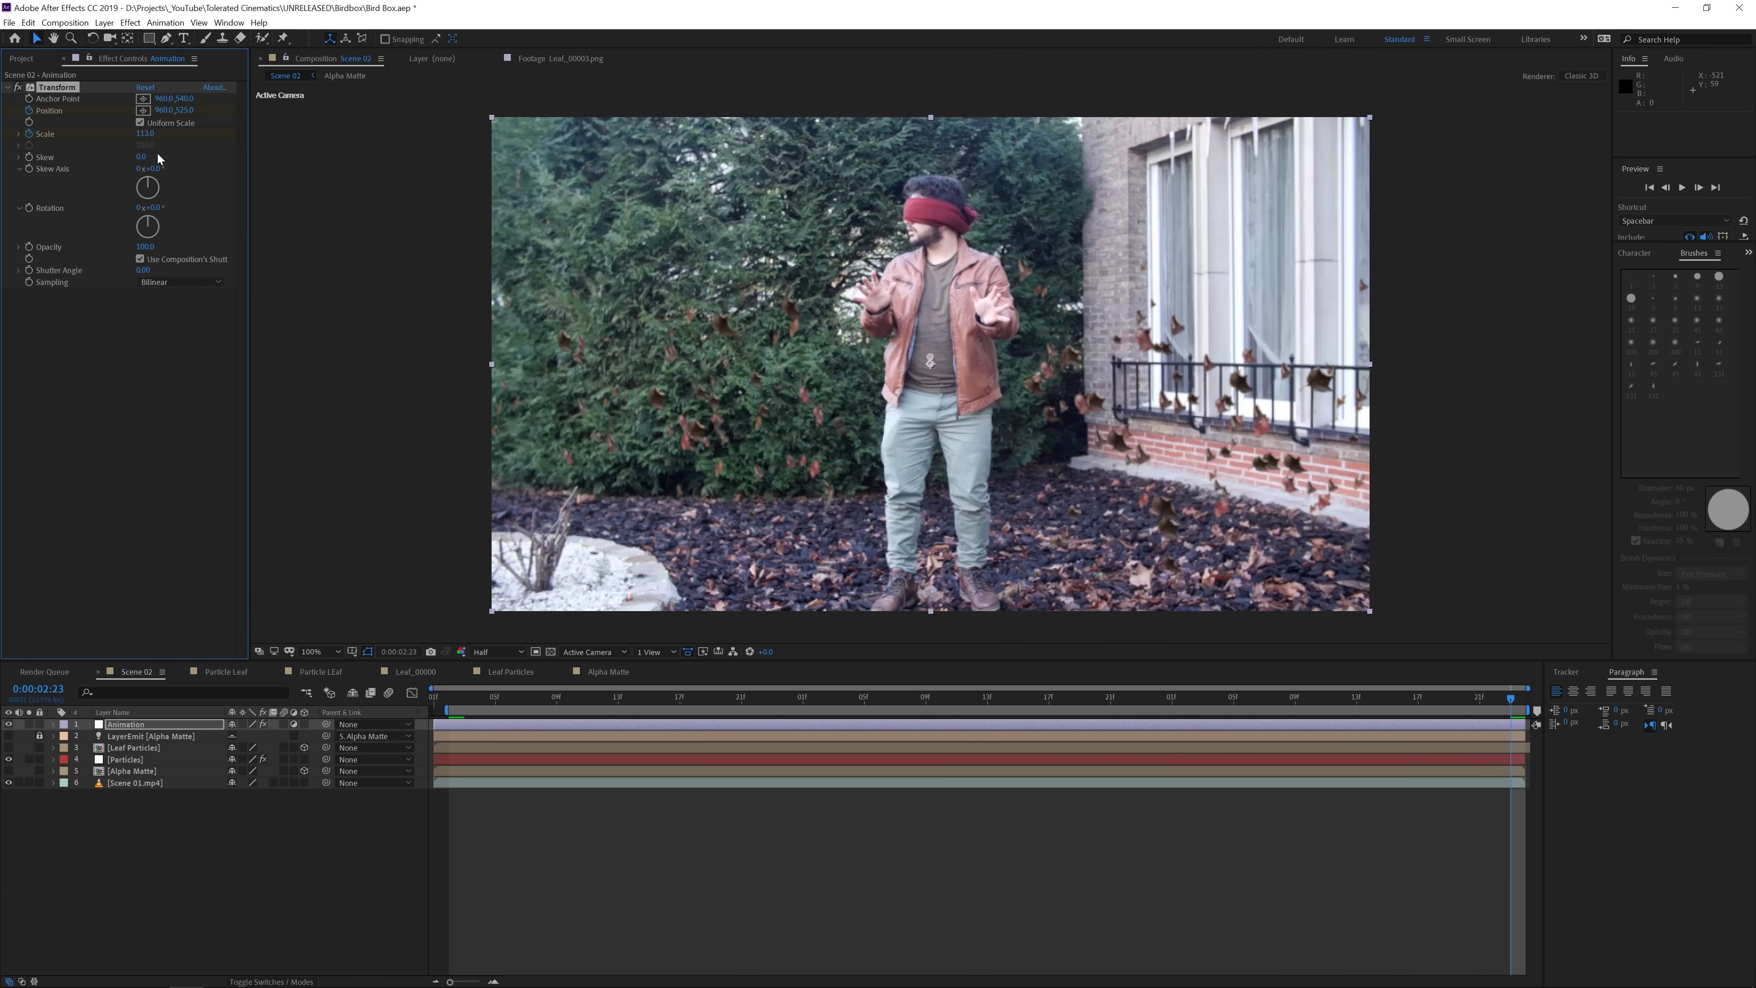
pyautogui.press('space')
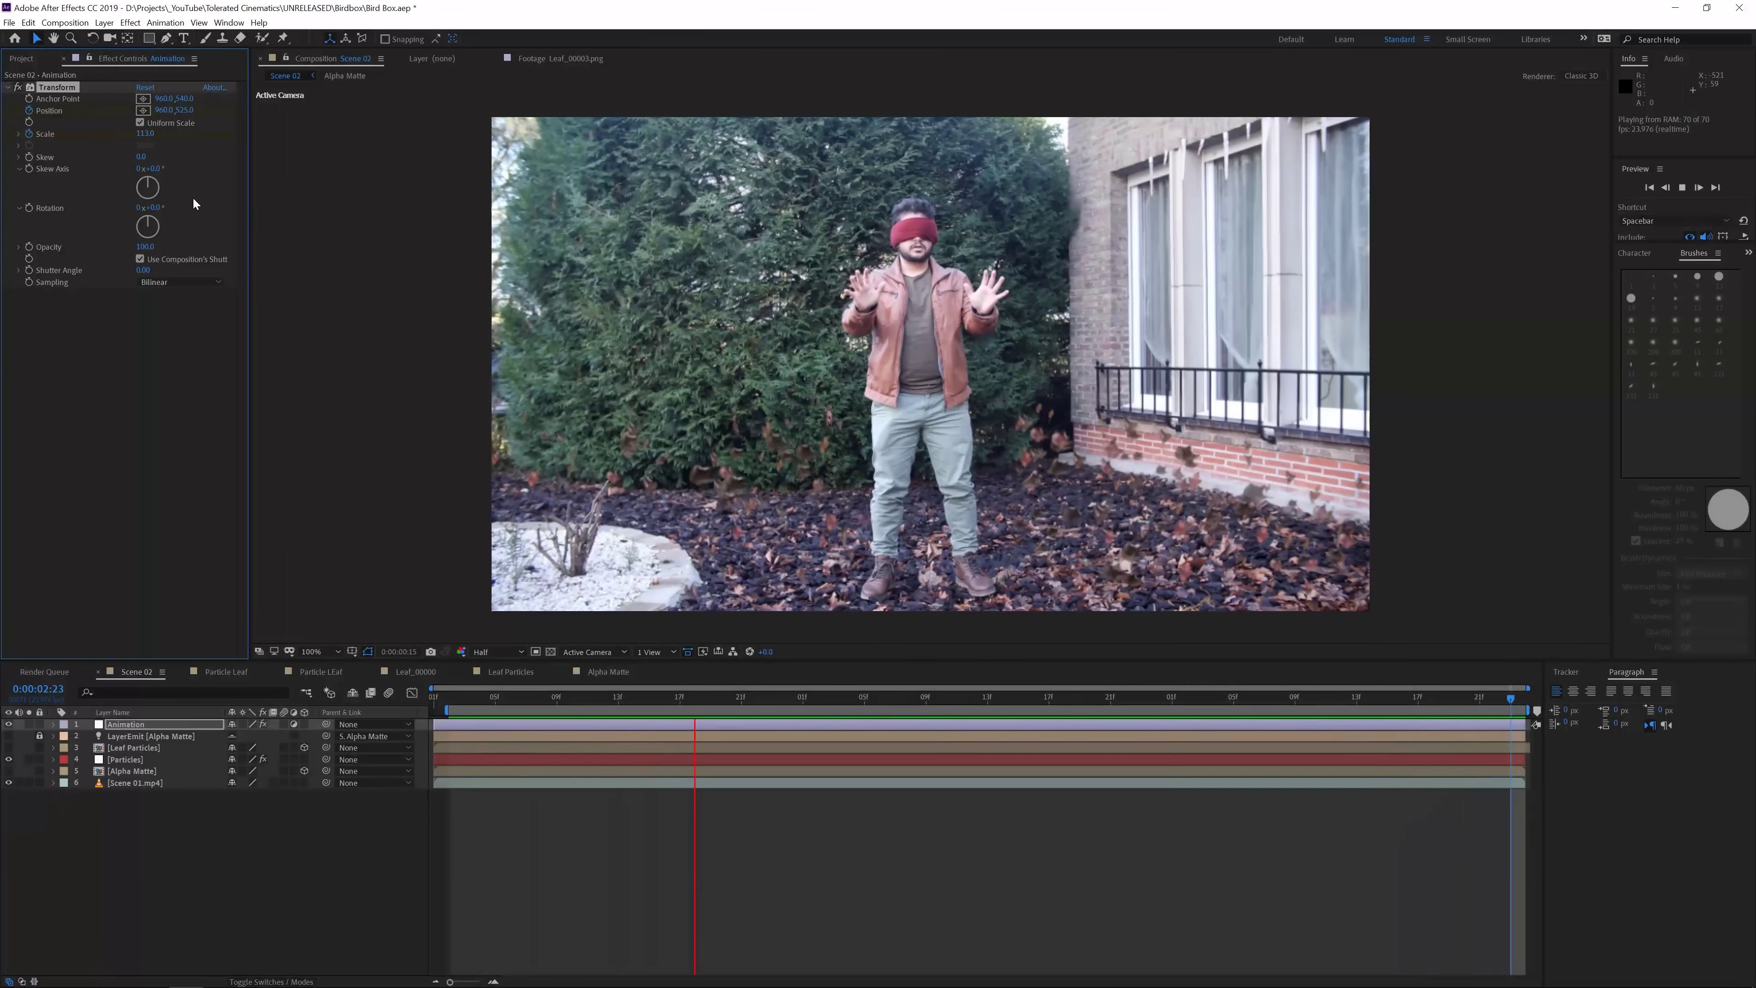
pyautogui.press('space')
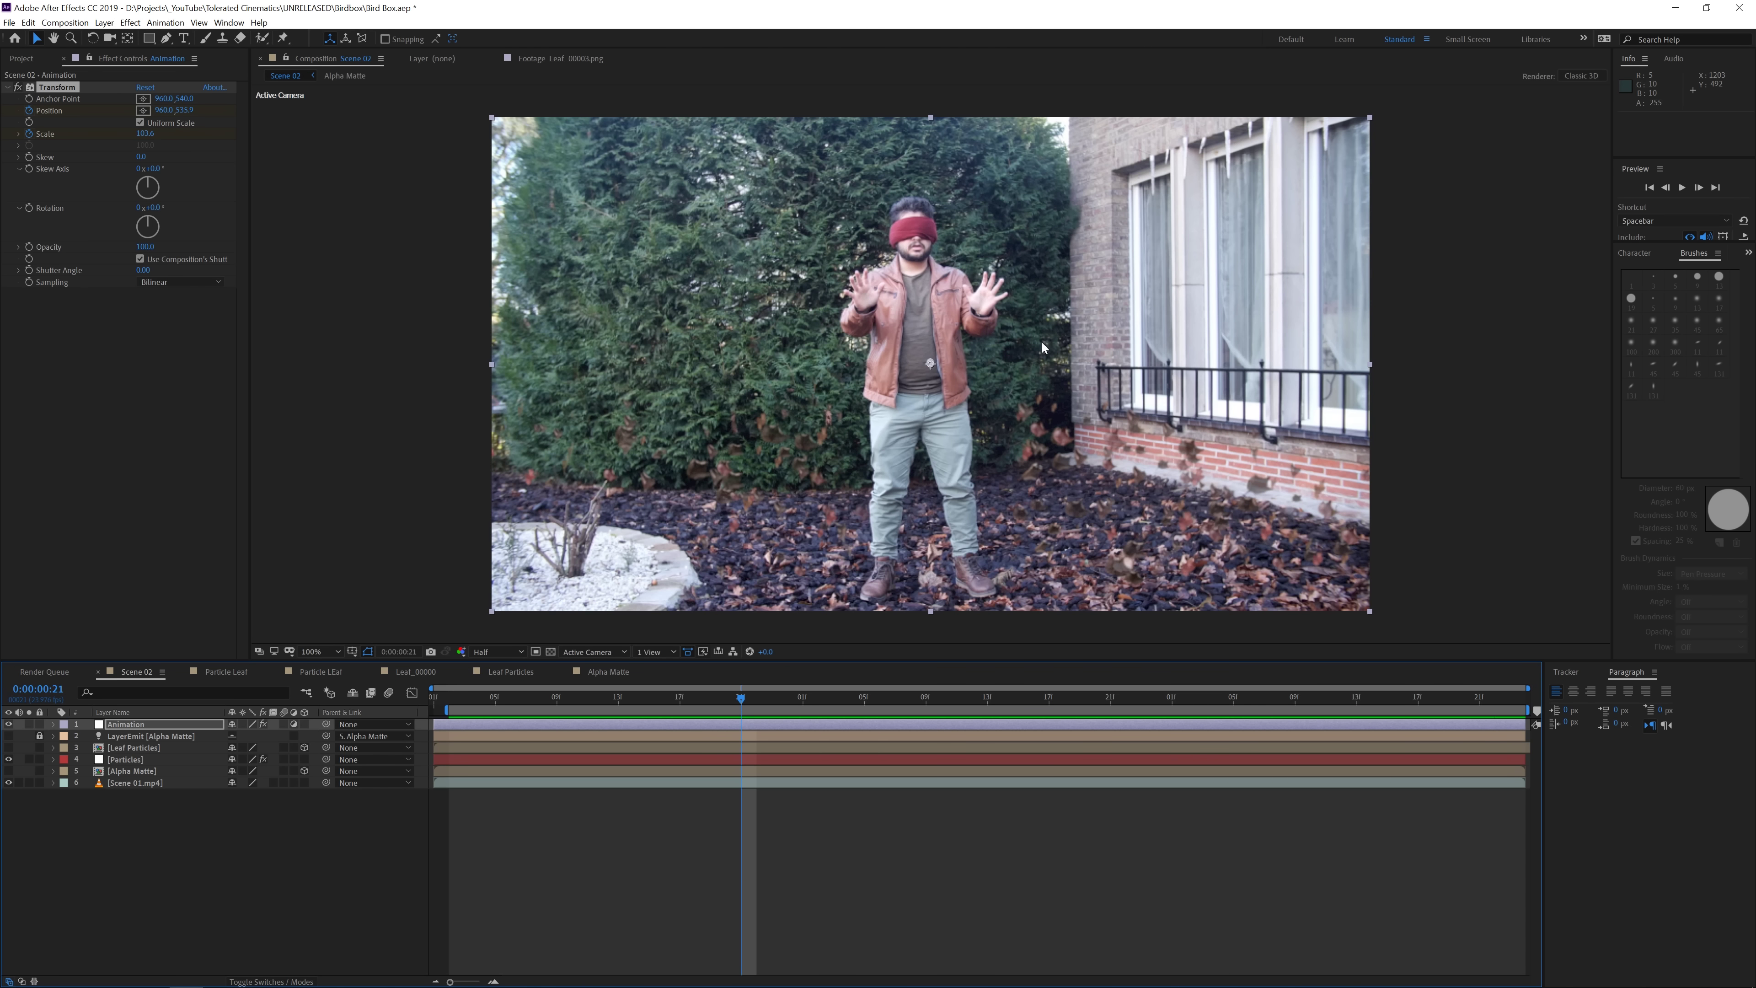
# Switch to Premiere Pro and create a sequence from the rendered Scene 02_tutorial.mp4.
pyautogui.click(65, 22)
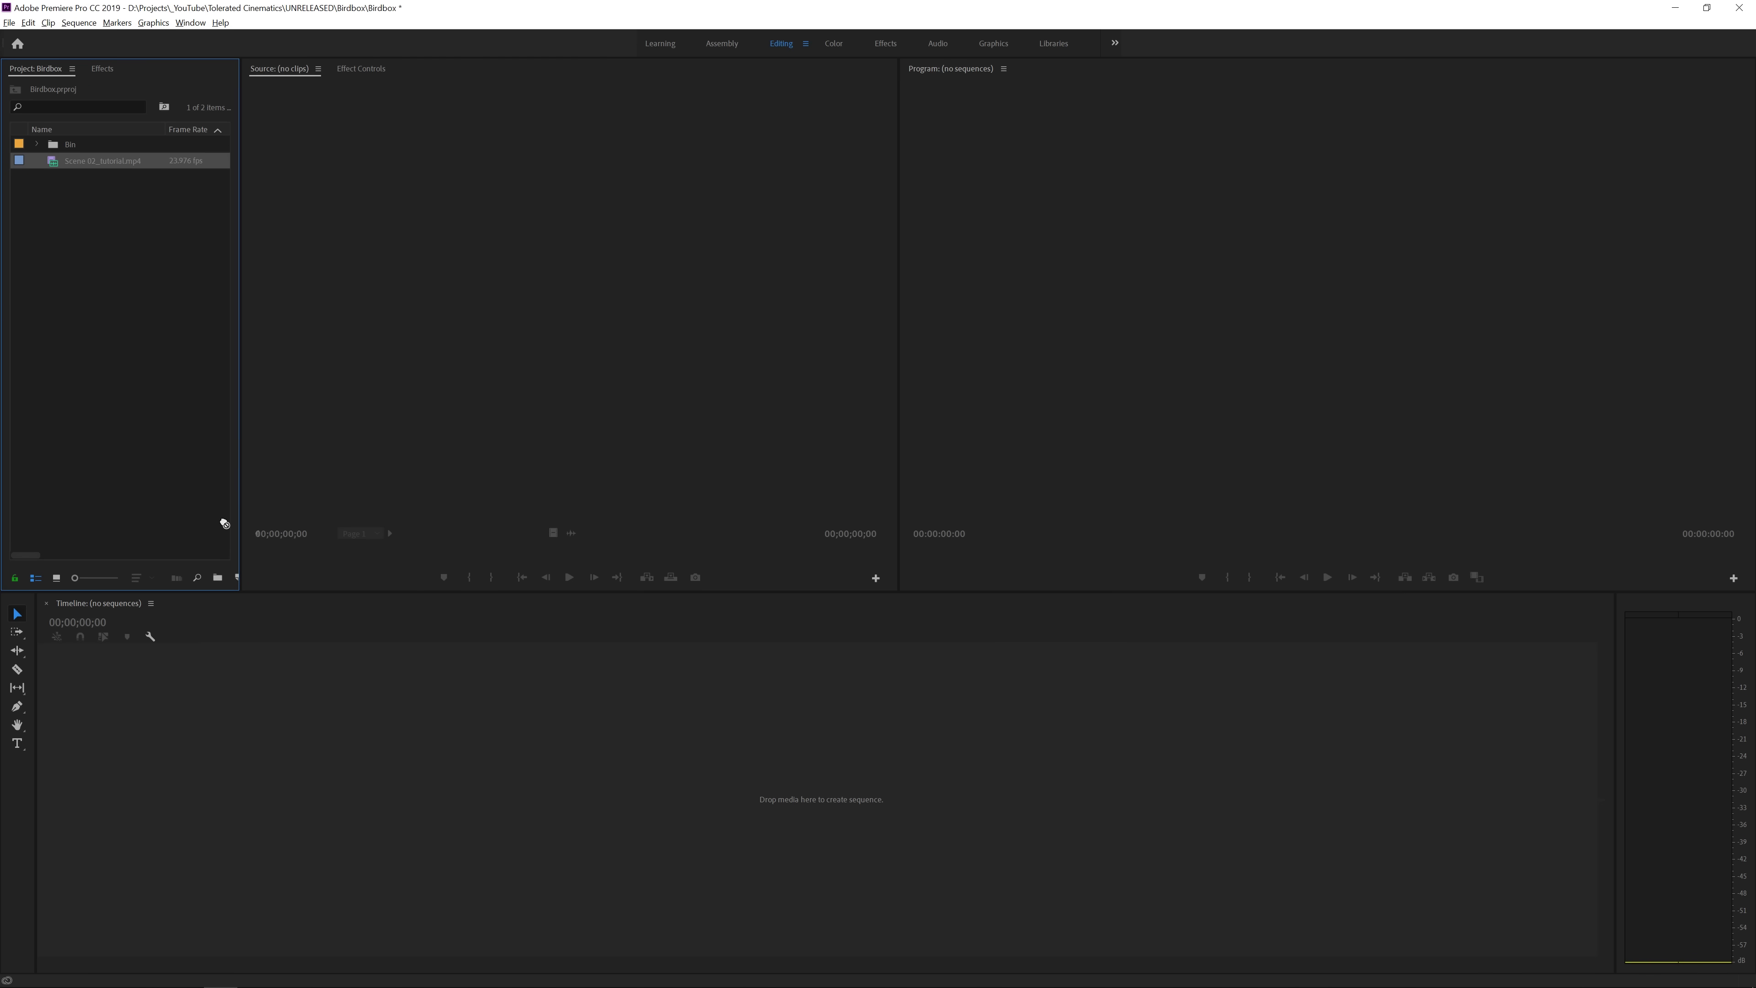
pyautogui.moveTo(235, 574); pyautogui.dragTo(237, 578)
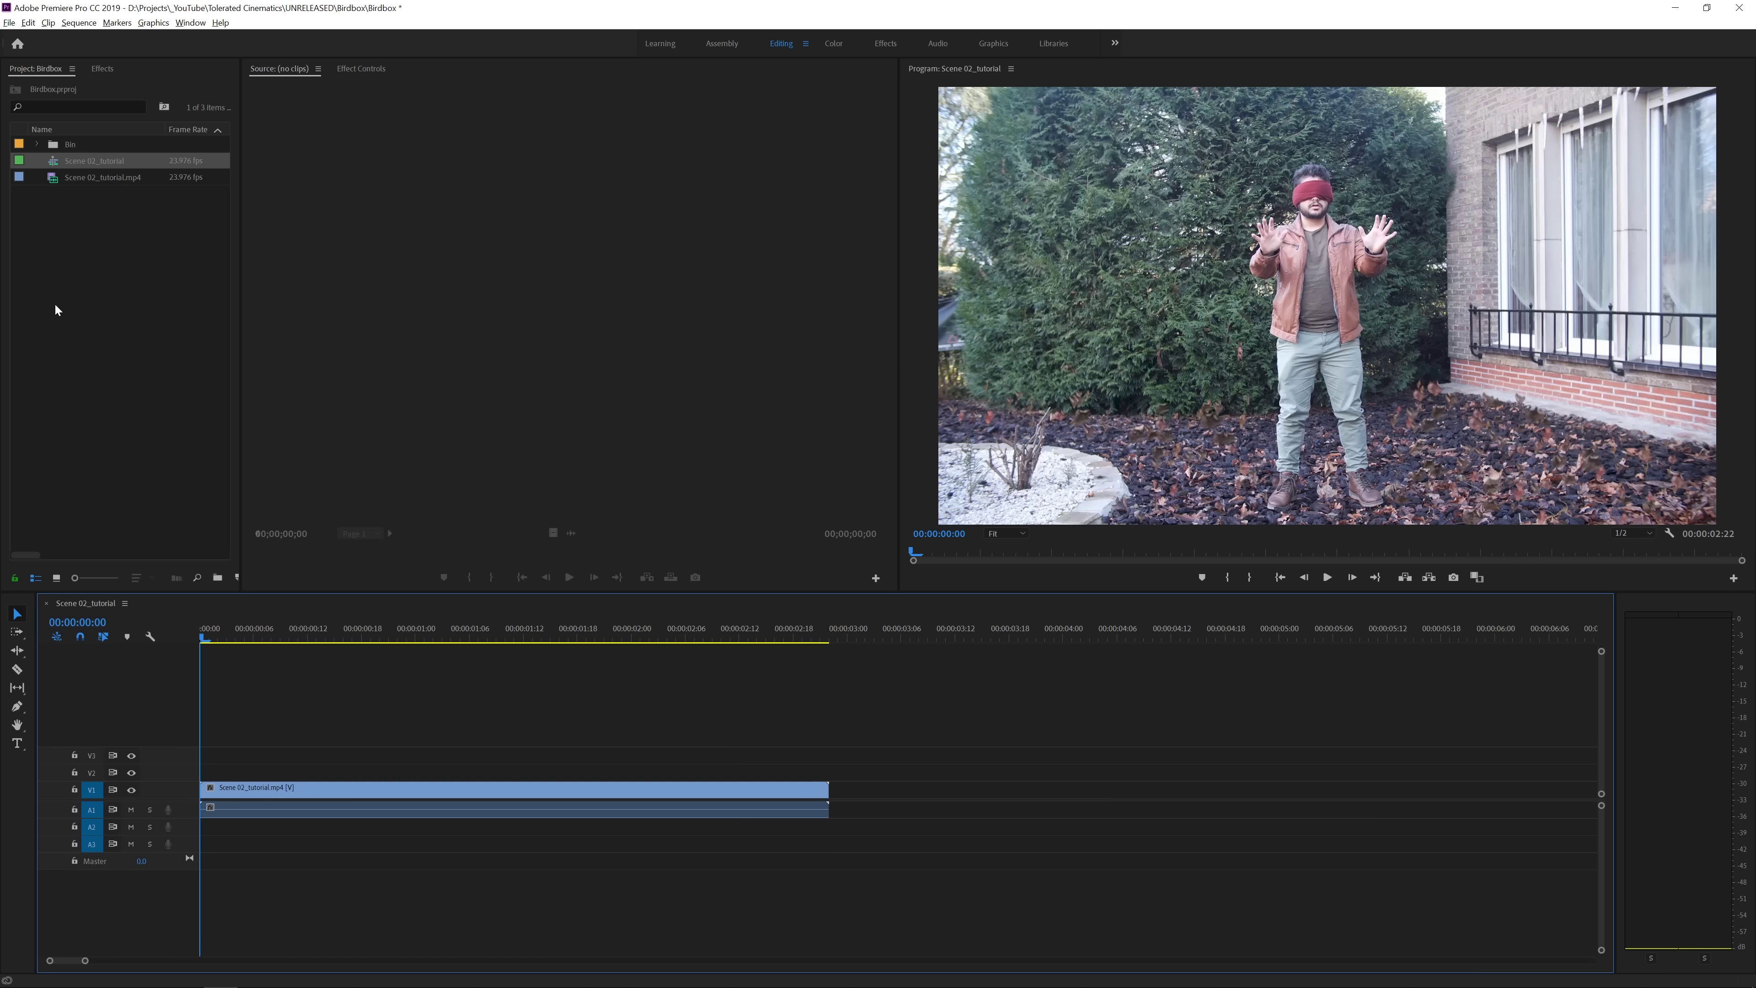
# Import Screenshot_9.png and place it on track V2, overlapping the end of the Scene 02_tutorial clip.
pyautogui.rightClick(81, 277)
pyautogui.click(97, 320)
pyautogui.moveTo(79, 160); pyautogui.dragTo(441, 770)
pyautogui.moveTo(489, 637); pyautogui.dragTo(559, 636)
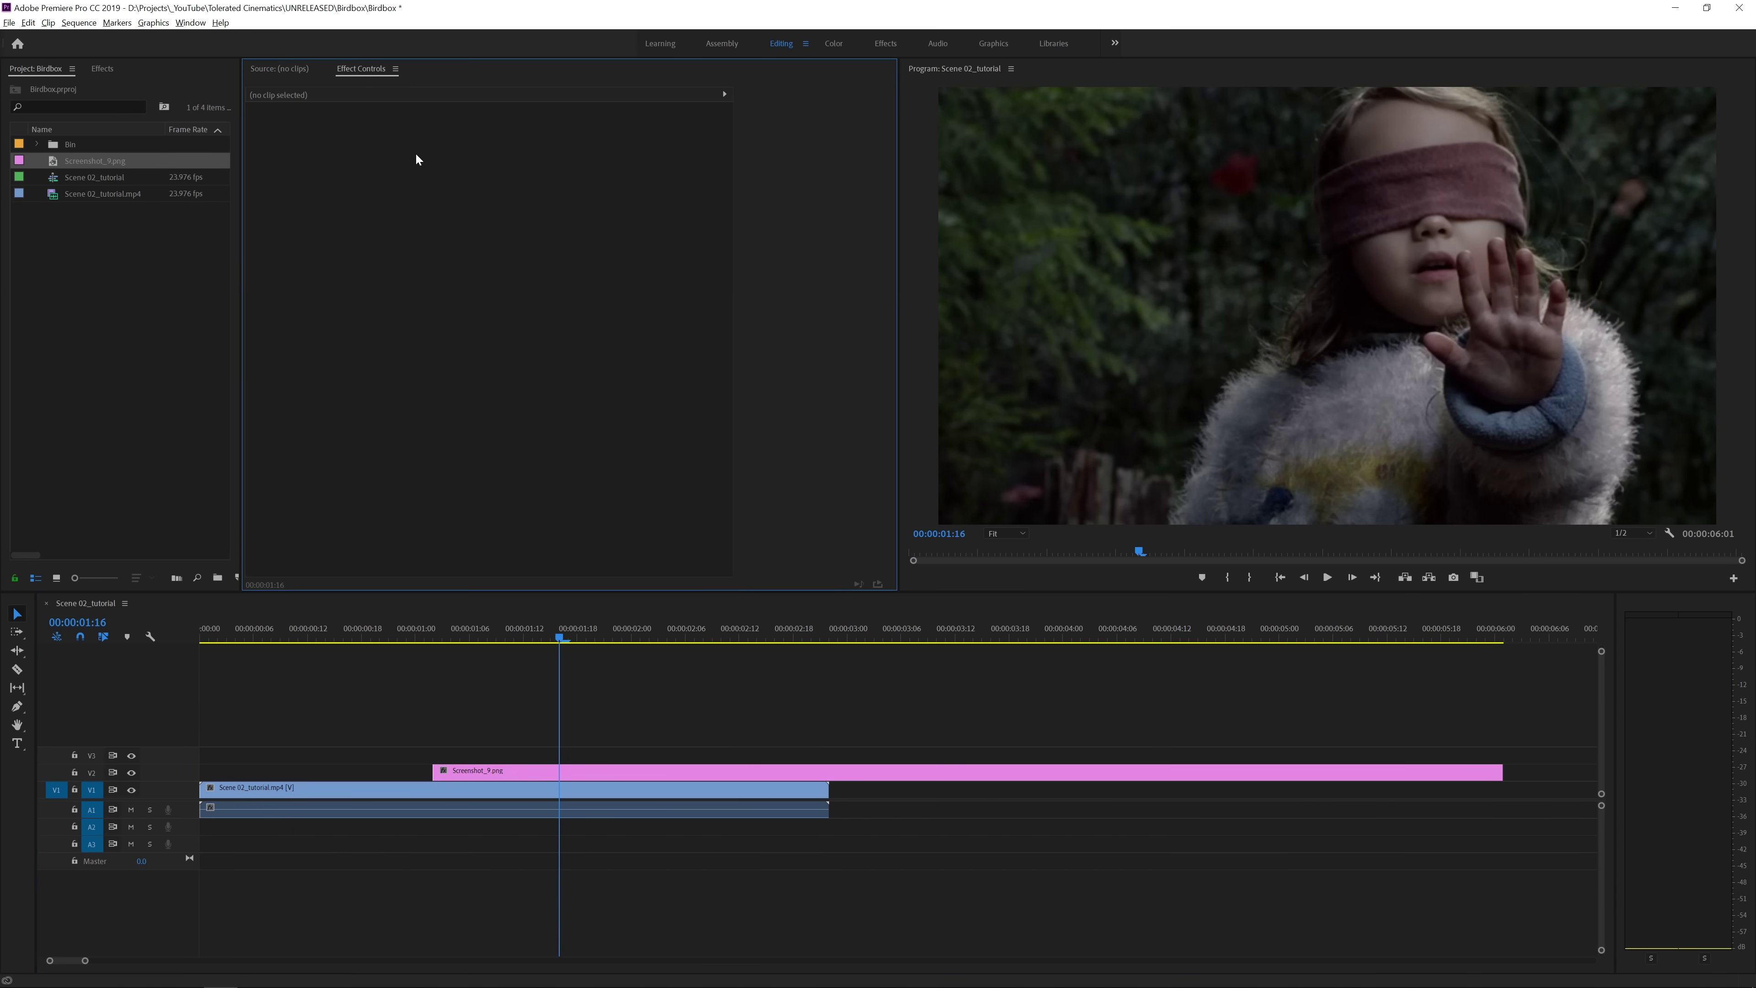
# Scale down the Screenshot_9.png clip so more of the blindfolded girl fits the frame, and compare it with the footage.
pyautogui.click(557, 771)
pyautogui.click(488, 196)
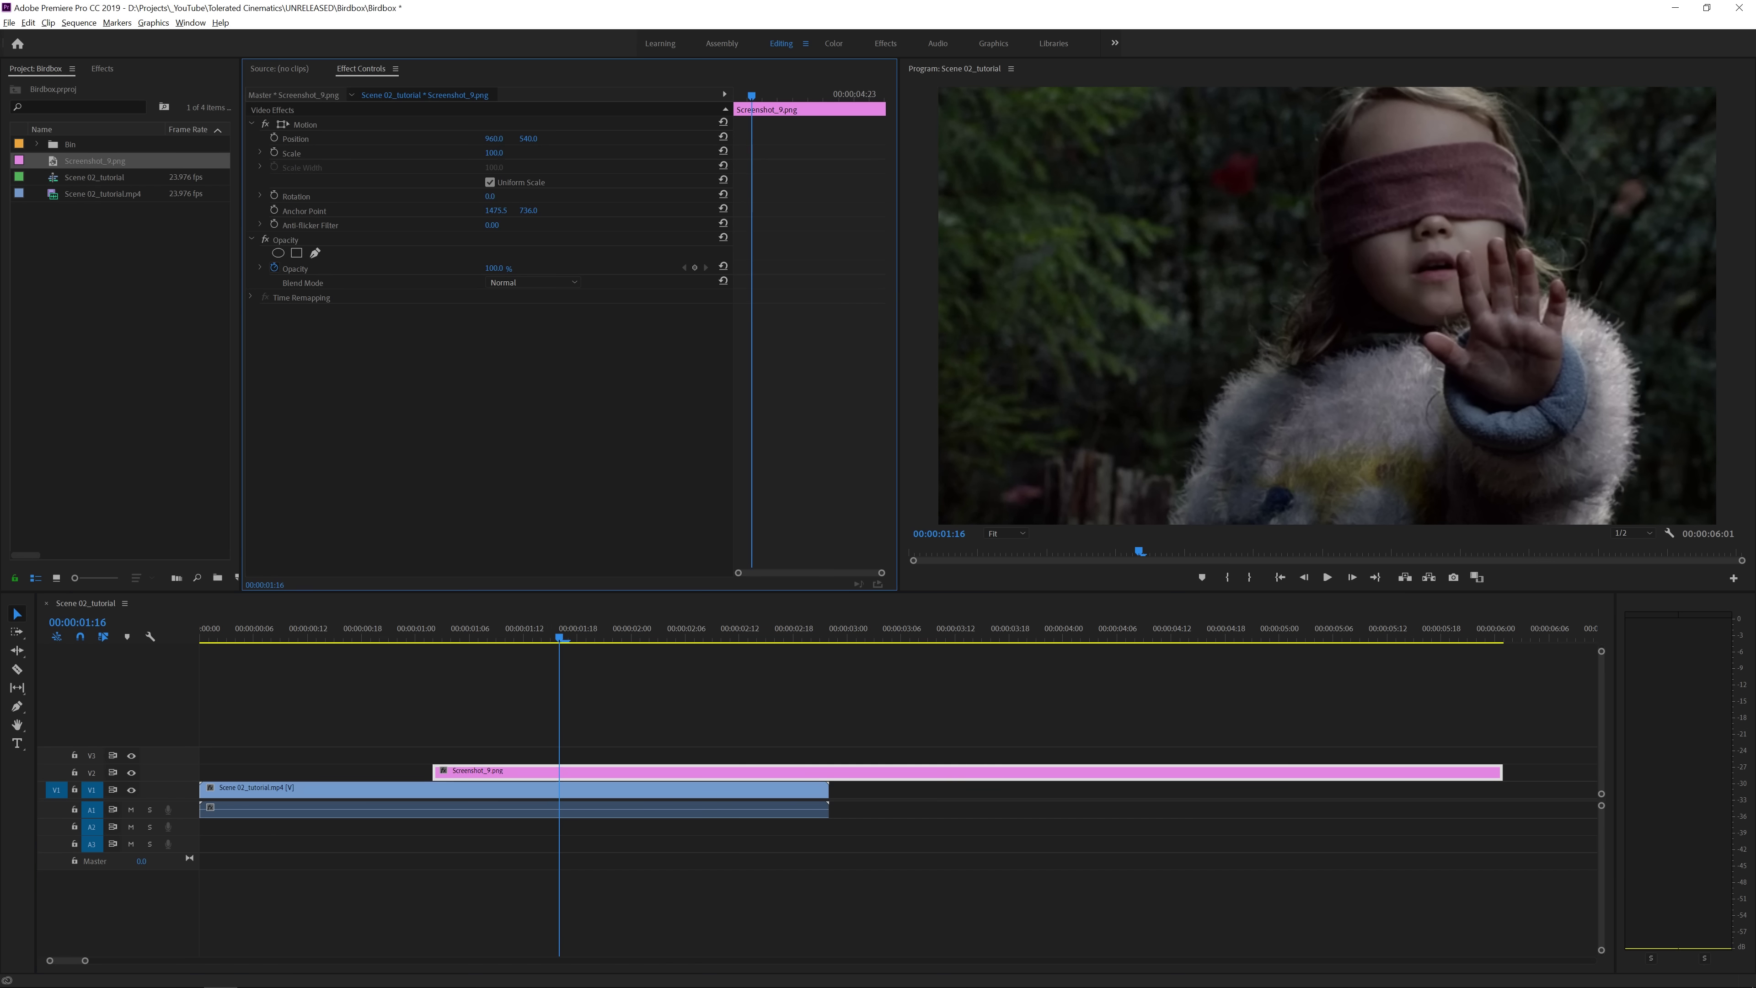
pyautogui.moveTo(494, 152); pyautogui.dragTo(461, 153)
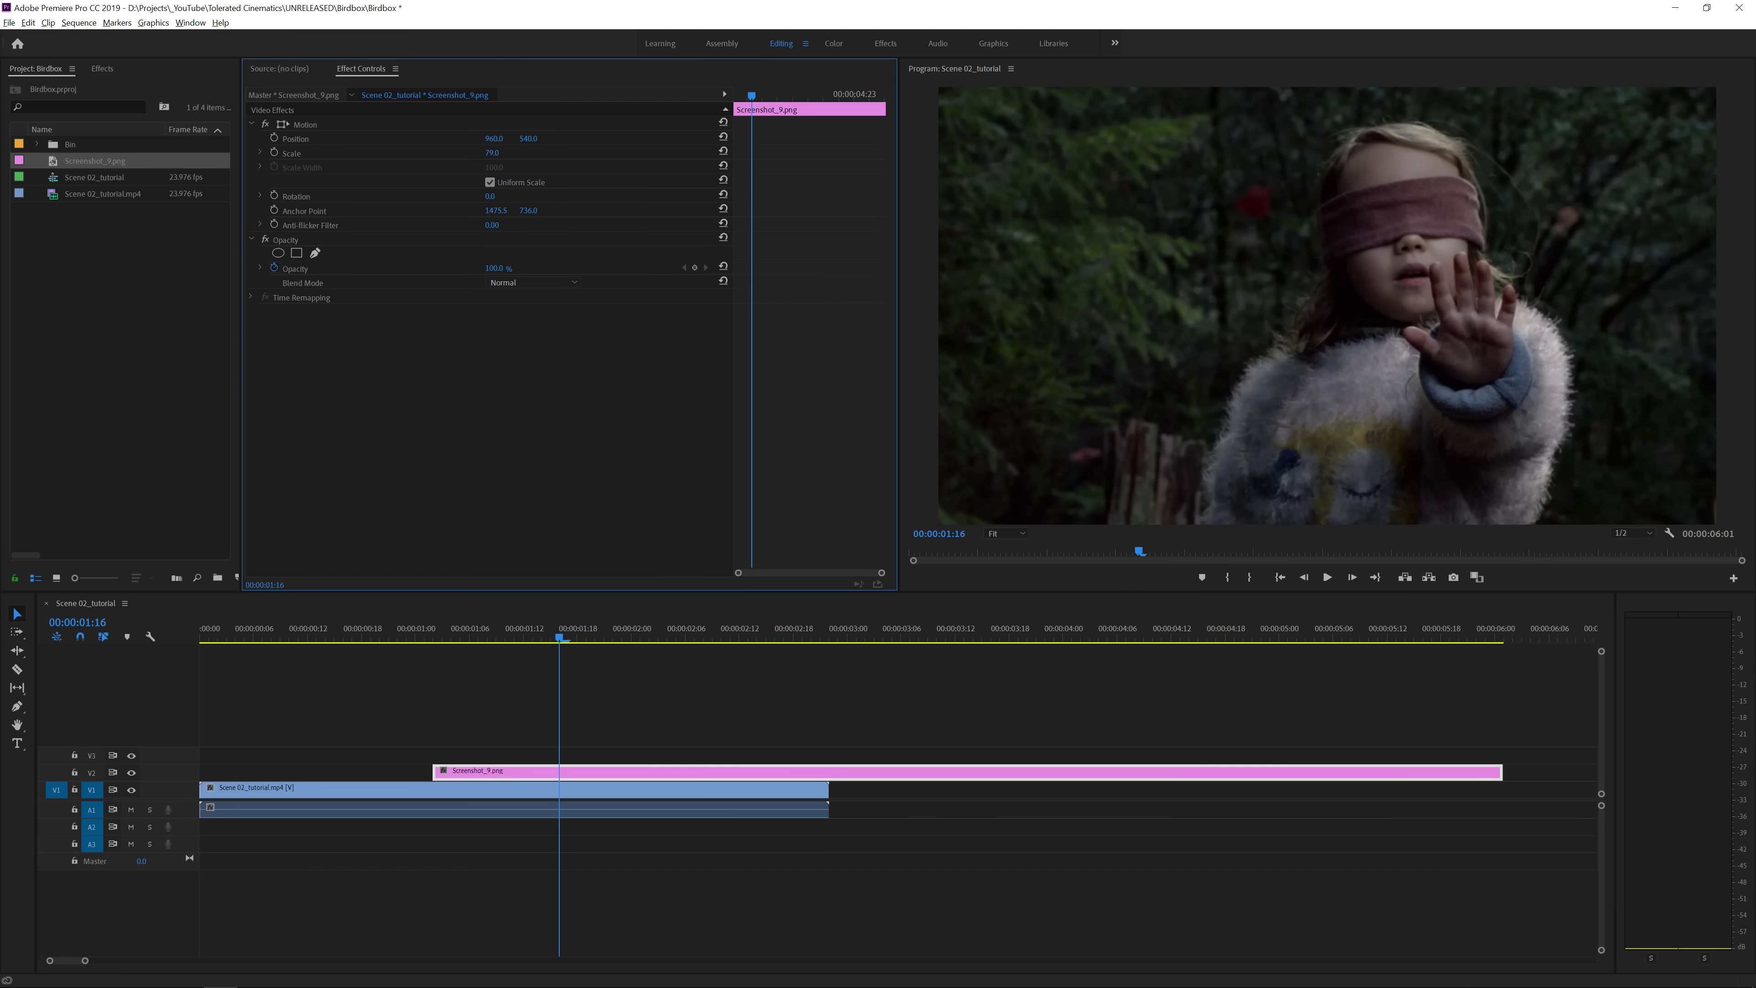
pyautogui.click(719, 702)
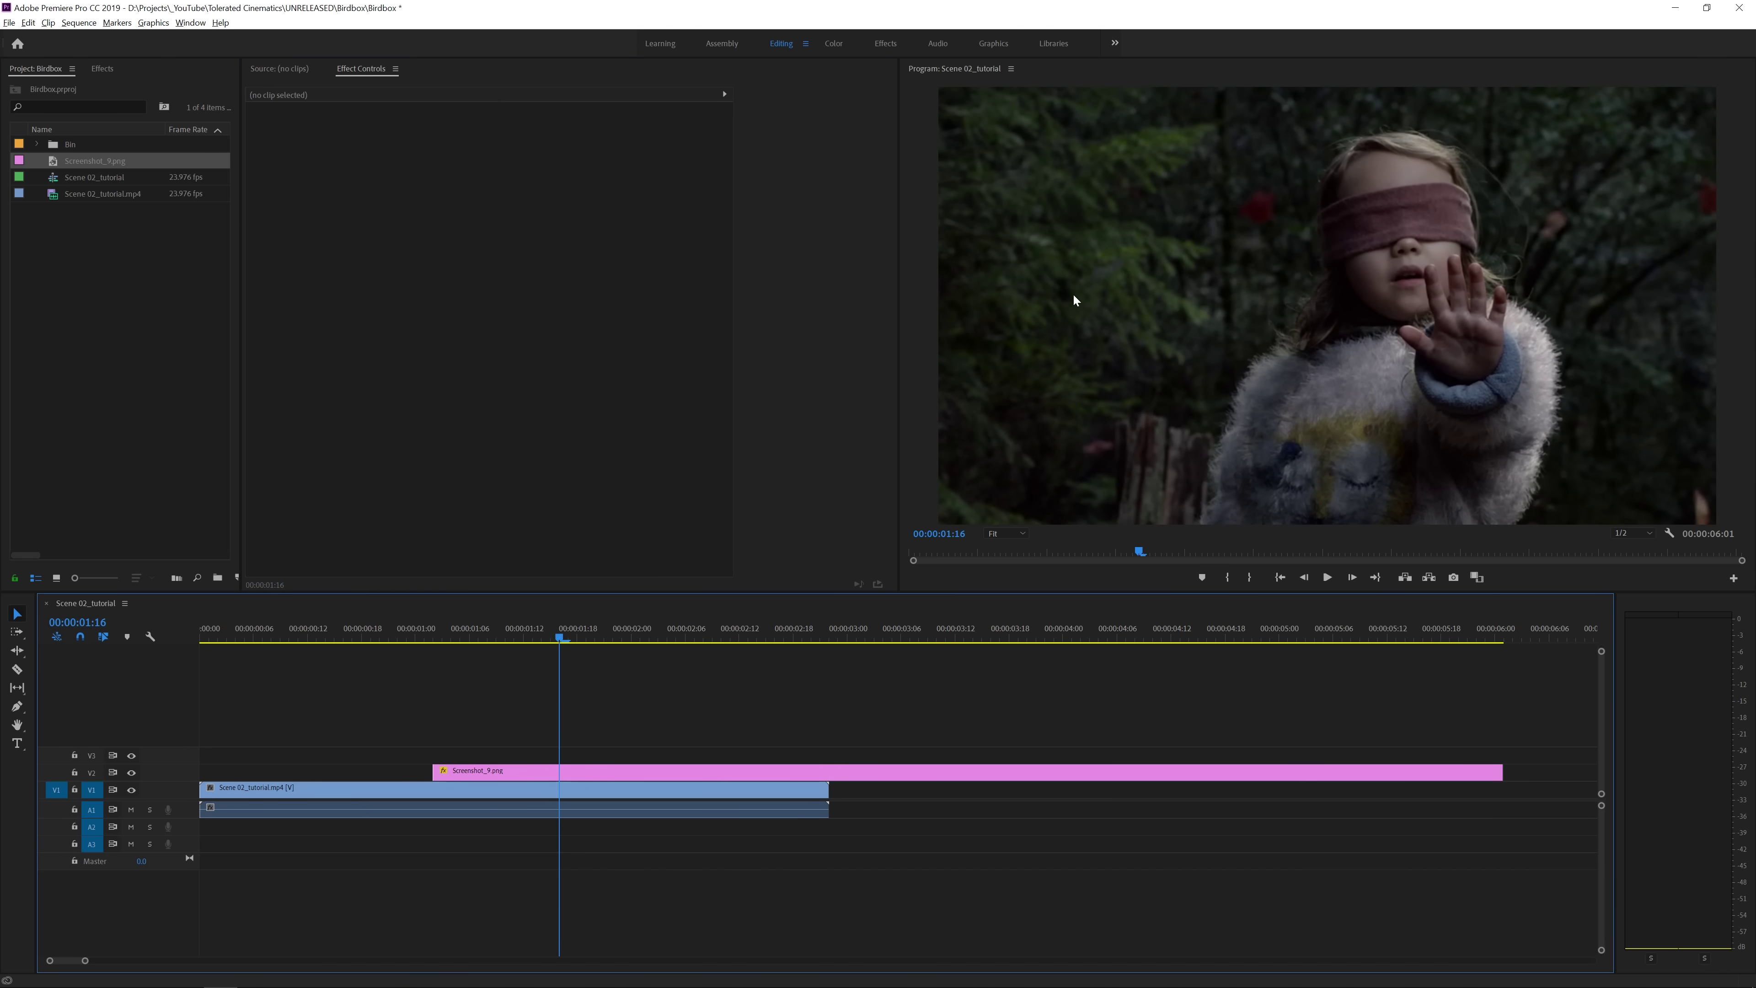
pyautogui.click(317, 631)
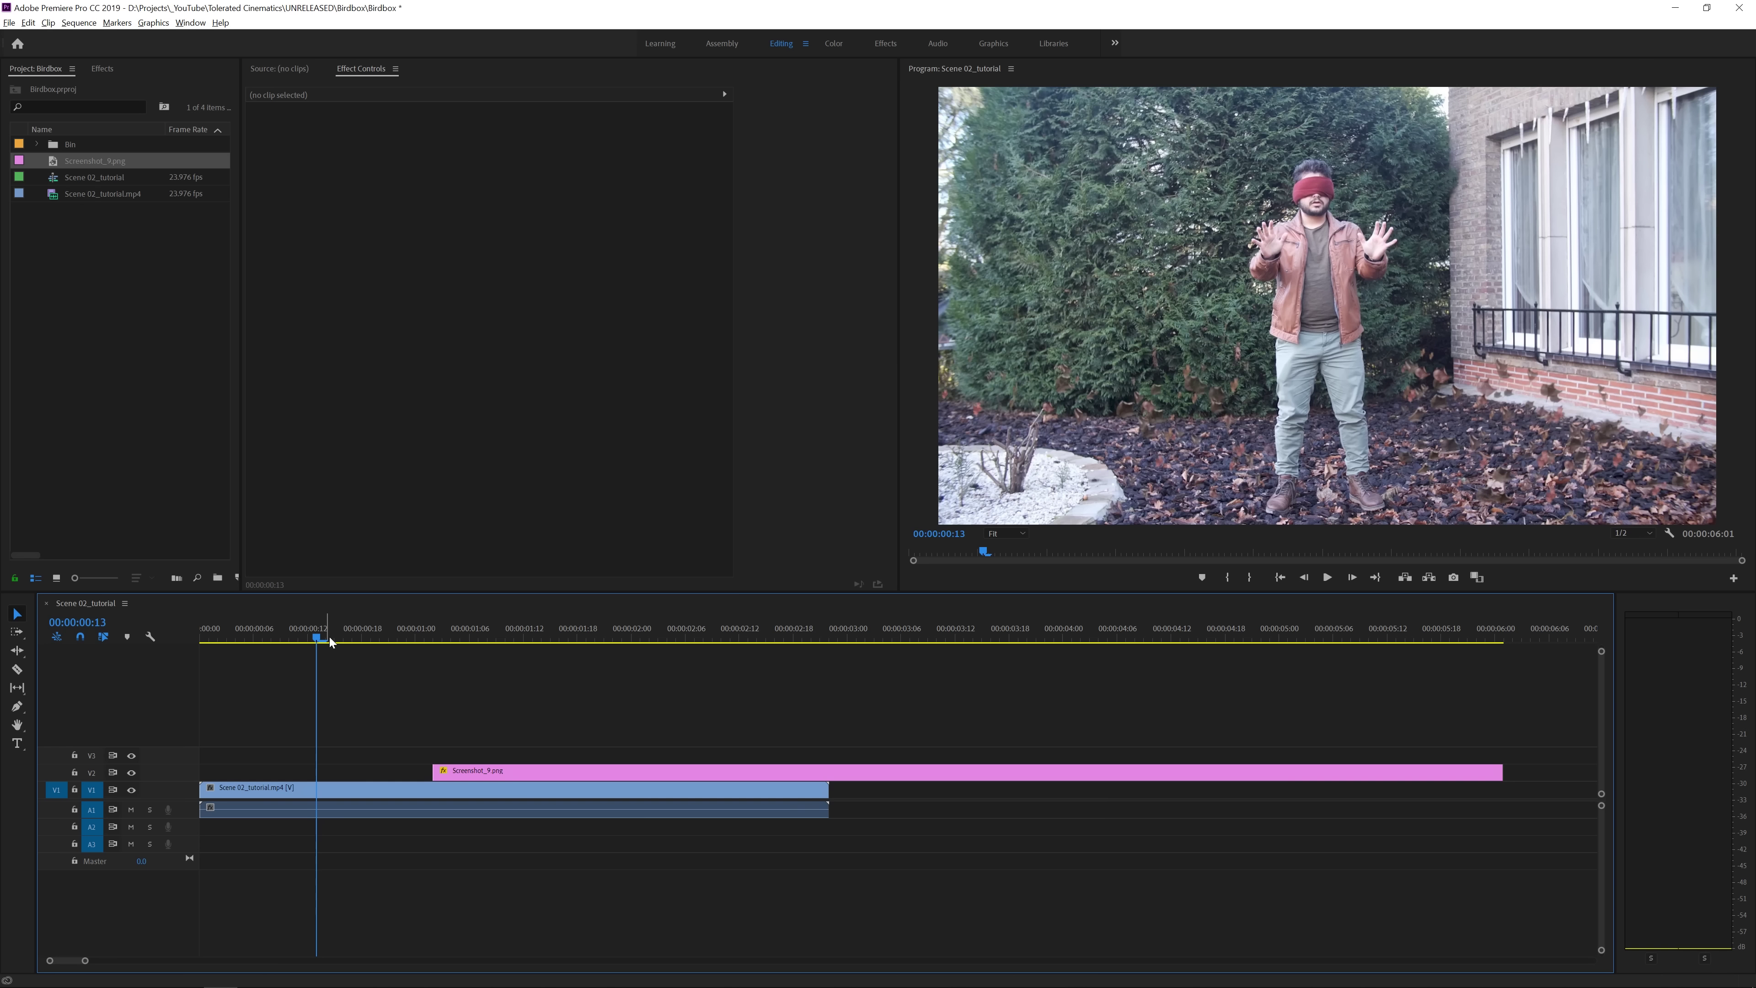
pyautogui.click(524, 638)
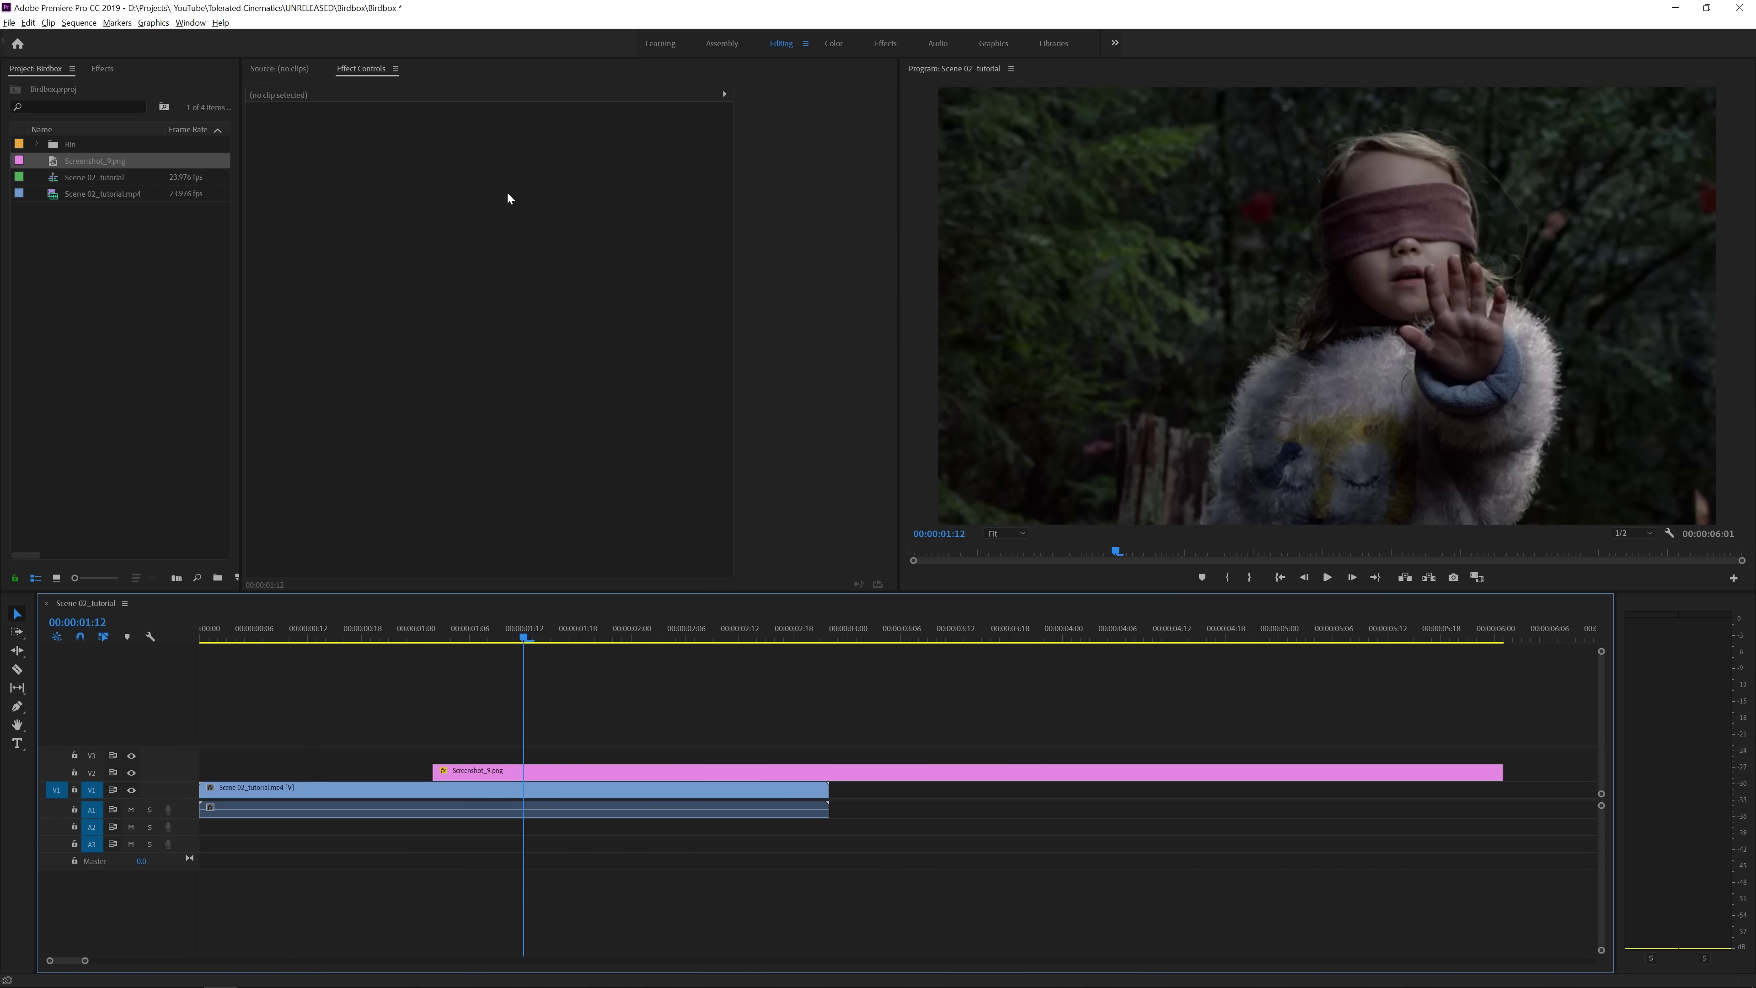
# In the Color workspace, open Color Wheels & Match for the Scene 02_tutorial clip and park the playhead at 00:00:00:19.
pyautogui.click(833, 43)
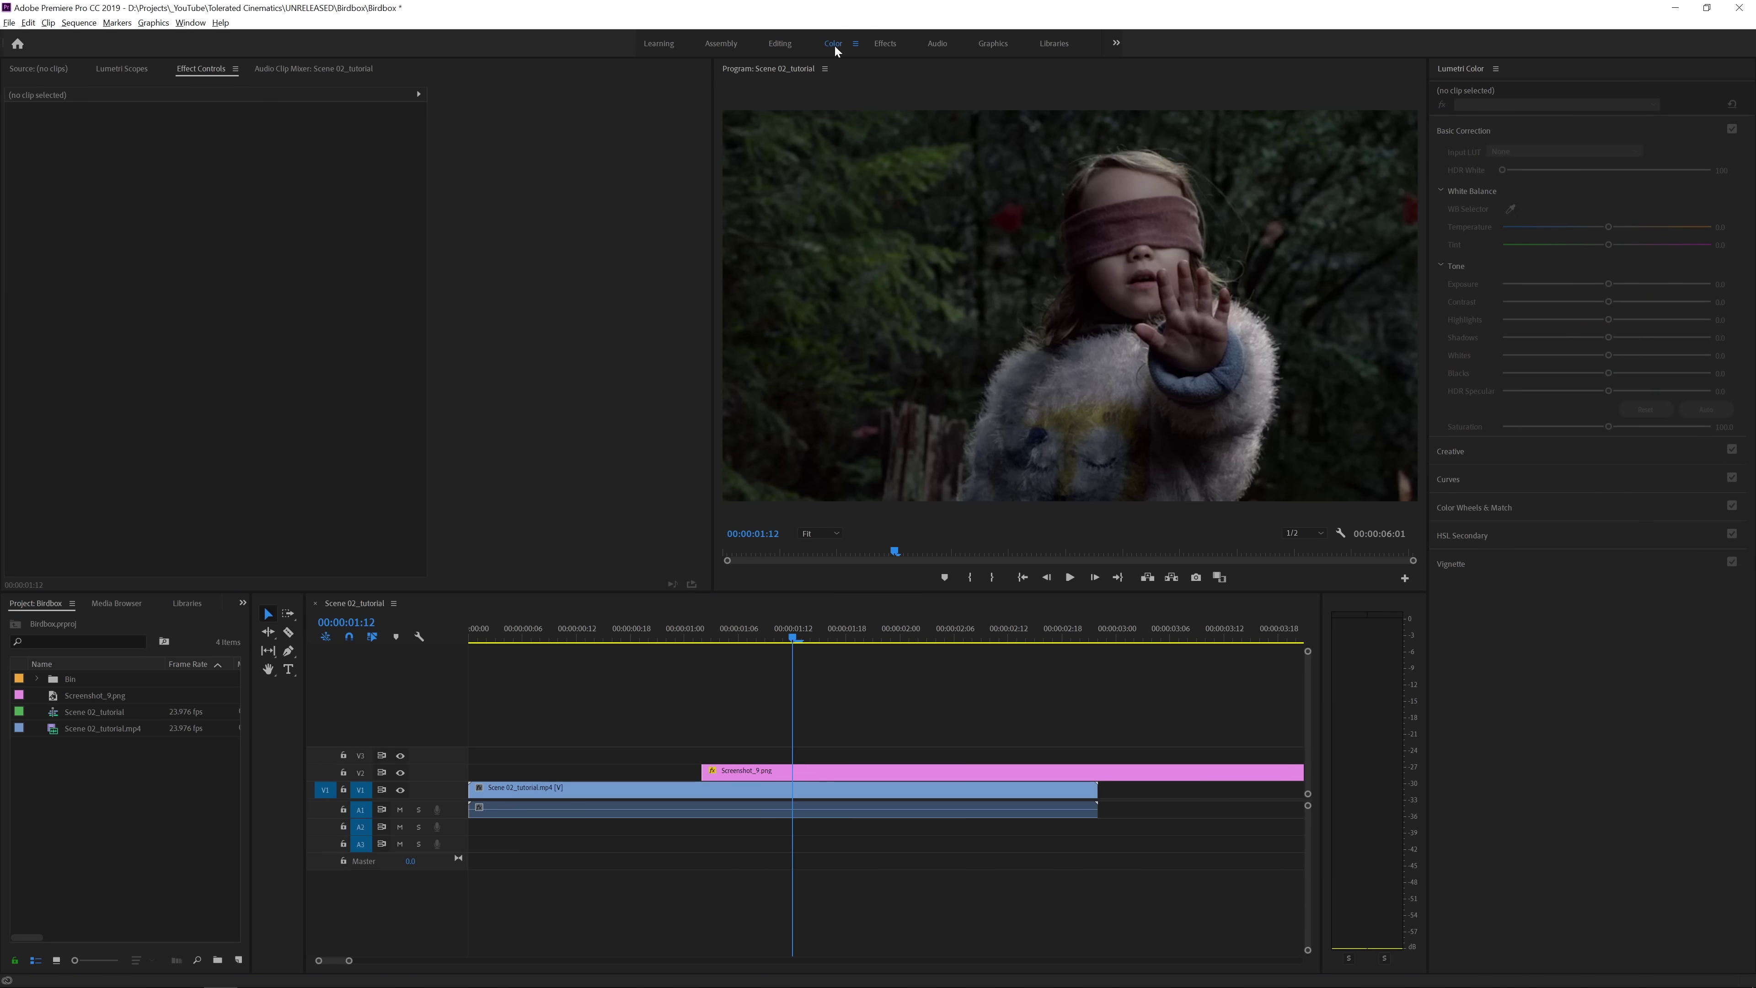
pyautogui.click(1453, 534)
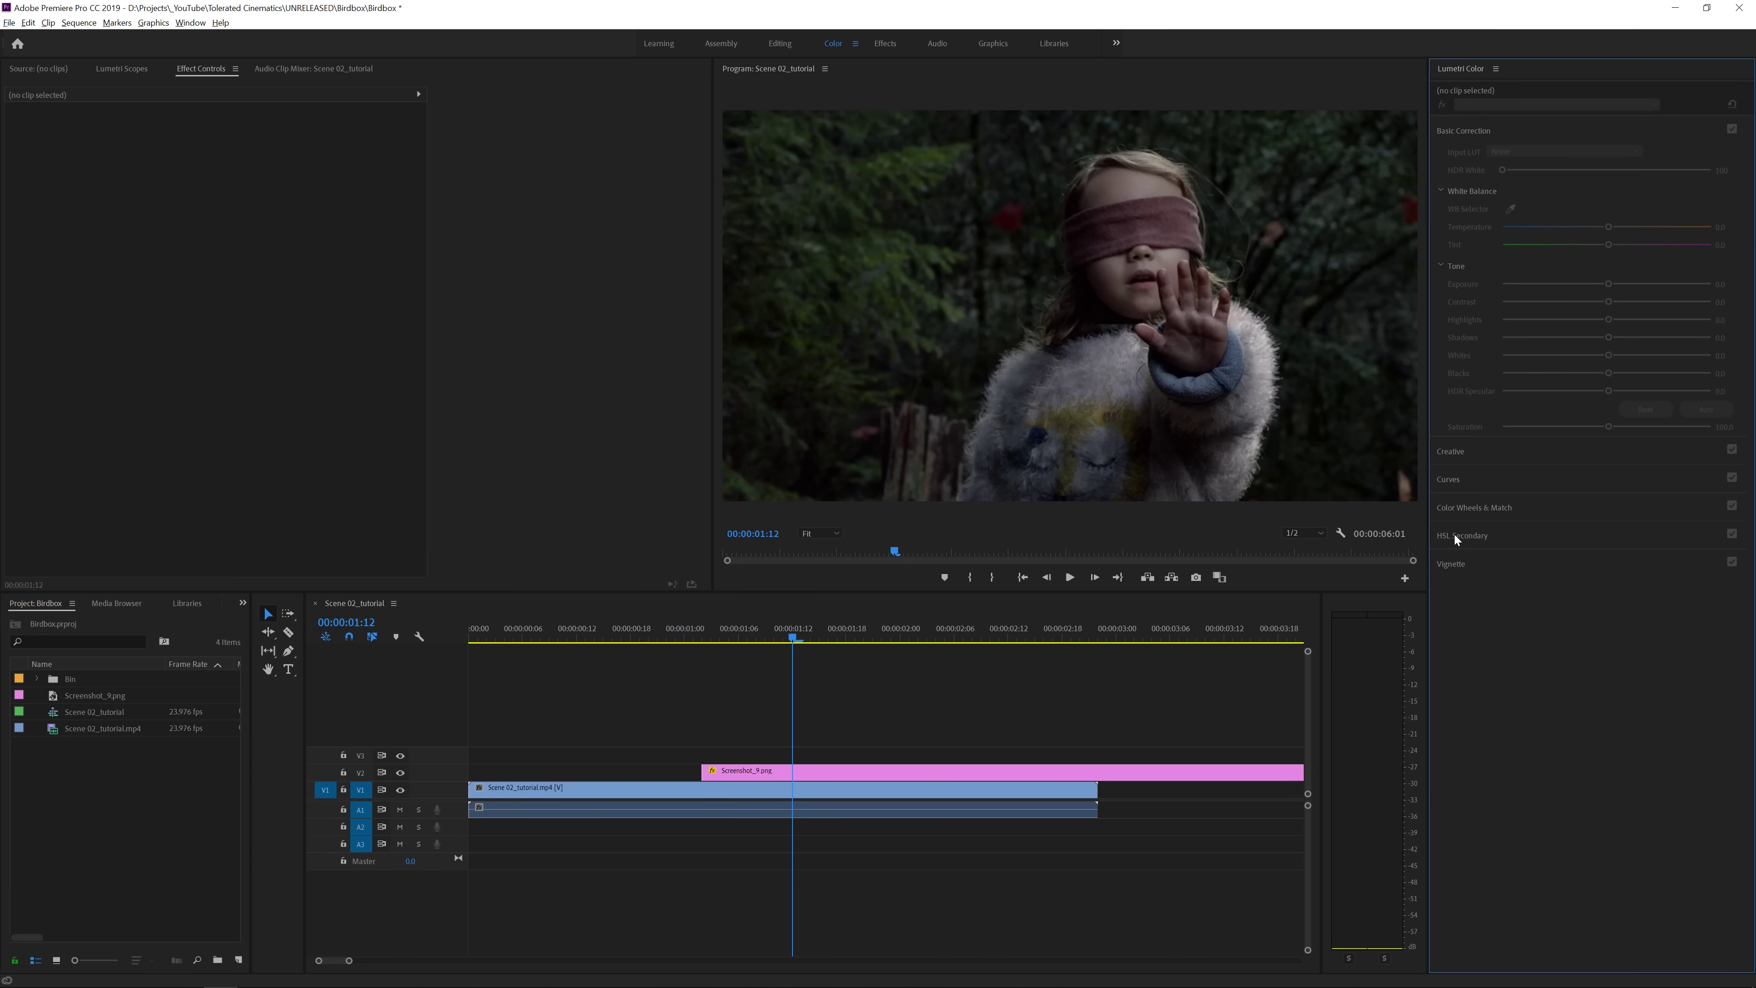
pyautogui.click(697, 786)
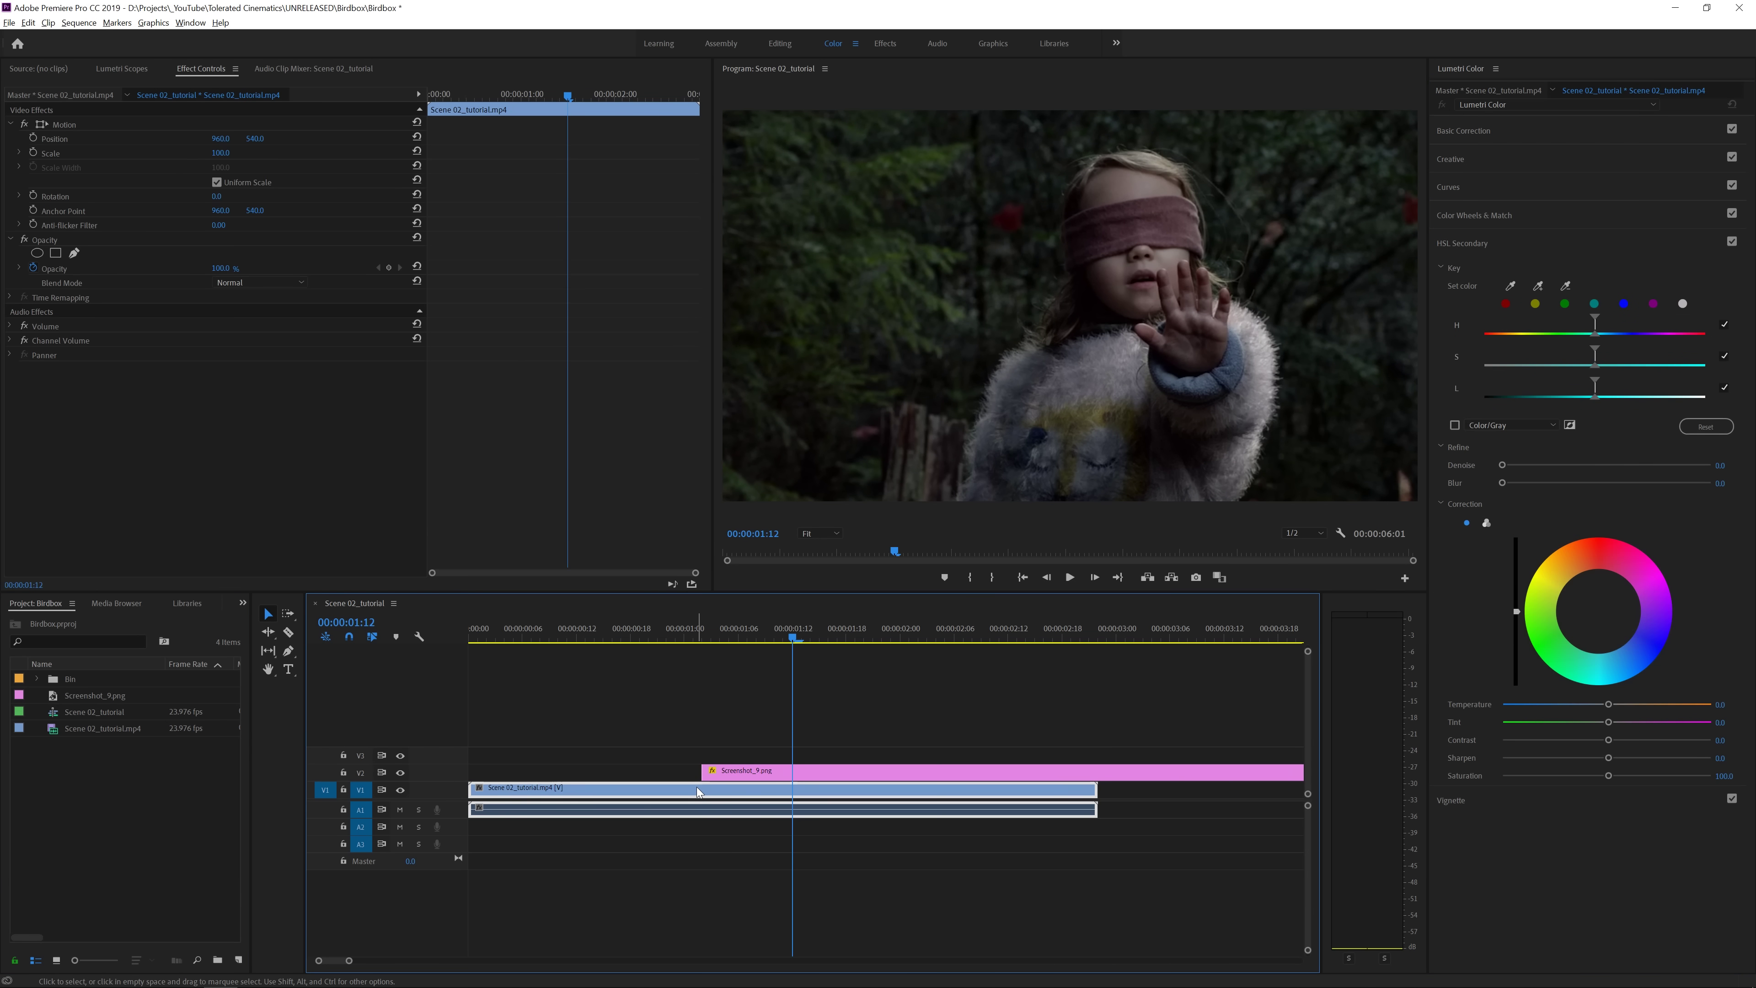
pyautogui.click(1477, 217)
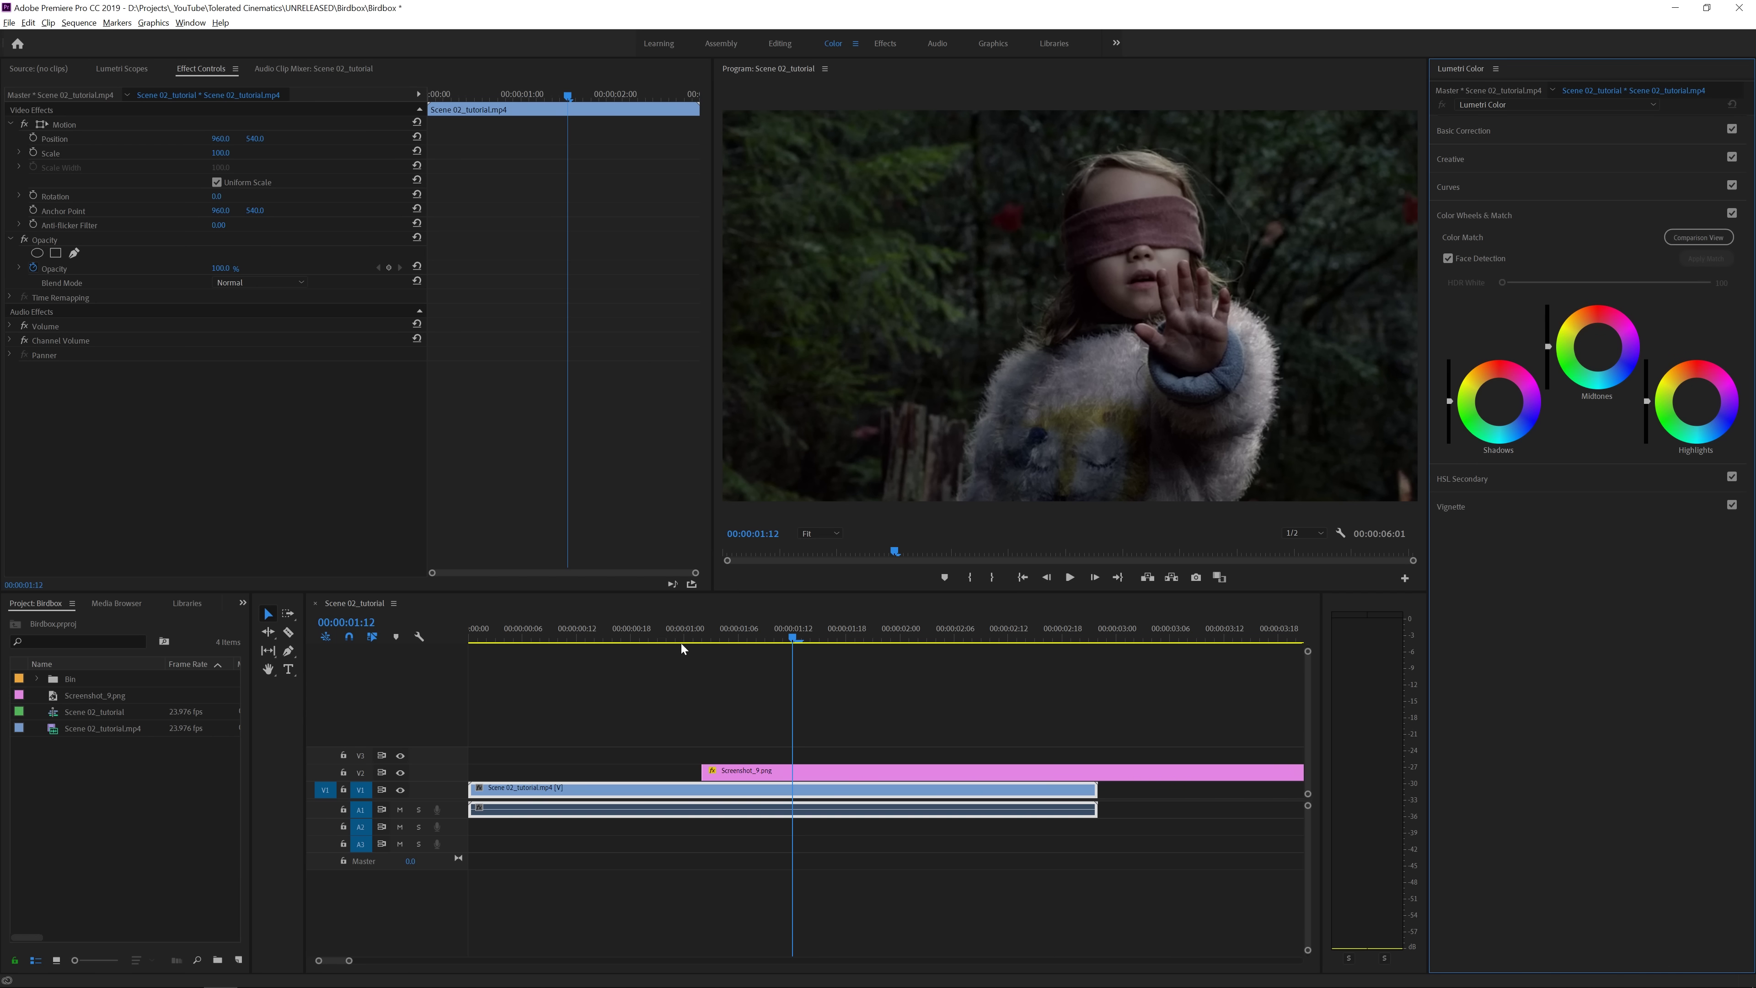
pyautogui.click(640, 641)
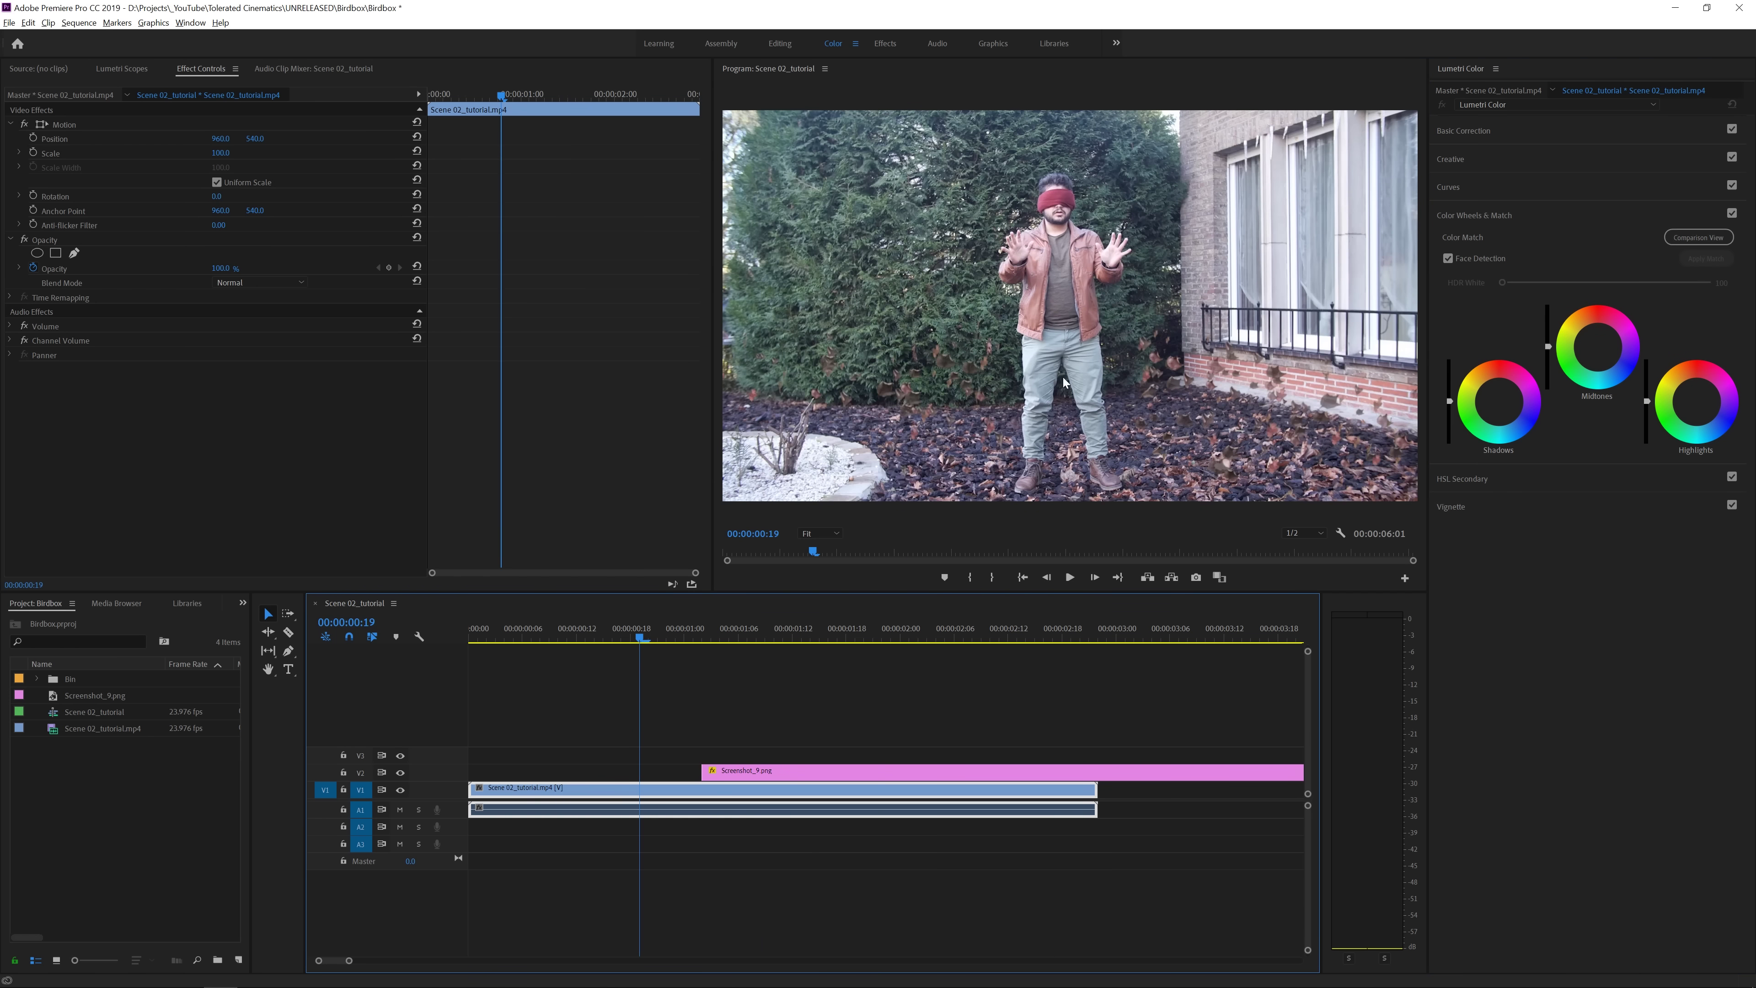
# Color-match the Scene 02_tutorial clip to the screenshot frame at 00:00:01:16 in Comparison View, then leave that view.
pyautogui.click(1699, 237)
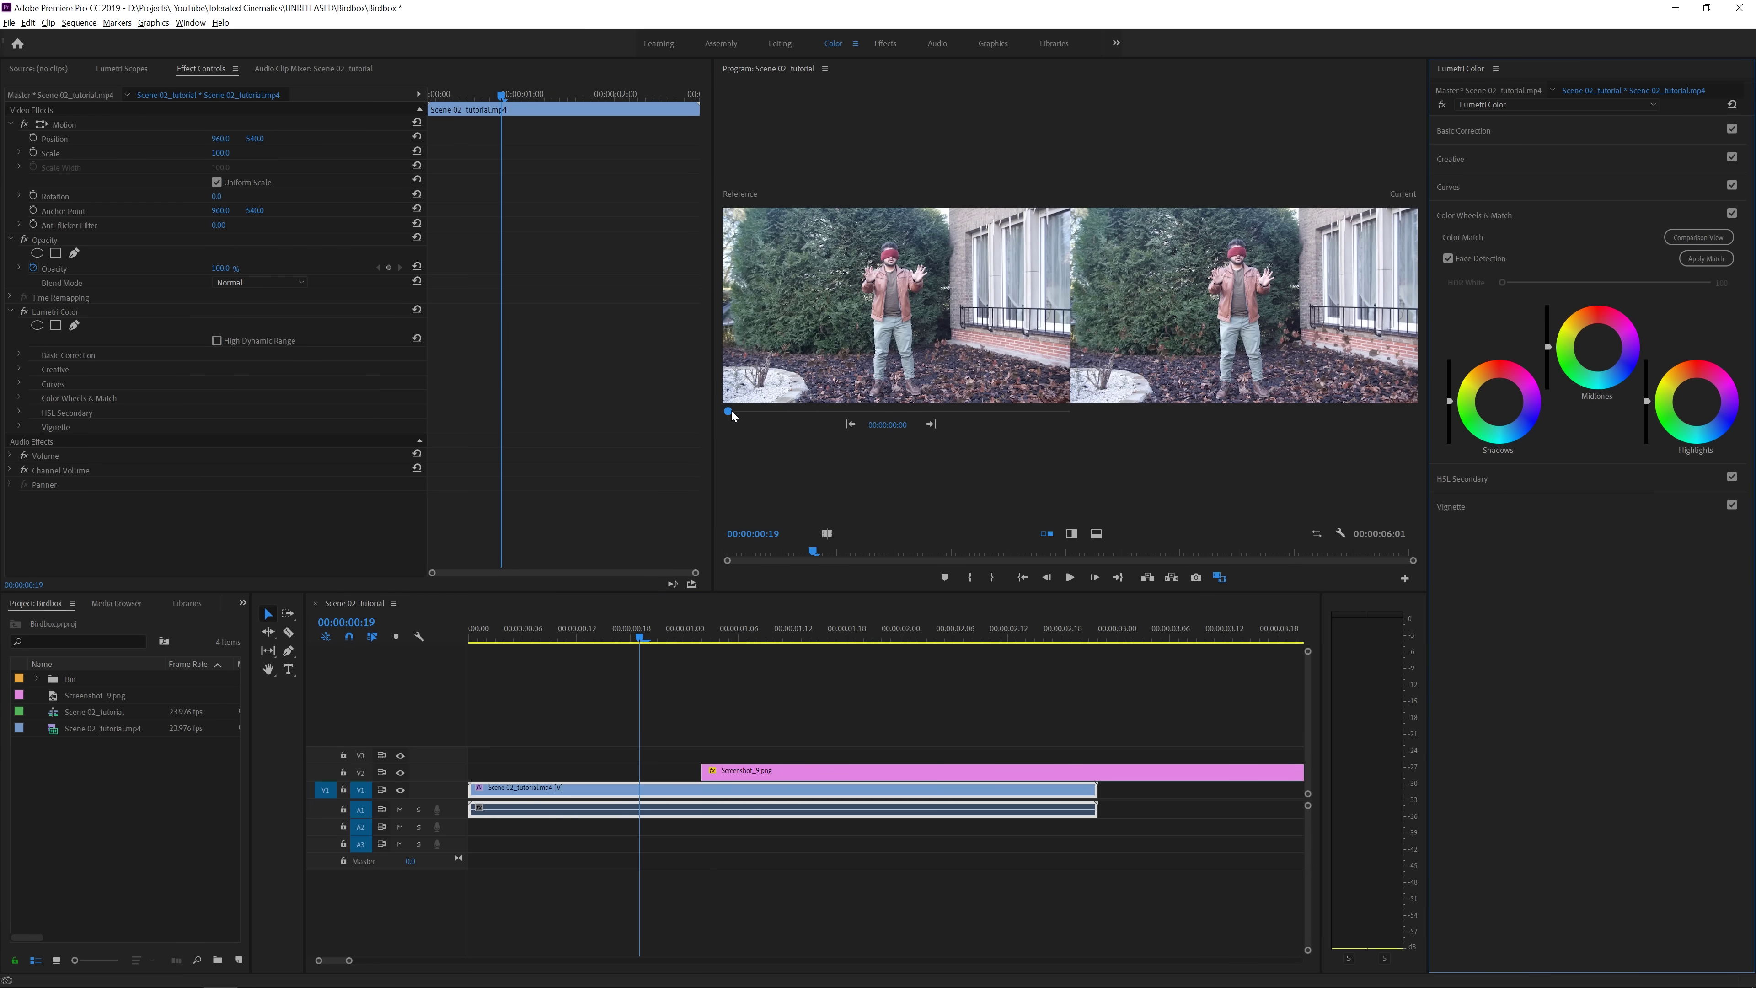
pyautogui.moveTo(747, 412); pyautogui.dragTo(819, 412)
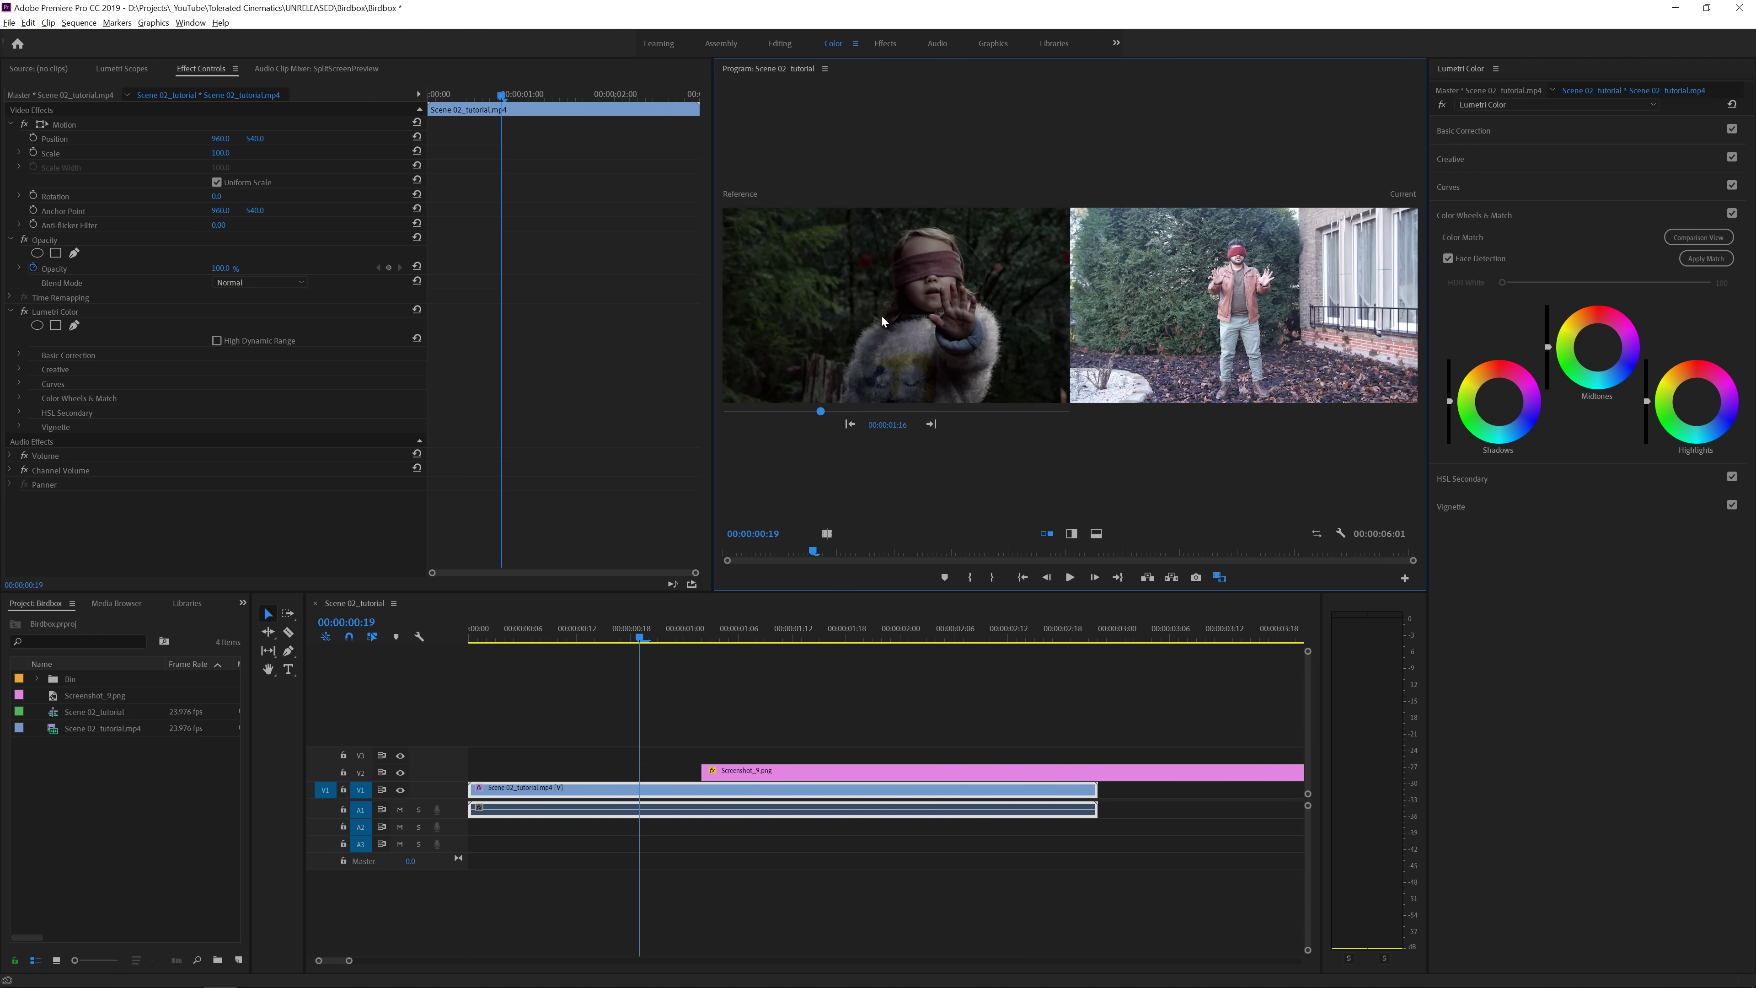
pyautogui.click(1706, 259)
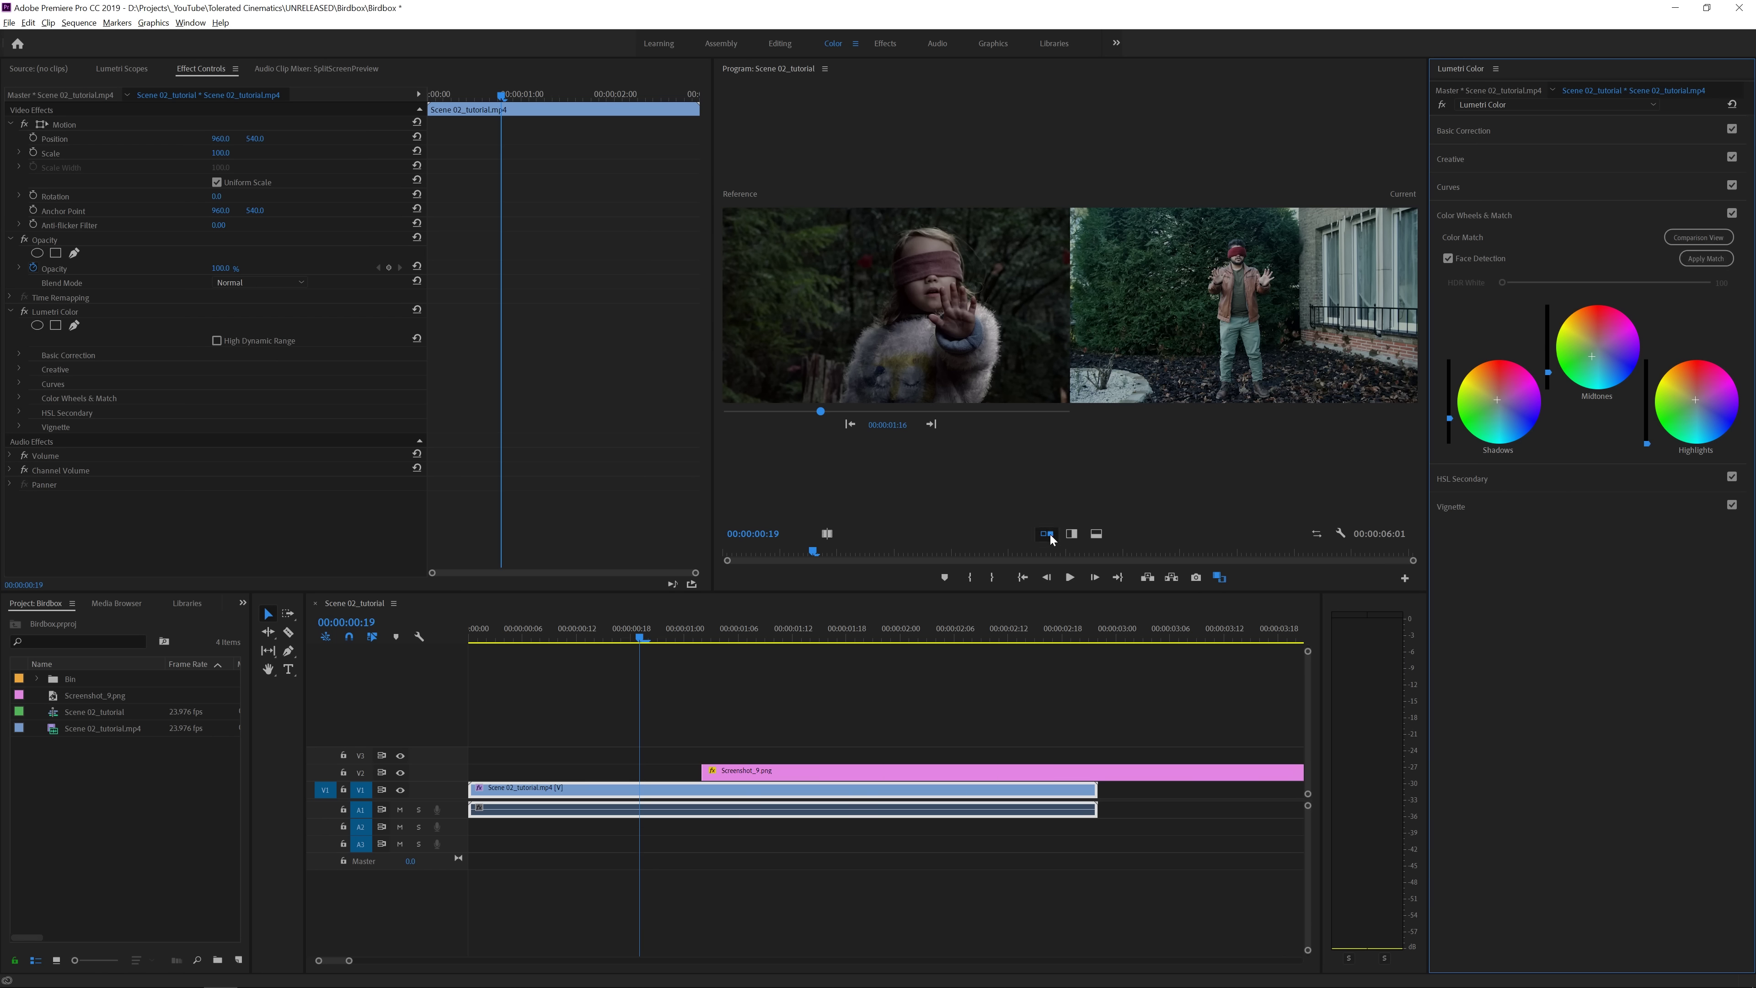
pyautogui.click(1220, 578)
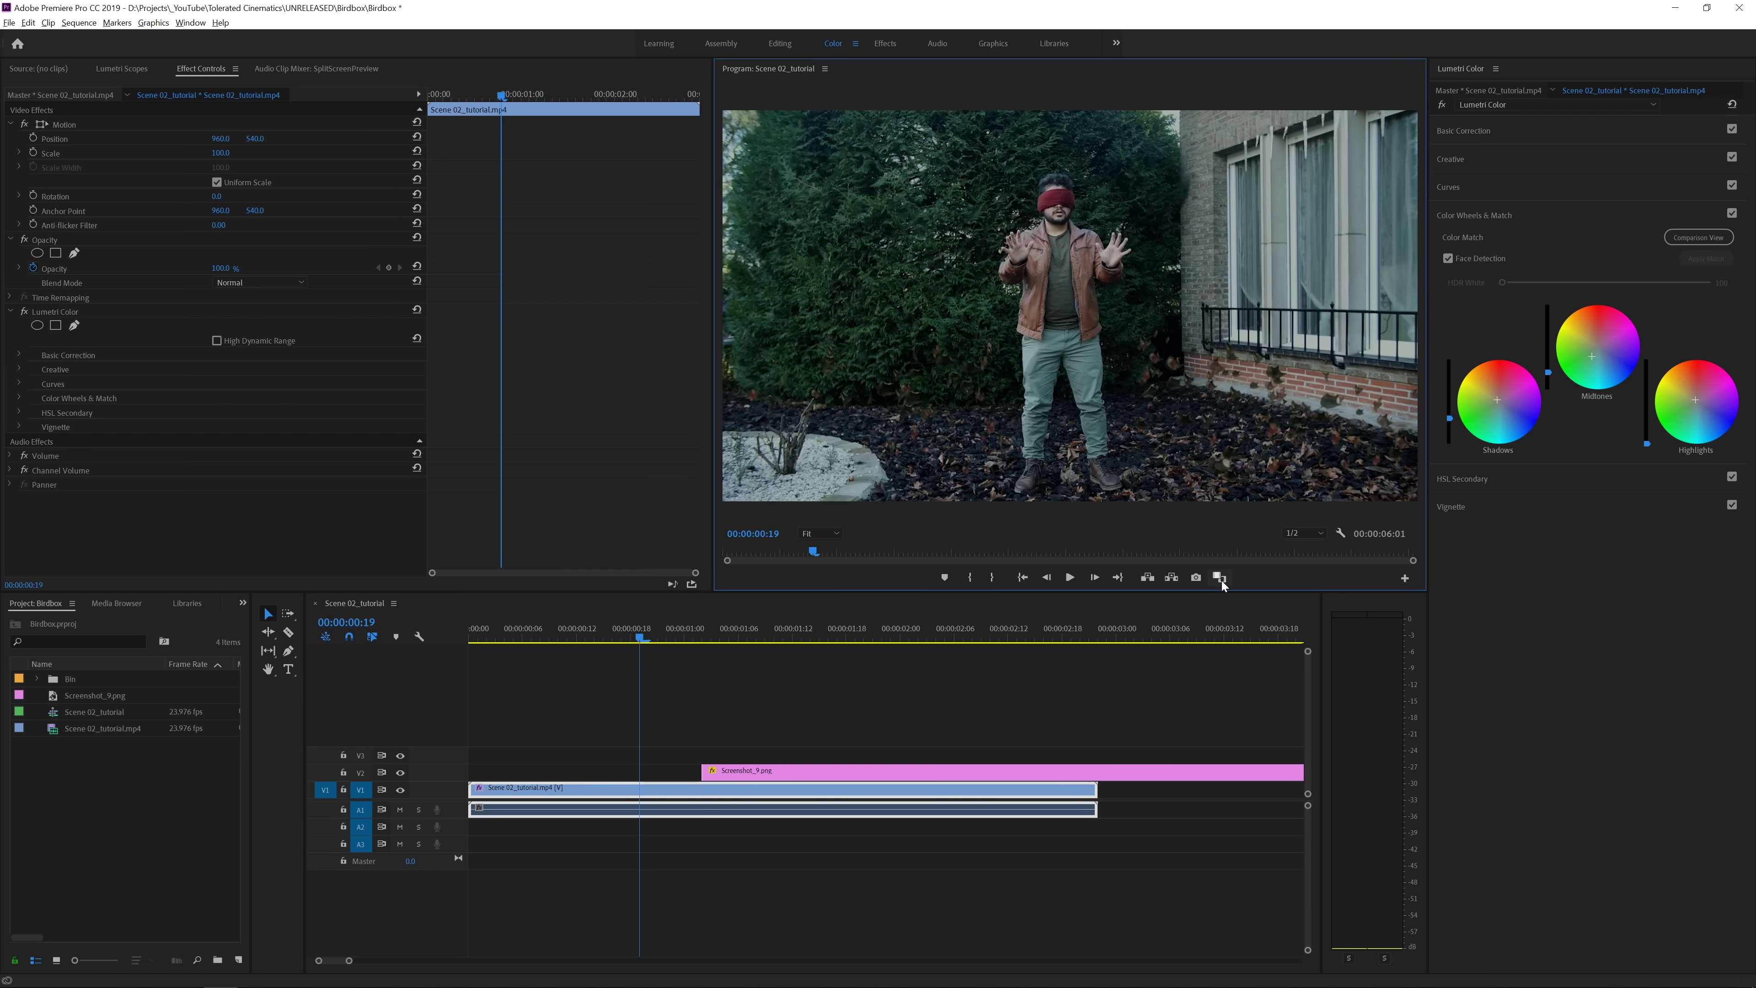
# Delete the Screenshot_9.png clip from track V2 and select the Scene 02_tutorial clip.
pyautogui.click(762, 774)
pyautogui.press('Delete')
pyautogui.click(754, 788)
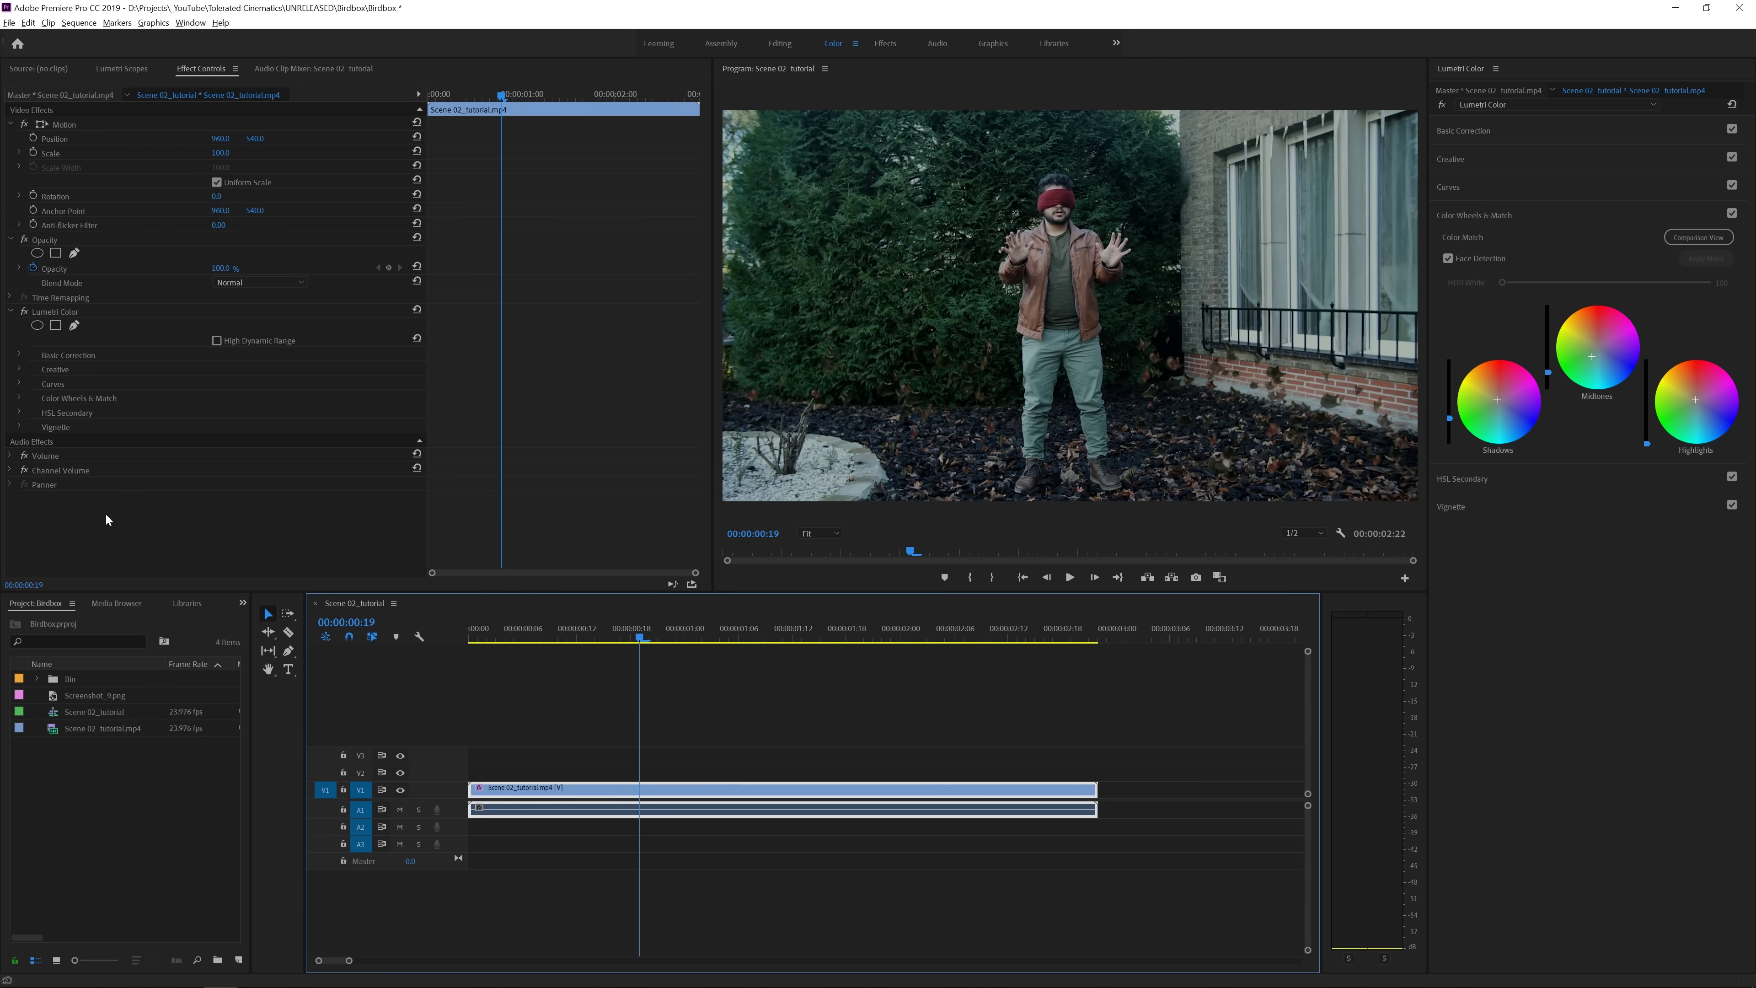
# Compare the clip with and without the Lumetri Color effect, and play the graded footage from the start.
pyautogui.click(24, 311)
pyautogui.click(25, 311)
pyautogui.click(25, 312)
pyautogui.click(25, 311)
pyautogui.click(24, 311)
pyautogui.click(25, 311)
pyautogui.press('Home')
pyautogui.press('space')
pyautogui.press('space')
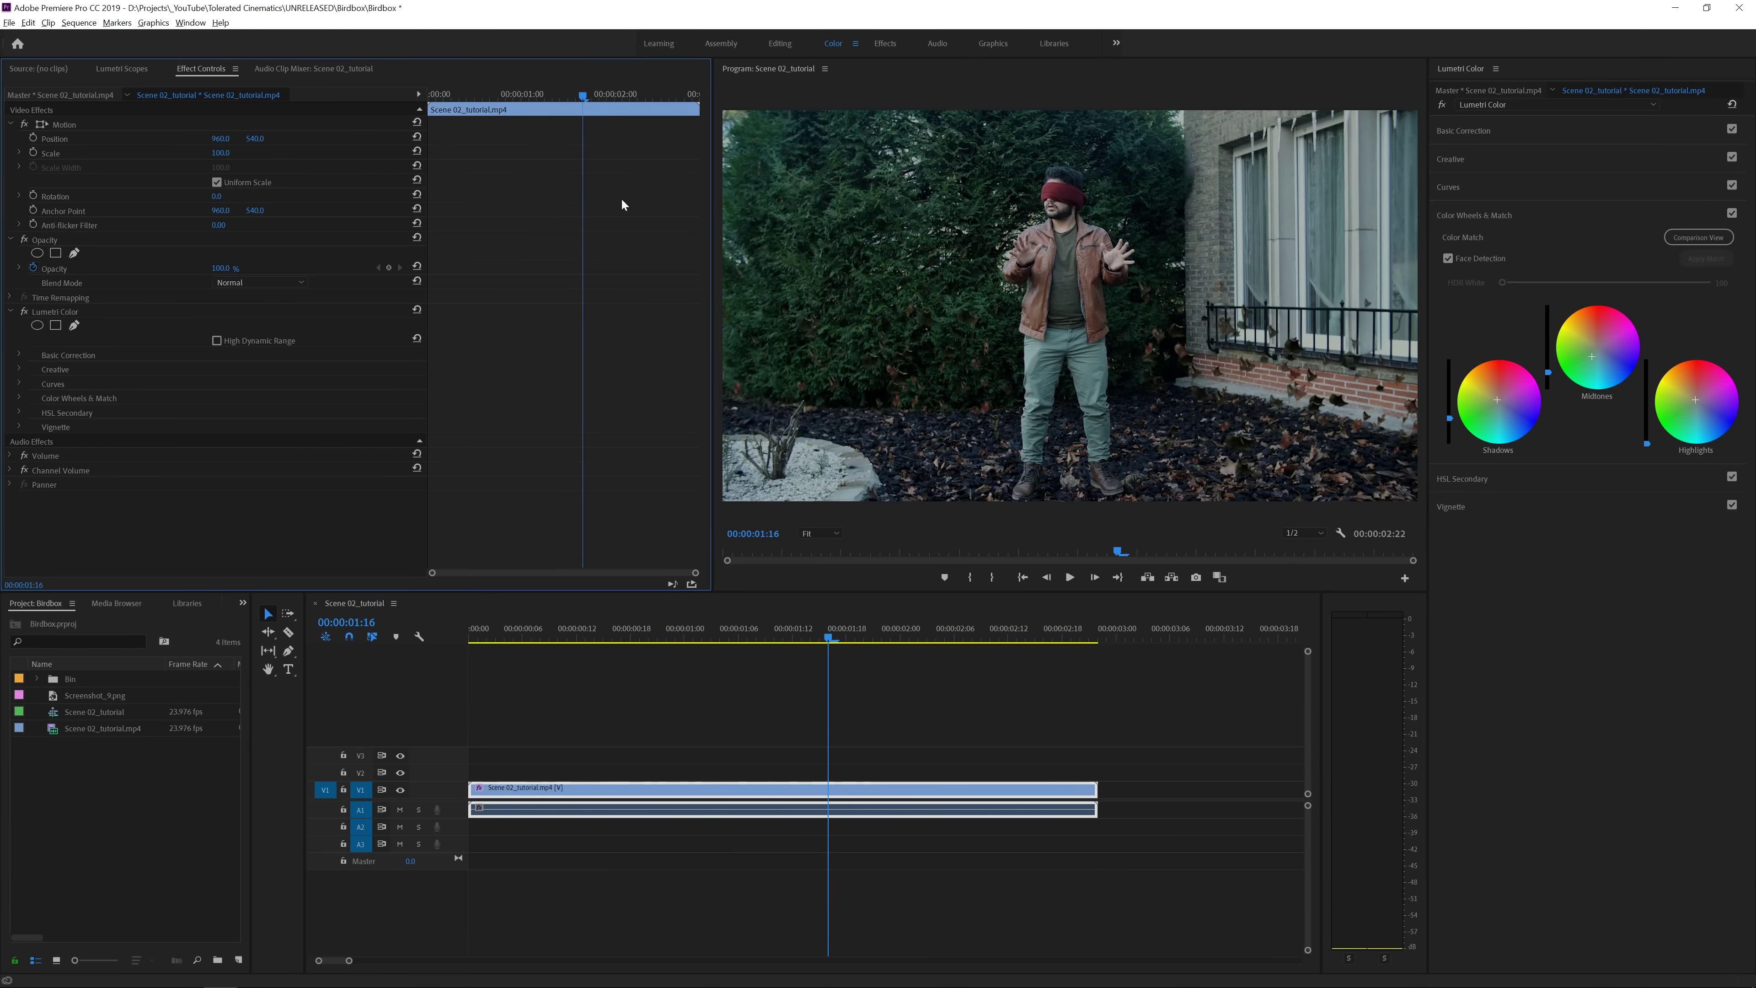
# In the Editing workspace, apply the TC_Camerashake_Low_Medium-shot_Version2 preset to the Scene 02_tutorial clip and preview it from the start.
pyautogui.click(778, 45)
pyautogui.click(104, 69)
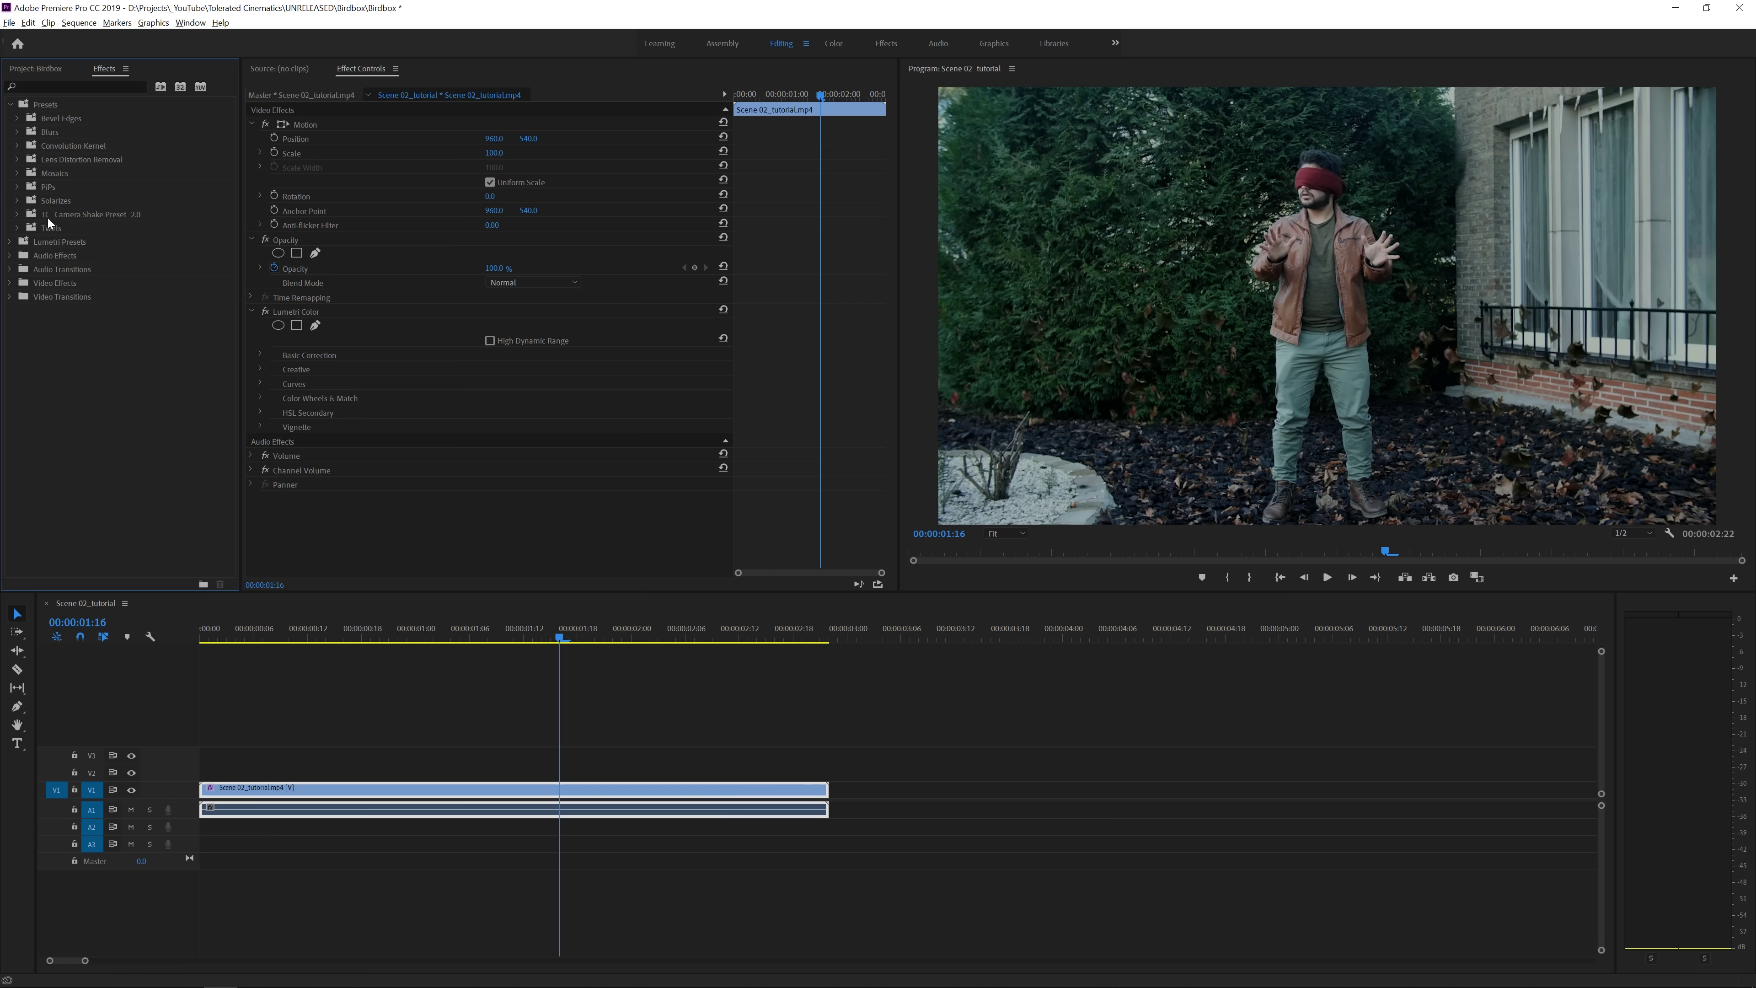
pyautogui.click(18, 214)
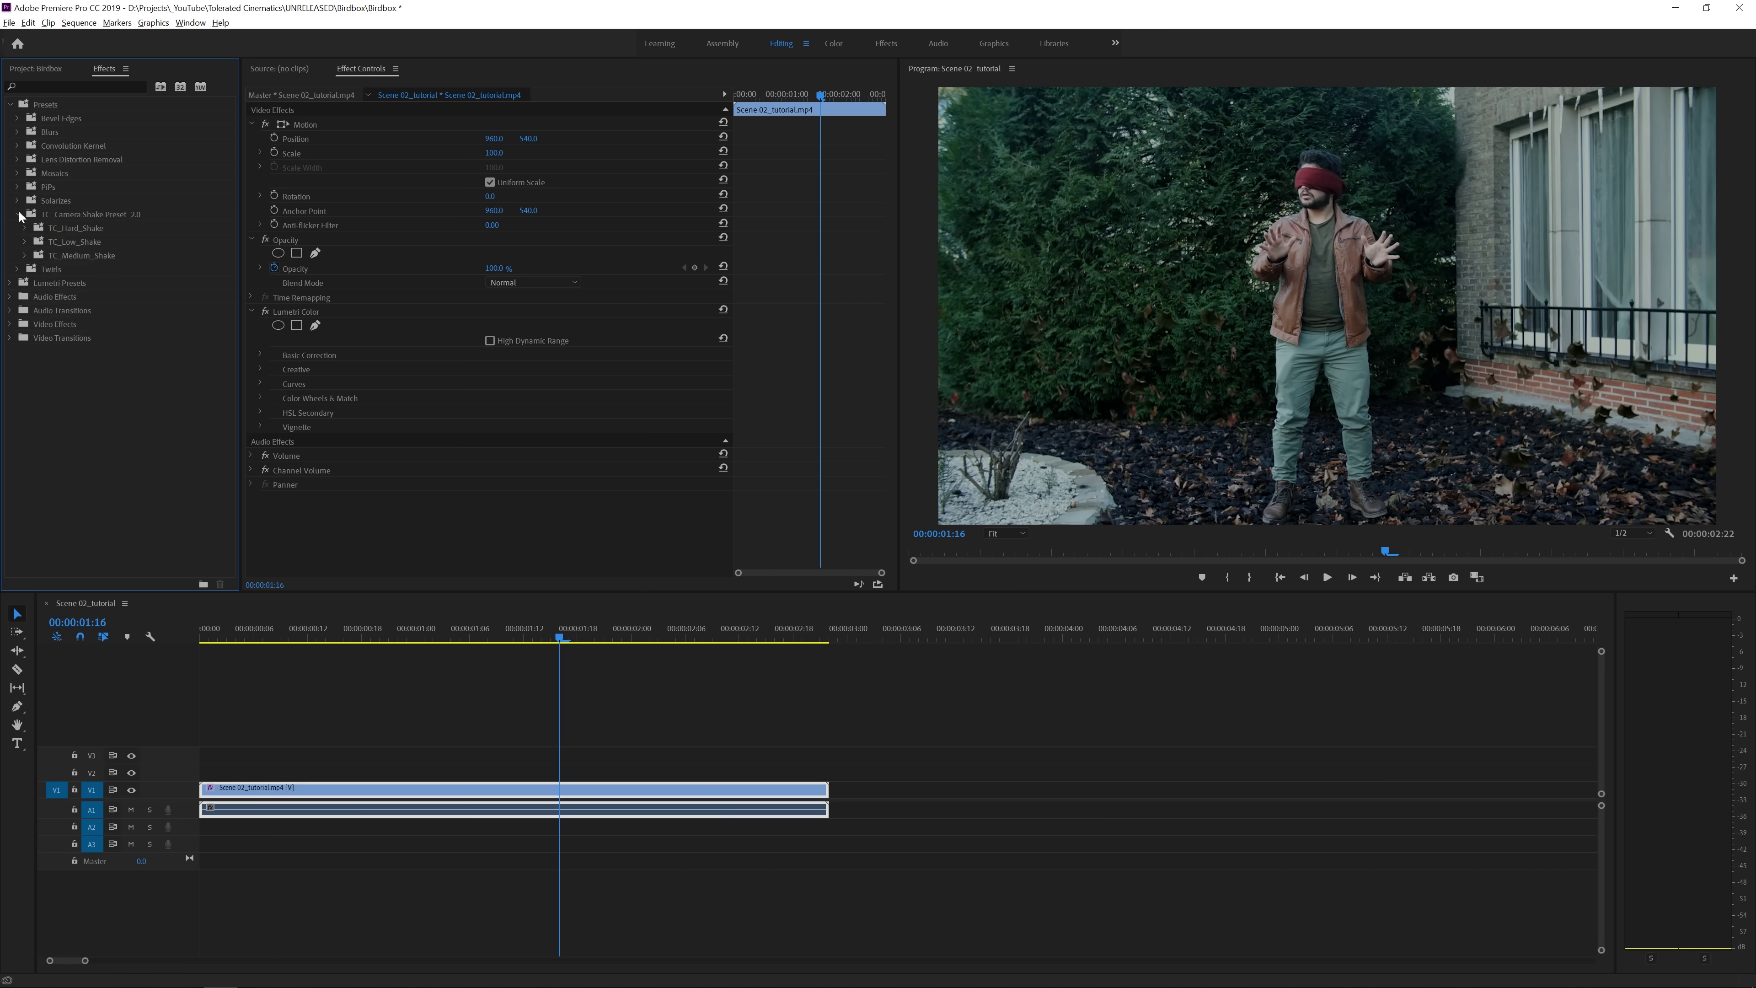
pyautogui.click(25, 241)
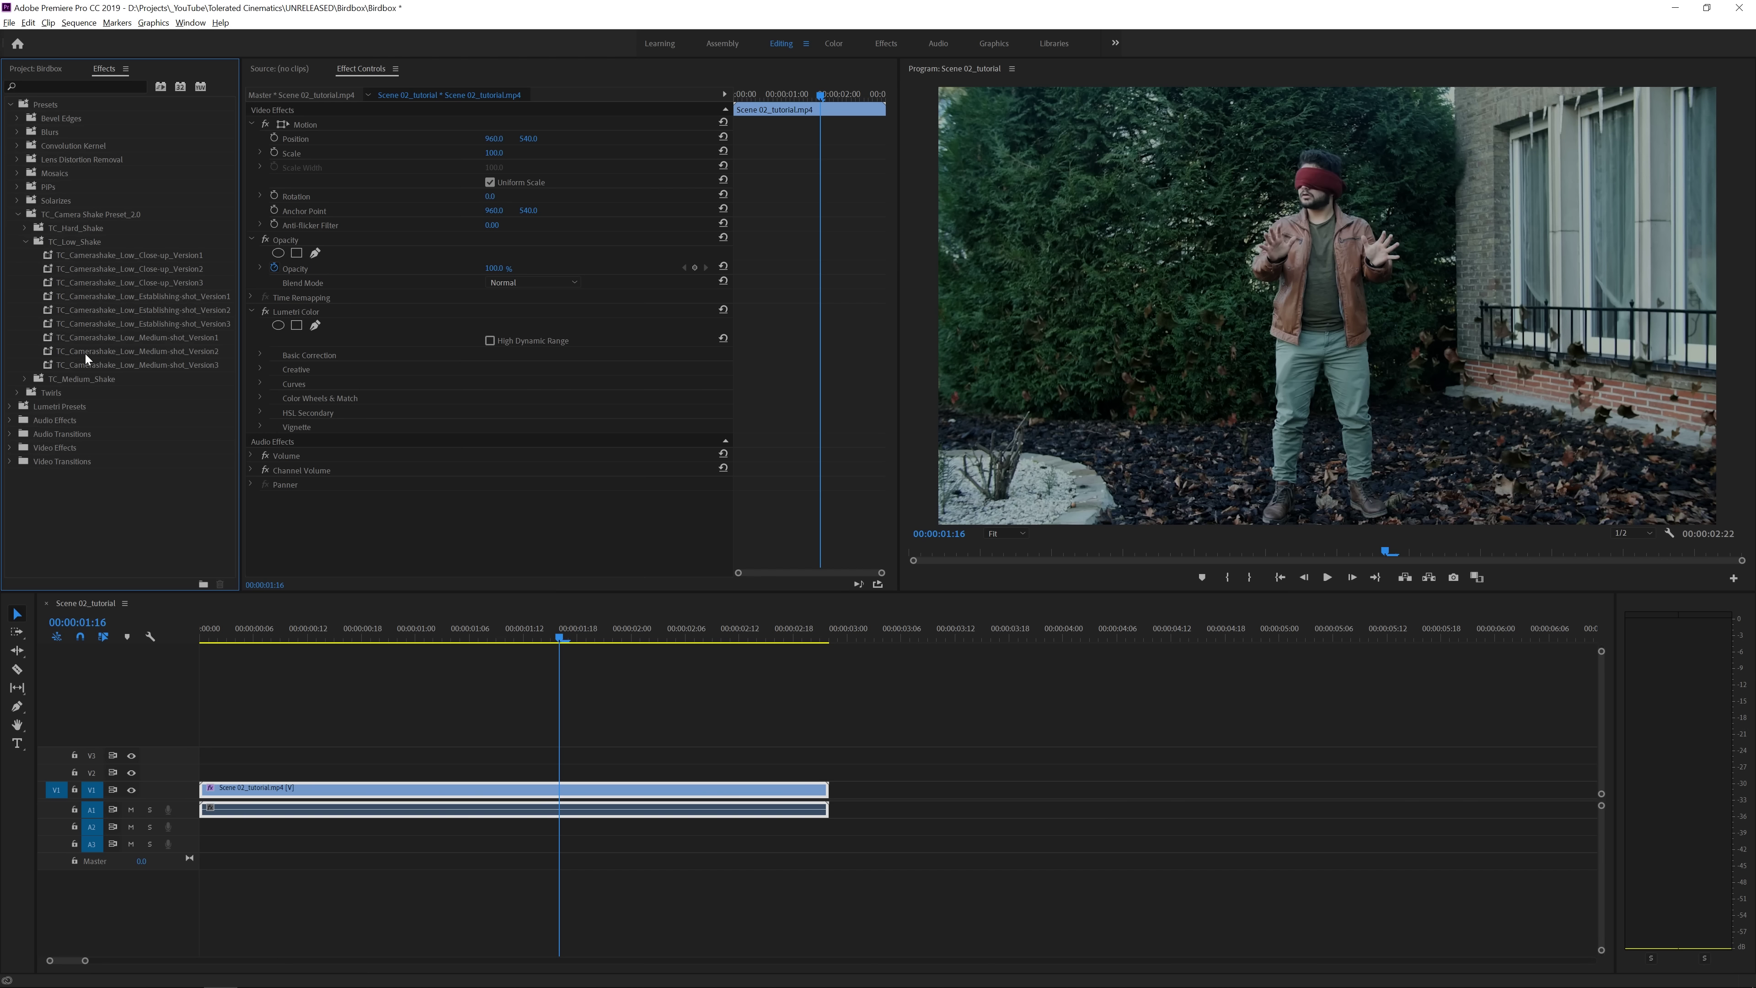
pyautogui.moveTo(85, 354); pyautogui.dragTo(384, 794)
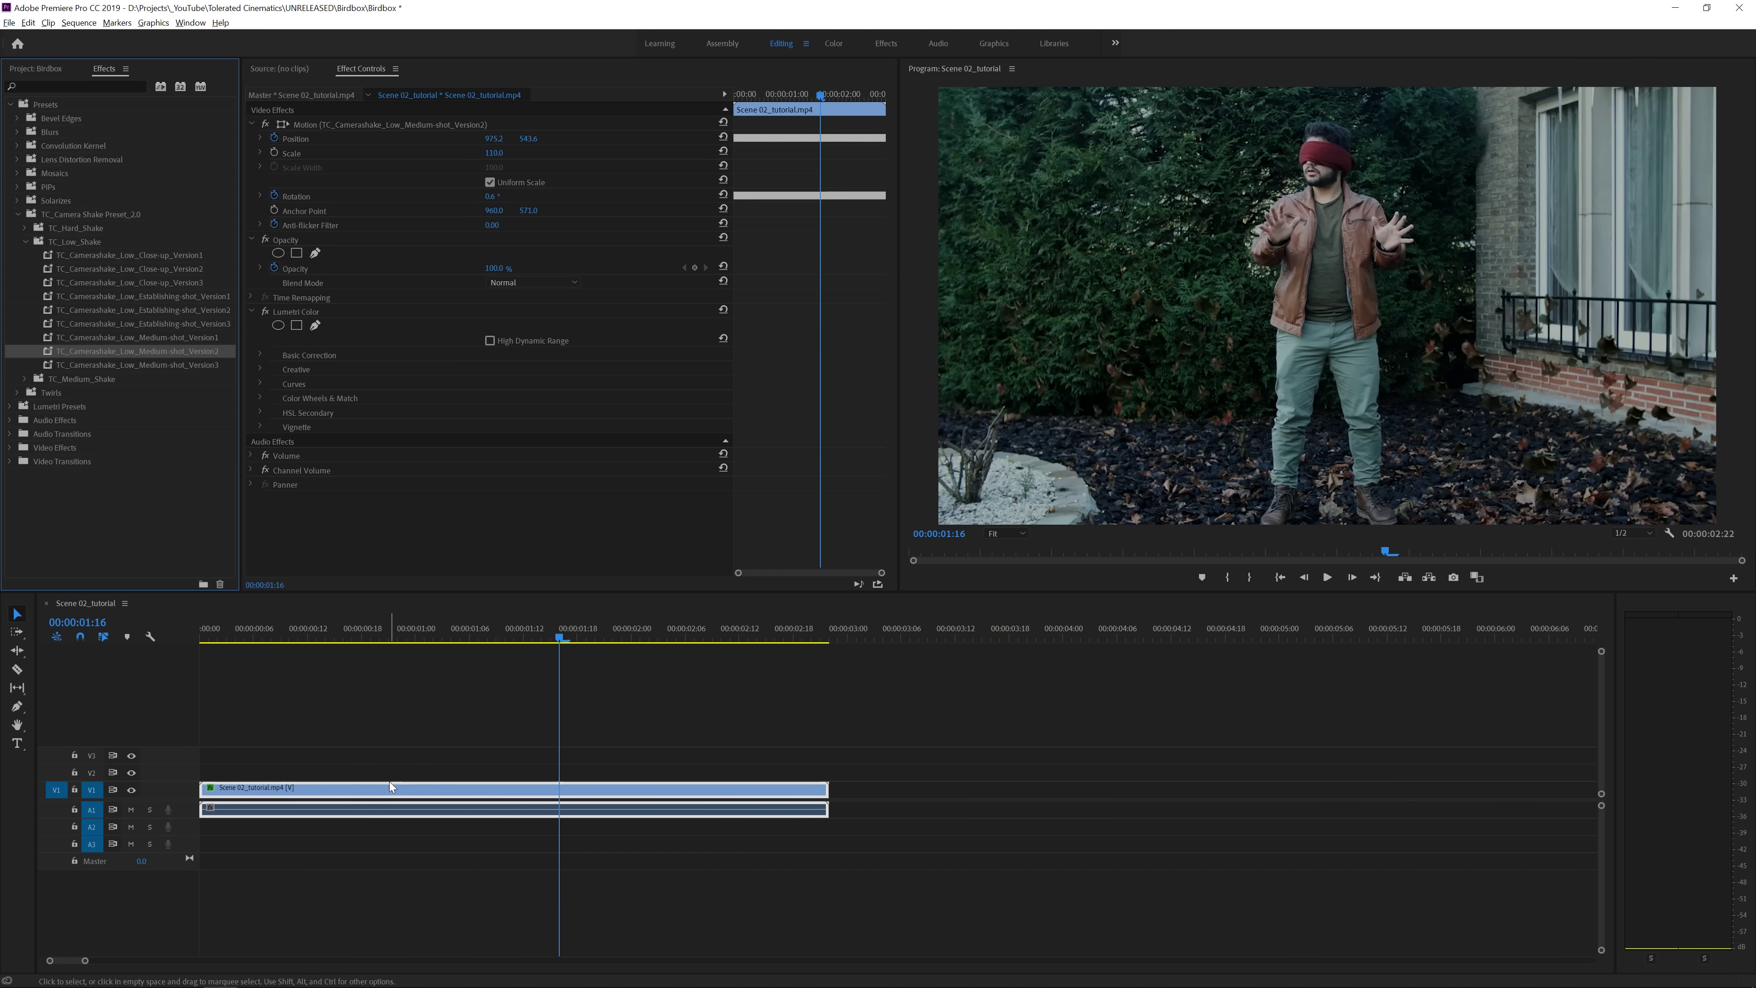
pyautogui.press('Home')
pyautogui.press('space')
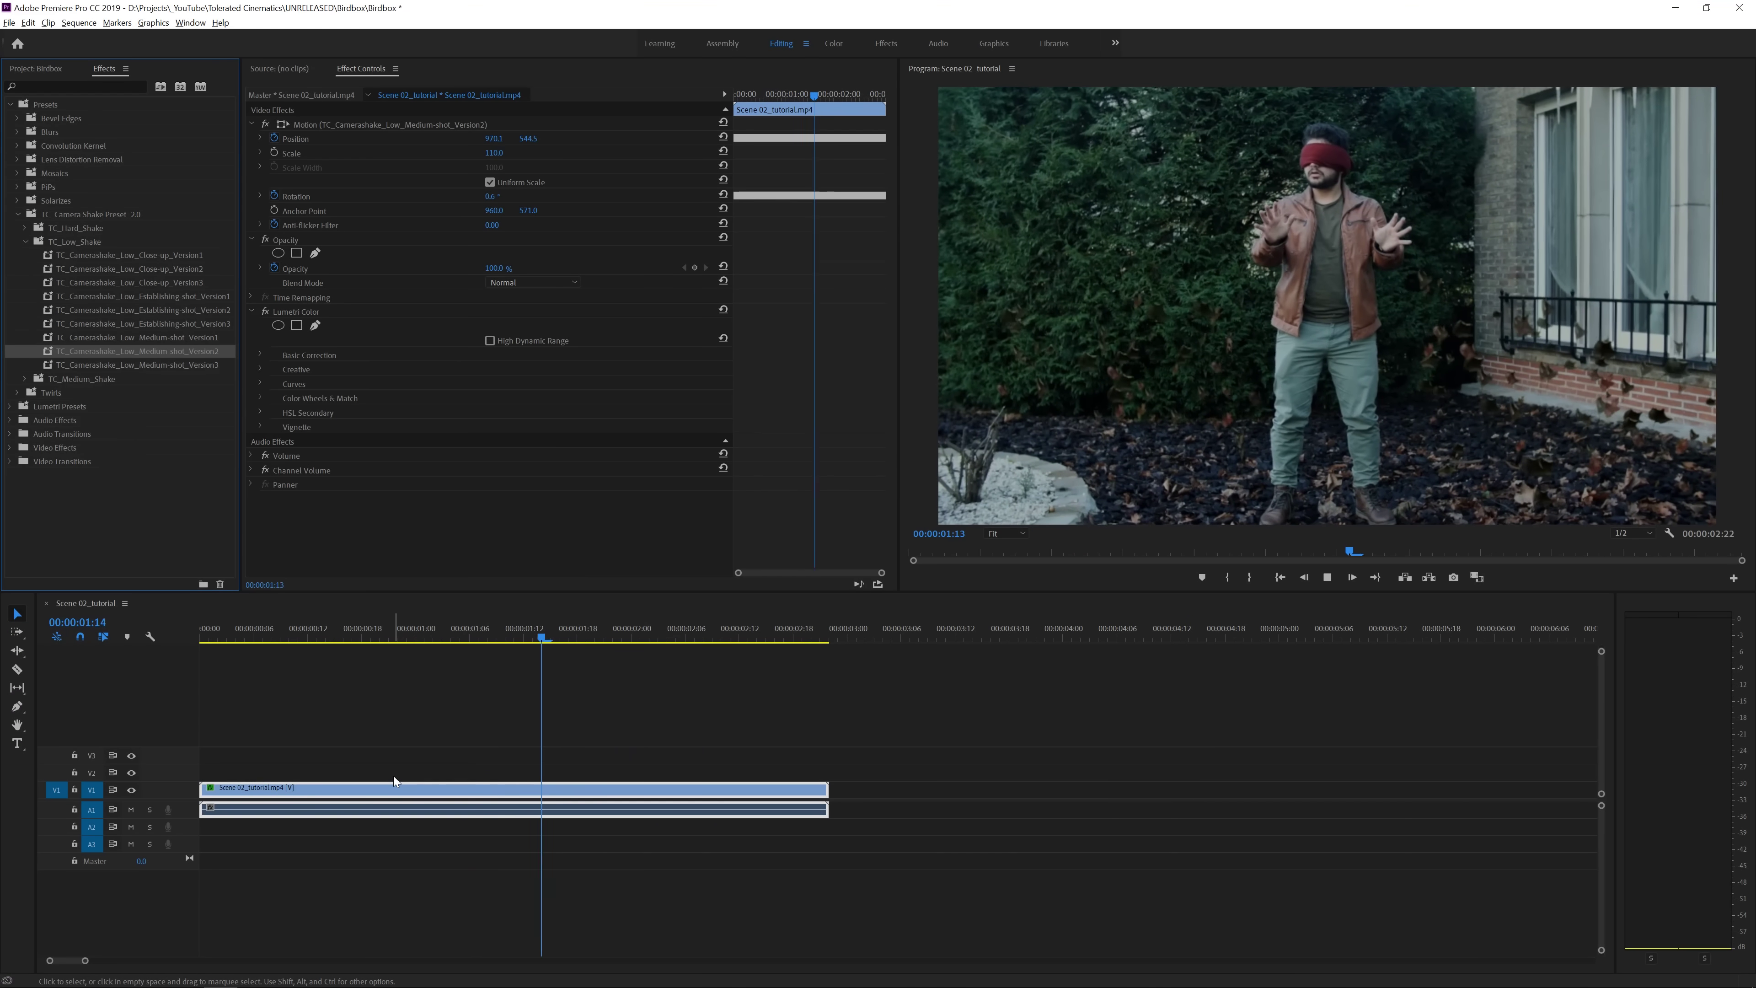
pyautogui.press('space')
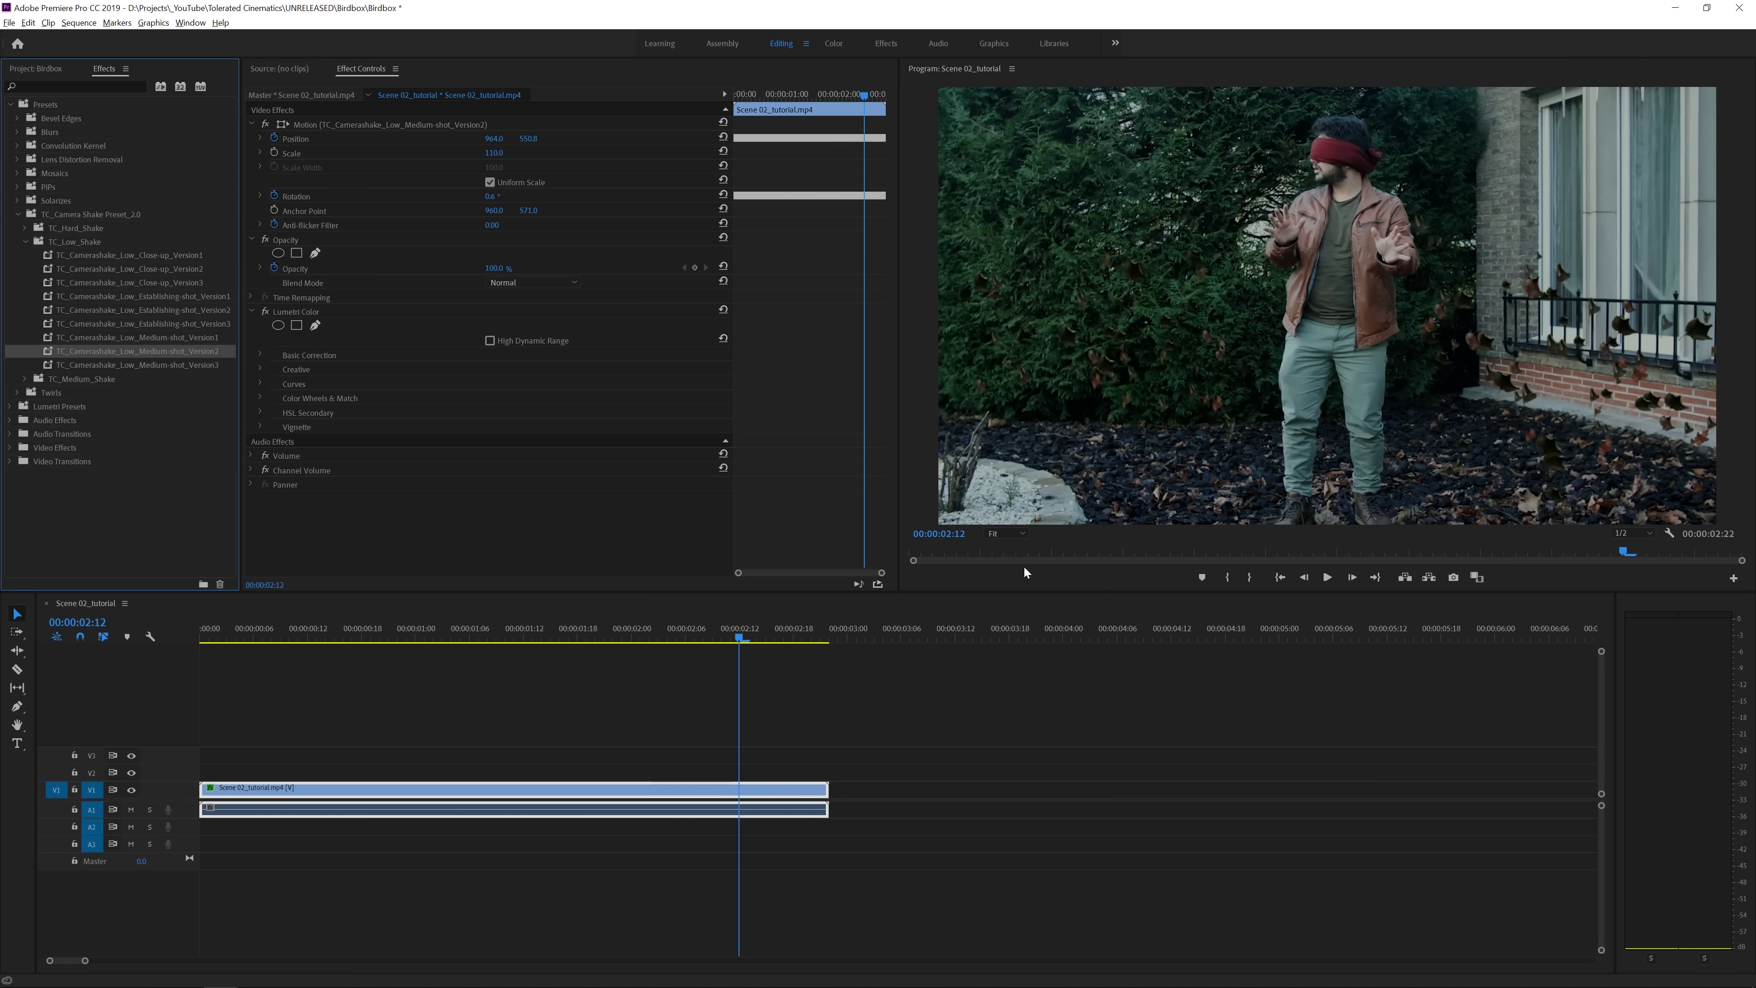
pyautogui.click(1023, 566)
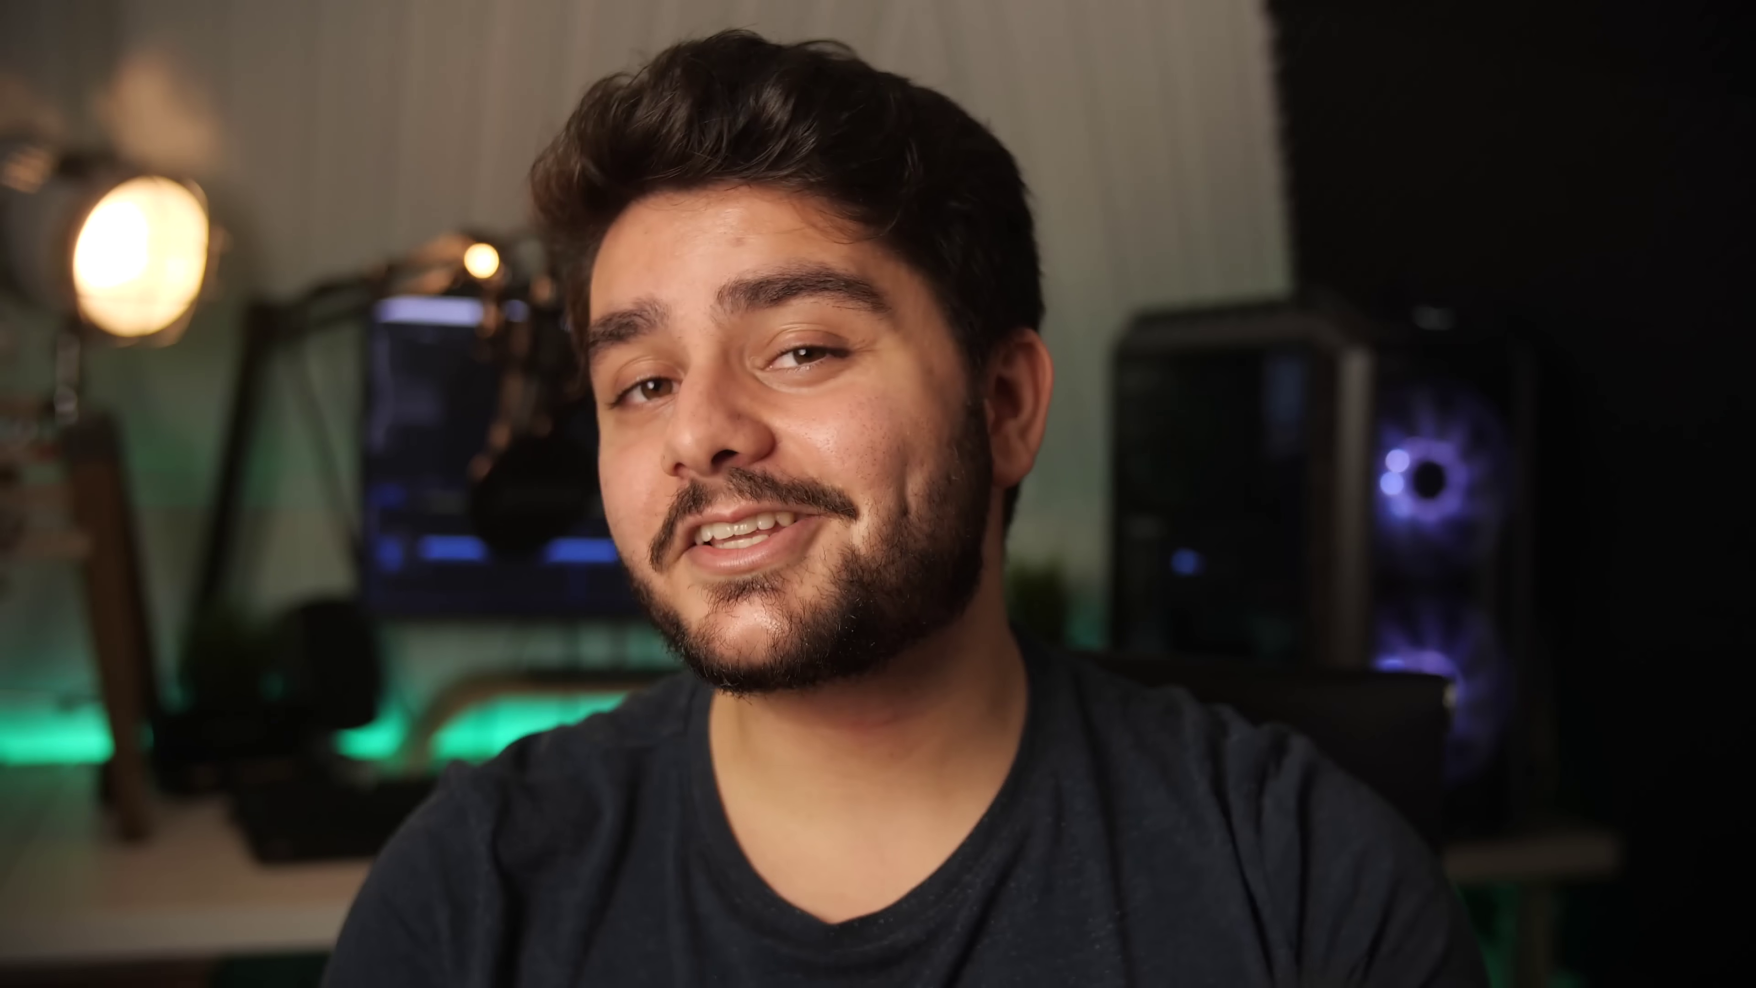